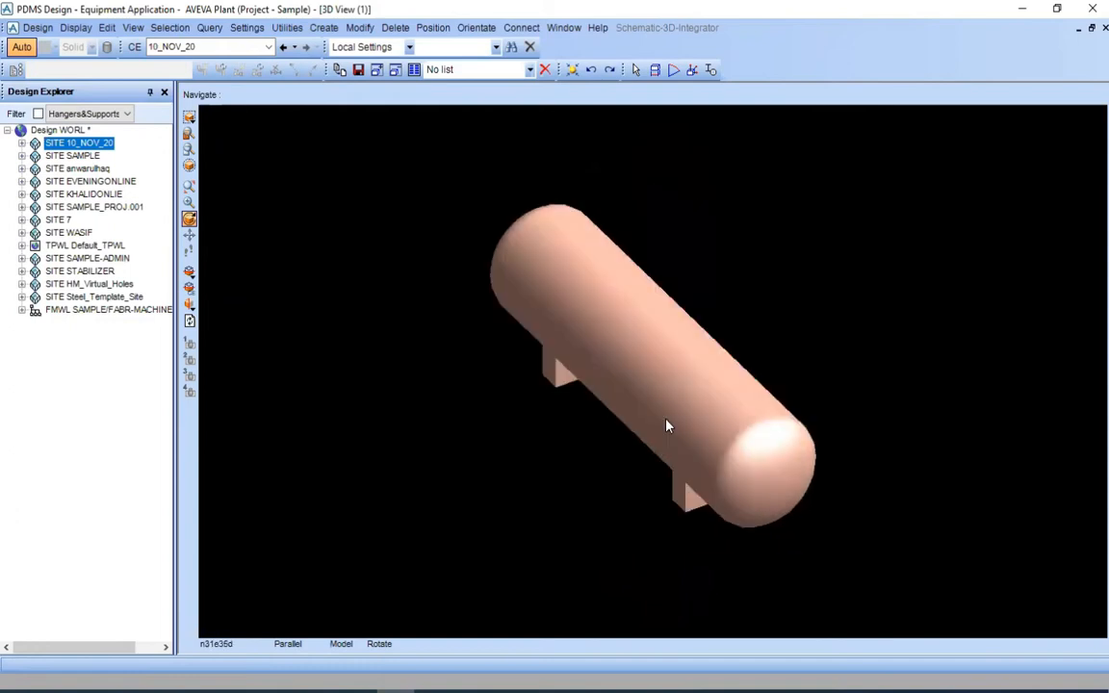
Examine the horizontal vessel and its two saddle supports from several angles in the 3D view
scroll(684, 424, up, 5)
mouse_move(692, 392)
middle_down()
mouse_move(683, 408)
mouse_move(676, 377)
middle_up()
scroll(645, 386, up, 3)
scroll(647, 382, down, 2)
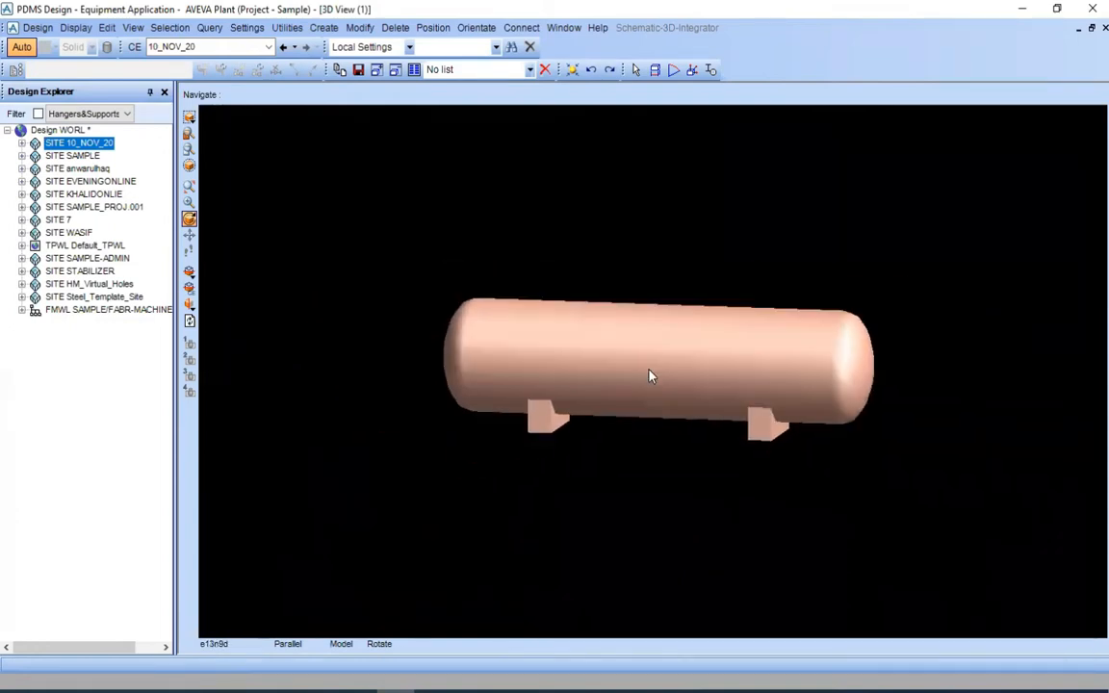
middle_drag(652, 420, 651, 314)
scroll(690, 393, up, 4)
middle_drag(713, 346, 558, 385)
scroll(660, 369, down, 2)
Select equipment D120_01 in zone EQUIPMENTS of site 10_NOV_20
click(21, 142)
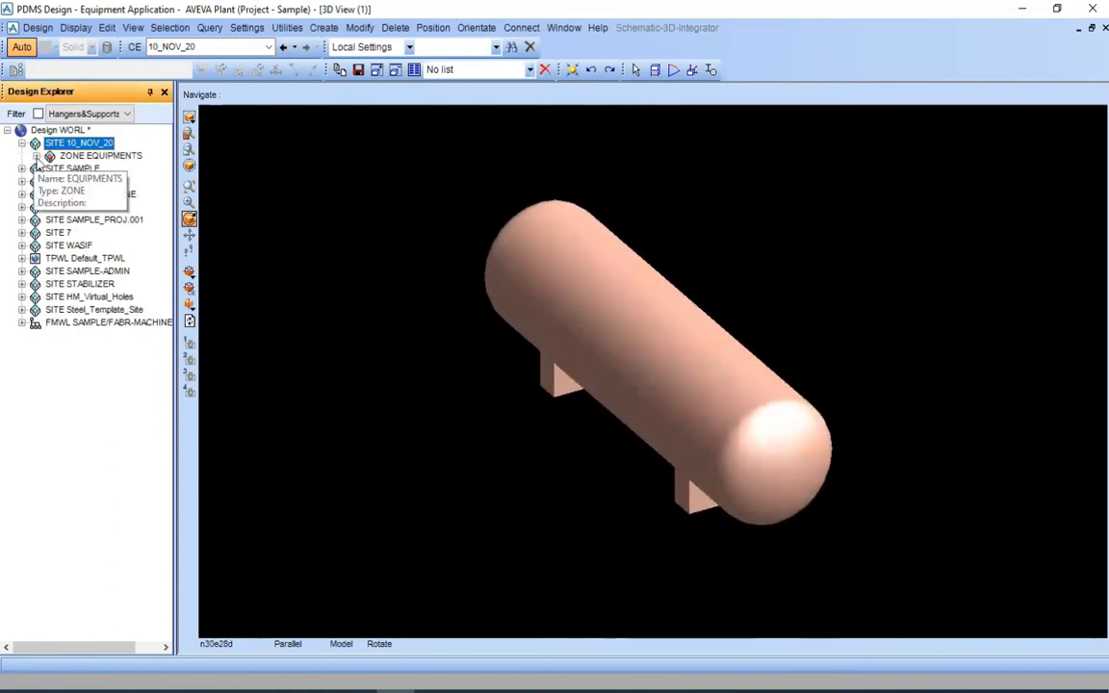
click(36, 155)
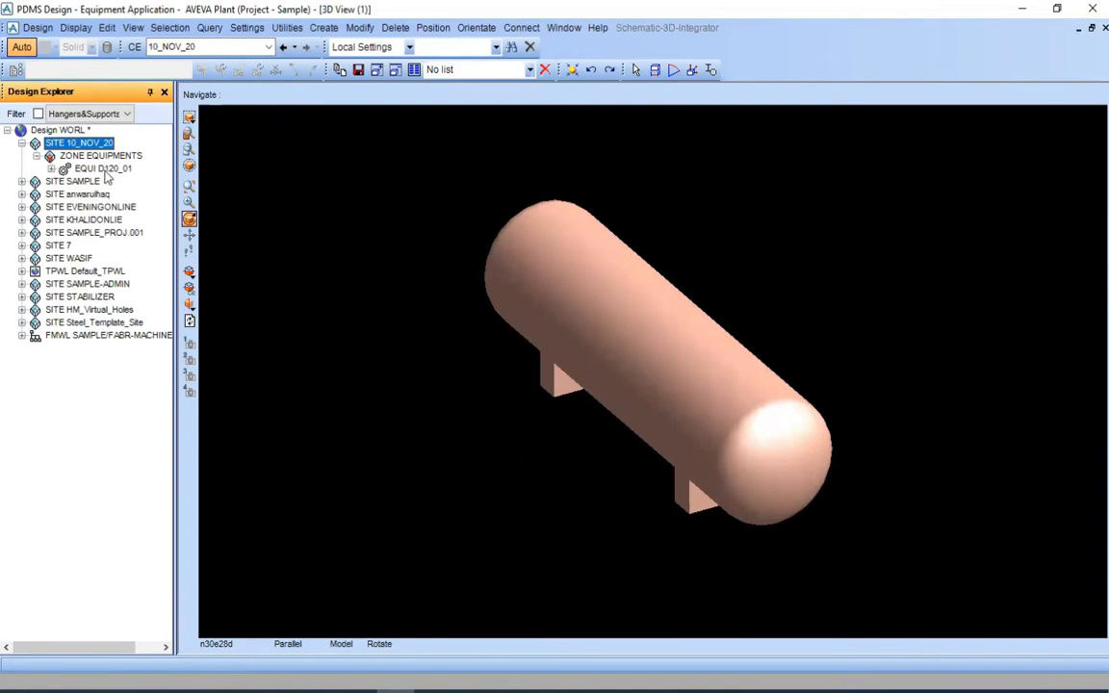
click(87, 169)
Set the 3D view to look straight down on the vessel in plan
scroll(508, 336, down, 2)
scroll(595, 325, up, 1)
middle_click(595, 324)
scroll(595, 324, up, 1)
drag(476, 303, 469, 296)
click(474, 244)
right_click(473, 248)
mouse_move(577, 356)
click(647, 445)
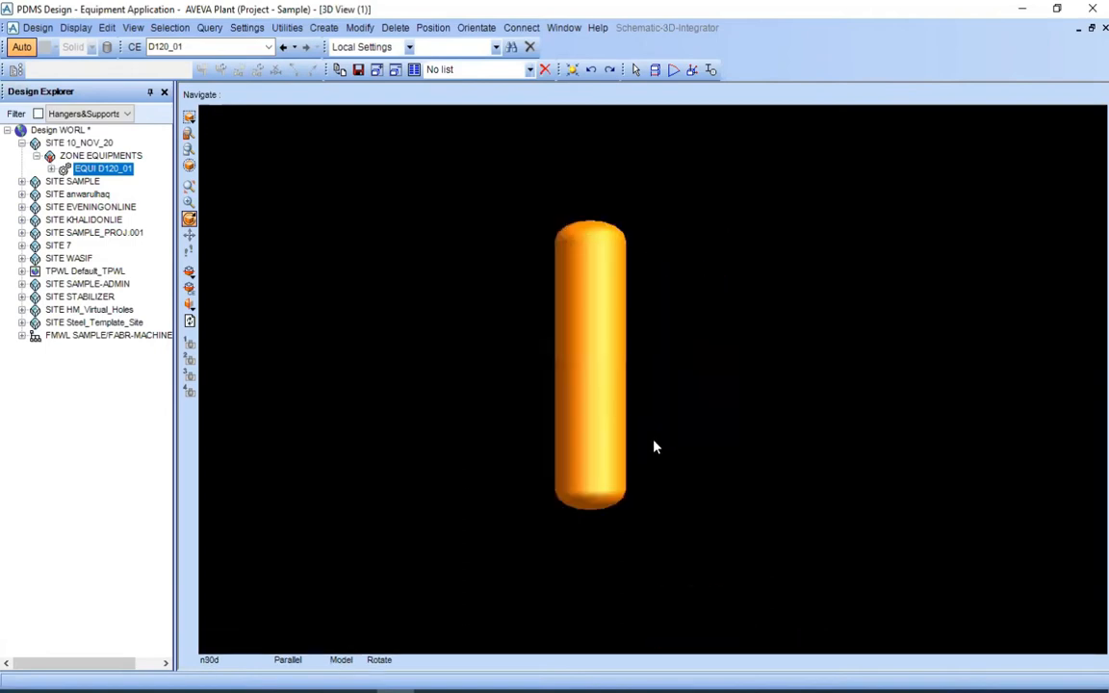
scroll(602, 387, up, 1)
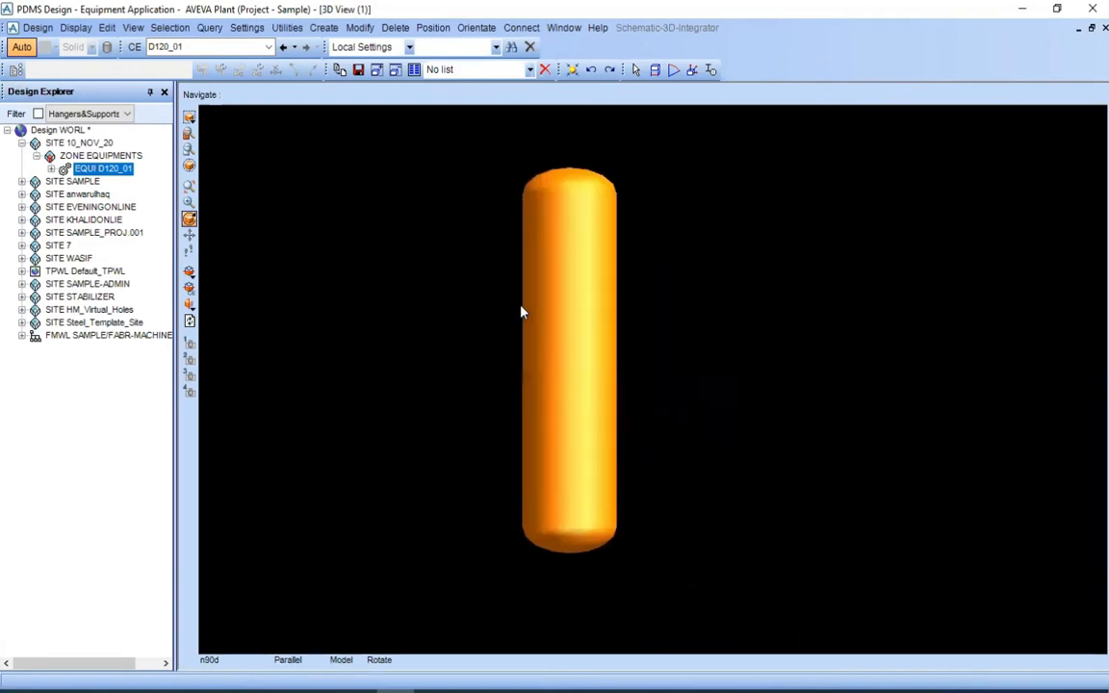
Open the command window, undock it and shrink it so it sits clear of the vessel
click(75, 27)
click(108, 306)
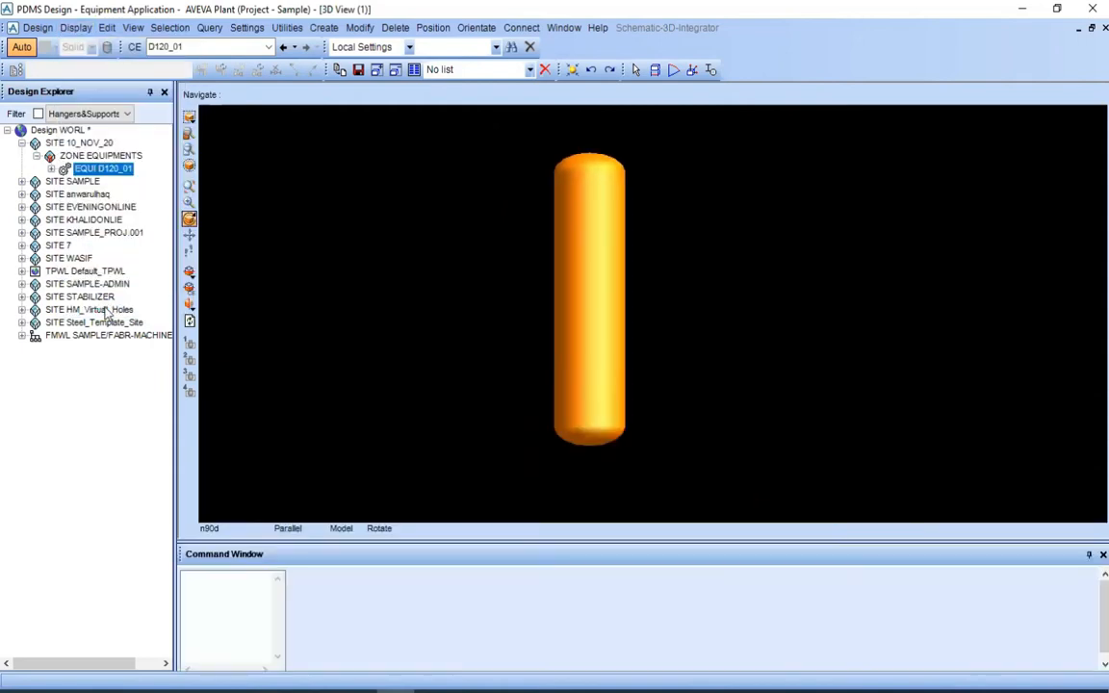
double_click(250, 554)
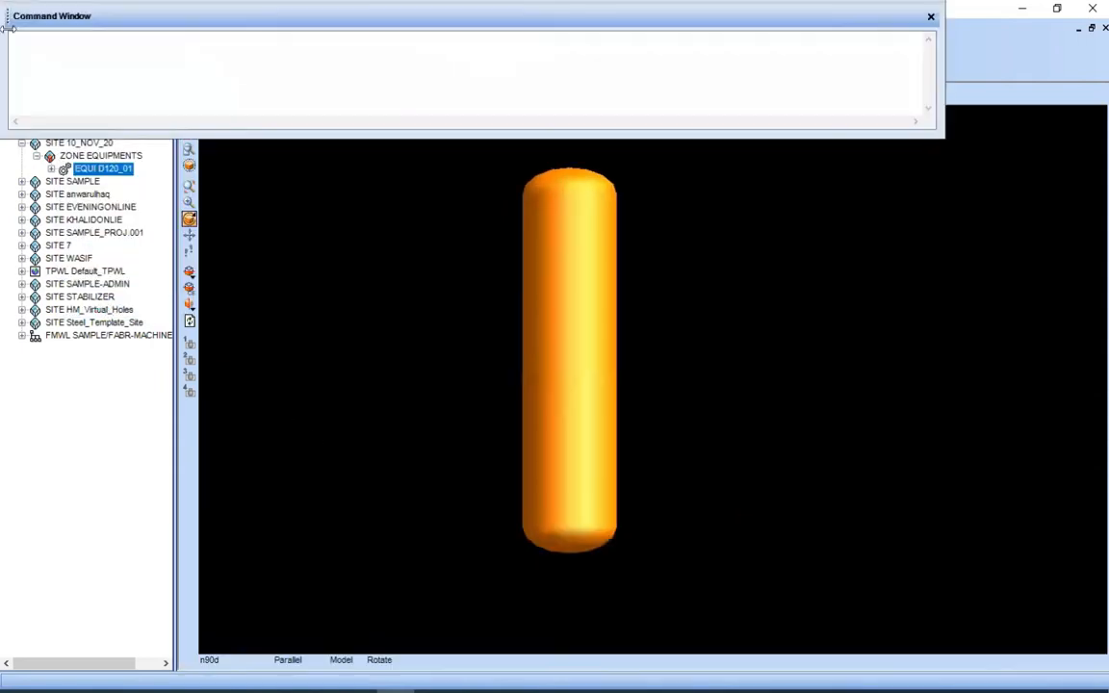
click(5, 59)
drag(18, 56, 515, 38)
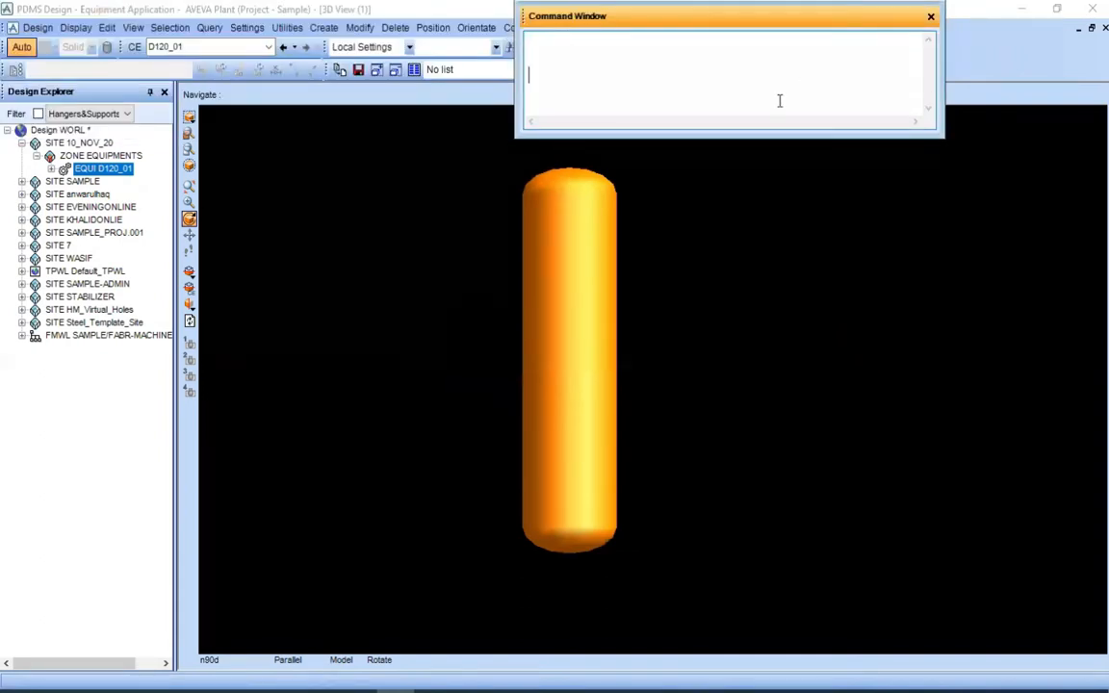
drag(707, 17, 840, 18)
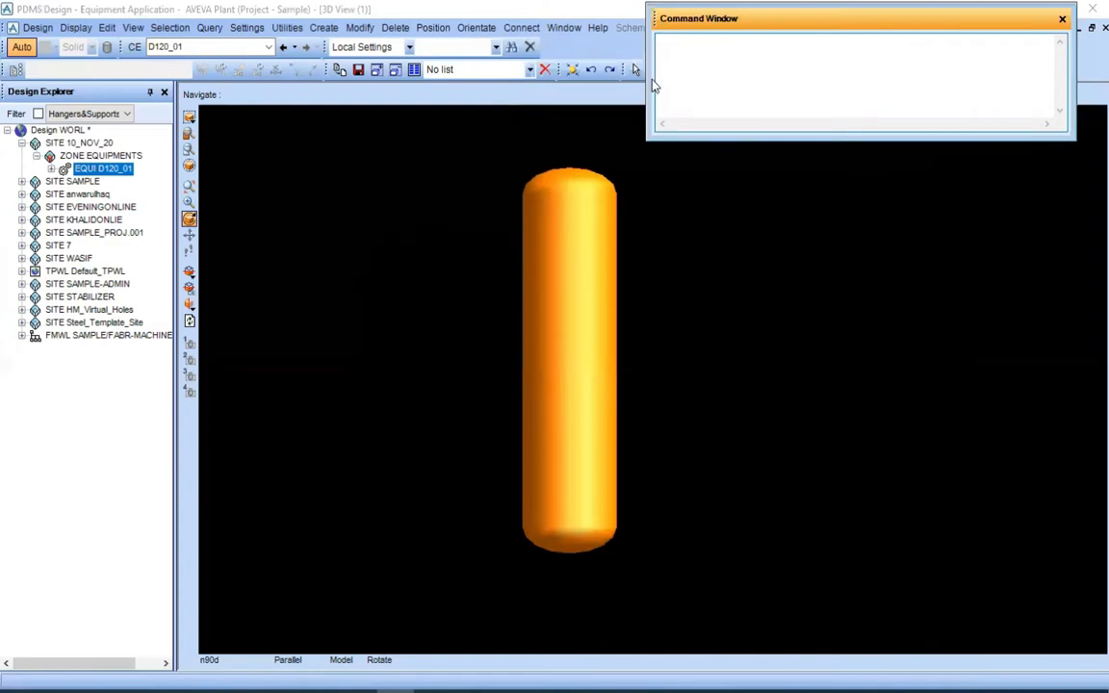
drag(655, 77, 727, 76)
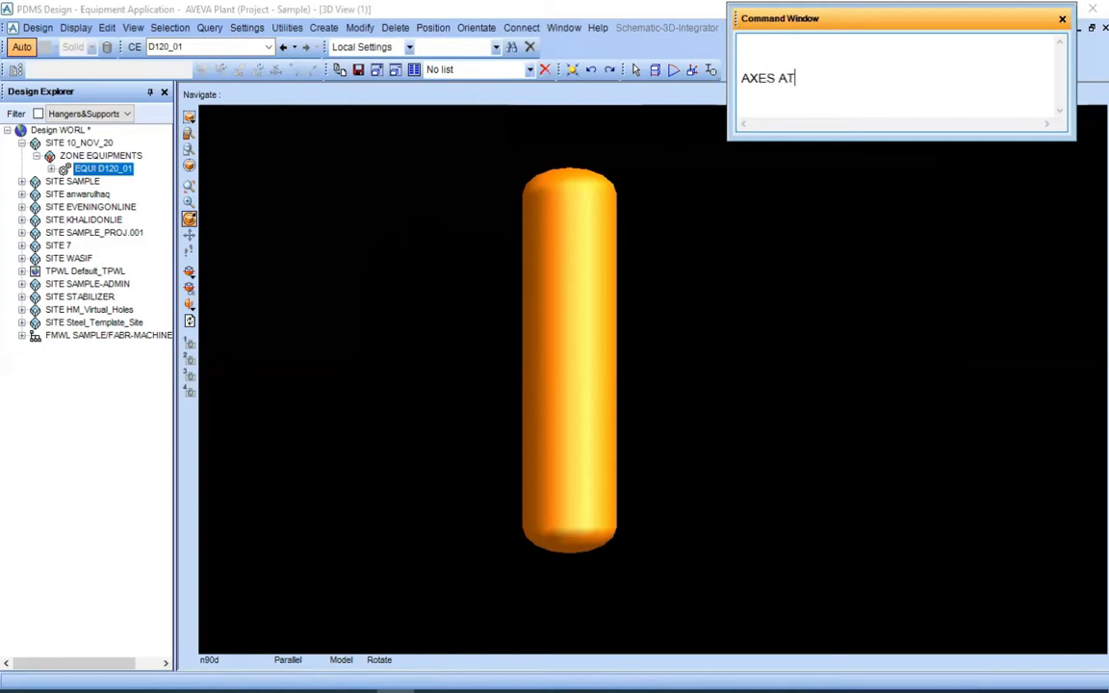
Display the coordinate axes at the selected vessel with the command AXES AT CE
text(CE)
key(Return)
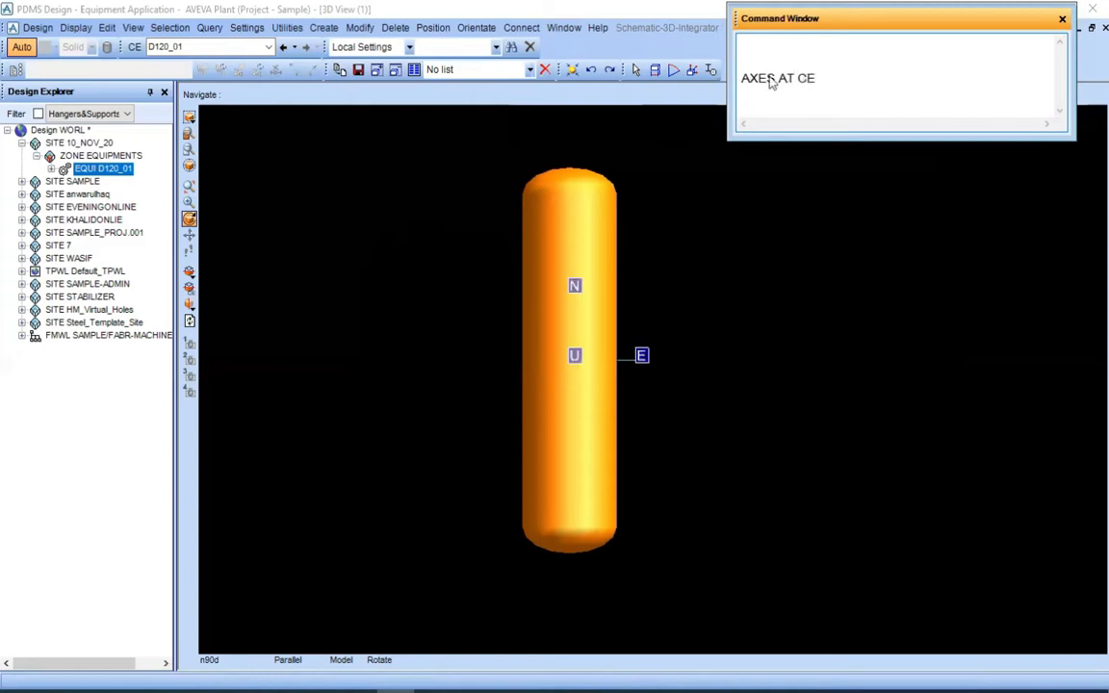
scroll(629, 384, up, 2)
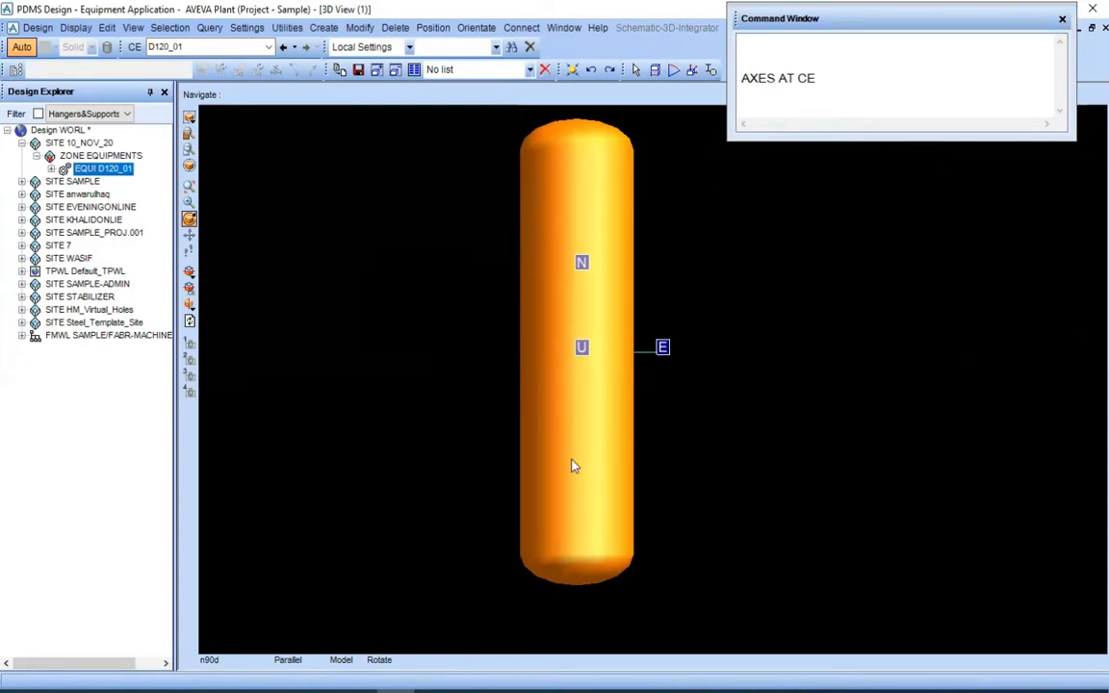
Switch to PDMS-Training.pdf in Adobe Acrobat Reader and examine the reflux drum D1201 drawing on page 11
key(alt+Tab)
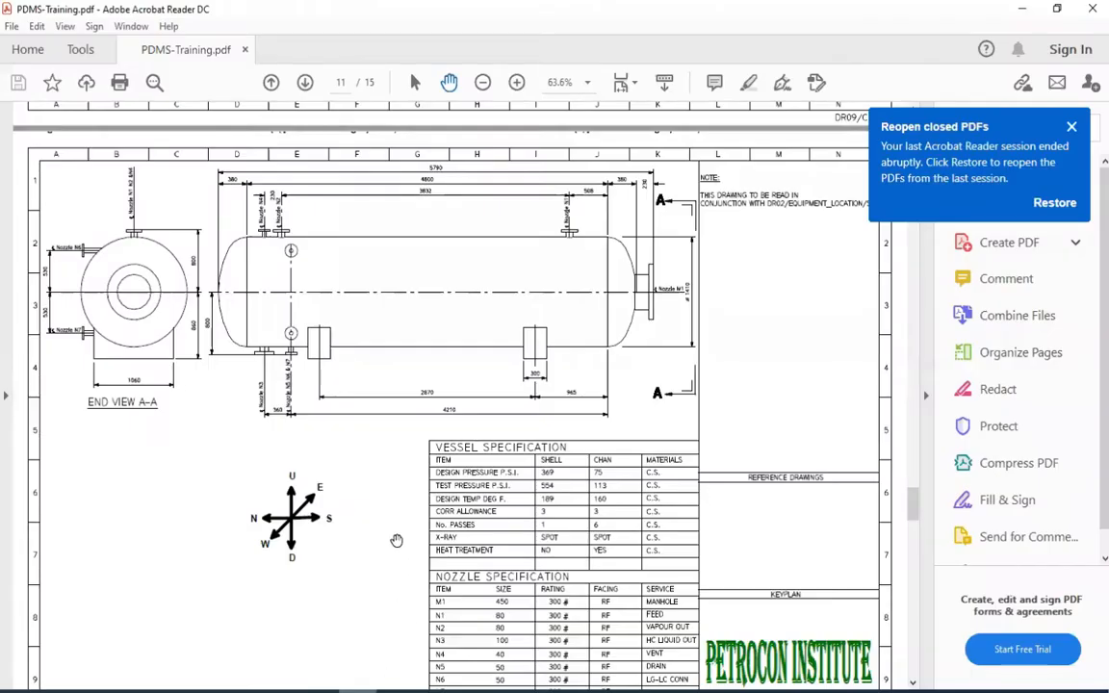
scroll(404, 439, down, 2)
scroll(404, 439, down, 2)
key(super)
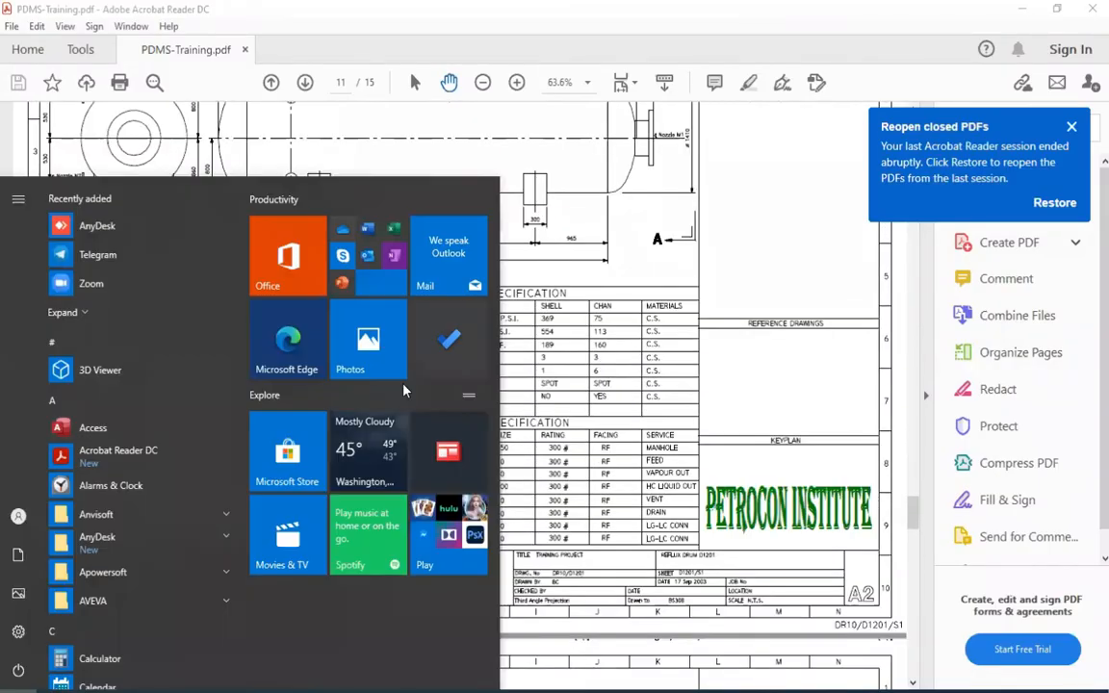
click(647, 301)
ctrl+scroll(444, 229, up, 2)
scroll(359, 191, up, 1)
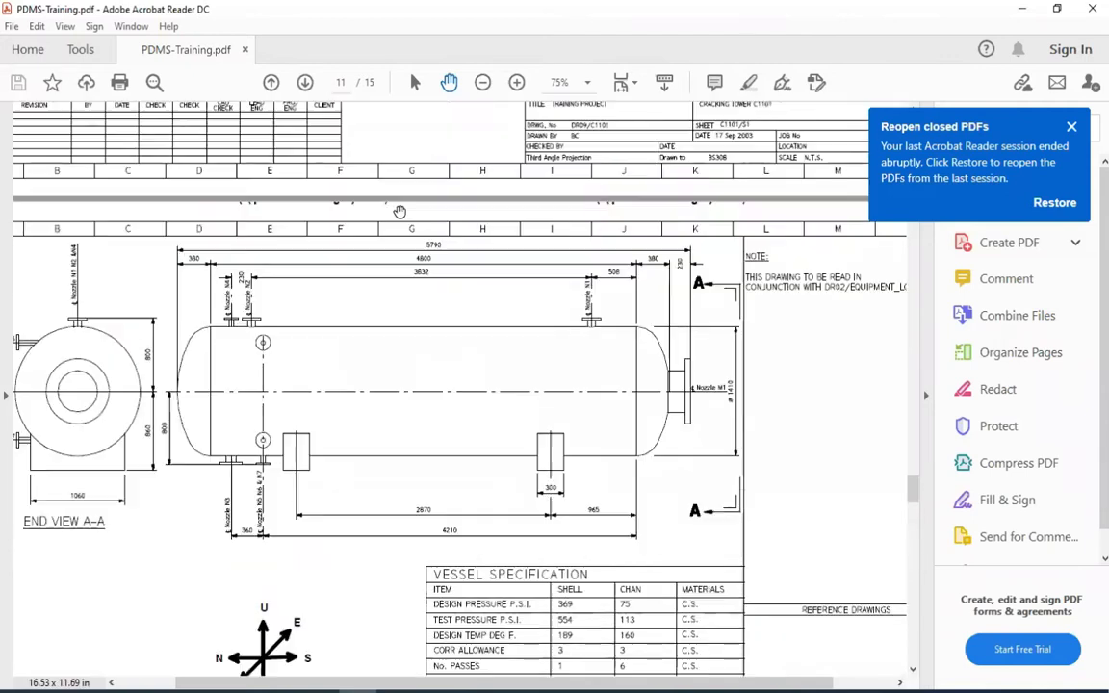
ctrl+scroll(372, 228, up, 1)
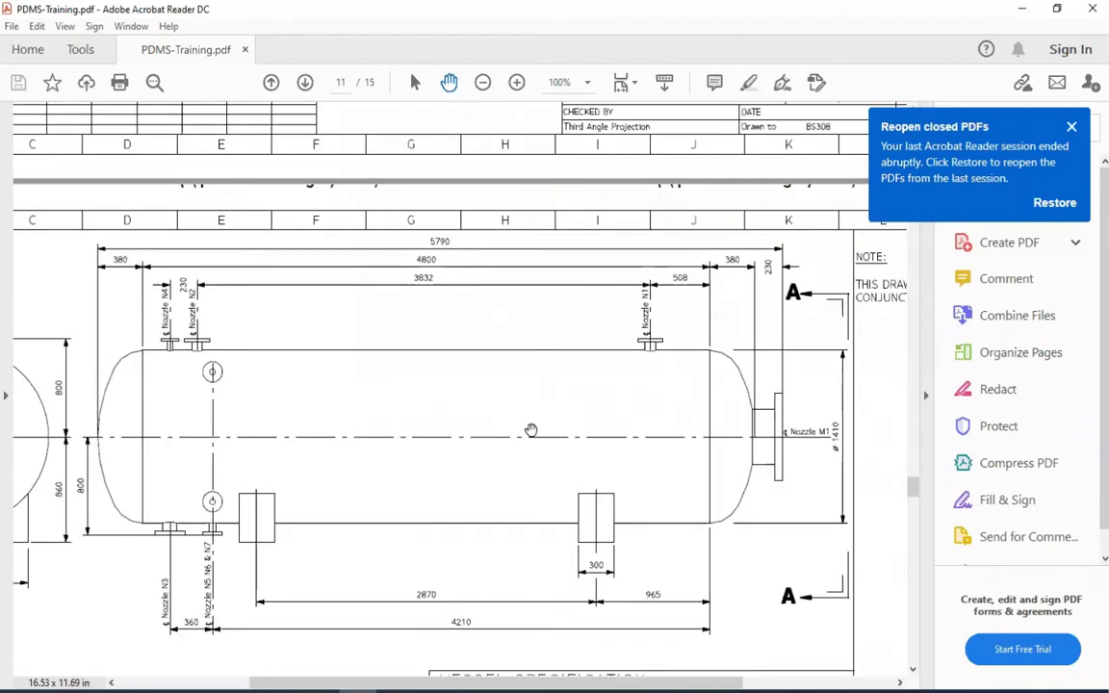
ctrl+scroll(537, 416, down, 2)
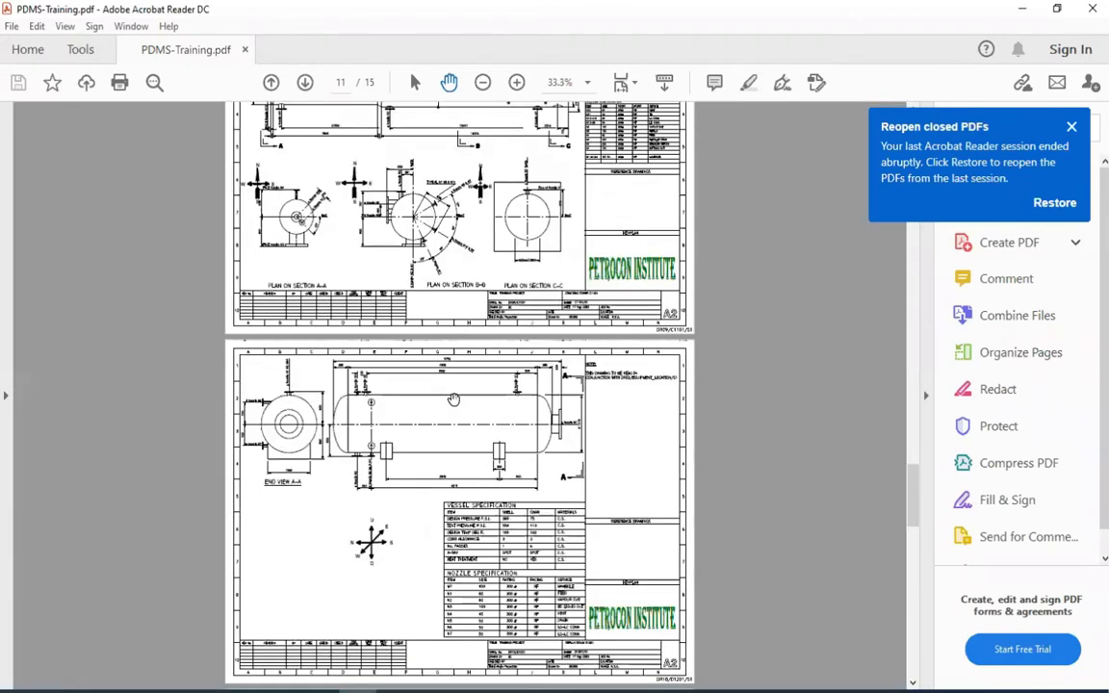
Find the equipment location plan on page 3 and locate drum D1201 on it
scroll(437, 387, down, 1)
scroll(439, 384, up, 4)
ctrl+scroll(443, 376, down, 4)
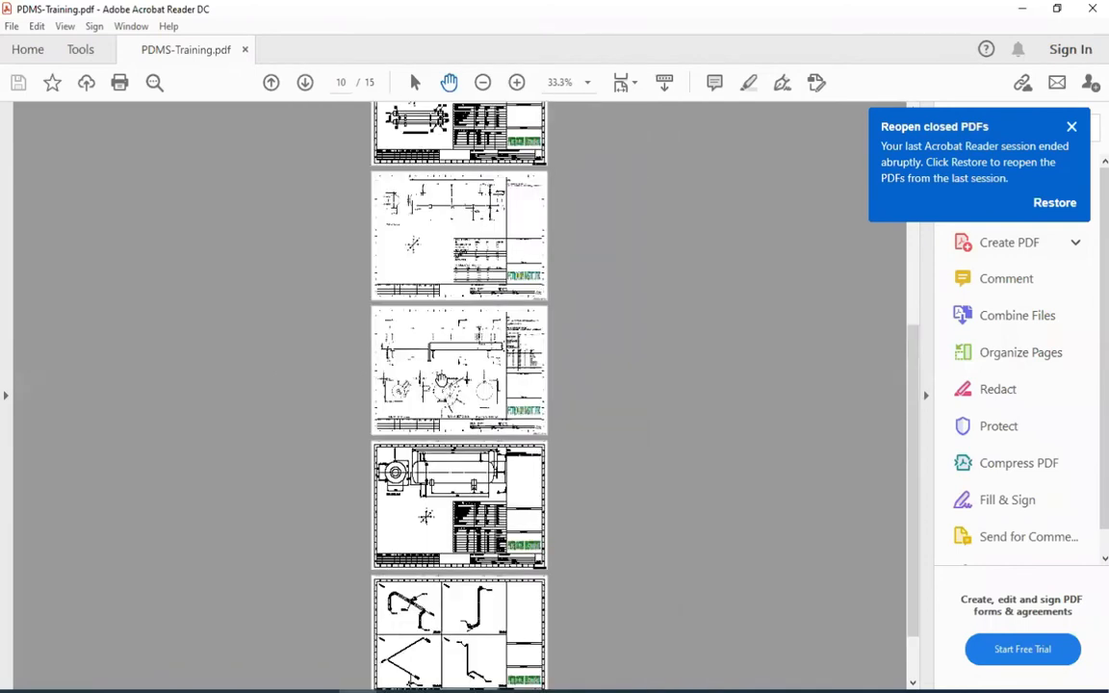
ctrl+scroll(376, 449, up, 5)
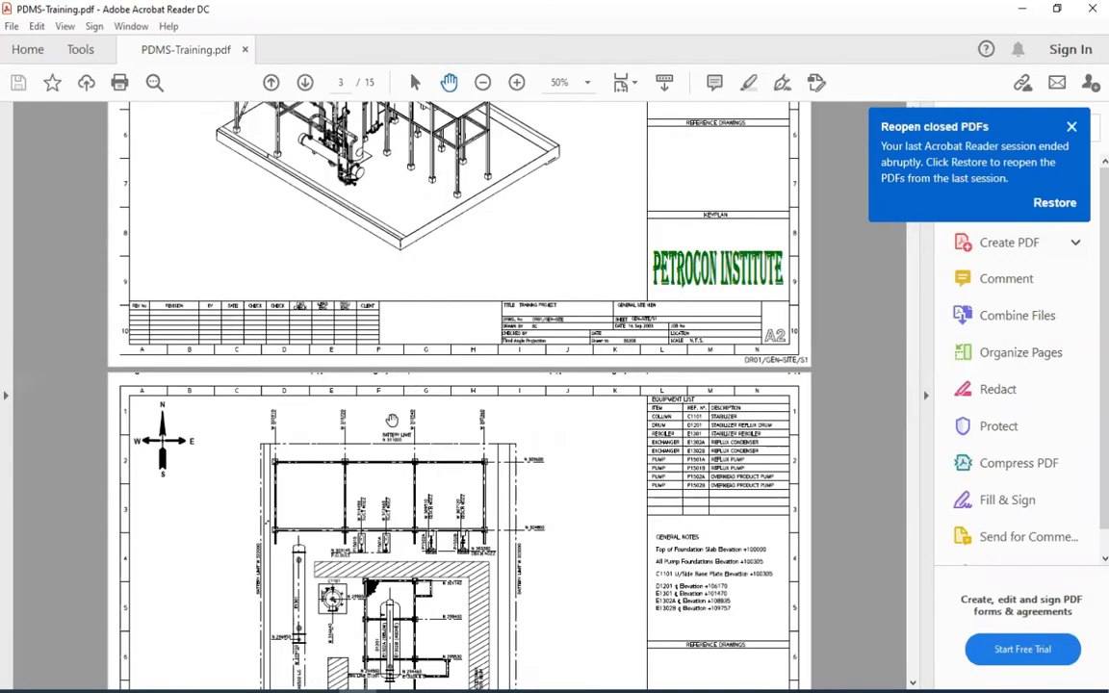
scroll(294, 380, down, 5)
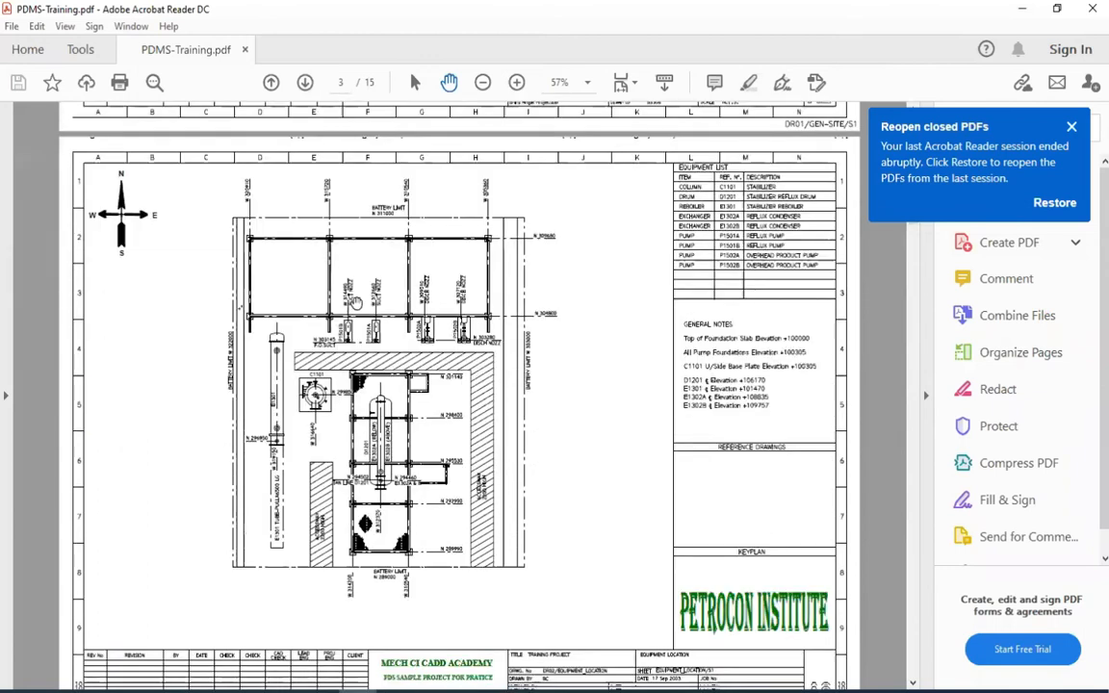
ctrl+scroll(293, 378, up, 1)
ctrl+scroll(293, 379, up, 2)
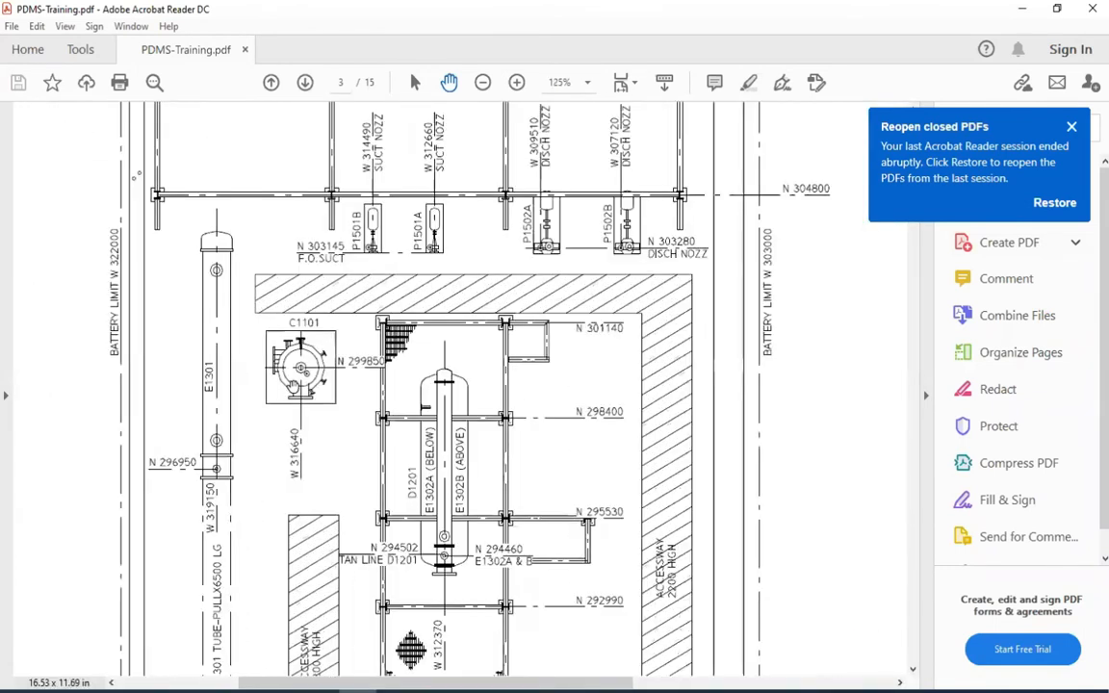
drag(379, 297, 425, 252)
drag(493, 521, 483, 489)
drag(440, 412, 400, 370)
ctrl+scroll(480, 328, up, 2)
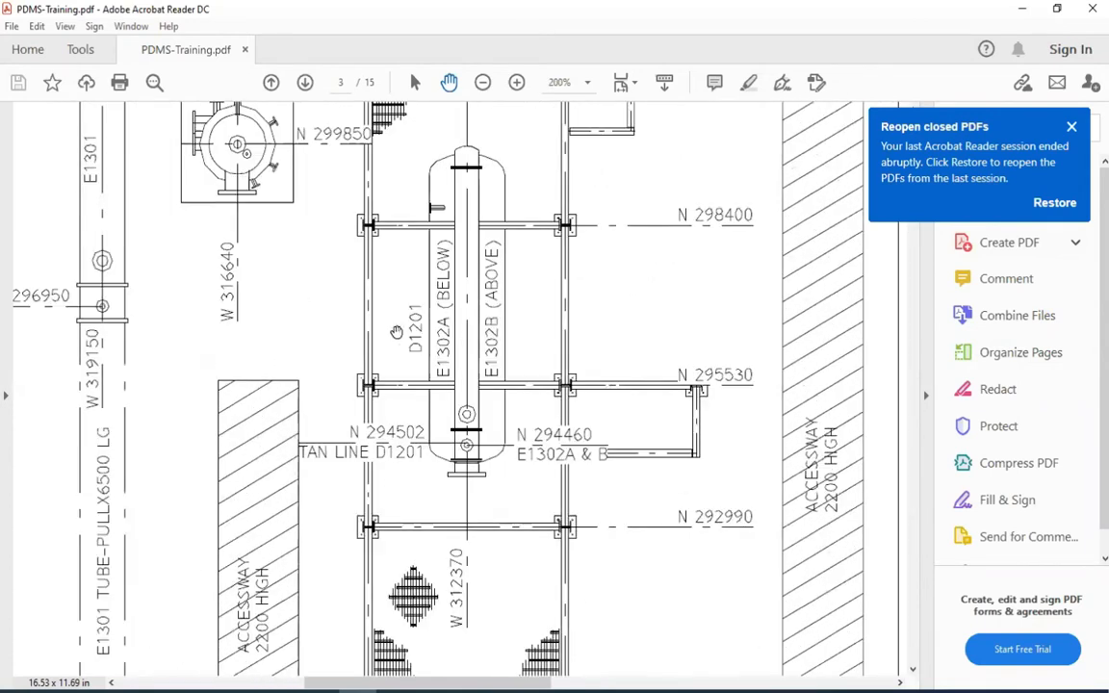
ctrl+scroll(397, 310, up, 1)
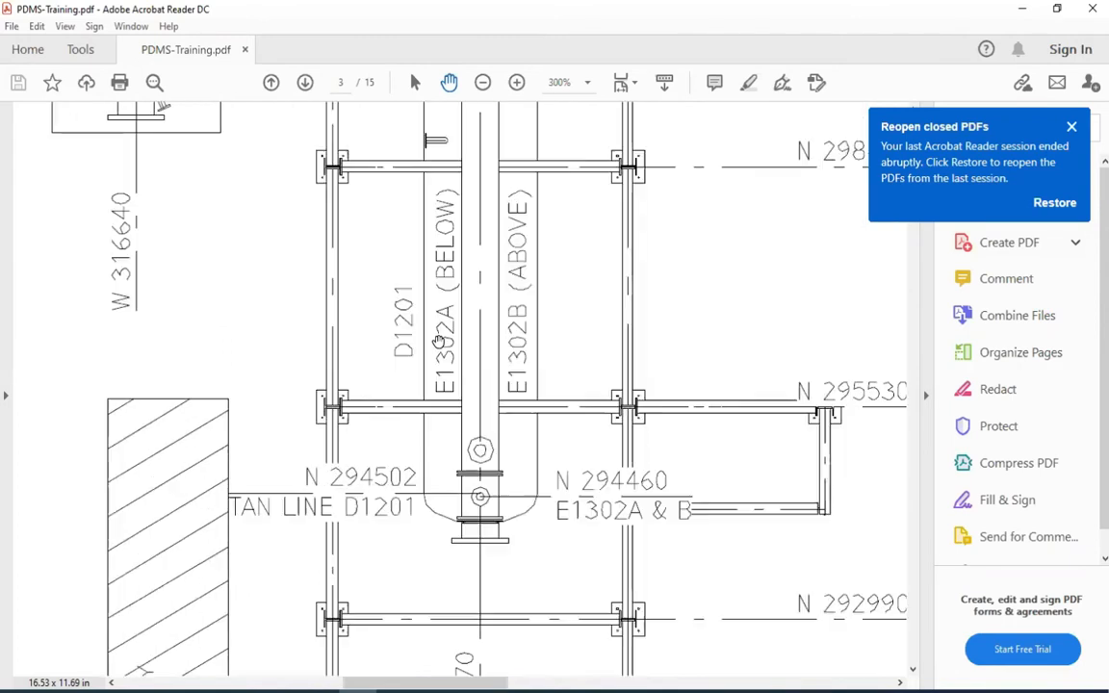
Examine the tan line northing and the centreline westing of drum D1201 on the location plan
mouse_move(425, 444)
mouse_down()
mouse_move(384, 409)
mouse_move(341, 301)
mouse_up()
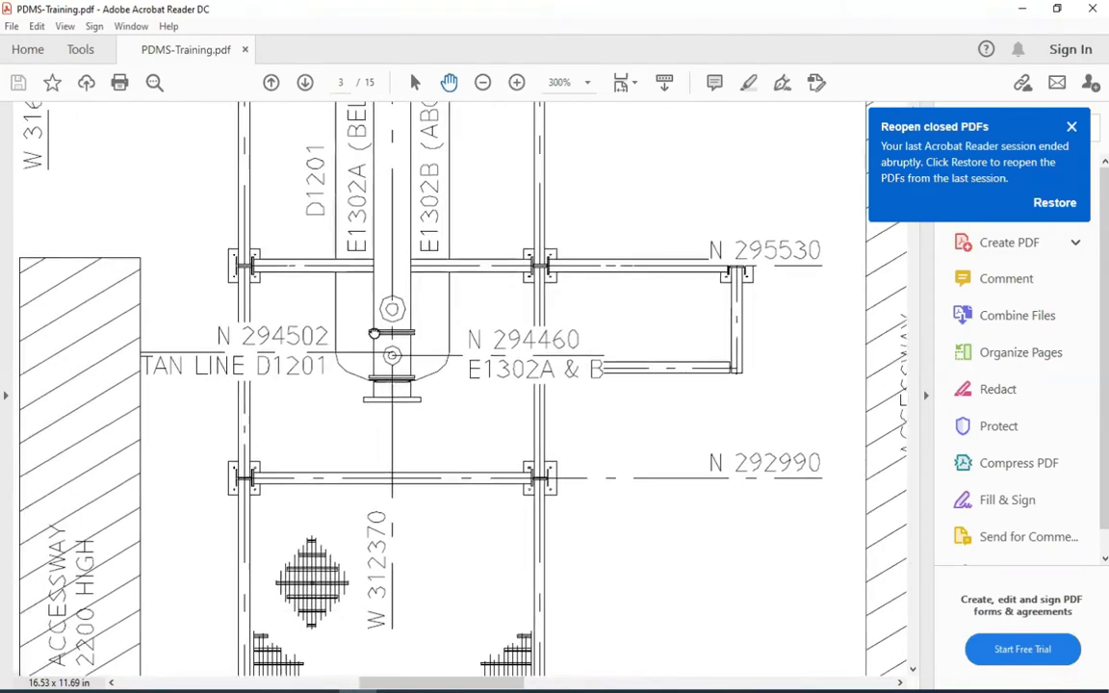
drag(317, 391, 386, 386)
ctrl+scroll(320, 372, up, 1)
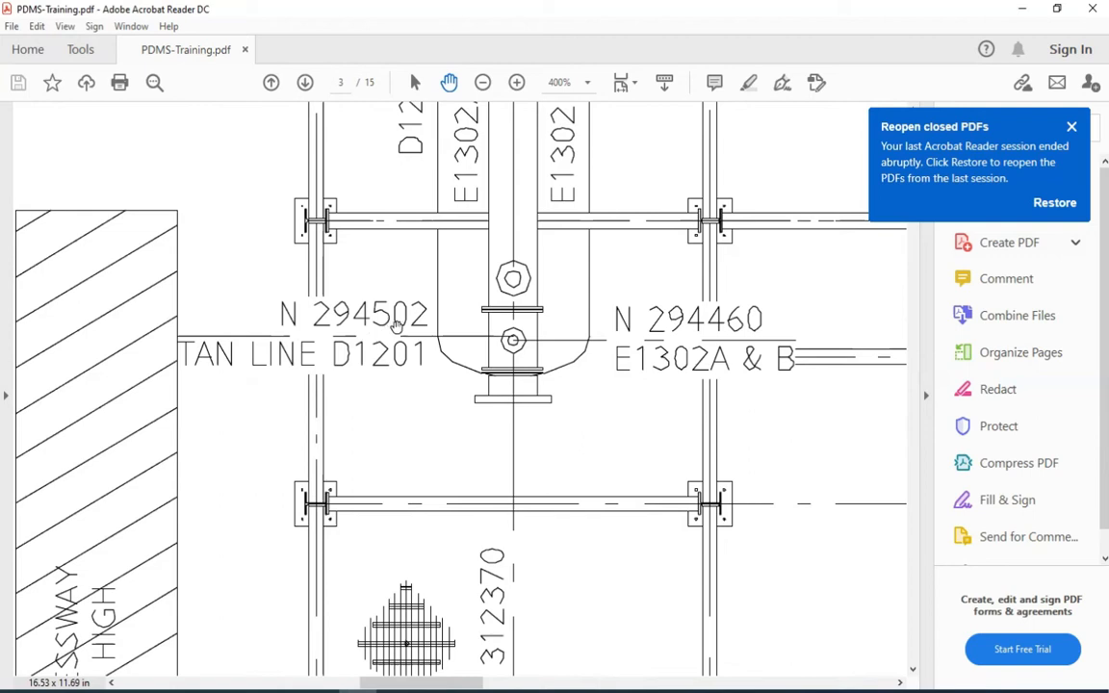
drag(446, 452, 395, 329)
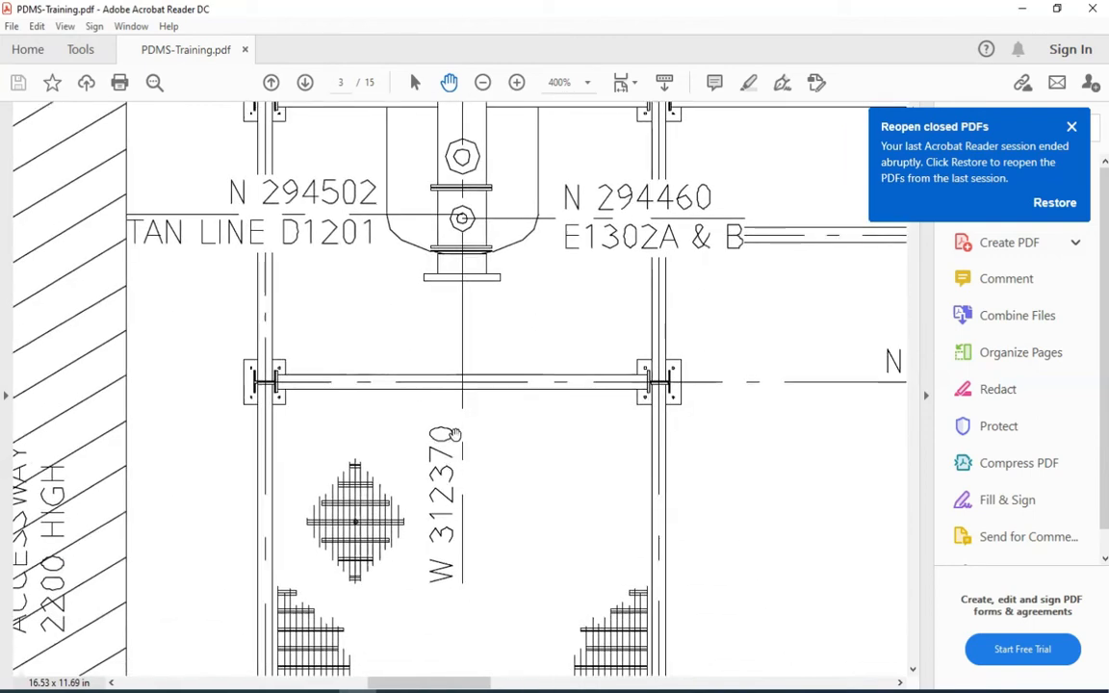
ctrl+scroll(451, 331, down, 1)
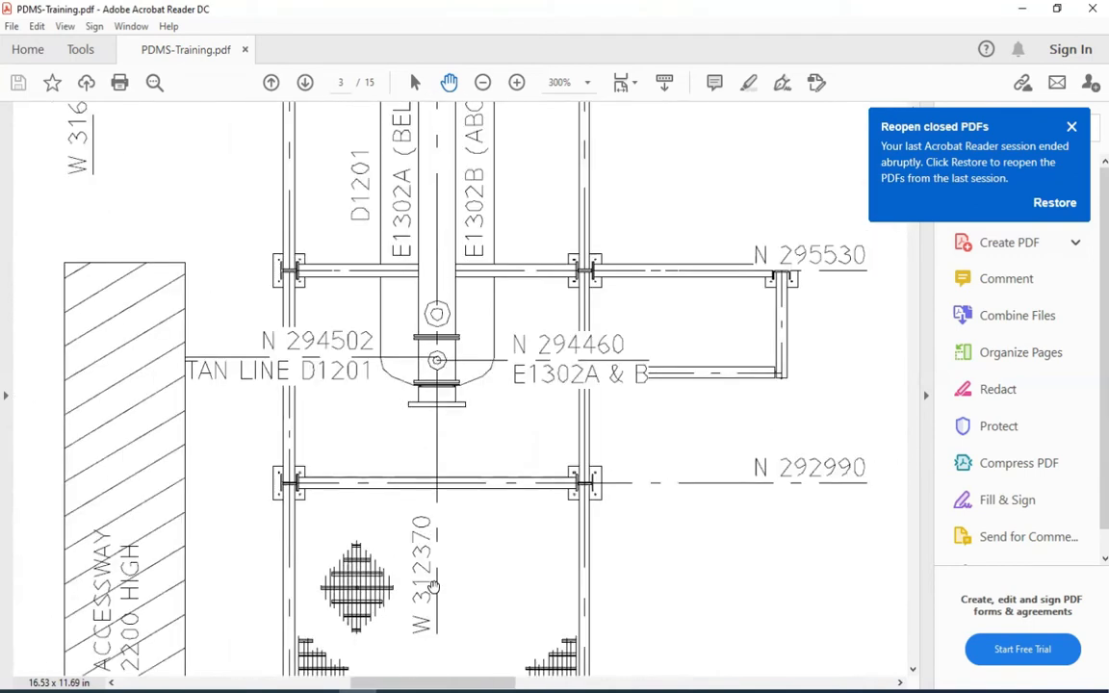
drag(346, 448, 403, 485)
ctrl+scroll(439, 416, up, 1)
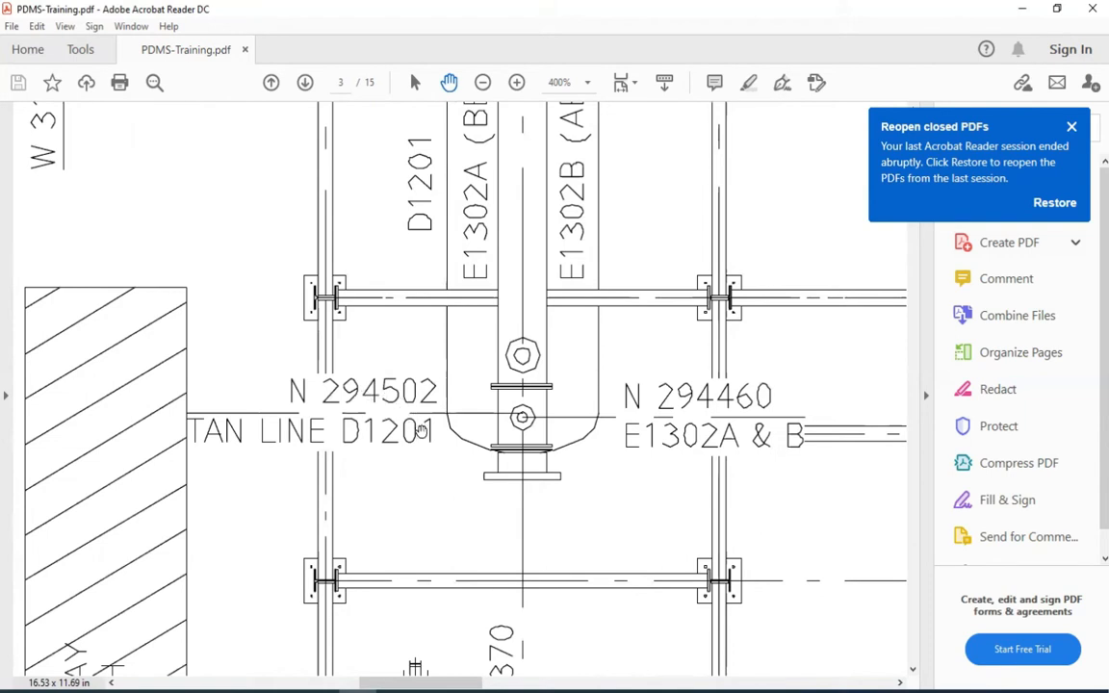
scroll(385, 385, right, 3)
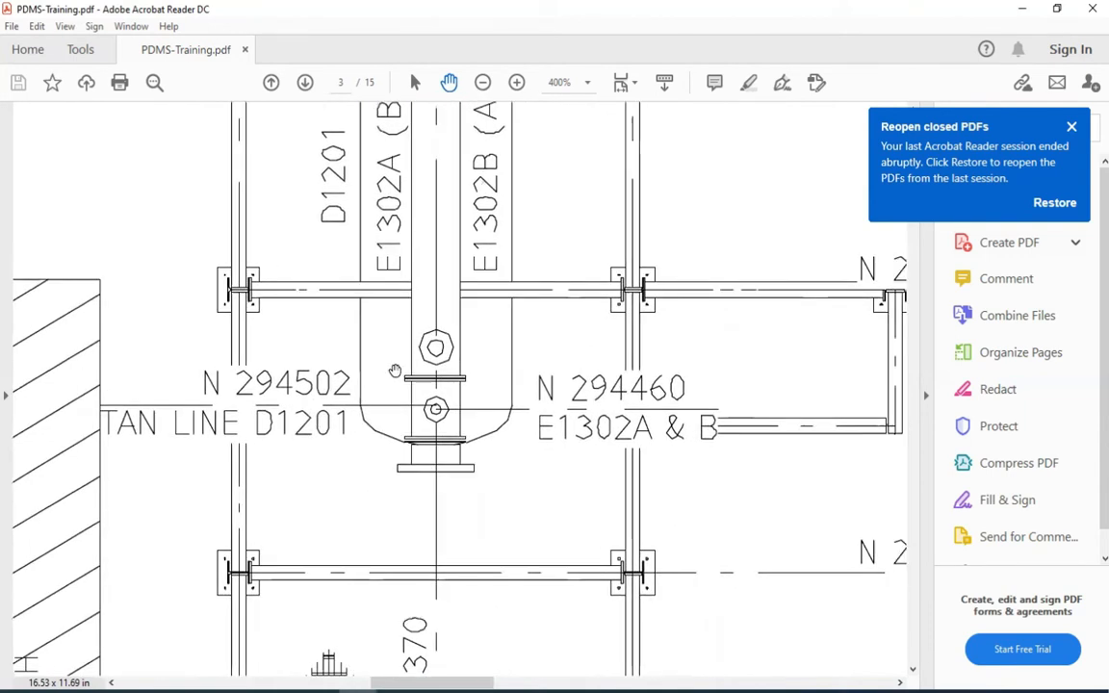
ctrl+scroll(395, 370, down, 2)
scroll(430, 424, up, 2)
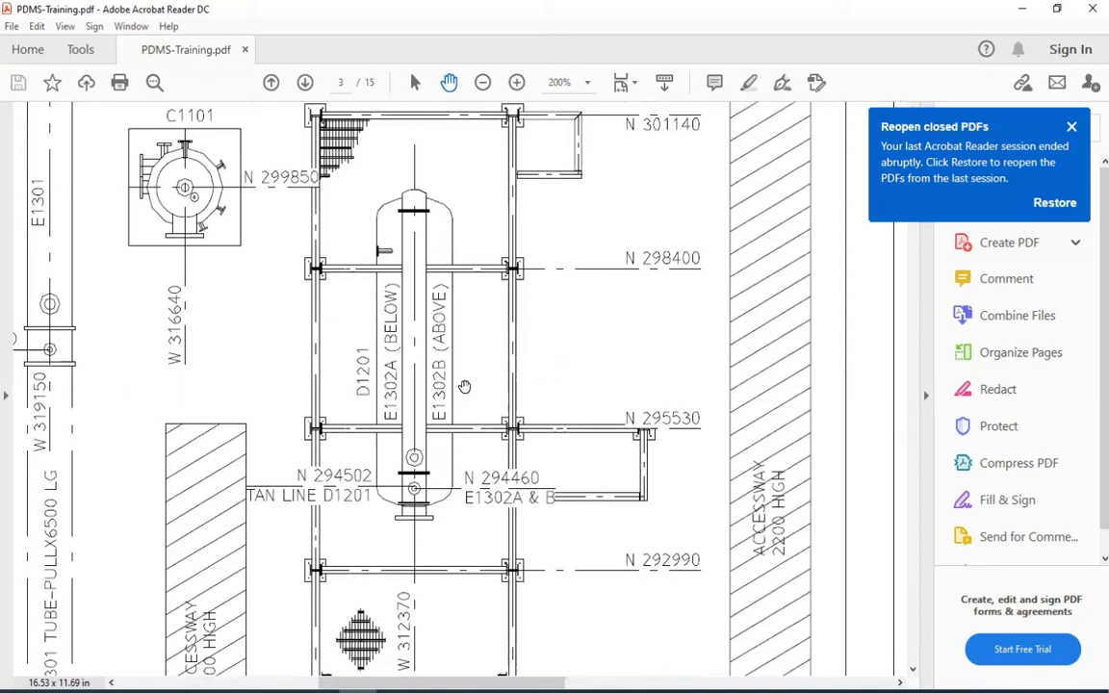
Look up the centreline elevation of D1201 in the general notes of the location drawing
ctrl+scroll(464, 386, down, 2)
drag(751, 367, 304, 406)
drag(605, 357, 437, 453)
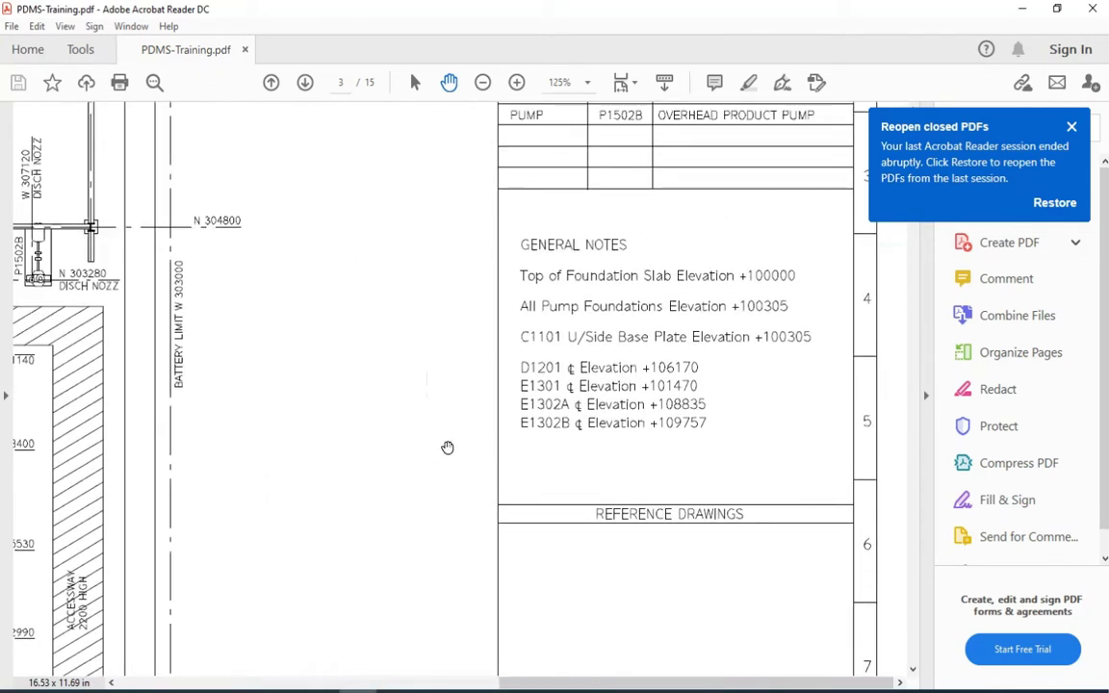
ctrl+scroll(624, 338, up, 3)
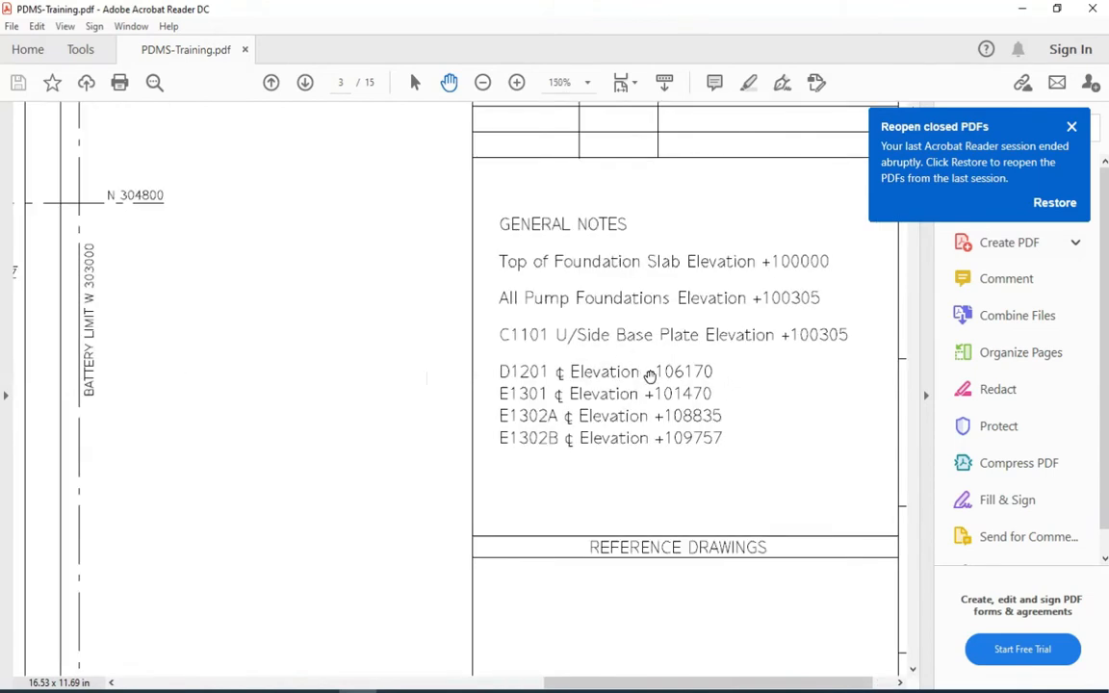
drag(638, 382, 586, 400)
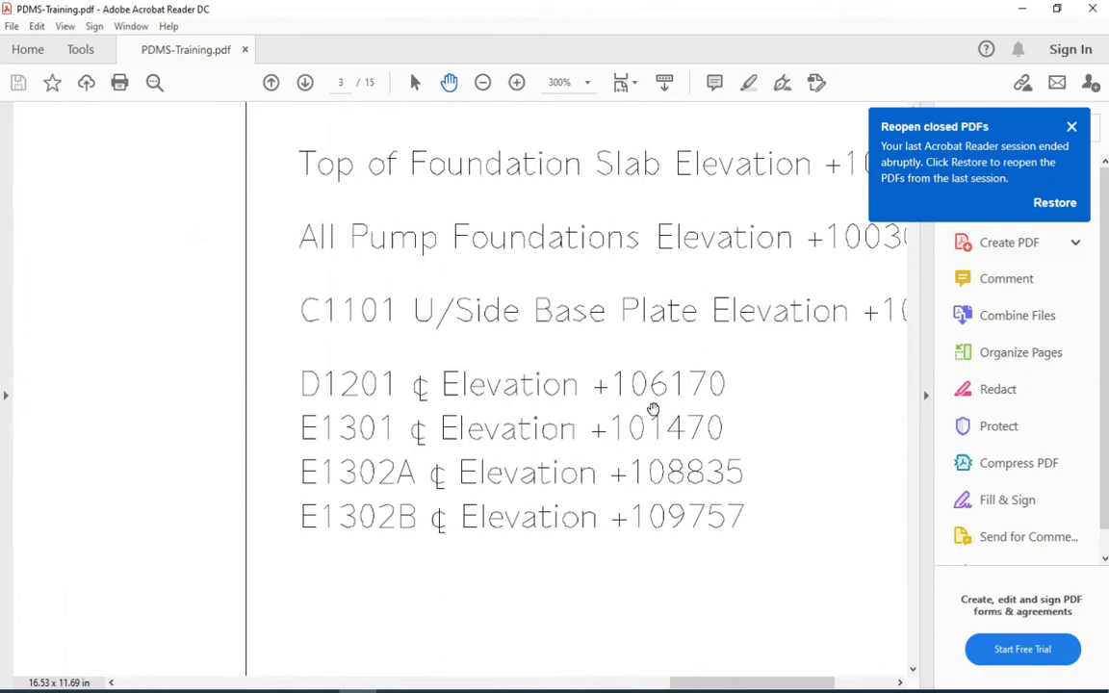
drag(248, 413, 553, 378)
Review the tan line northing and centreline westing of drum D1201 on the equipment location plan
ctrl+scroll(552, 378, down, 2)
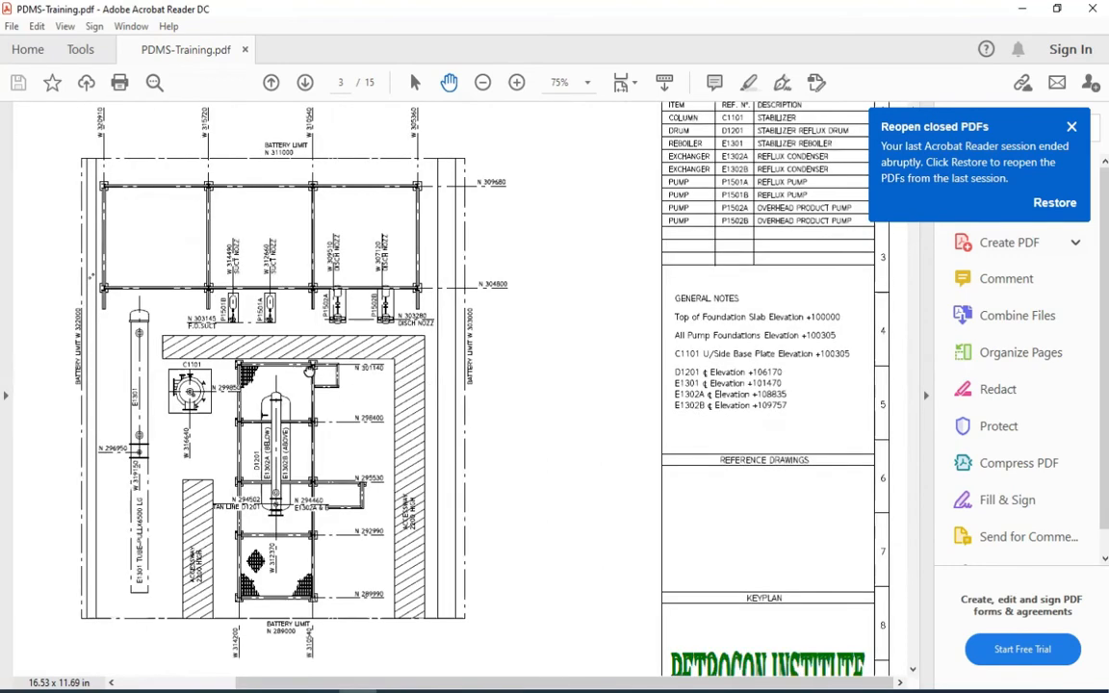
ctrl+scroll(304, 486, up, 2)
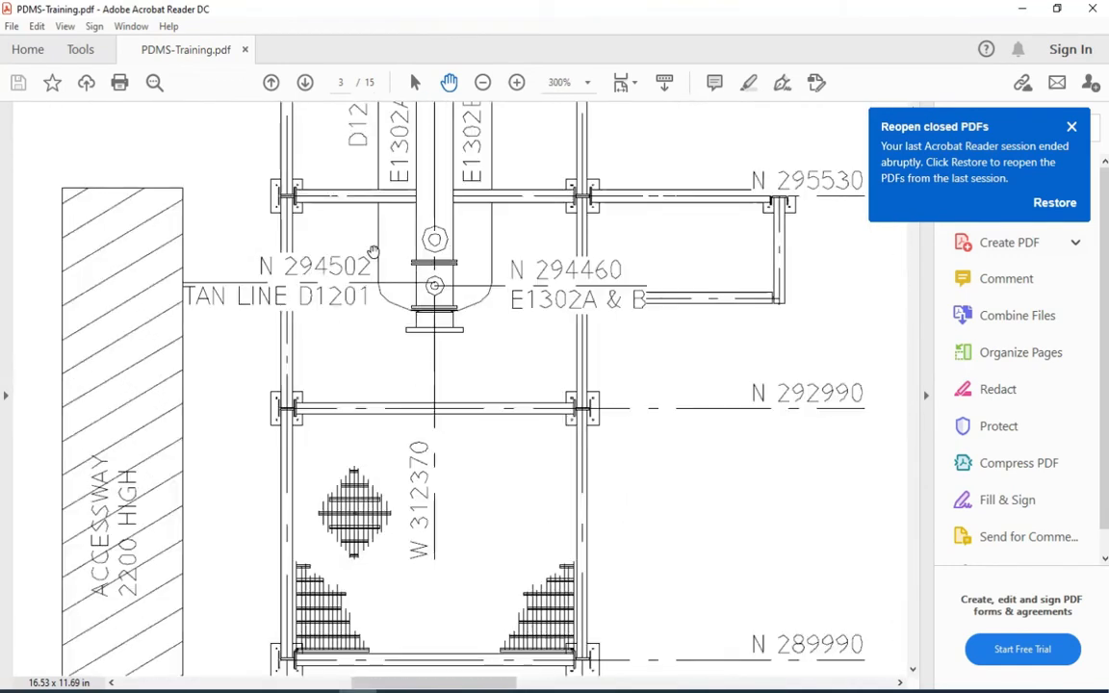
scroll(330, 453, up, 3)
ctrl+scroll(346, 501, down, 1)
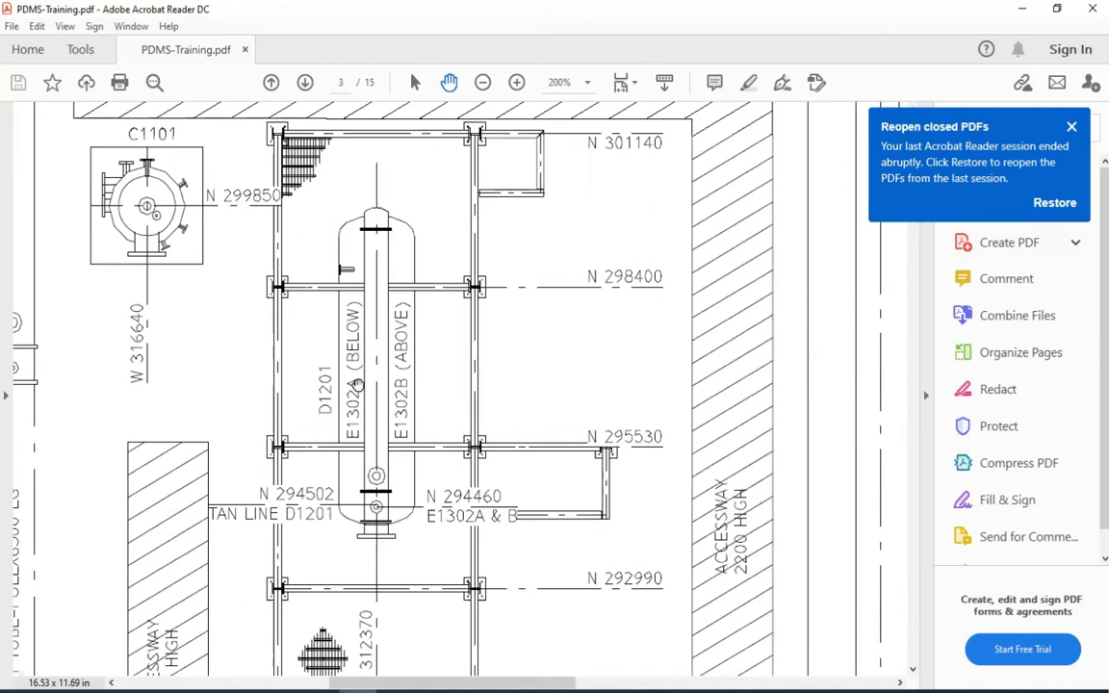
ctrl+scroll(360, 533, up, 2)
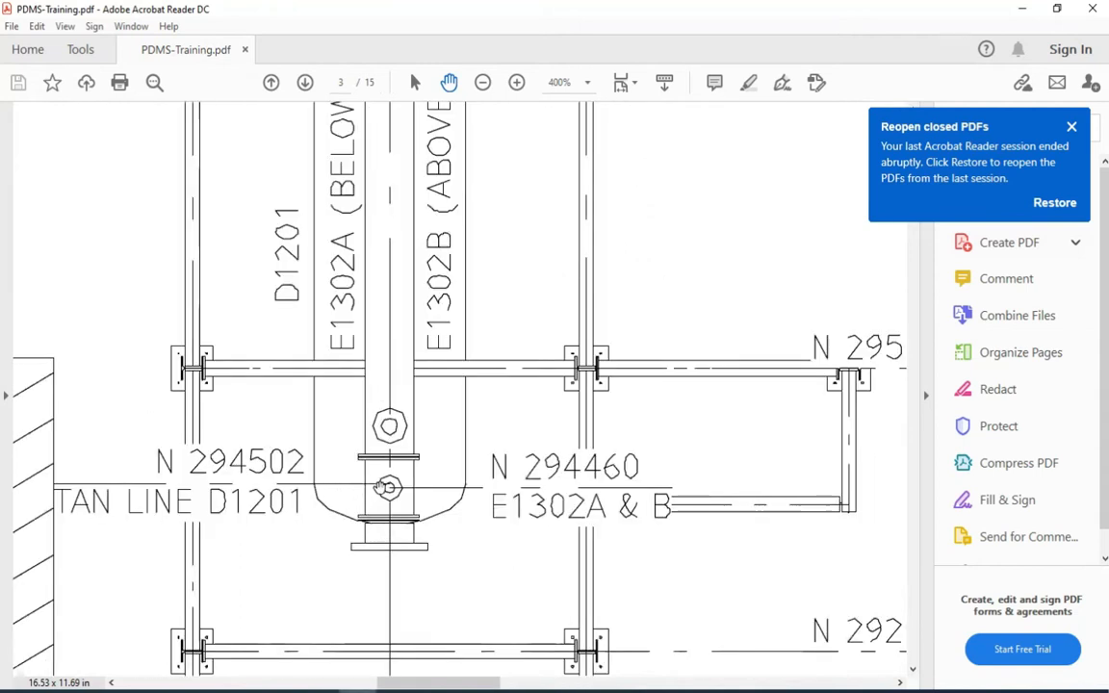
drag(277, 493, 300, 423)
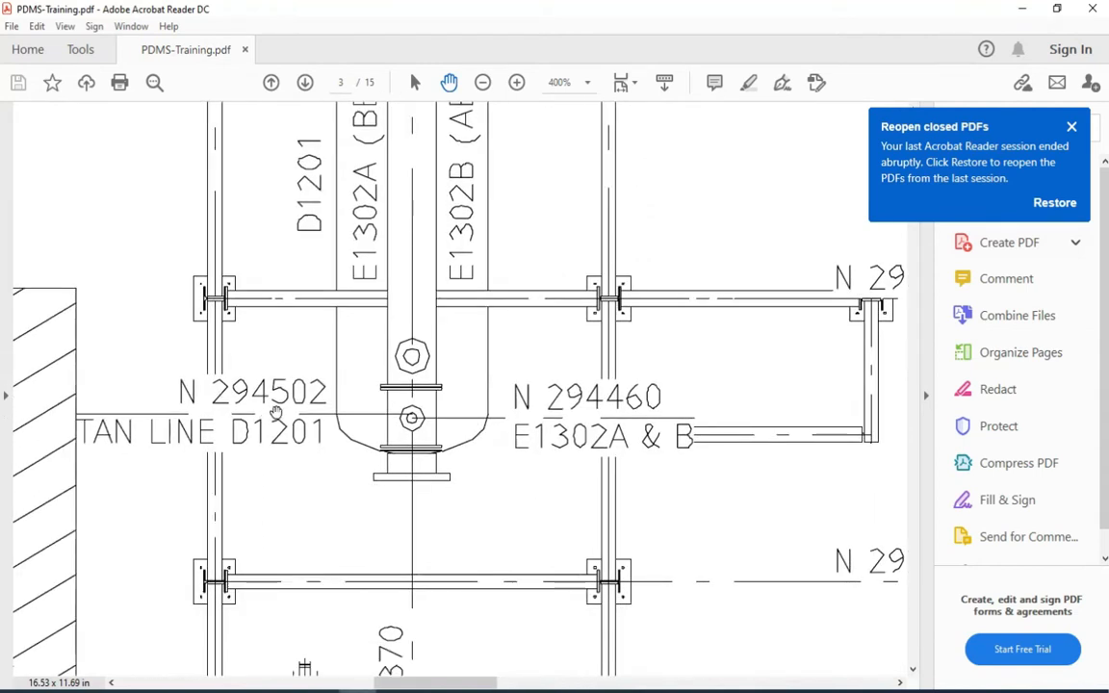
scroll(337, 497, down, 3)
scroll(337, 498, left, 1)
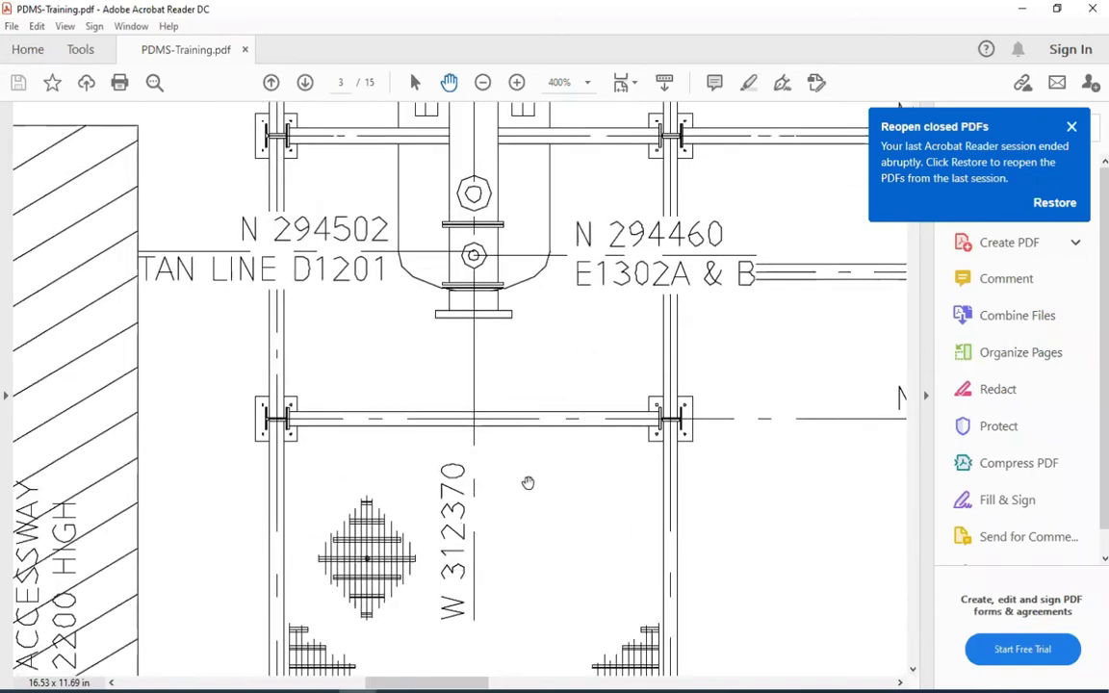
drag(482, 487, 313, 489)
Recheck the centreline elevation of drum D1201 in the general notes
ctrl+scroll(403, 448, down, 2)
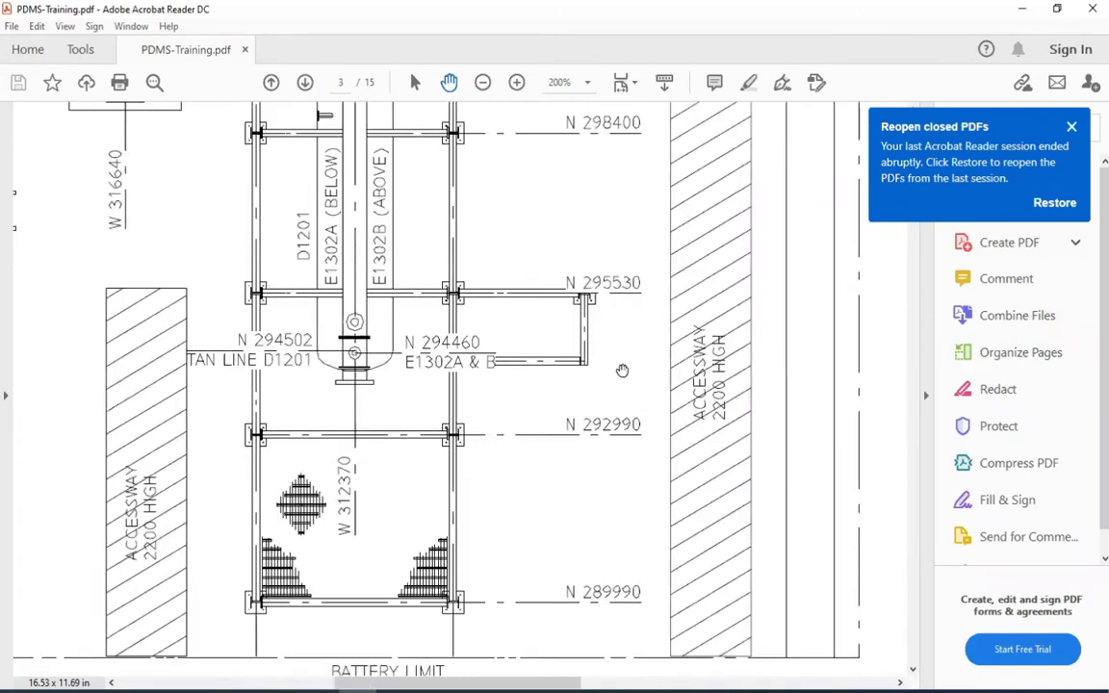
drag(621, 371, 334, 421)
mouse_move(655, 390)
mouse_down()
mouse_move(377, 458)
mouse_move(174, 472)
mouse_up()
drag(757, 258, 494, 370)
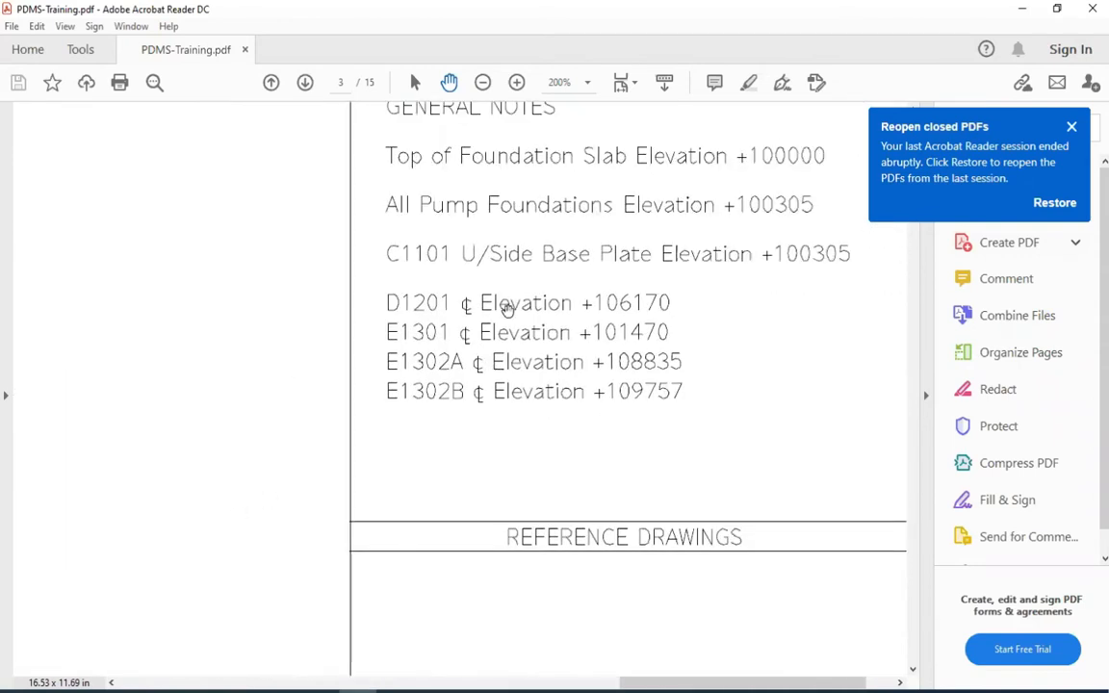
ctrl+scroll(524, 286, up, 1)
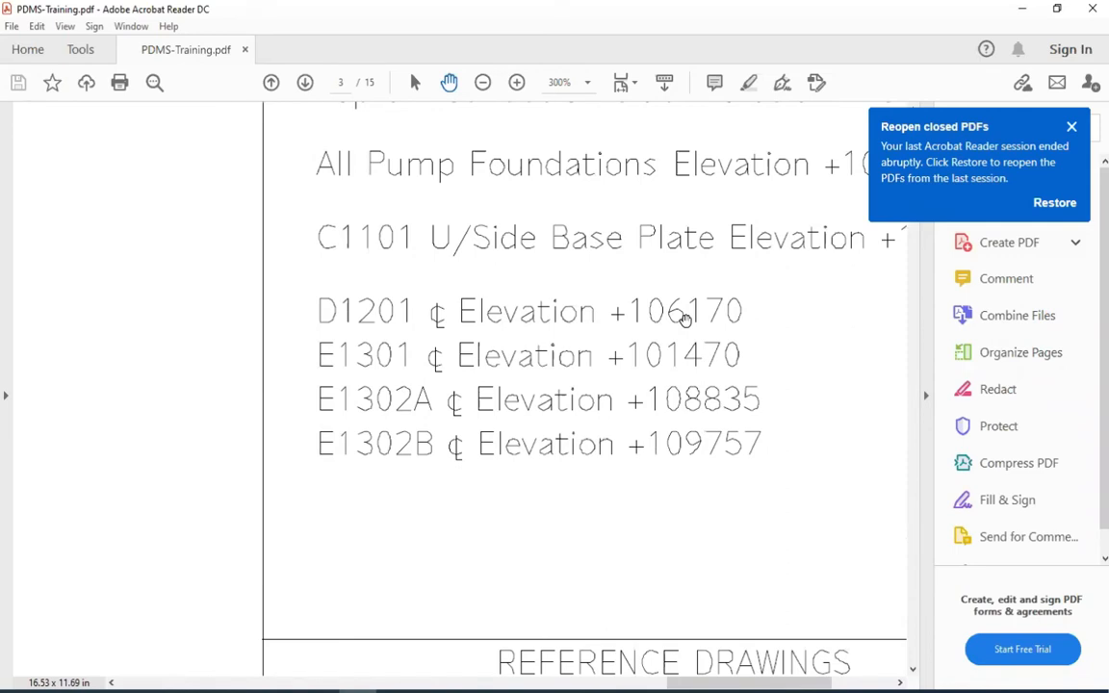
Compare the D120_01 drum in the PDMS model with the D1201 tan line reference point on the location plan
drag(421, 401, 596, 371)
ctrl+scroll(596, 369, down, 4)
drag(387, 364, 604, 302)
click(395, 691)
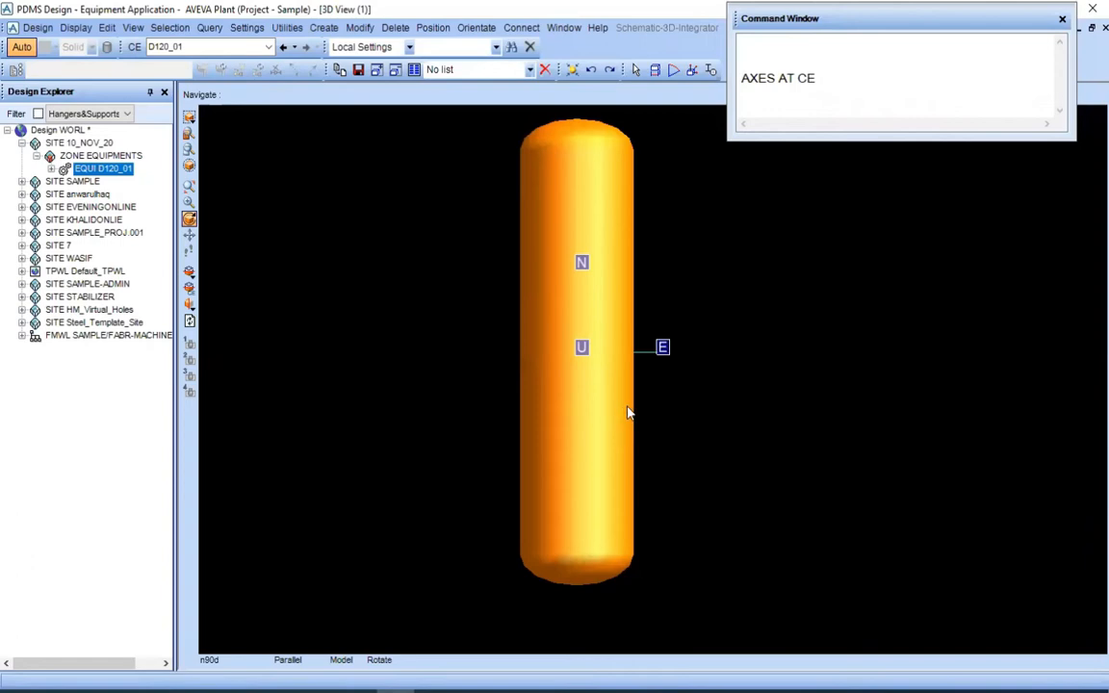
click(356, 692)
drag(272, 459, 353, 416)
scroll(269, 430, down, 2)
ctrl+scroll(268, 430, up, 6)
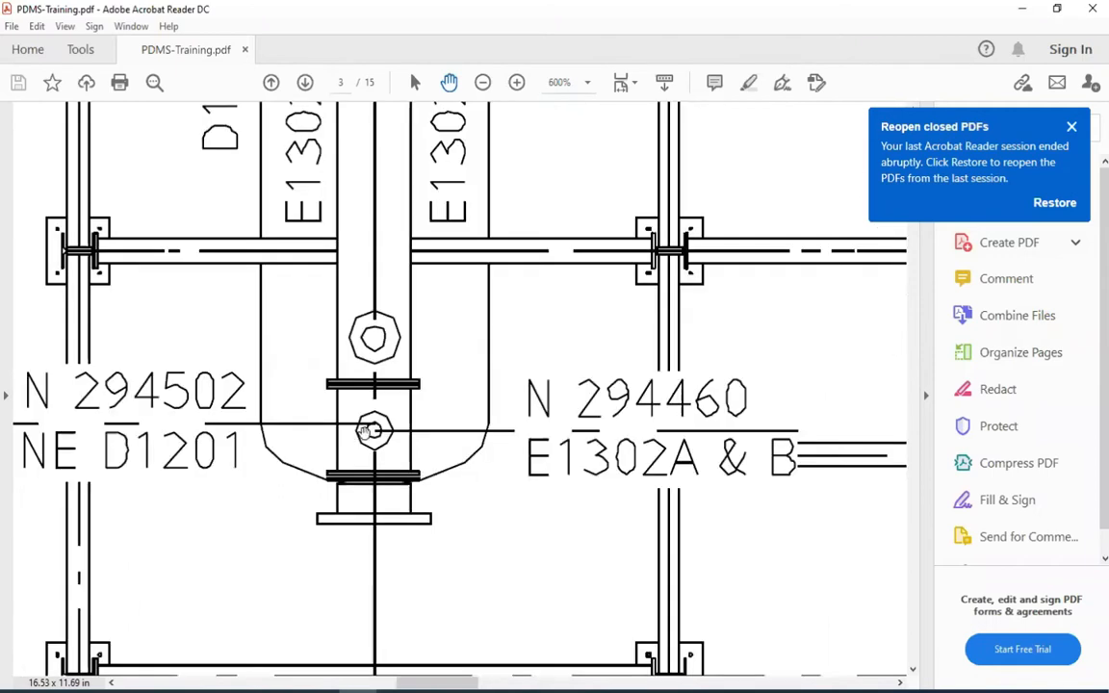
drag(347, 450, 456, 417)
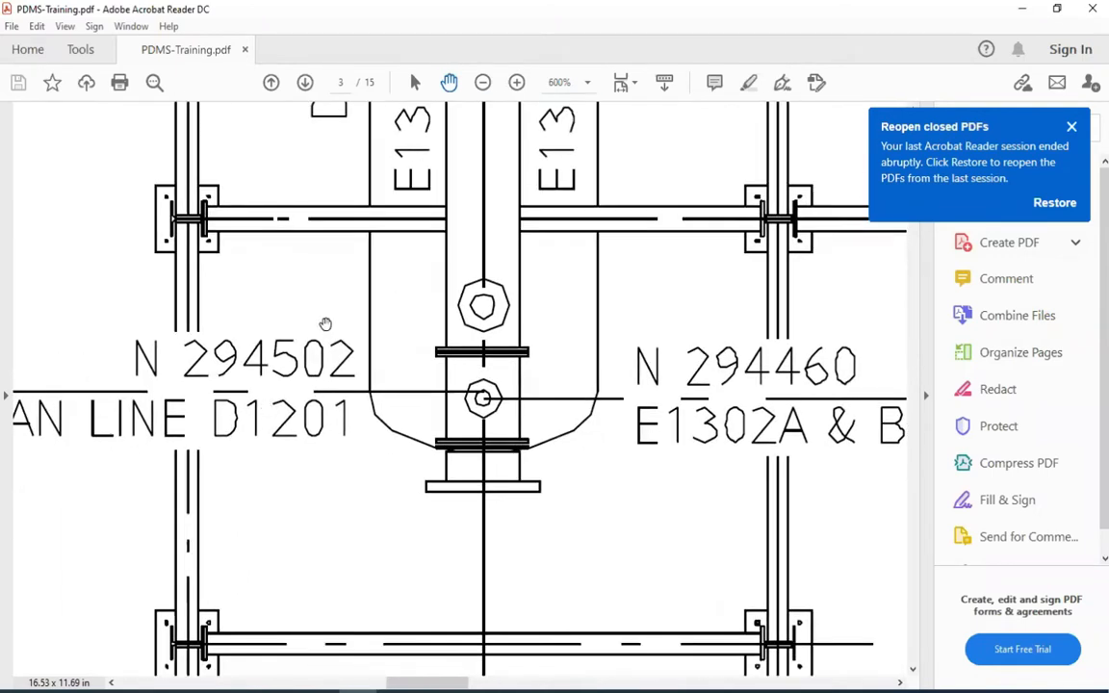
Switch to PDMS Design and examine the south end of drum D120_01 relative to its axes
key(alt+Tab)
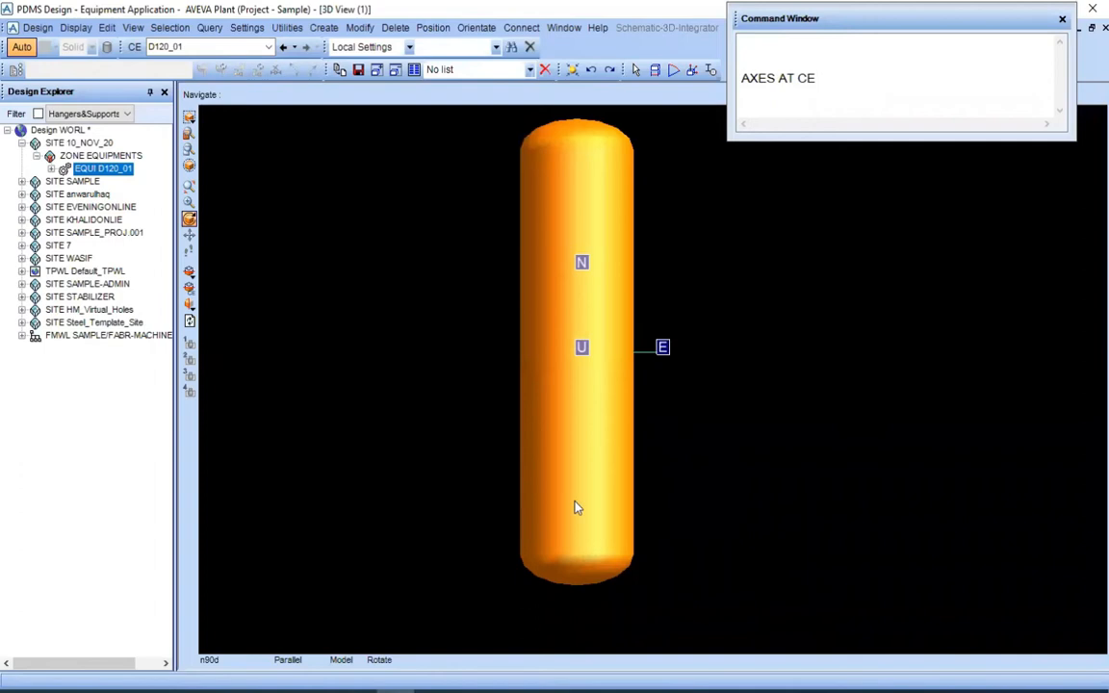
middle_click(597, 444)
scroll(722, 253, up, 1)
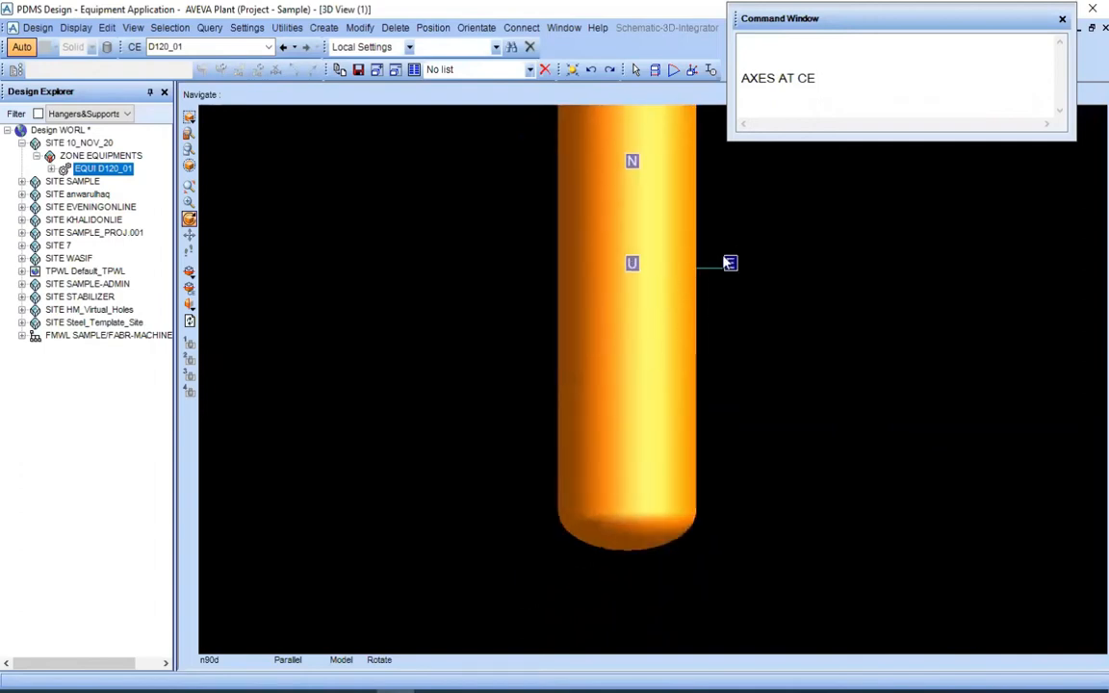
middle_click(729, 262)
scroll(603, 329, down, 2)
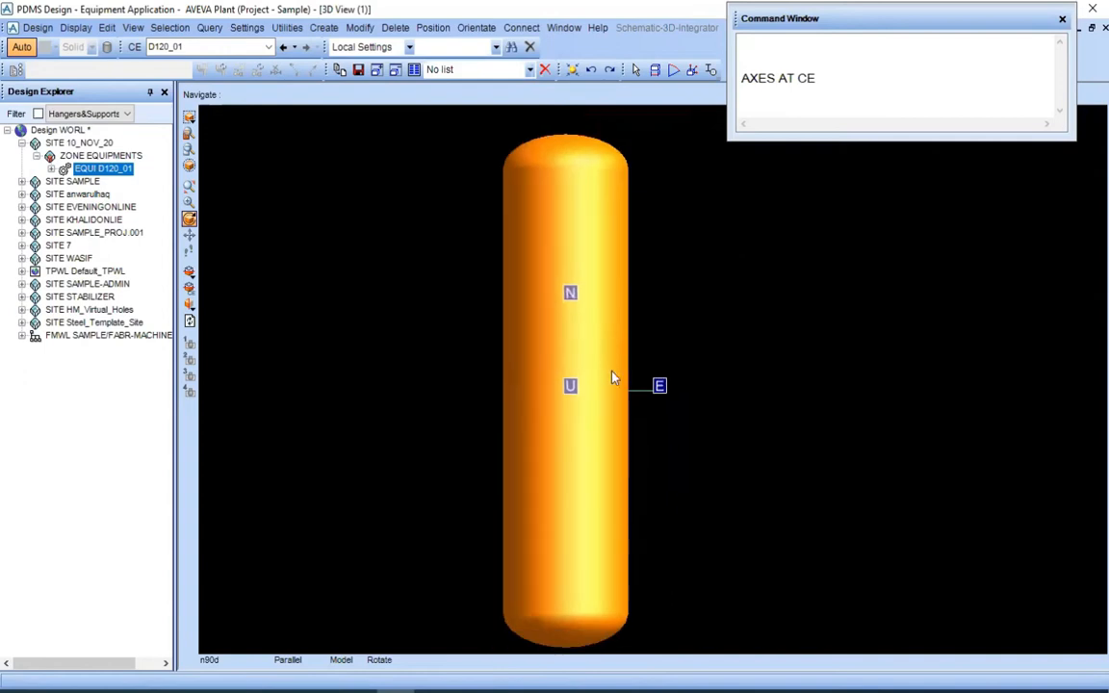
middle_click(668, 406)
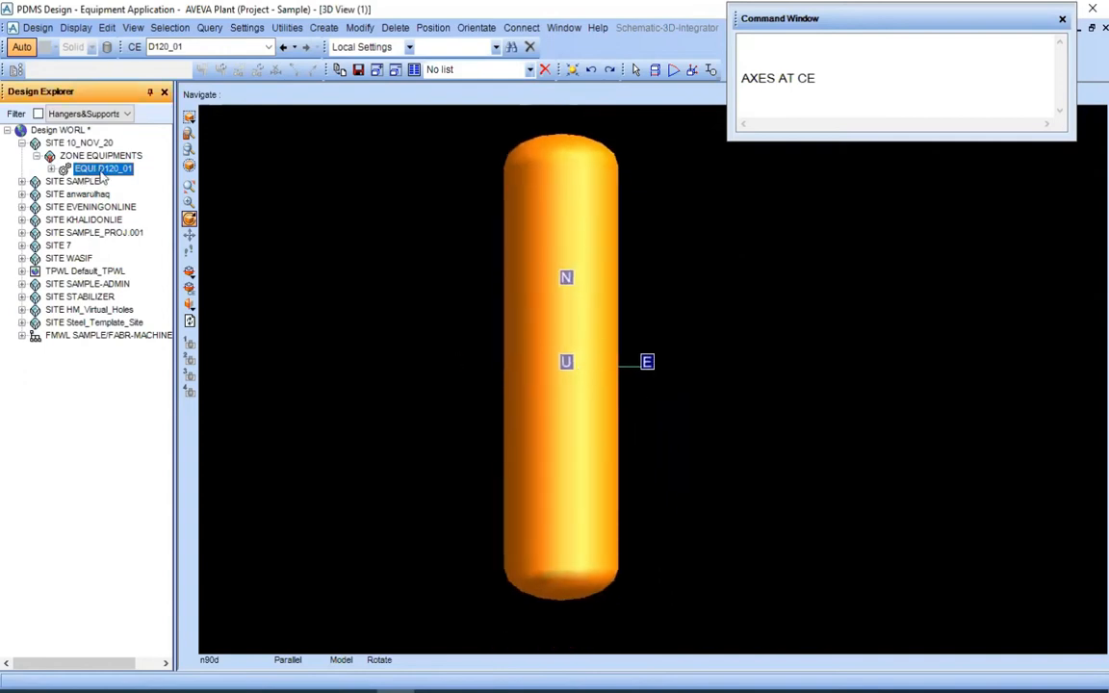
Run the AXES AT CE command to display the axes at the origin of equipment D120_01
click(857, 78)
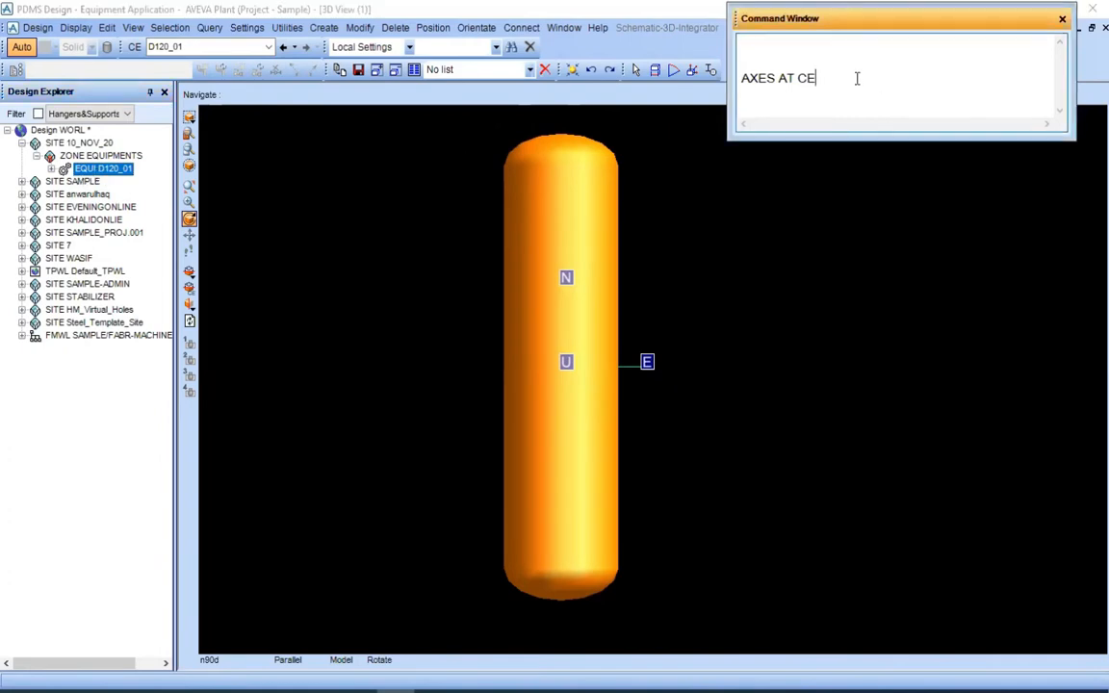
key(Return)
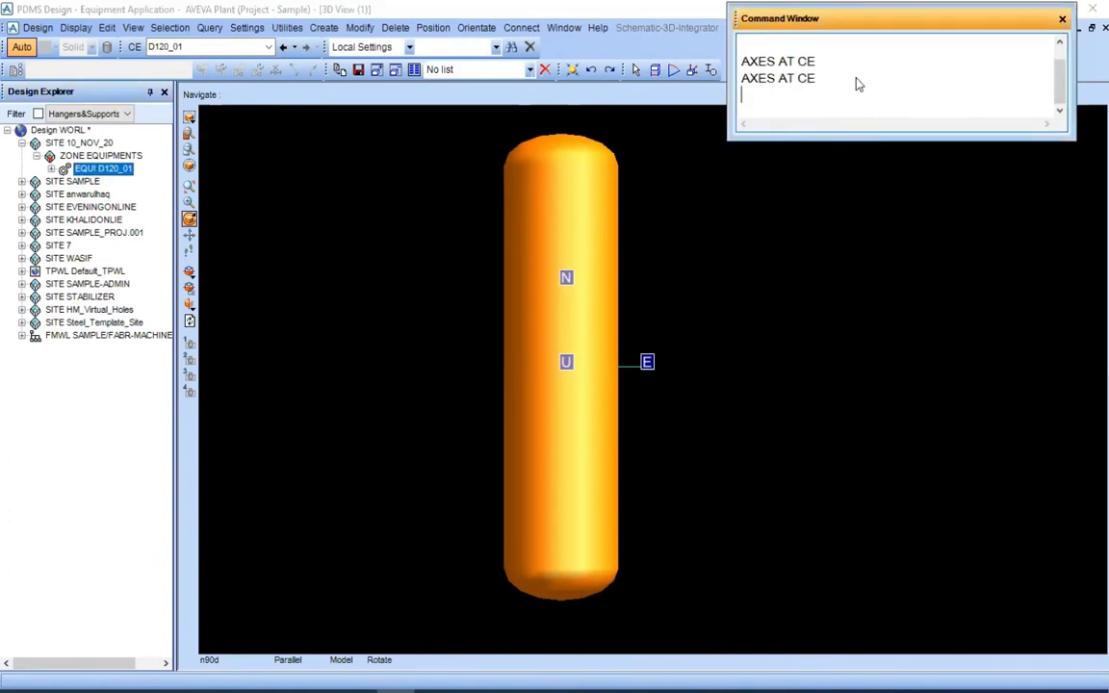
key(Return)
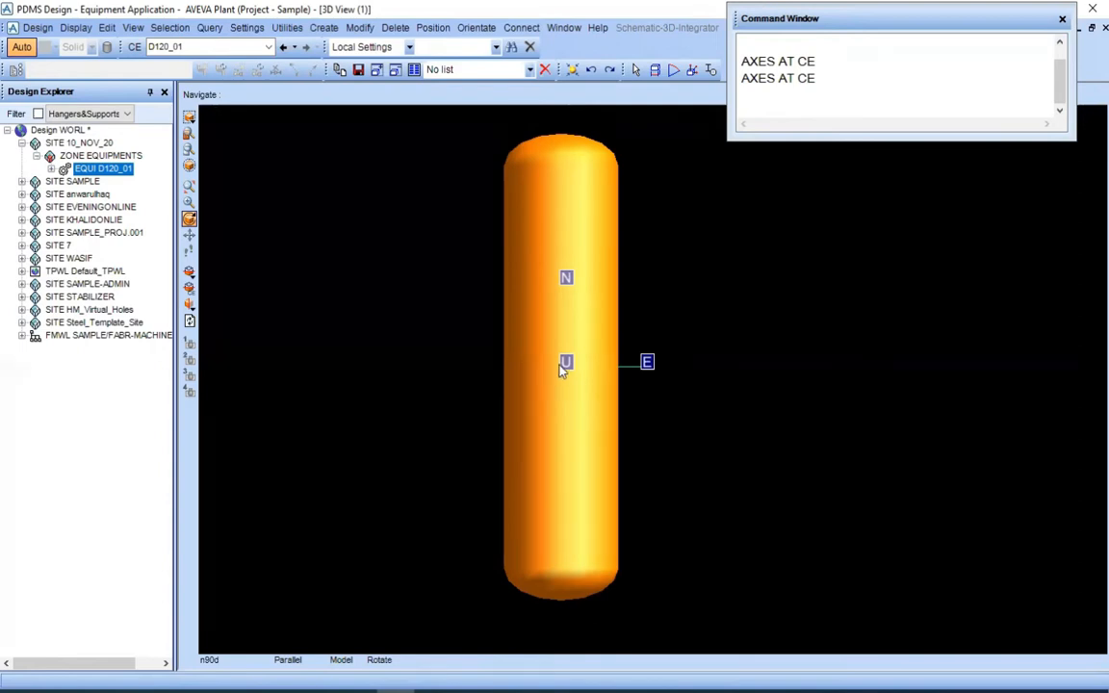
Examine where the D120_01 origin lies relative to the drum's southern tan line, and review the primitives the equipment contains
scroll(617, 353, down, 4)
middle_click(621, 349)
scroll(674, 476, up, 3)
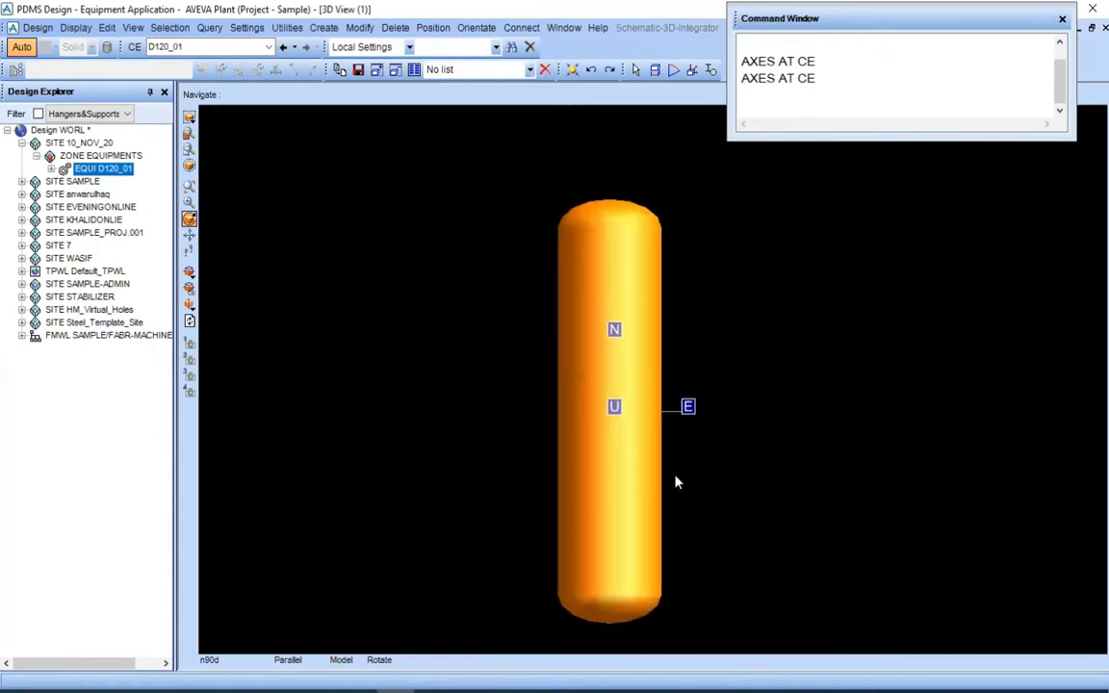
middle_click(659, 477)
scroll(673, 383, up, 1)
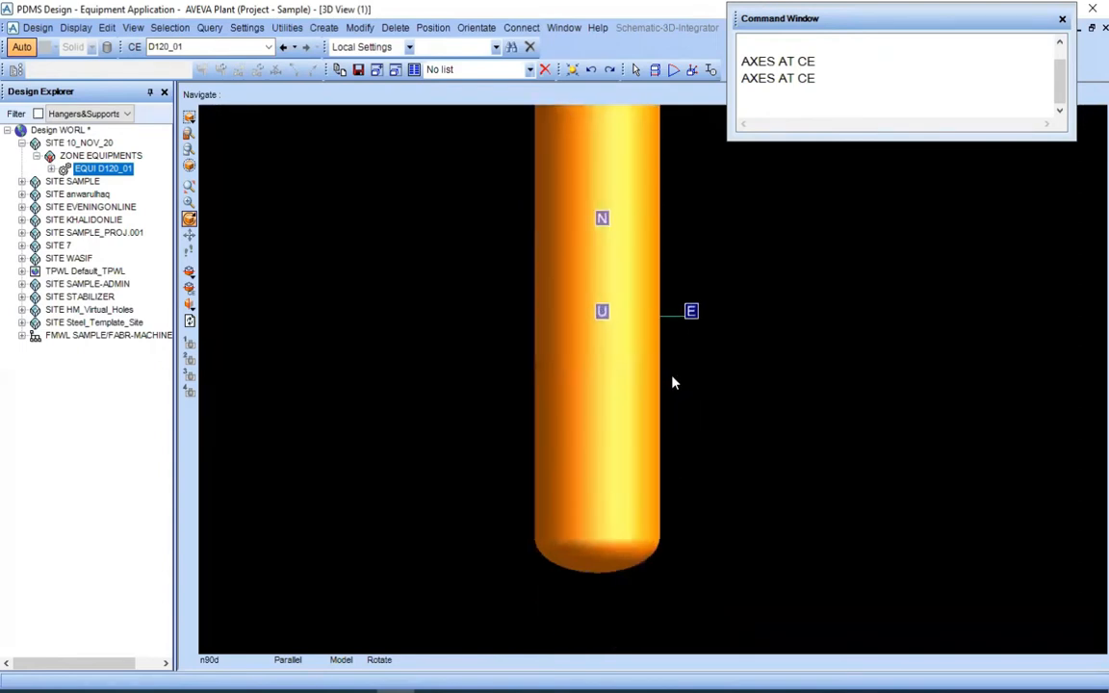
middle_click(636, 536)
scroll(502, 421, up, 1)
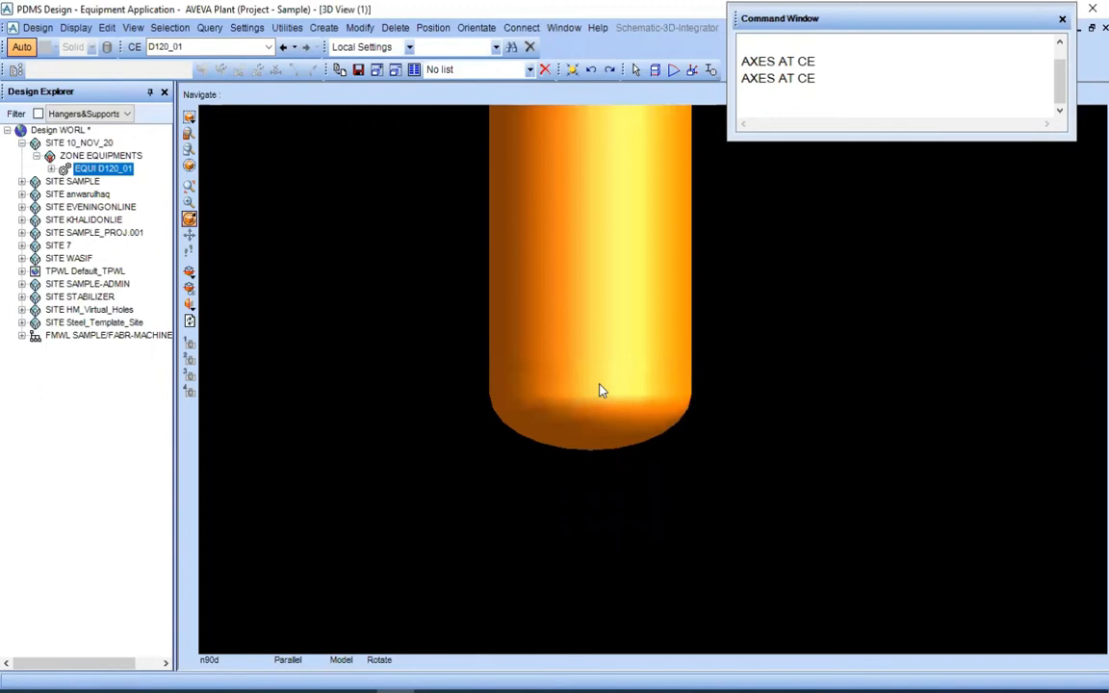
scroll(598, 385, down, 5)
middle_click(677, 150)
scroll(657, 353, up, 1)
scroll(638, 438, down, 1)
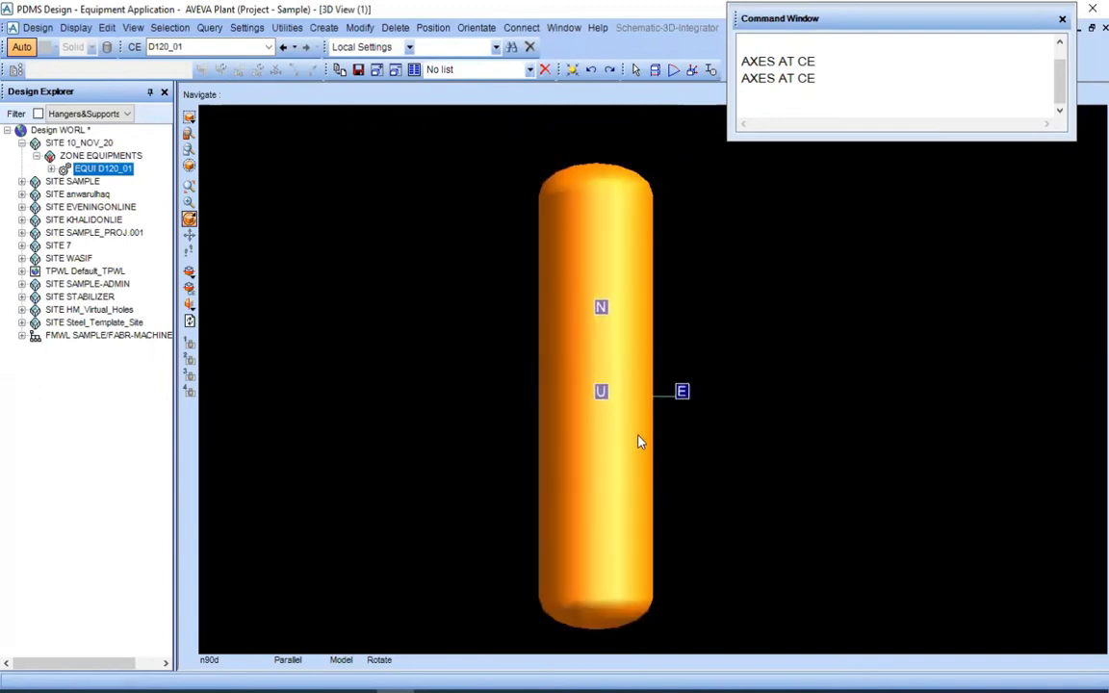
middle_click(651, 409)
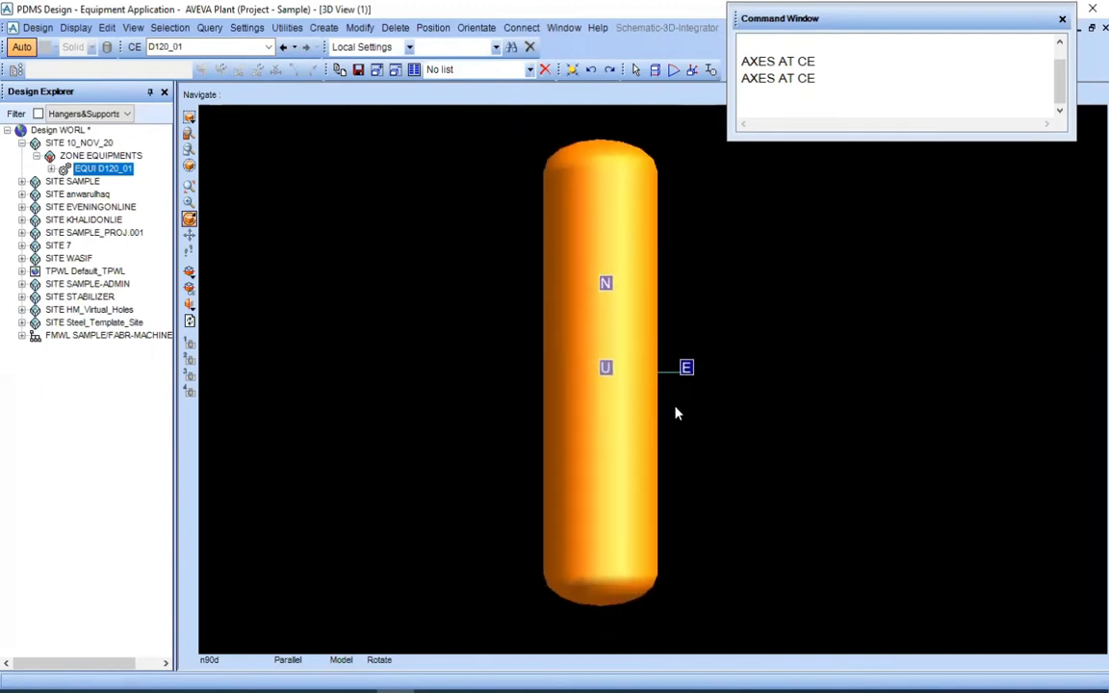
middle_click(667, 398)
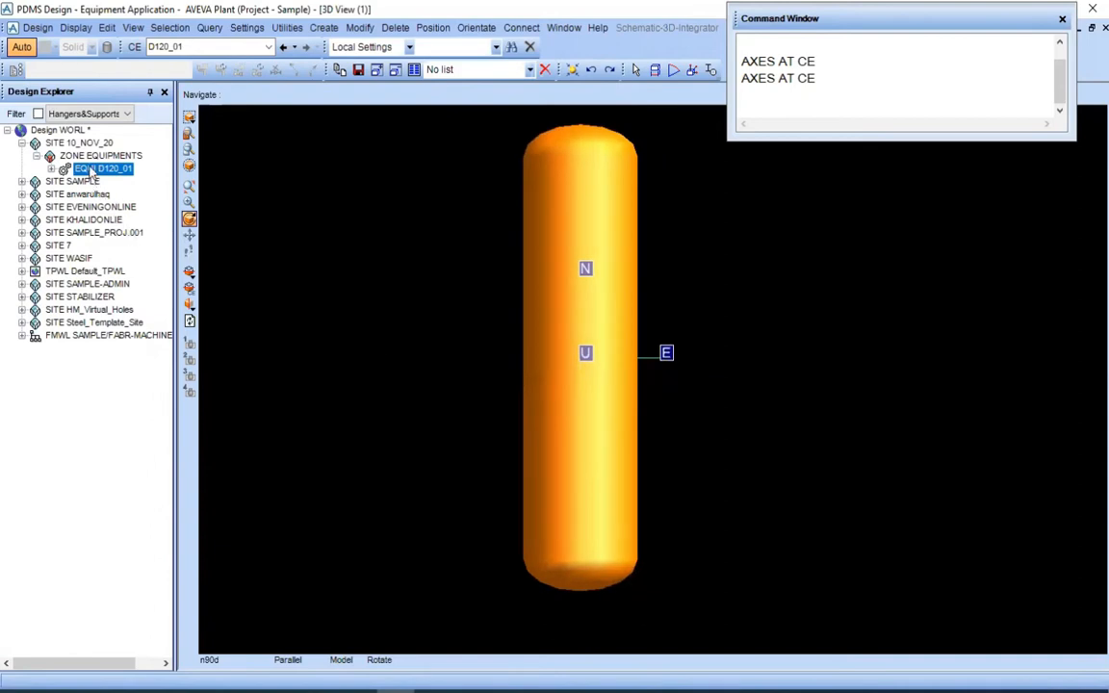
double_click(92, 171)
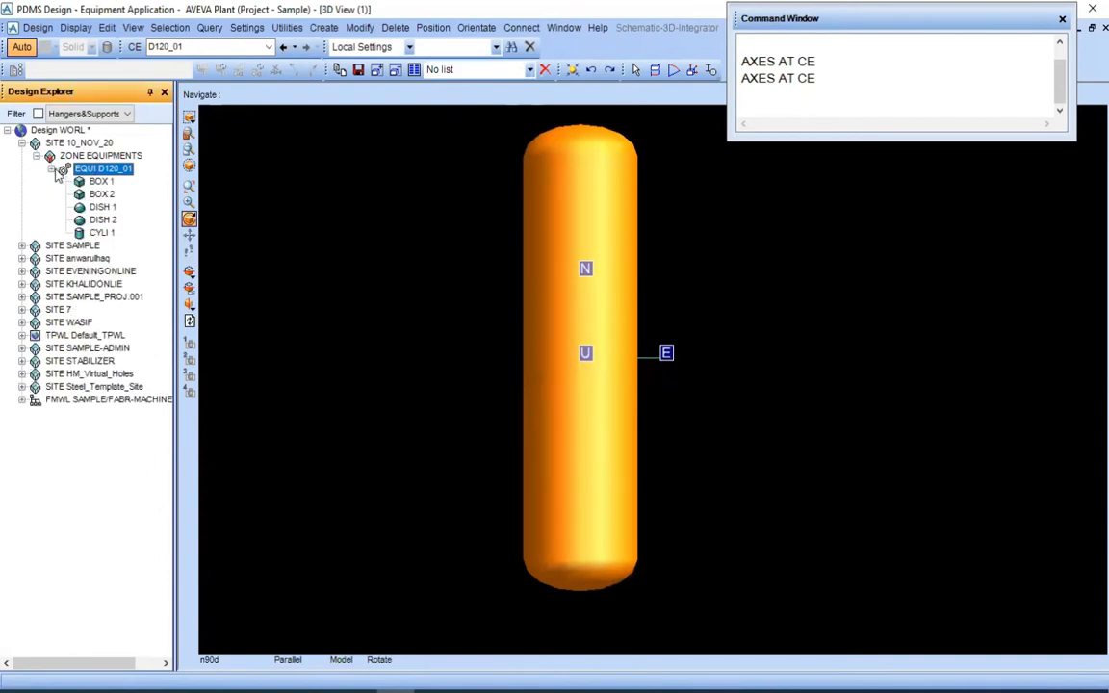
click(53, 170)
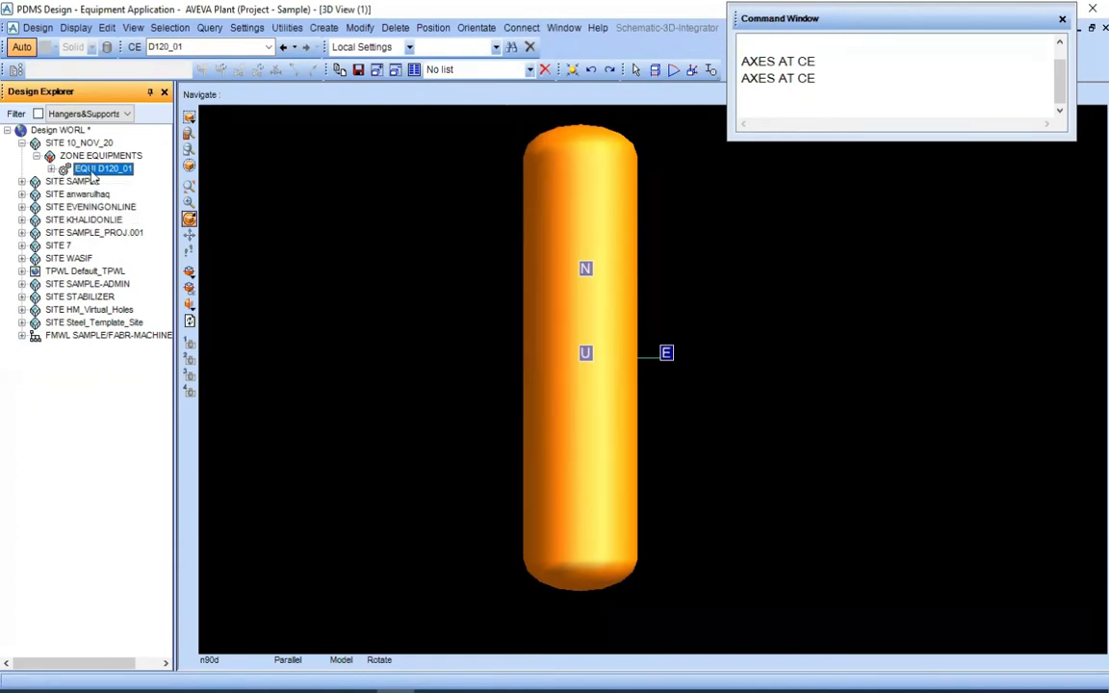
click(361, 31)
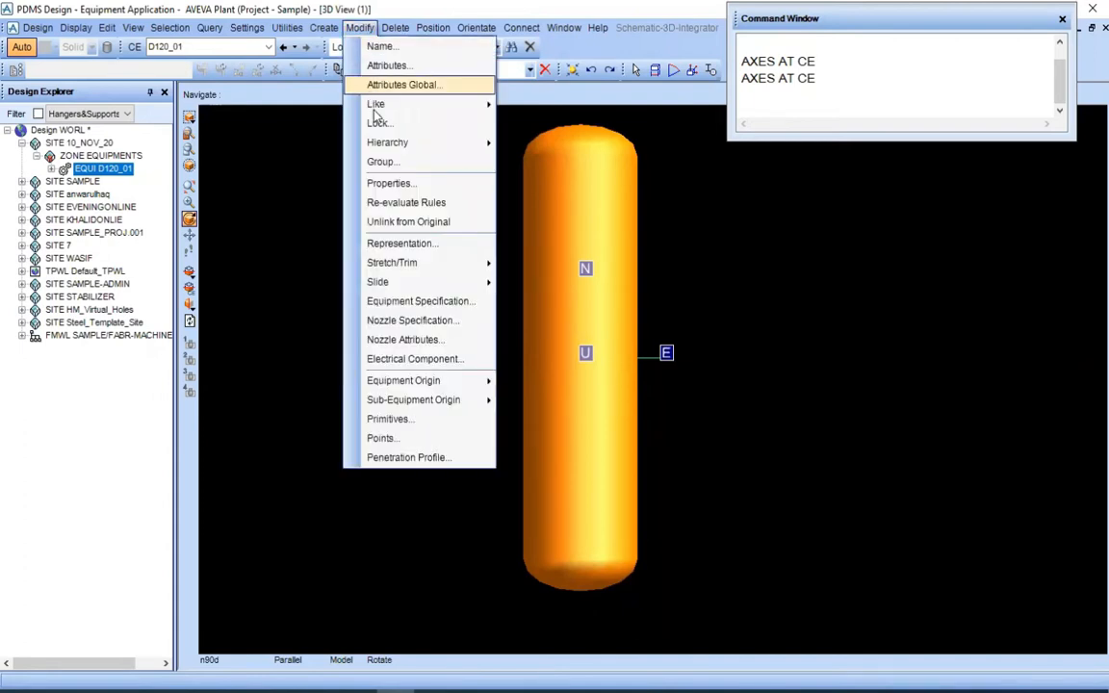
mouse_move(381, 281)
click(325, 257)
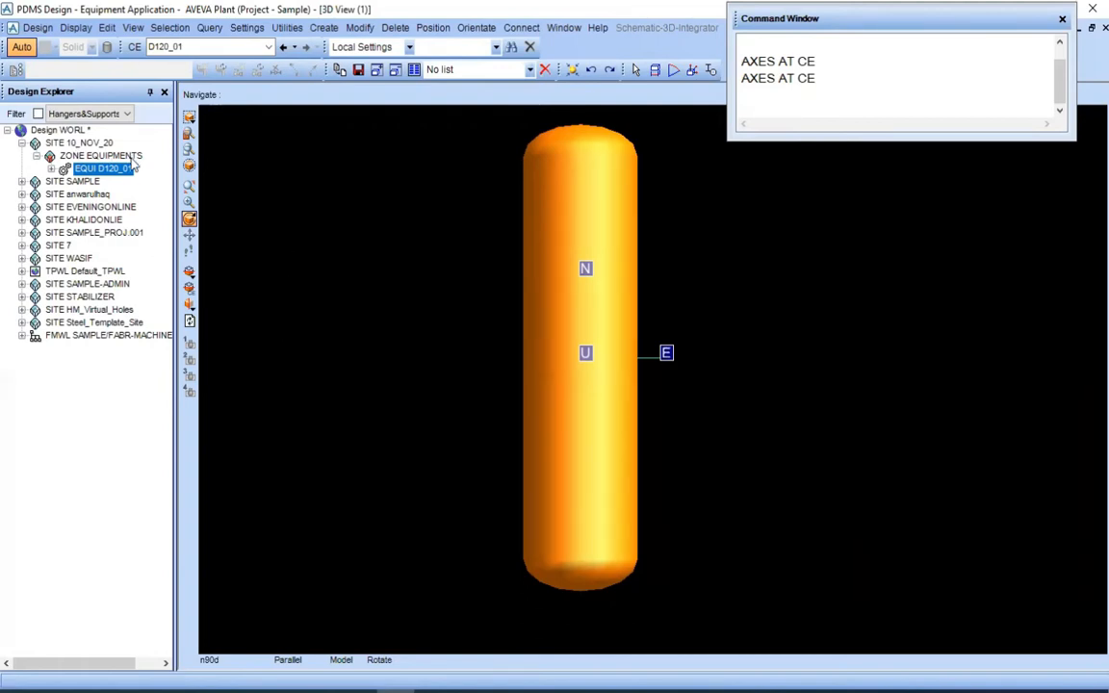
click(38, 27)
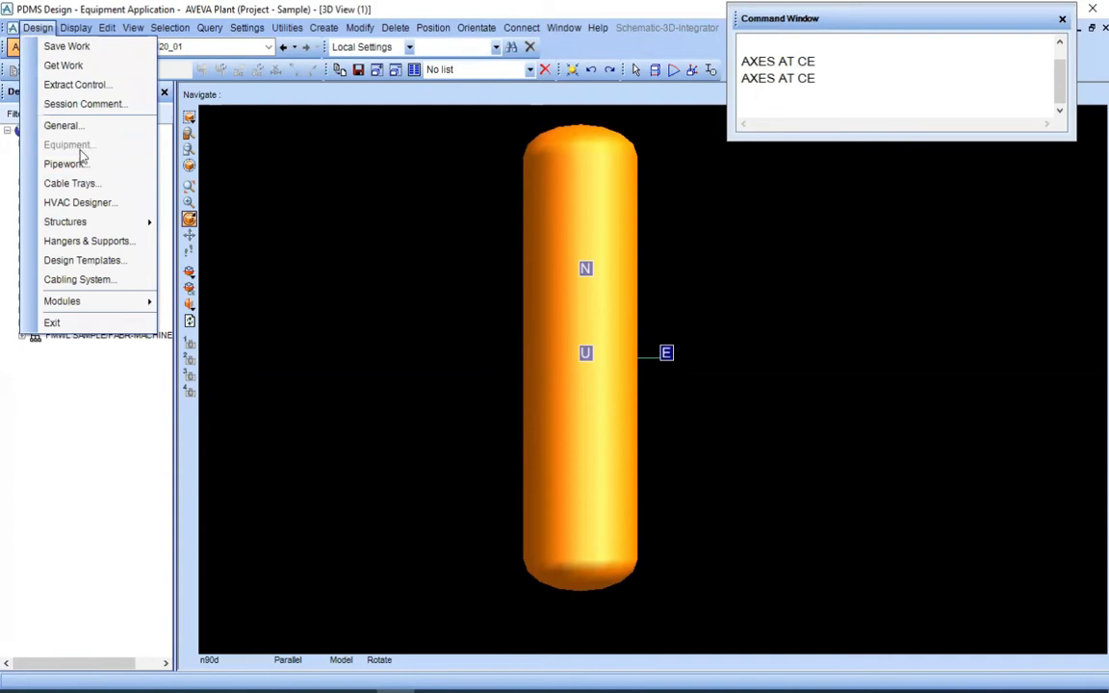
click(232, 149)
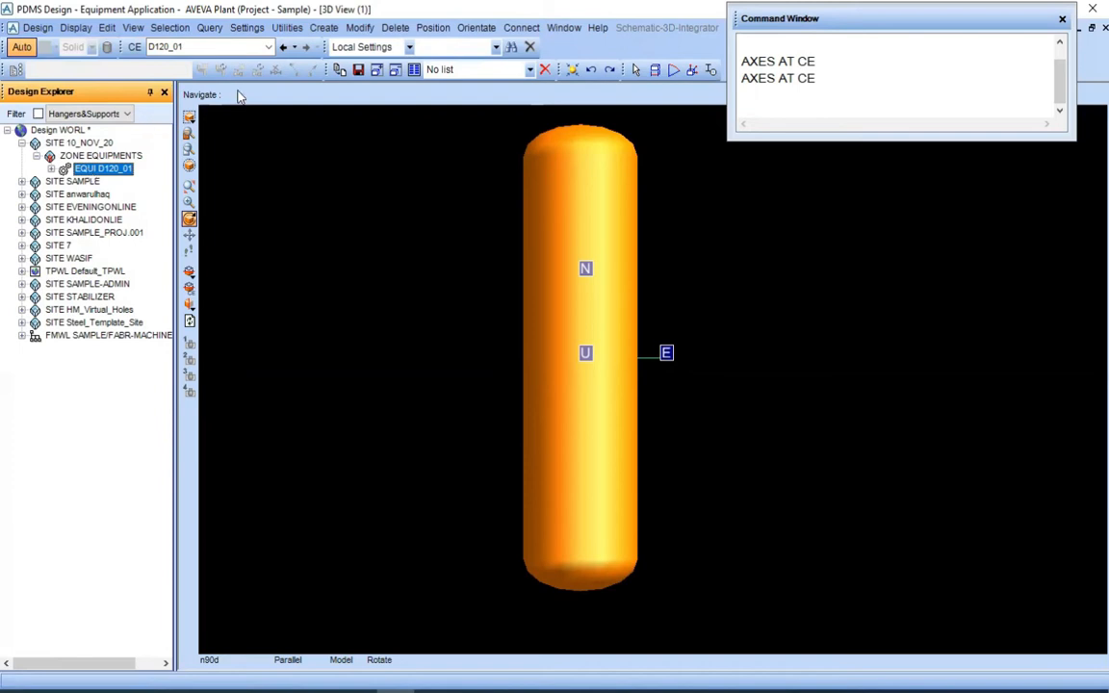
Move the equipment origin of D120_01 by ID Point to P2 of DISH 1 at the southern tan line and keep the new origin
click(370, 31)
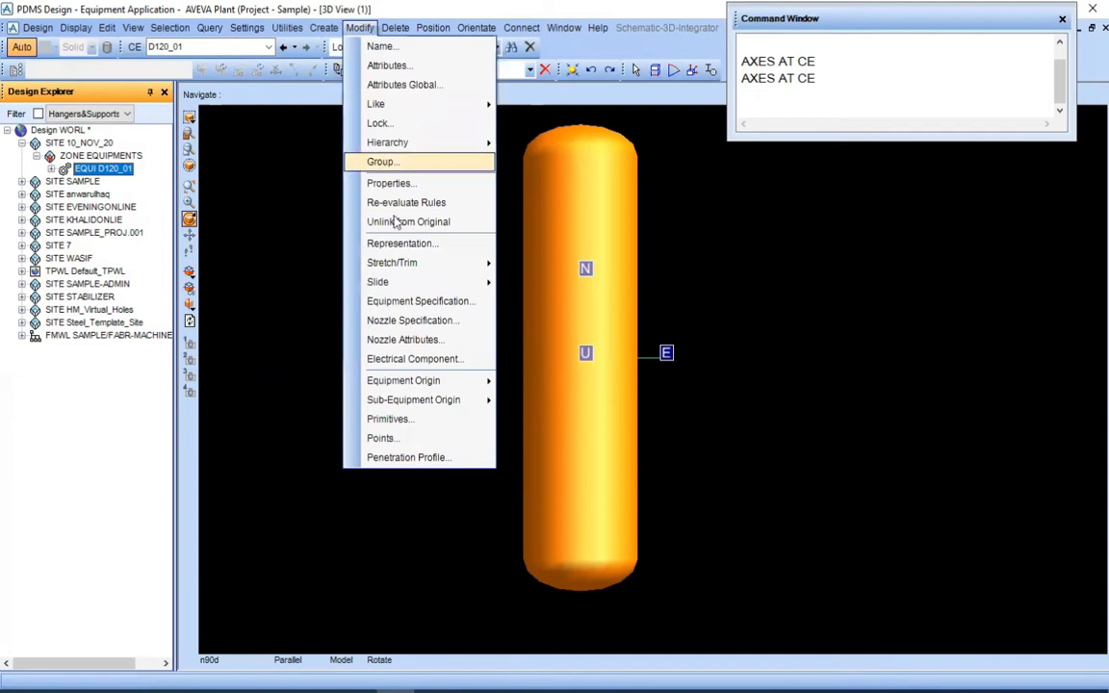
mouse_move(420, 386)
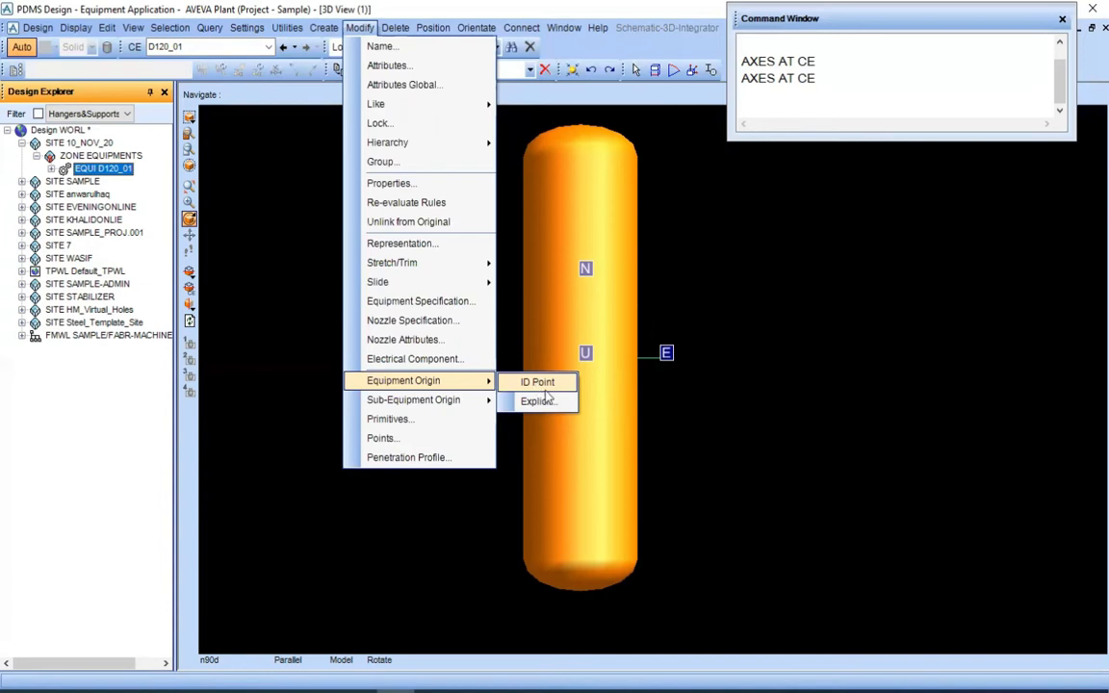
click(540, 384)
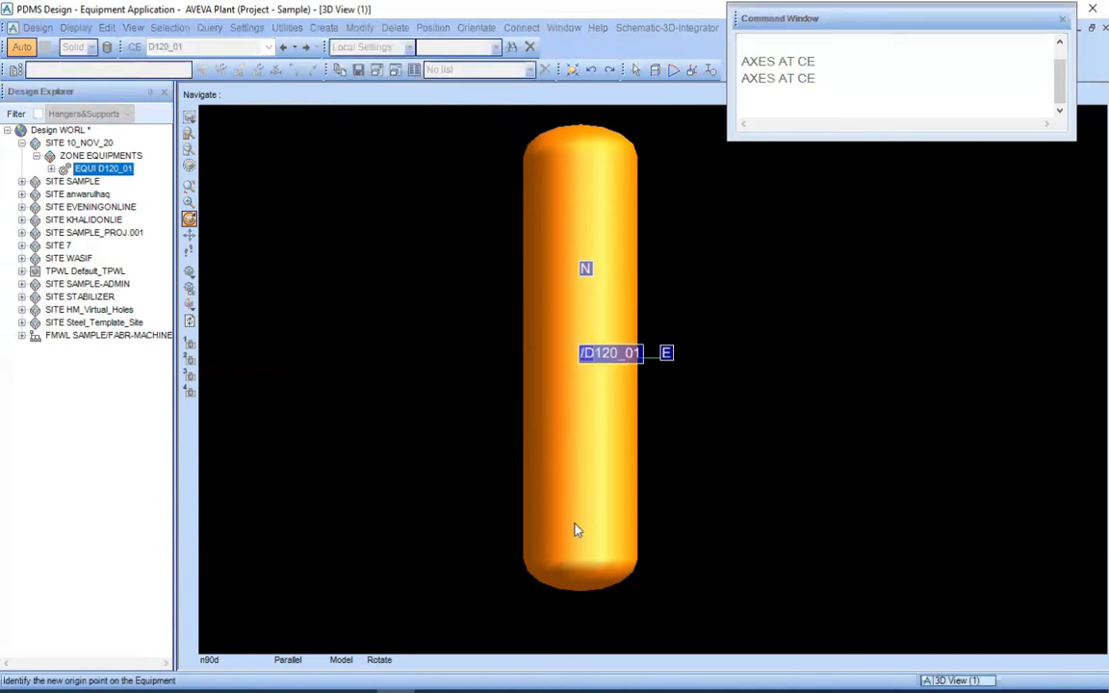
middle_click(589, 538)
scroll(691, 389, up, 4)
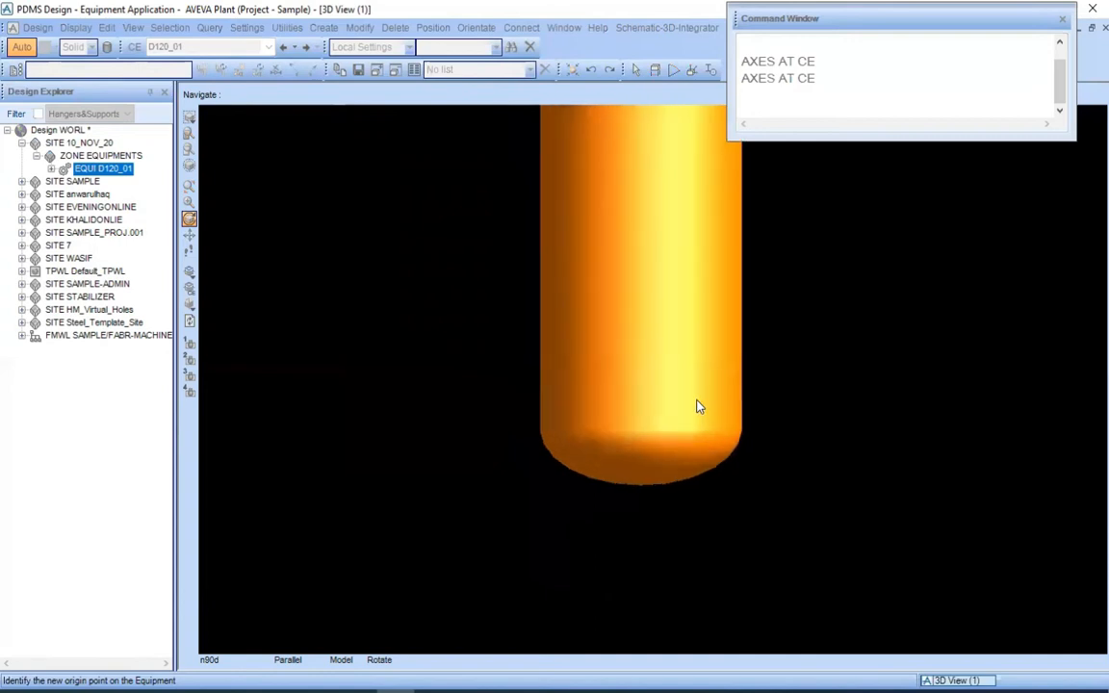
scroll(633, 498, up, 2)
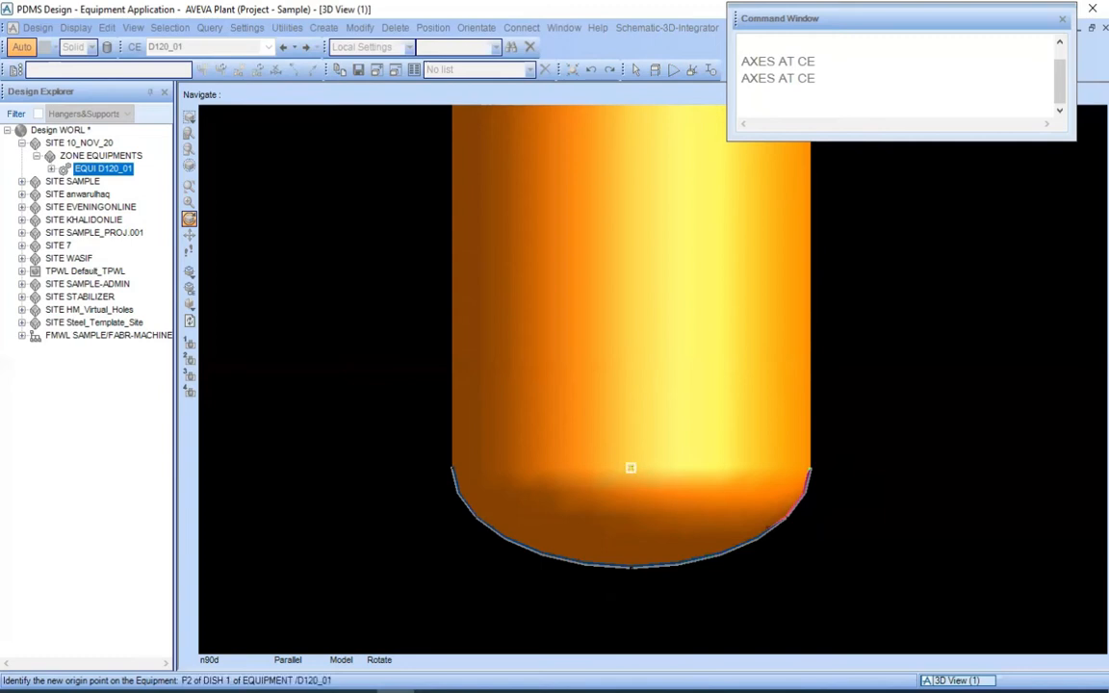
click(630, 468)
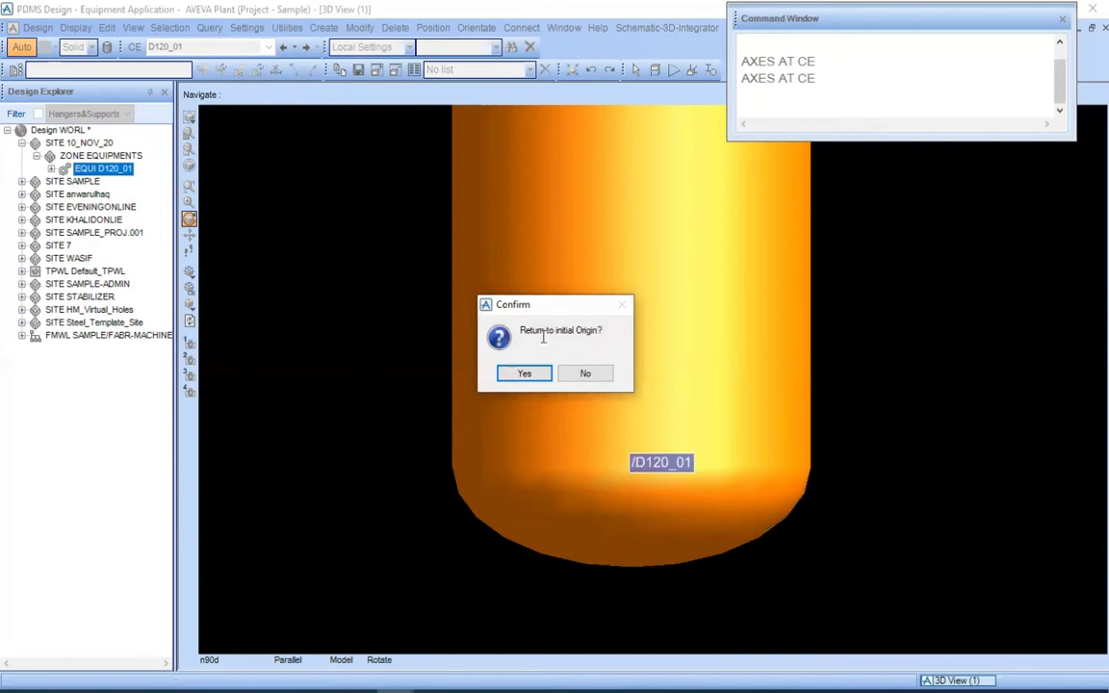
drag(541, 309, 617, 334)
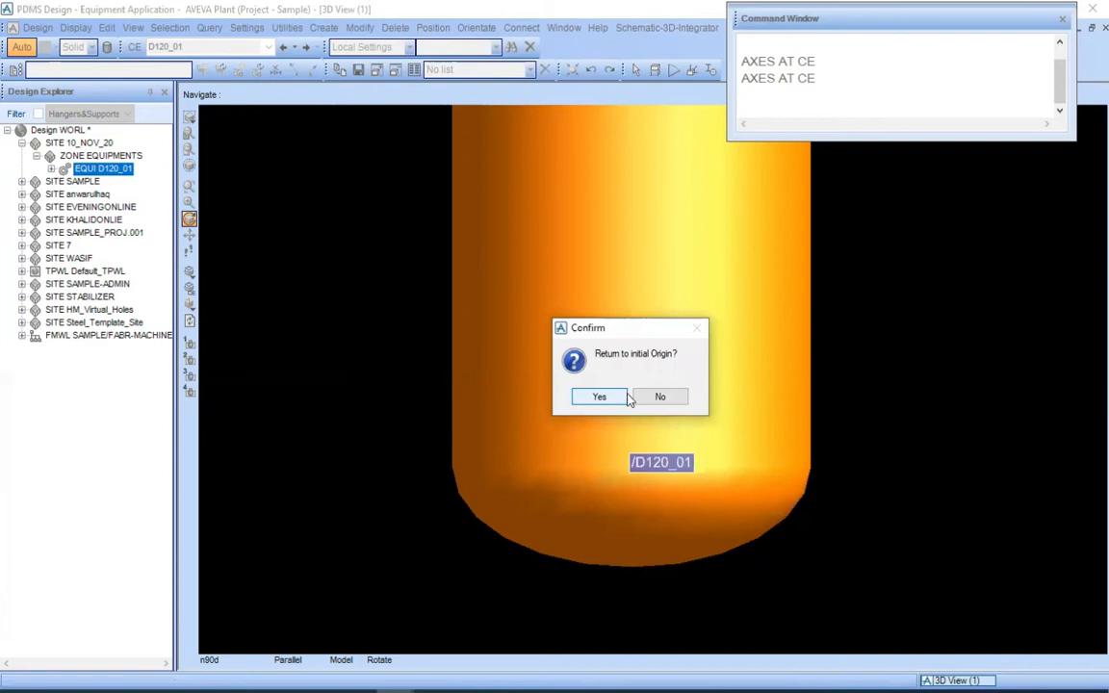
click(659, 397)
Run AXES AT CE again for equipment D120_01 to display the axes at its new origin
scroll(656, 404, down, 3)
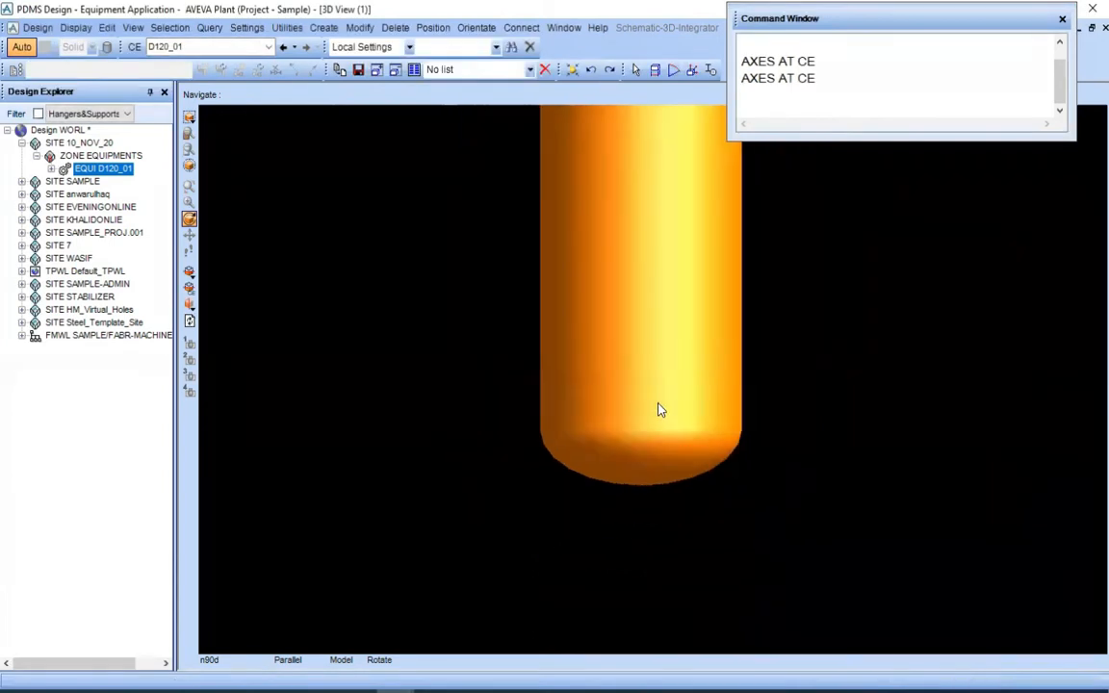
middle_click(722, 232)
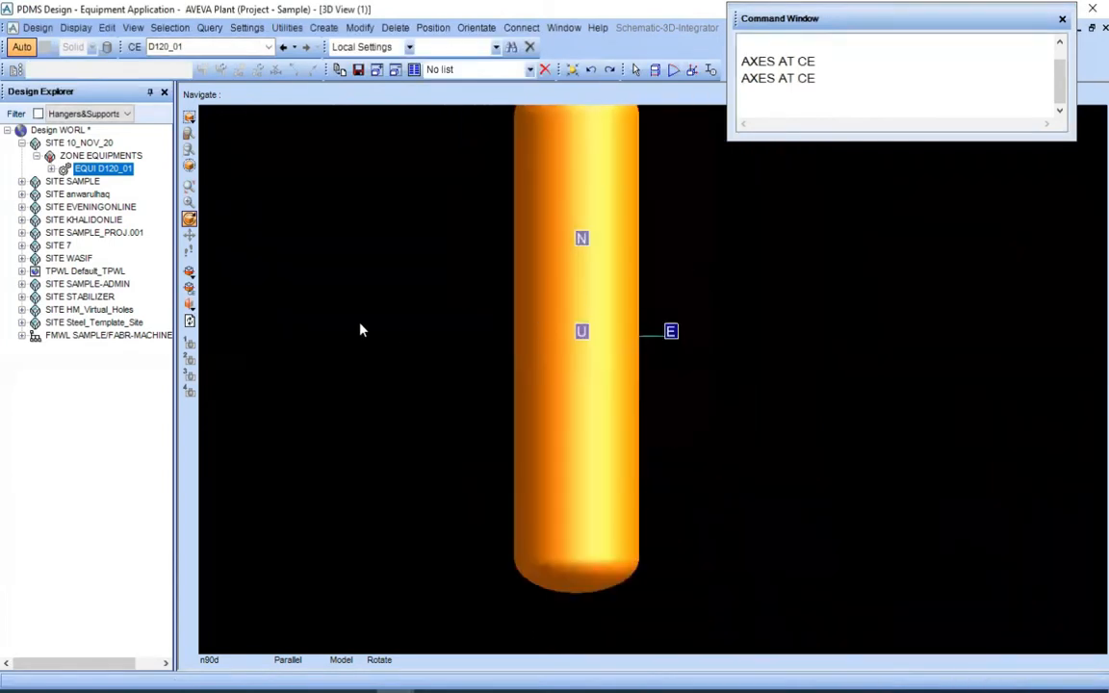
click(115, 172)
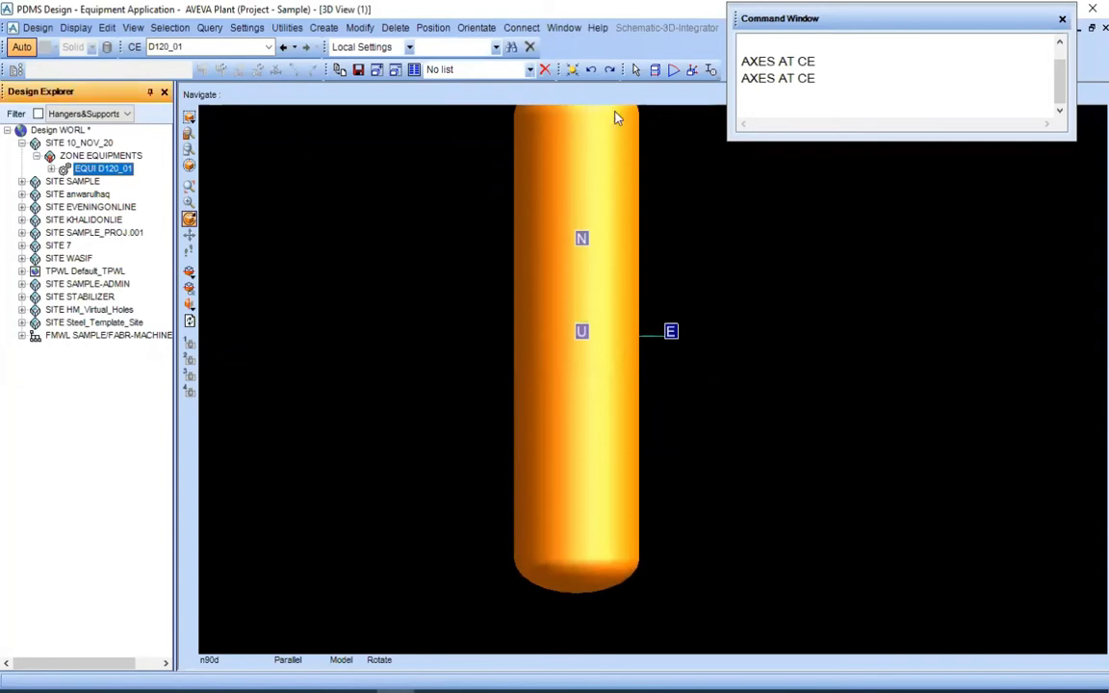
double_click(829, 78)
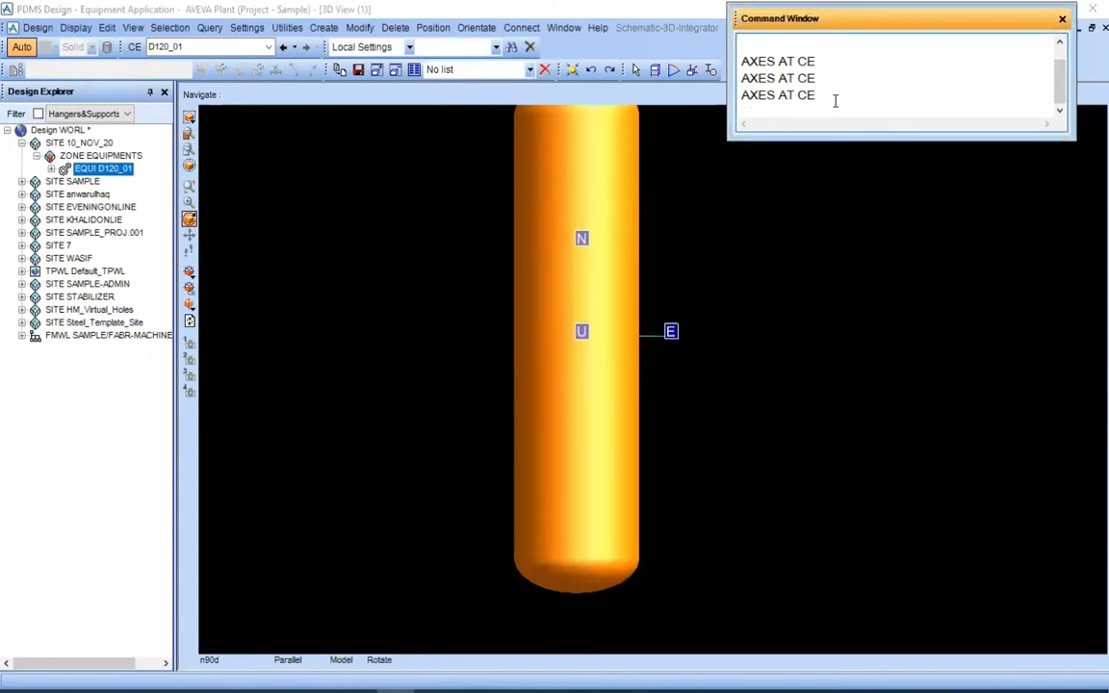
key(Return)
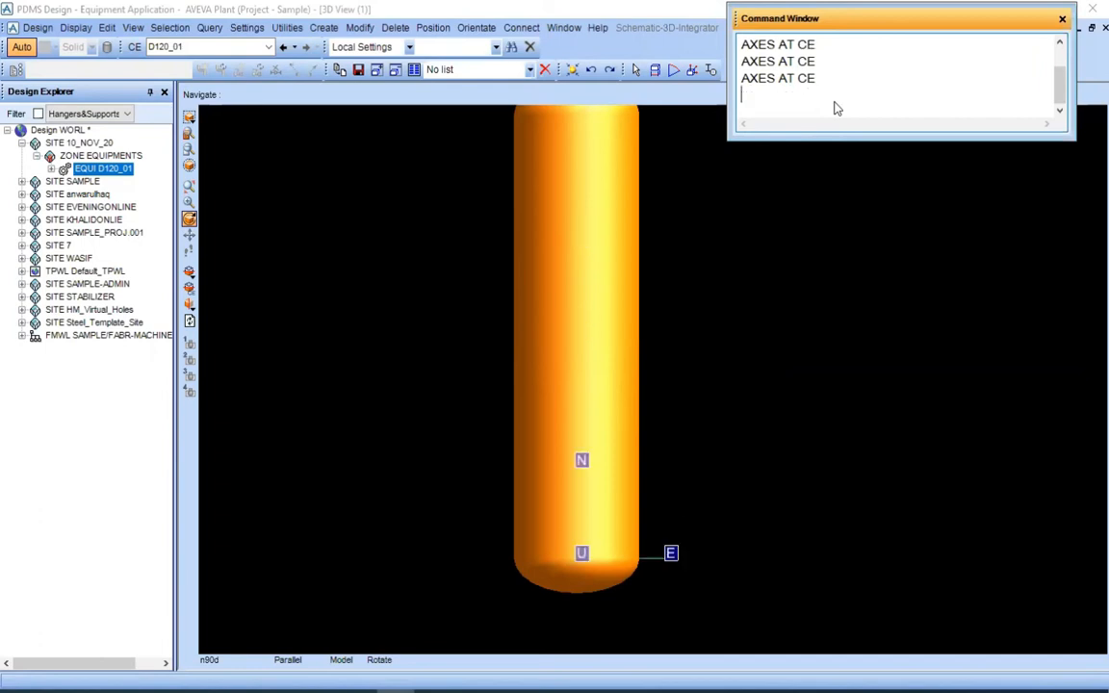
Examine the position of the D120_01 origin axes relative to the drum's southern tan line in plan view
scroll(695, 412, down, 4)
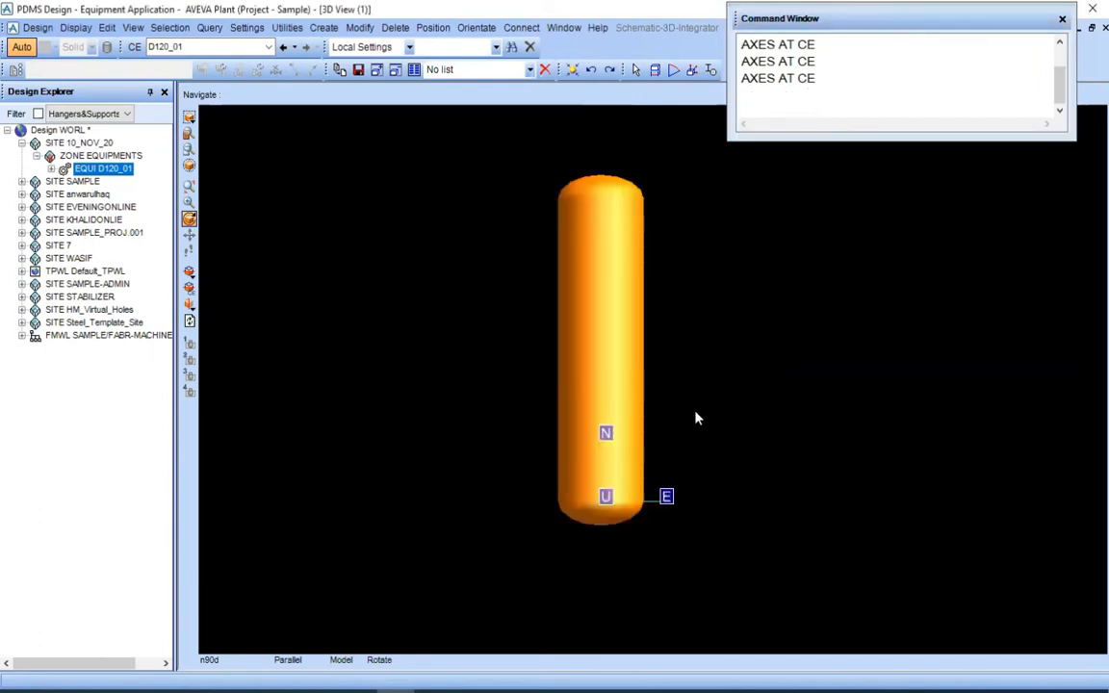
scroll(707, 446, up, 1)
middle_click(707, 445)
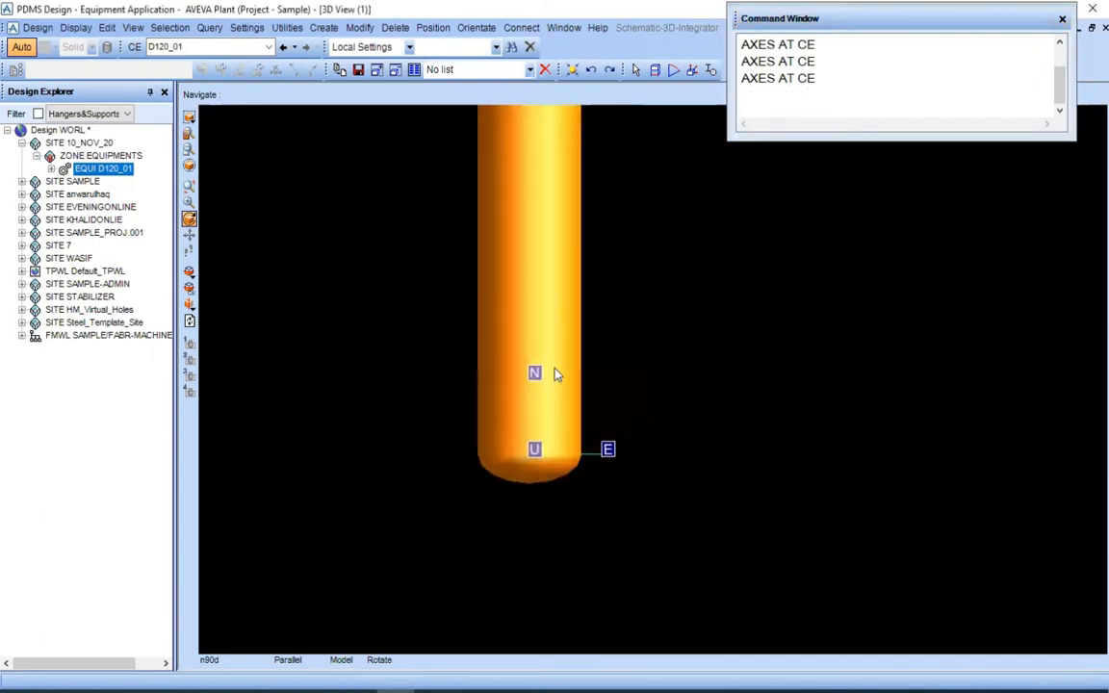
middle_click(557, 307)
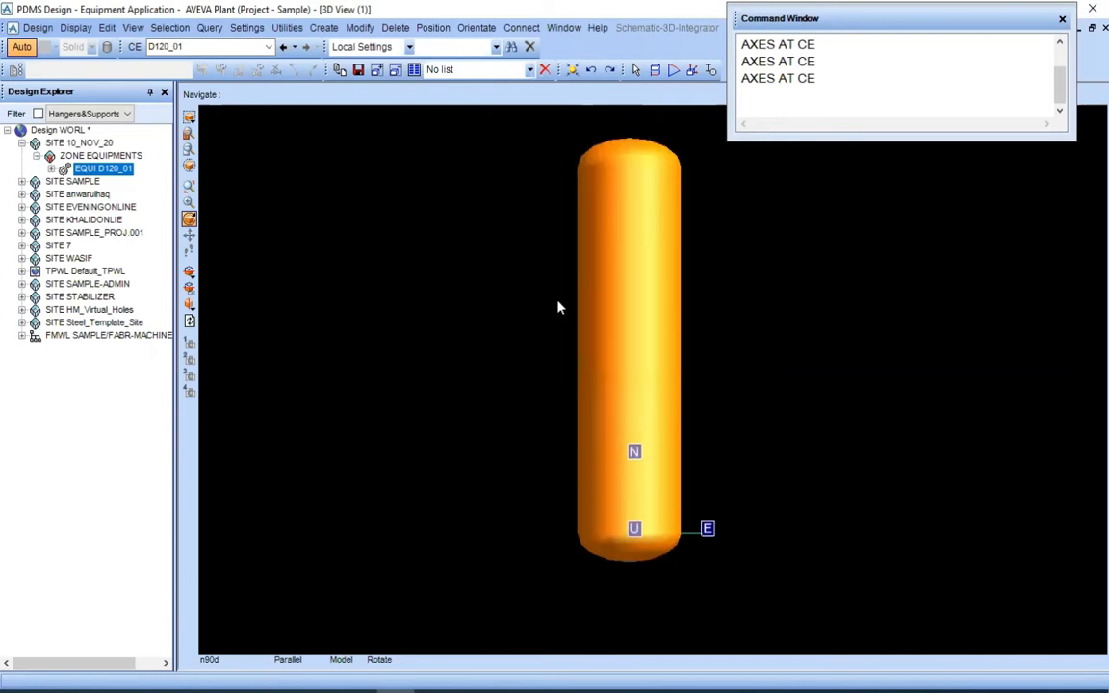
middle_click(703, 354)
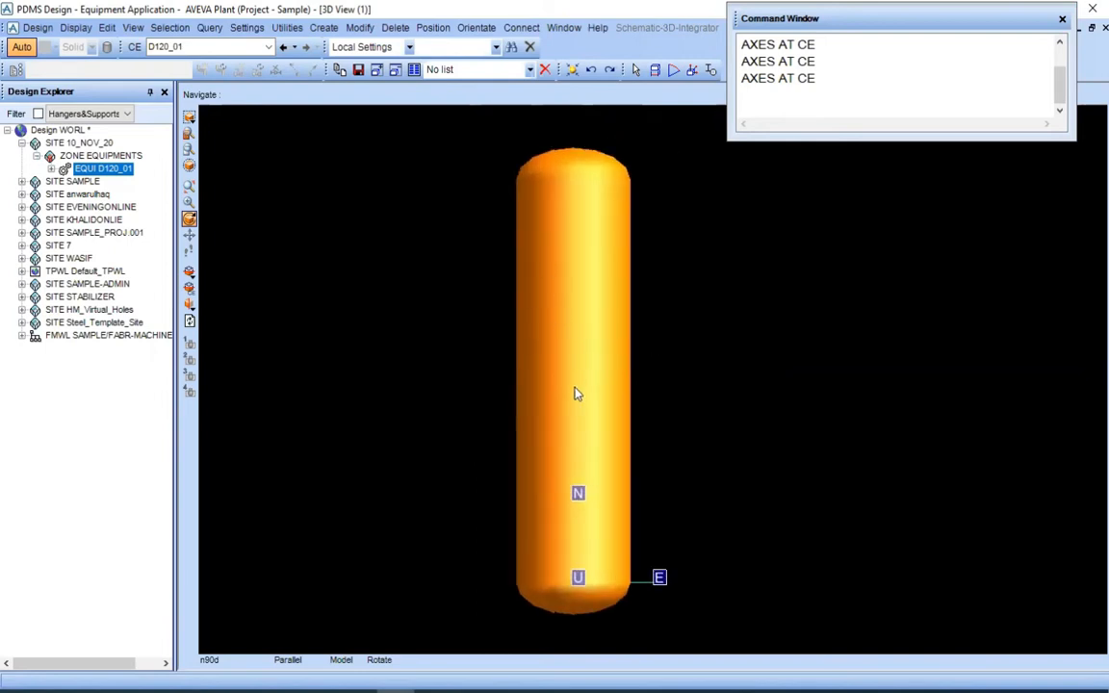
middle_click(573, 605)
scroll(679, 338, up, 9)
middle_click(698, 273)
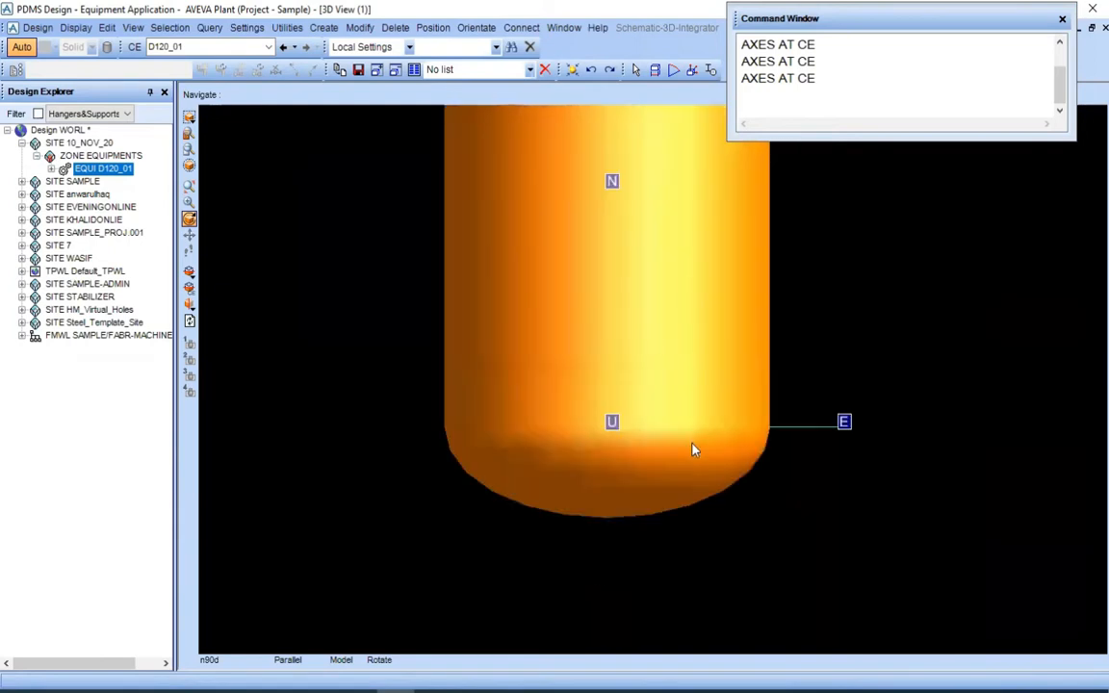
scroll(693, 395, down, 8)
middle_click(663, 277)
Look East and North at drum D120_01 and examine its origin axes at the tan line in elevation
right_click(755, 351)
mouse_move(793, 463)
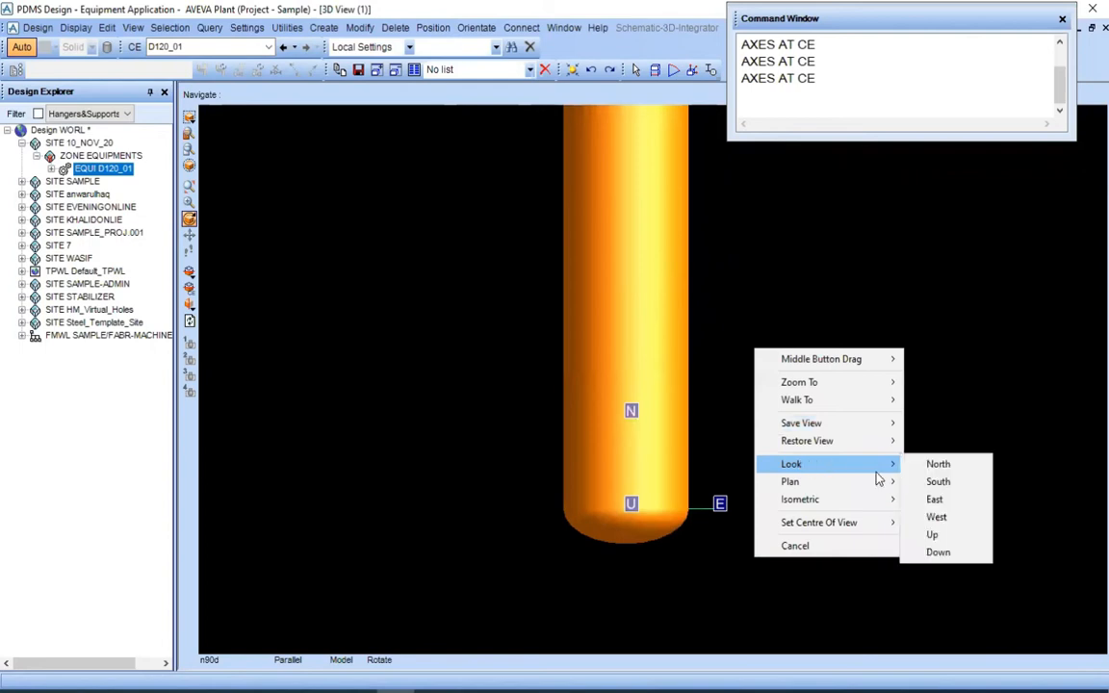
click(944, 499)
scroll(707, 421, down, 2)
middle_click(701, 420)
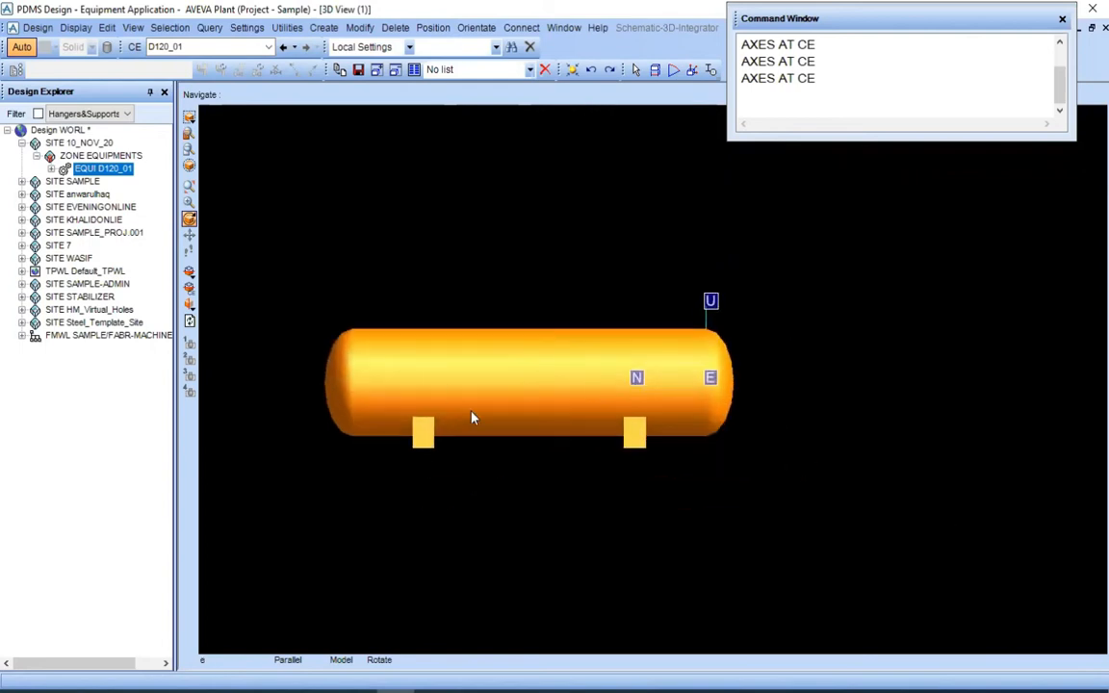
middle_click(470, 389)
scroll(577, 325, up, 2)
right_click(575, 231)
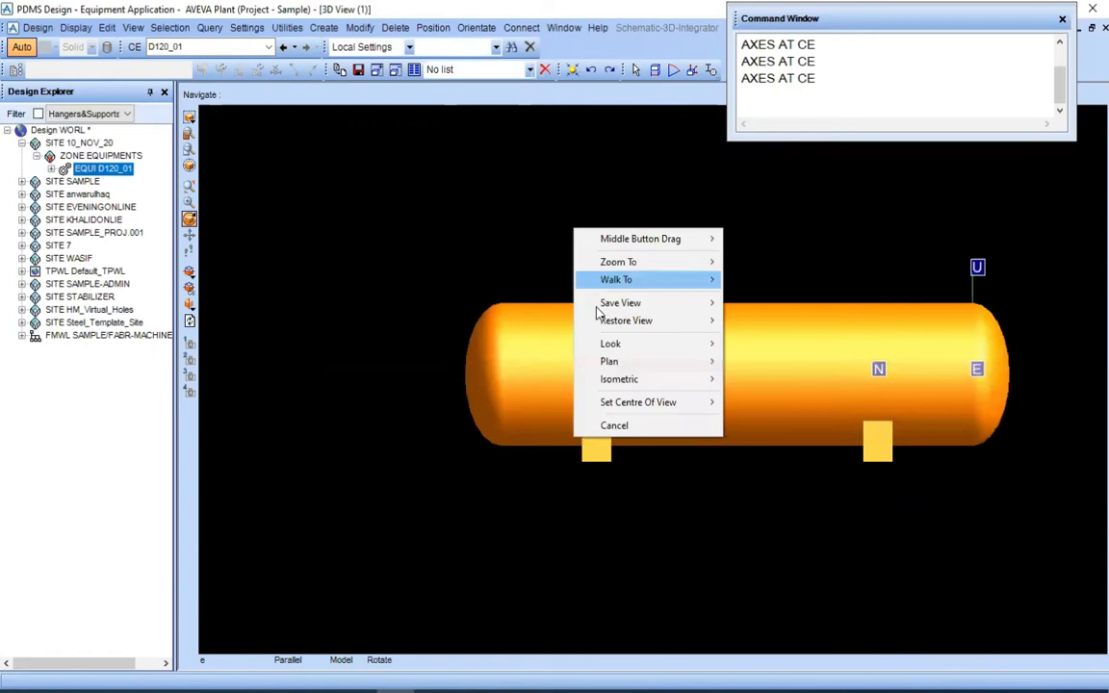
mouse_move(640, 346)
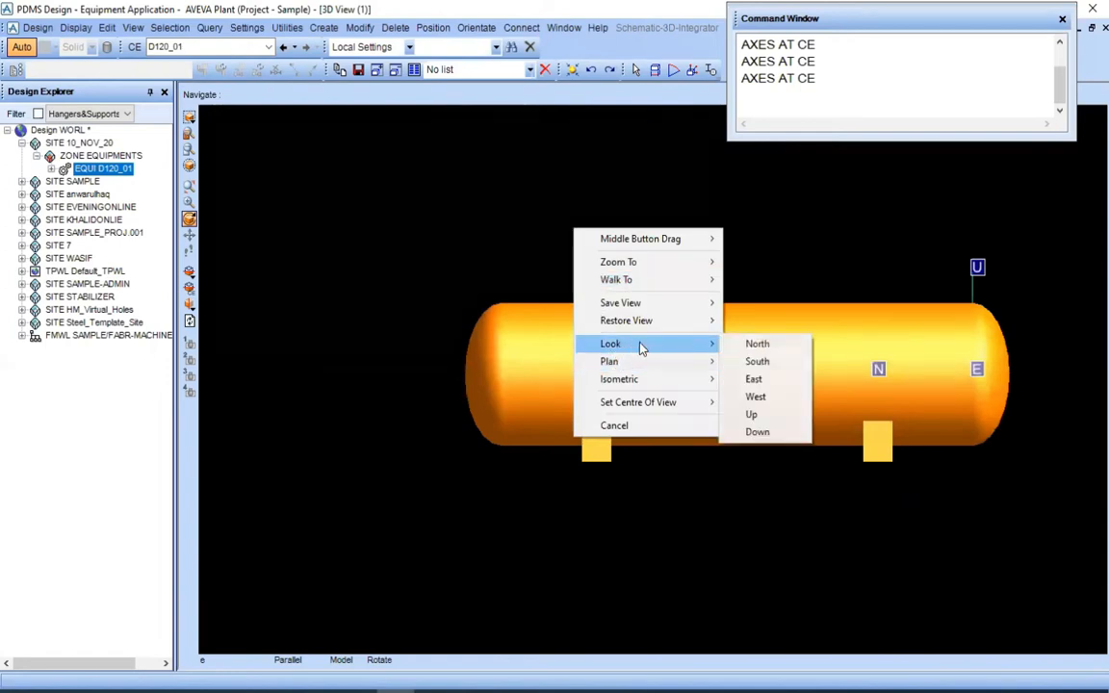
click(763, 345)
scroll(690, 386, up, 5)
middle_click(688, 371)
scroll(584, 426, down, 3)
scroll(608, 390, up, 1)
scroll(608, 397, up, 2)
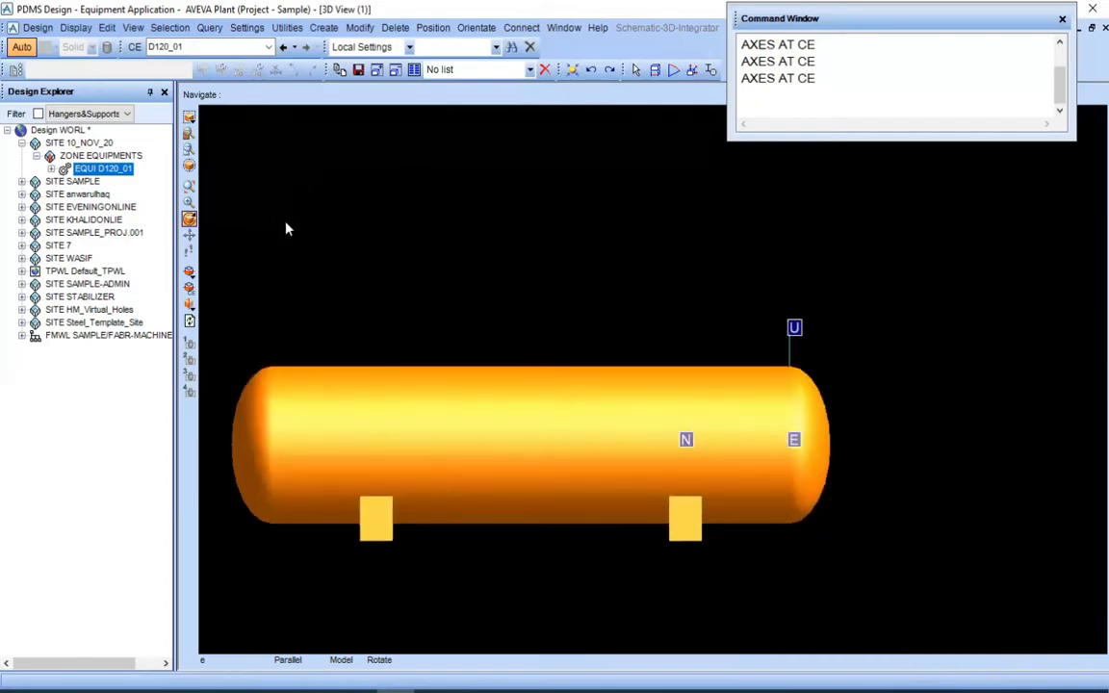
scroll(446, 321, down, 3)
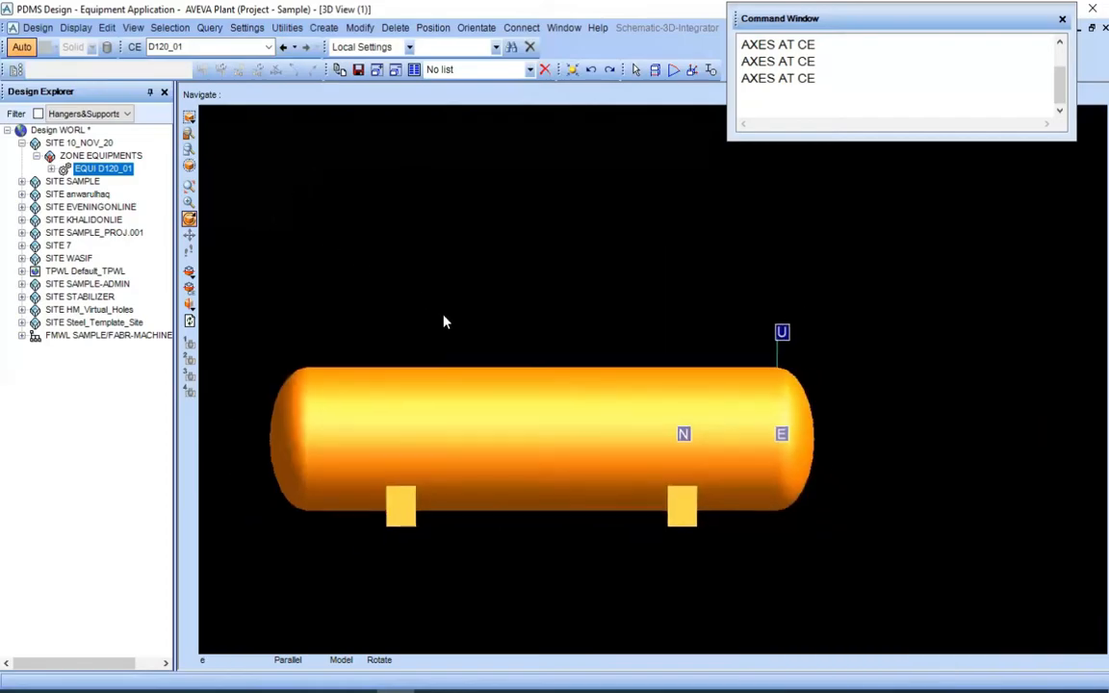
scroll(643, 376, up, 2)
scroll(694, 401, up, 1)
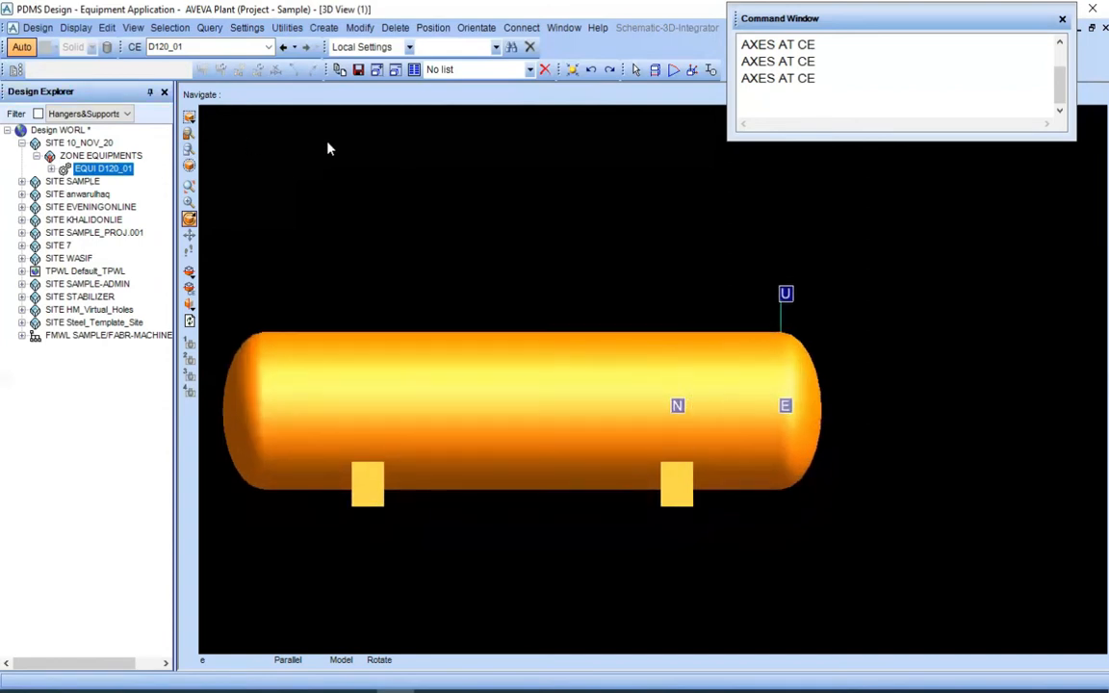
Open the Explicit Equipment Origin settings for D120_01 and keep East as the first offset direction
click(359, 27)
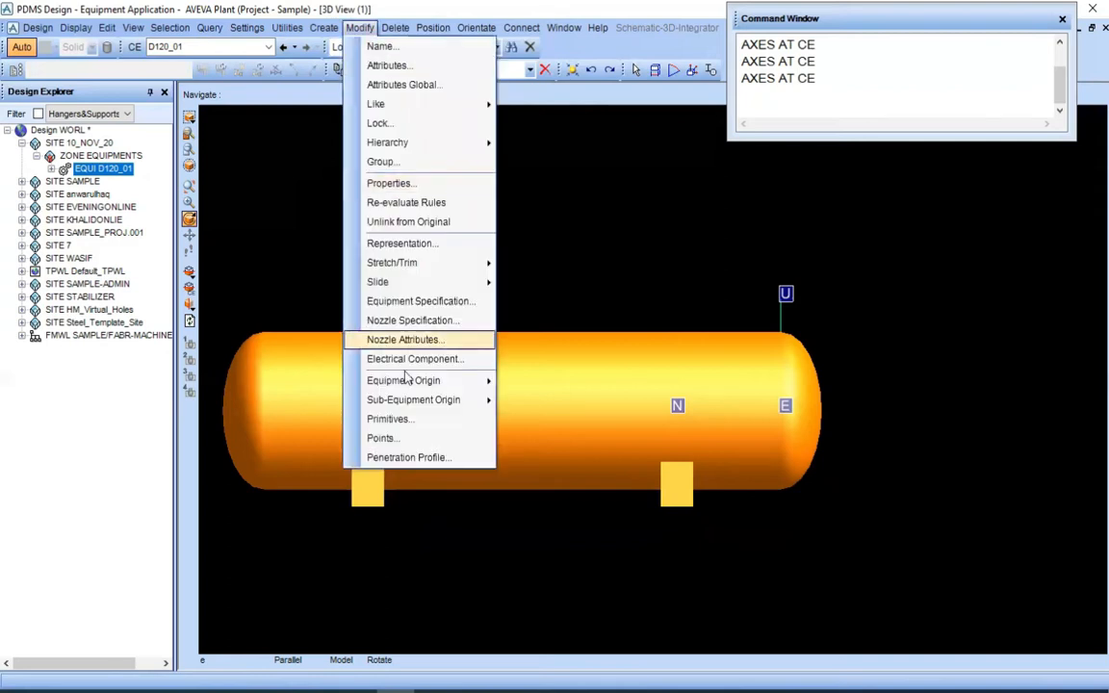
mouse_move(407, 381)
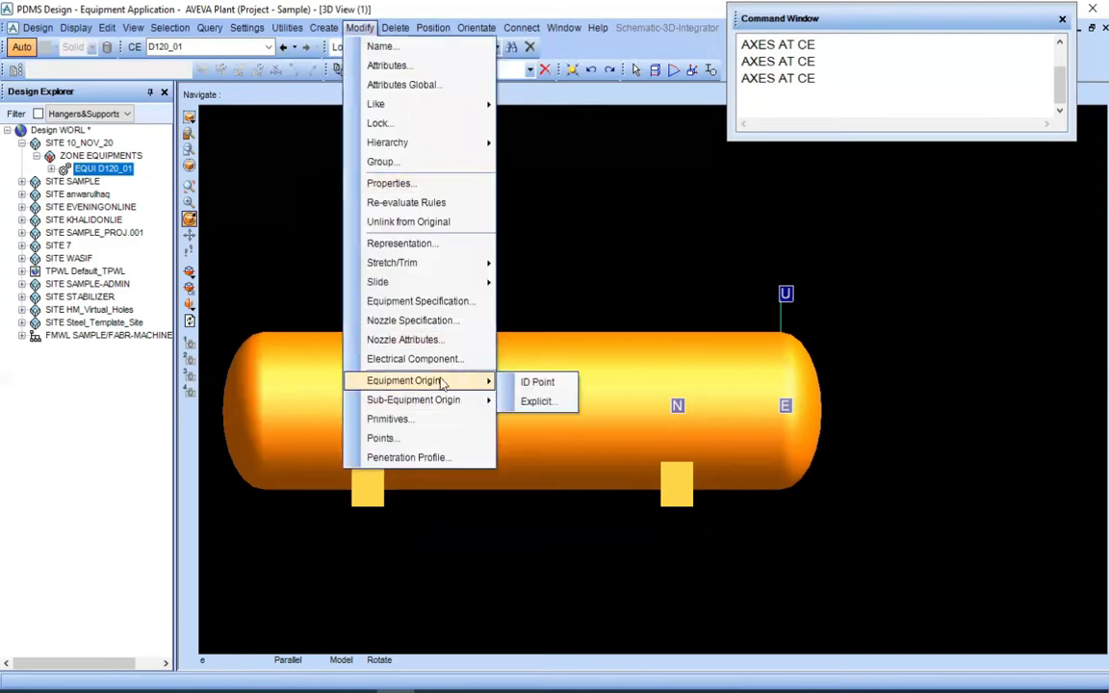
click(534, 402)
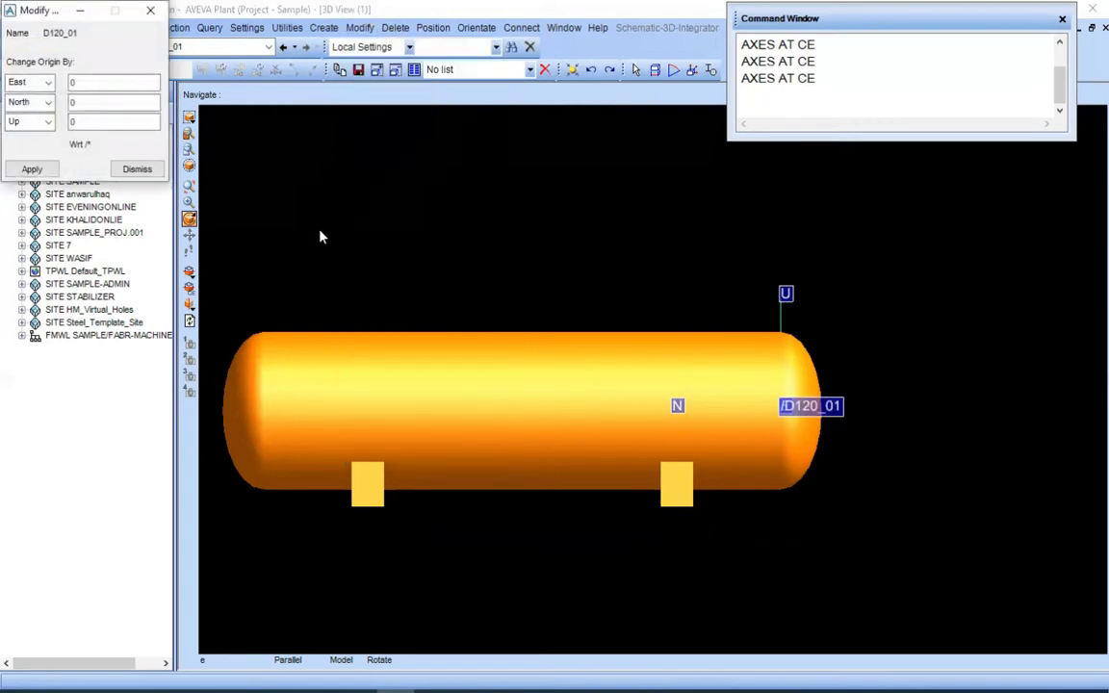
drag(321, 237, 323, 191)
click(365, 262)
key(Tab)
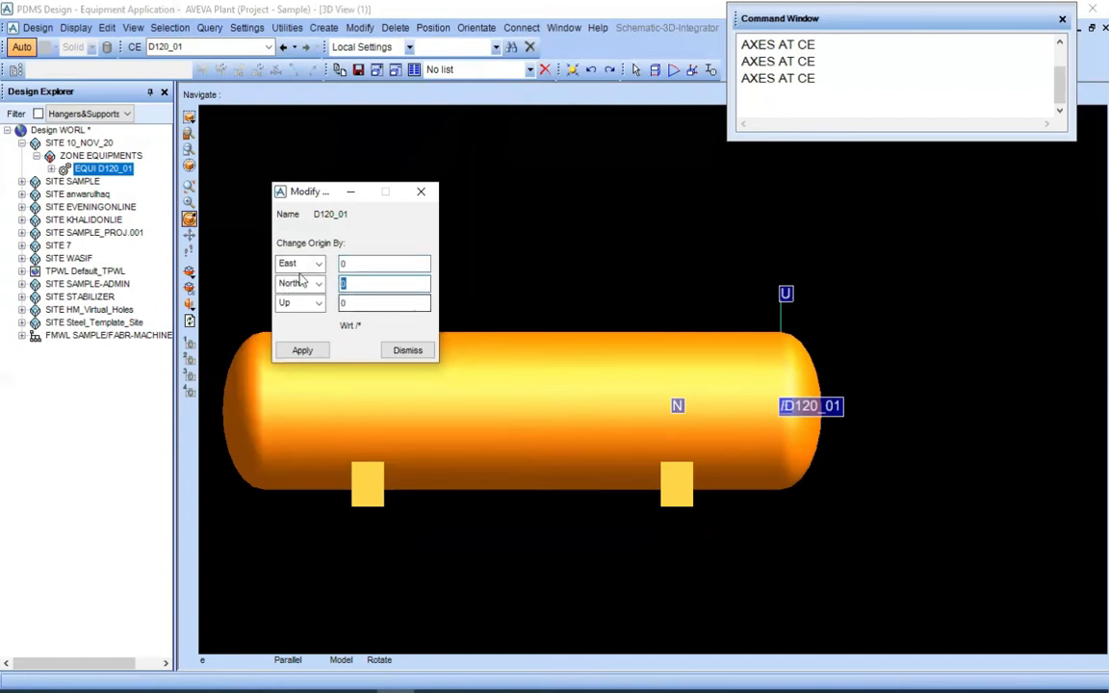
click(317, 265)
click(317, 266)
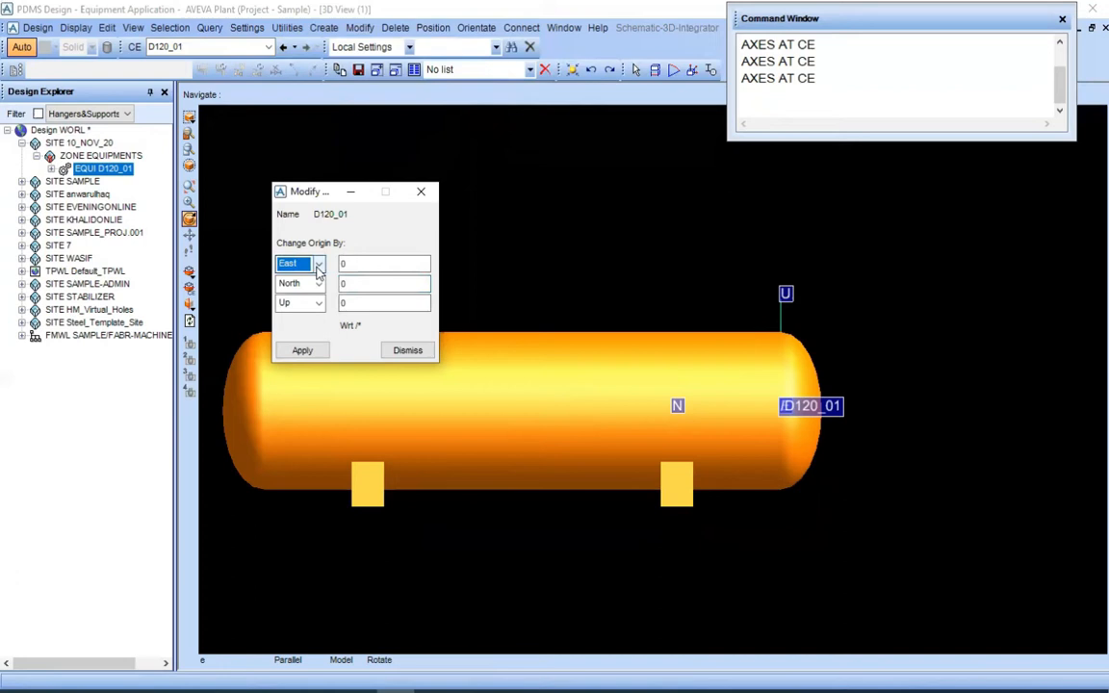
click(317, 269)
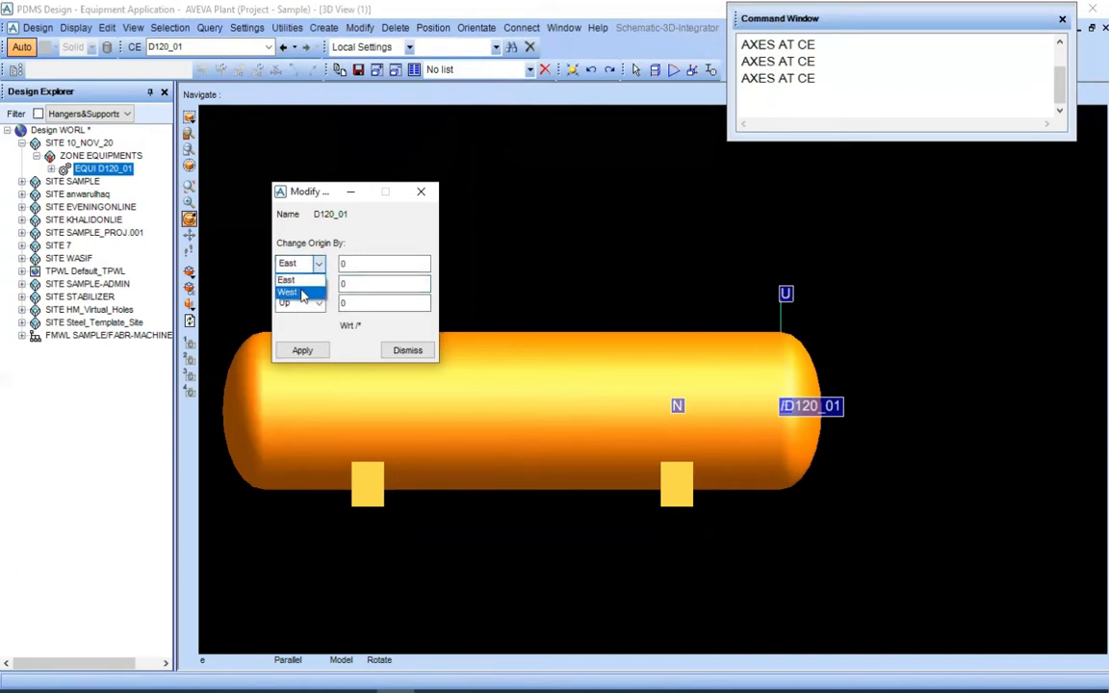
click(316, 264)
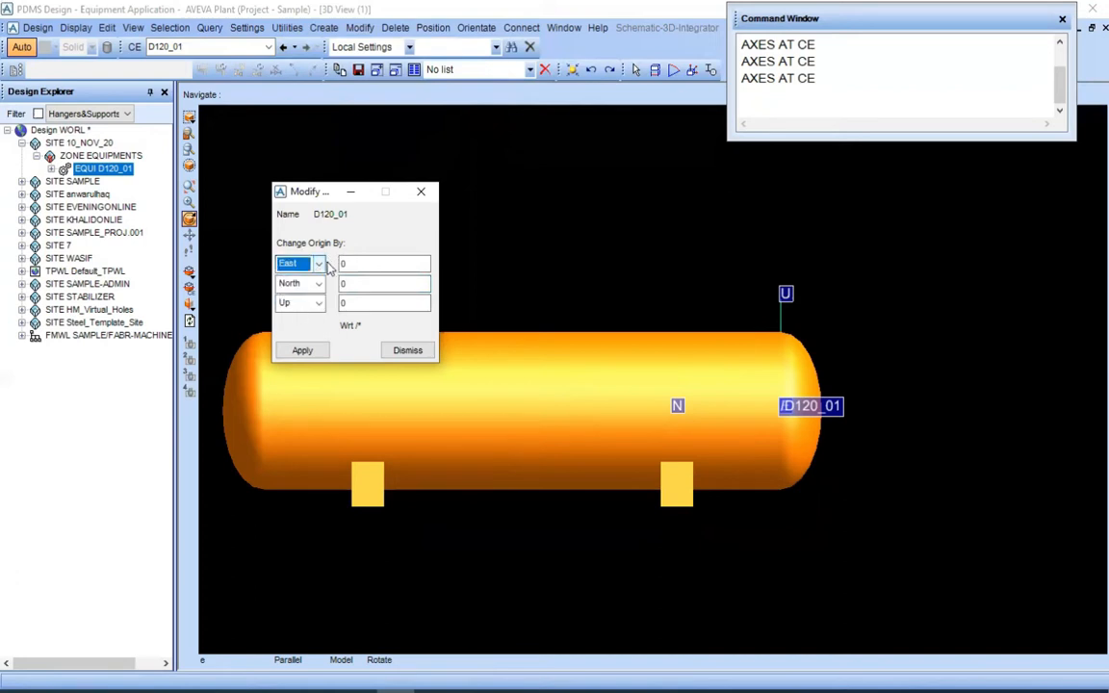
Move D120_01's origin 5000 South by explicit offset, with East and Up at 0, and keep the new origin
click(318, 284)
click(309, 316)
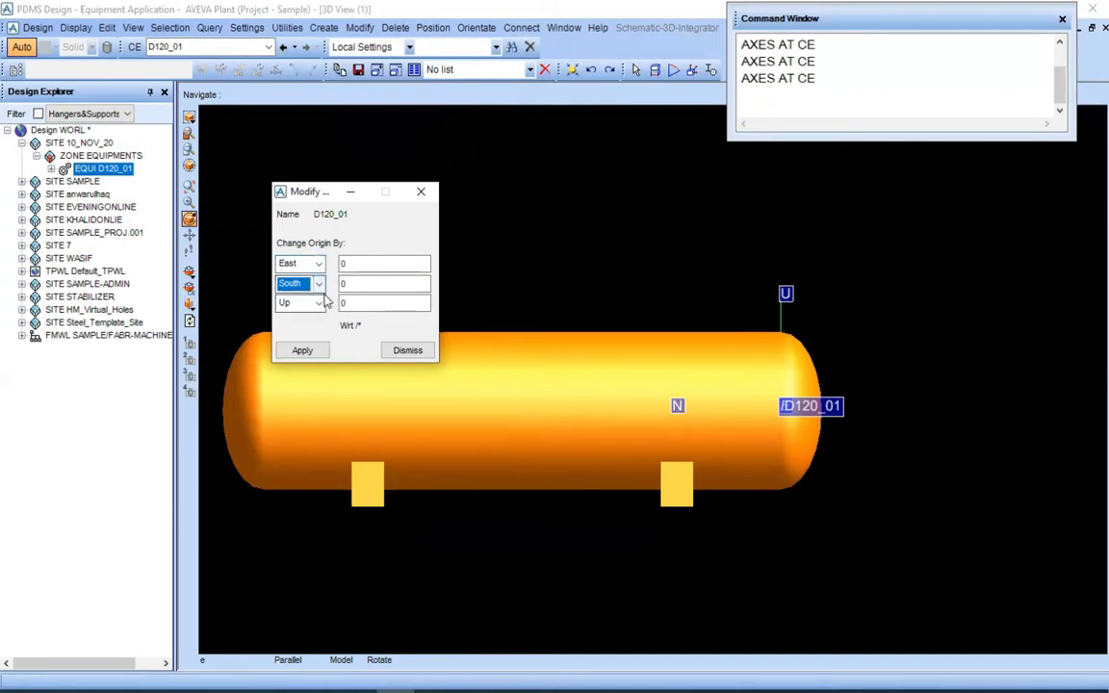
click(350, 303)
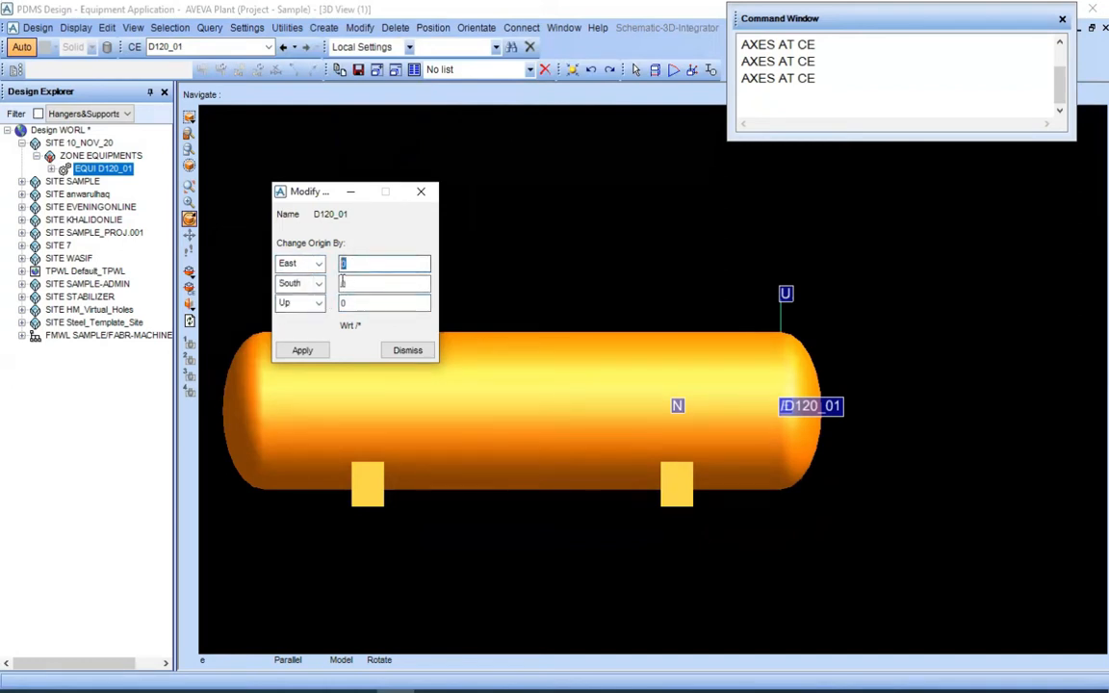
click(374, 281)
click(355, 284)
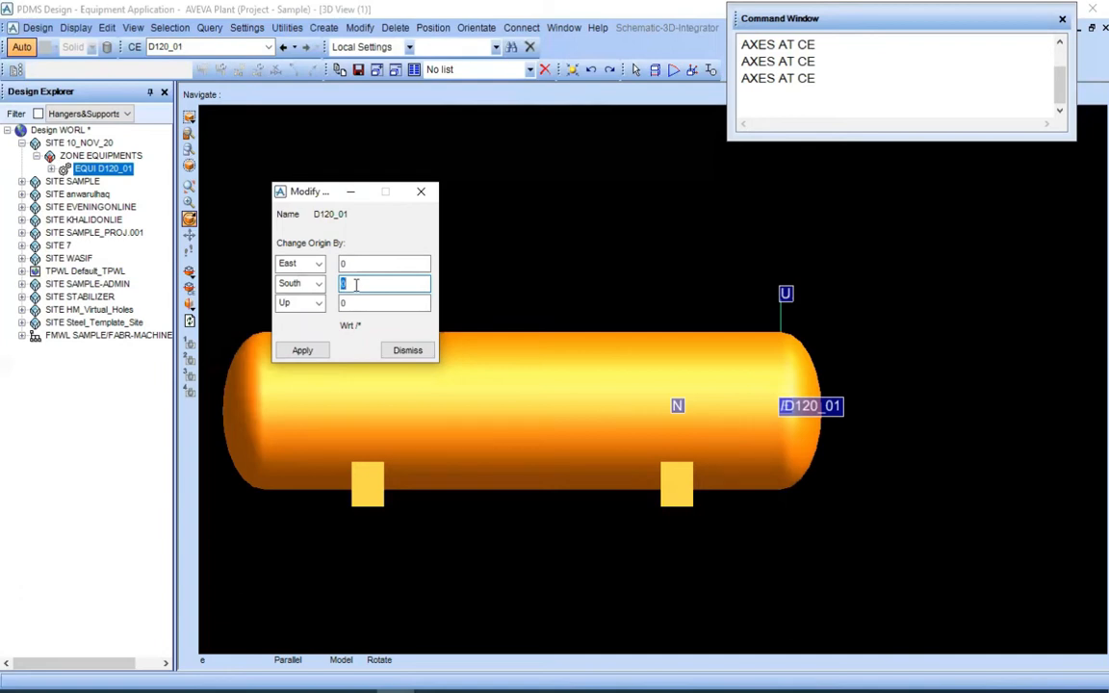
text(5)
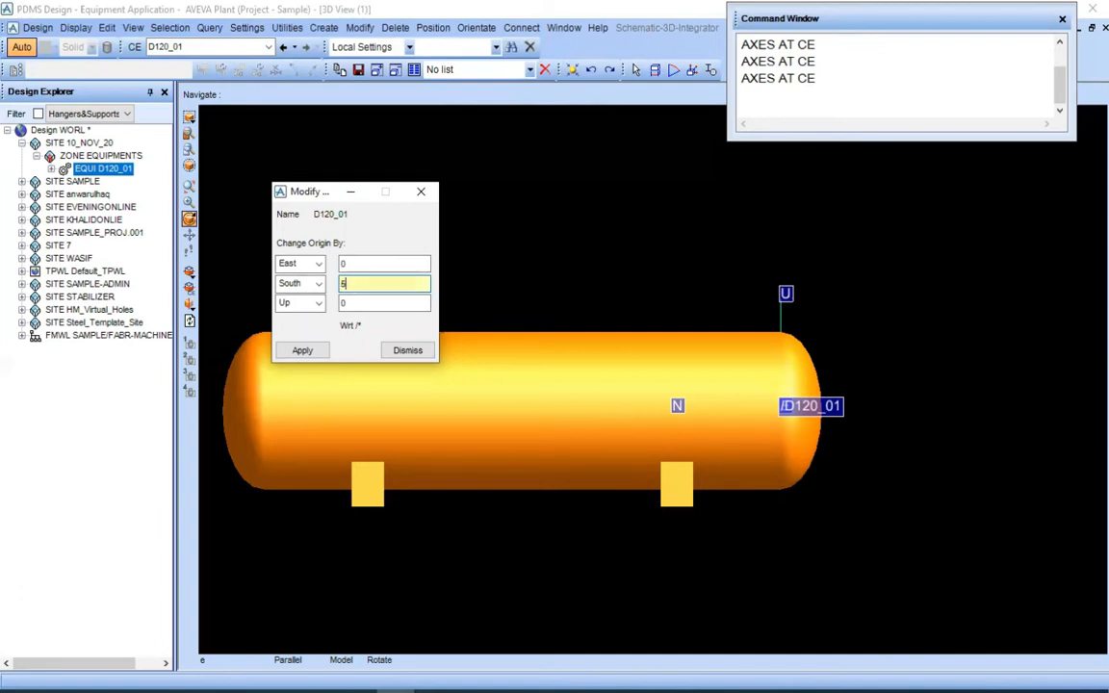
text(000)
key(Tab)
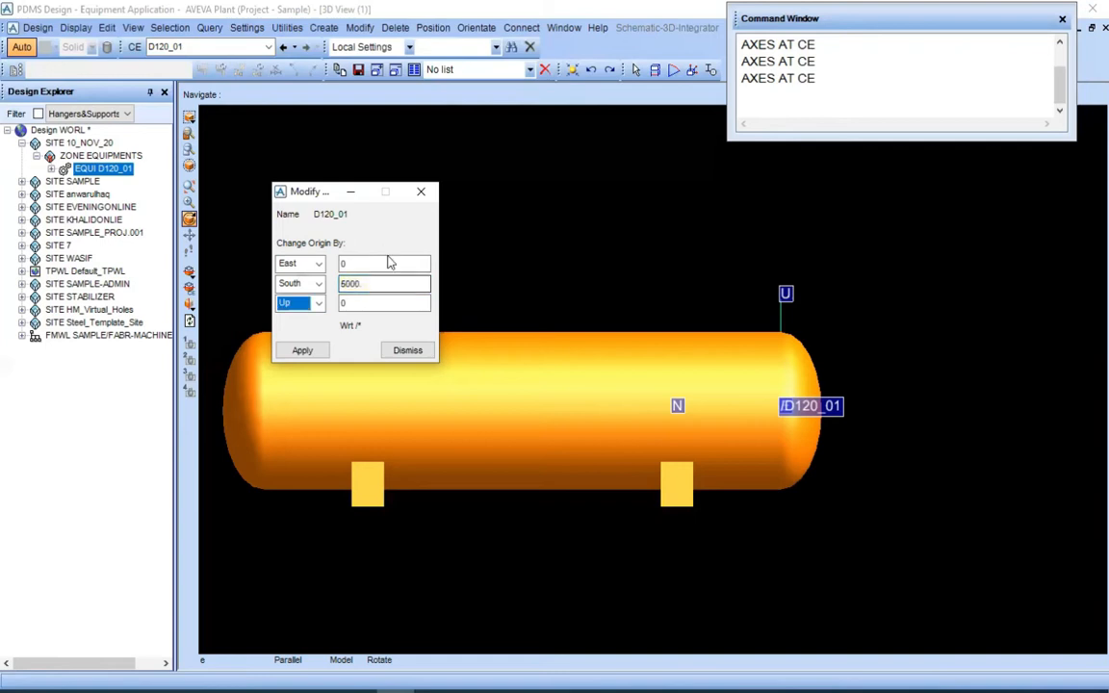
click(304, 352)
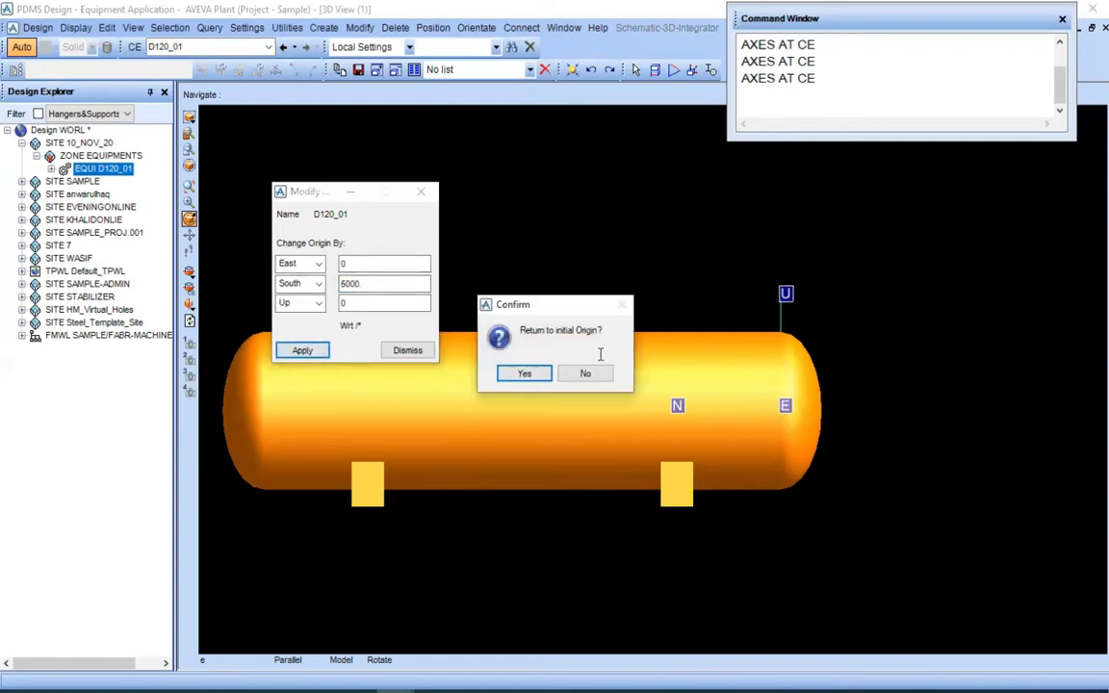
click(597, 376)
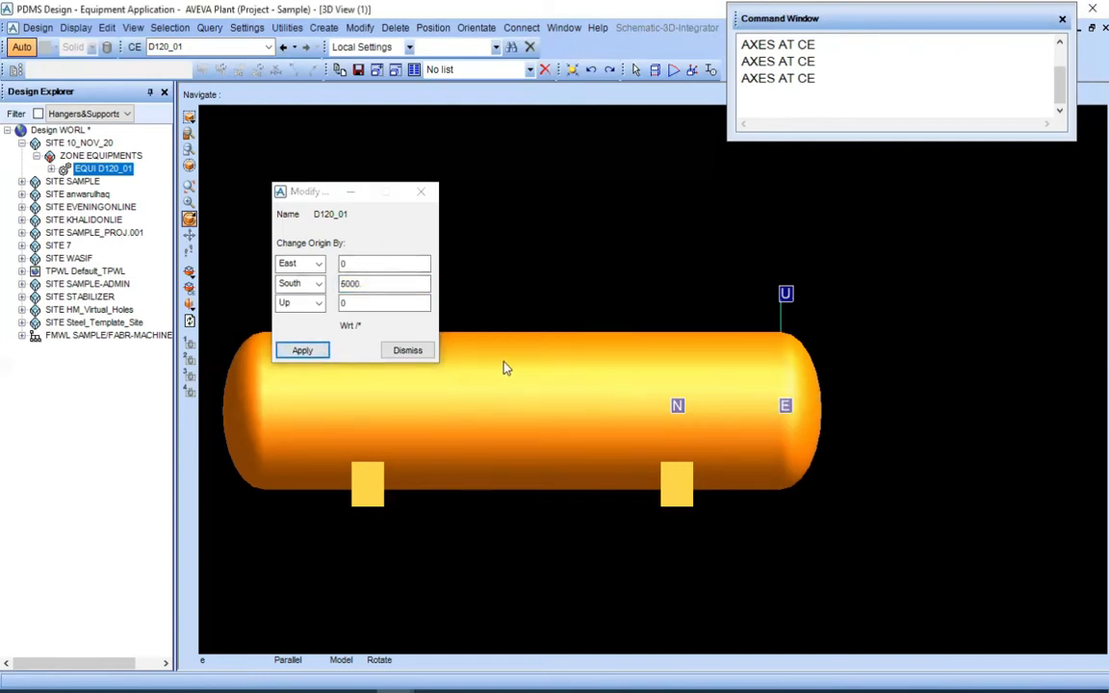
click(427, 353)
Run AXES AT CE for D120_01 and examine the origin axes' offset south of the drum
scroll(658, 374, down, 2)
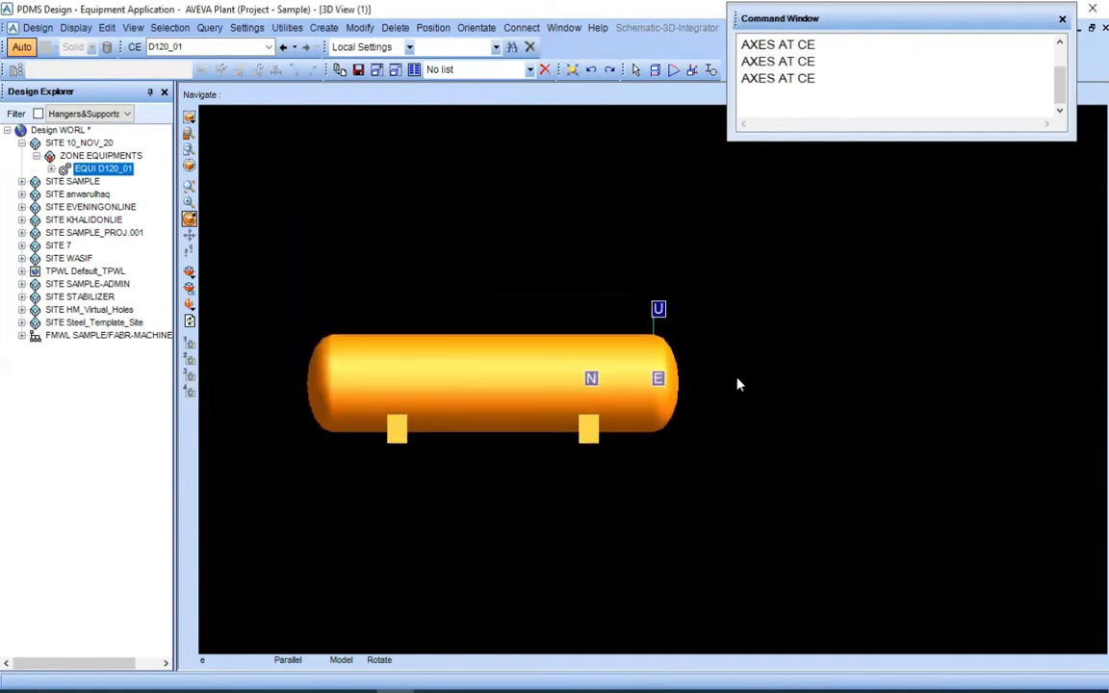
scroll(737, 375, up, 3)
scroll(751, 366, down, 2)
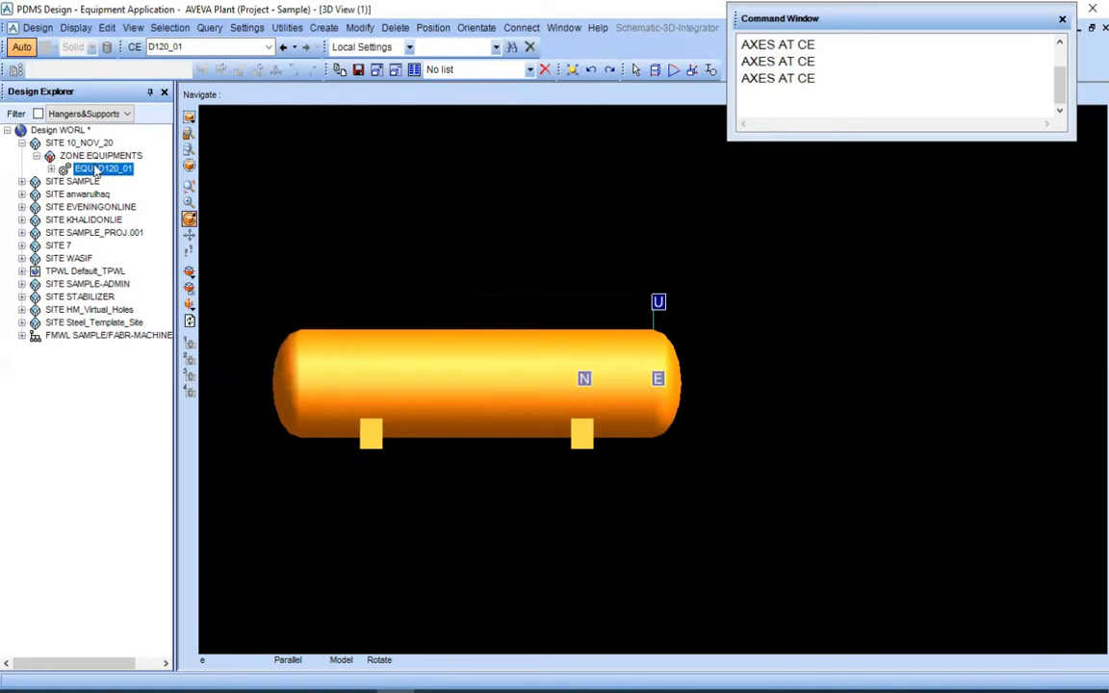
click(815, 78)
key(Return)
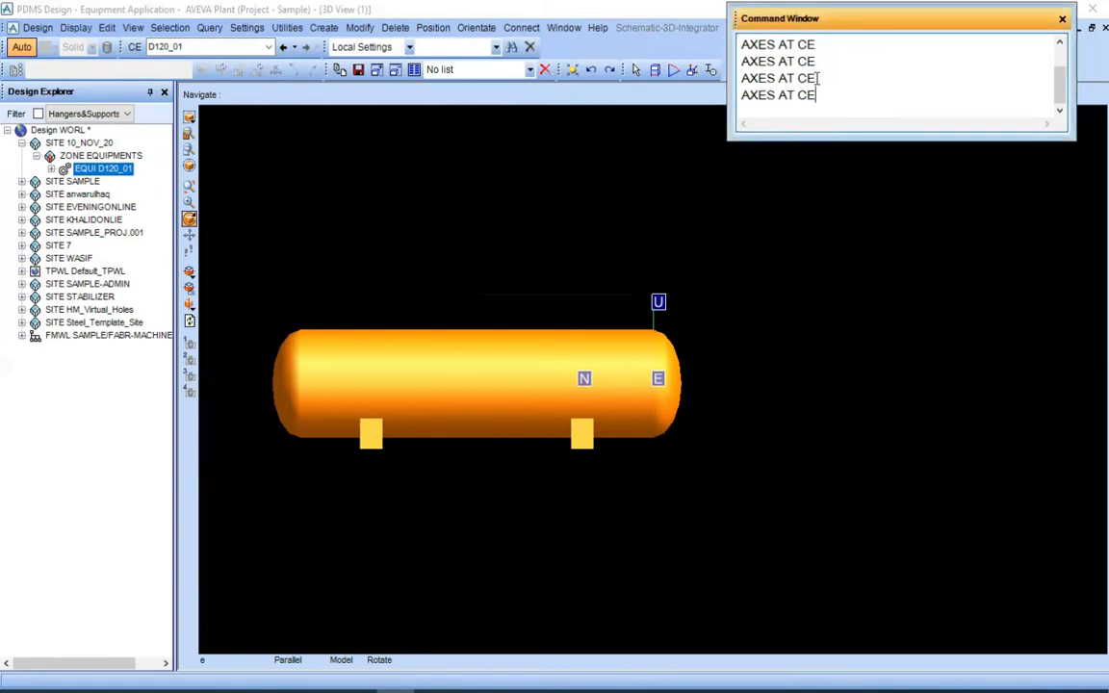
key(Return)
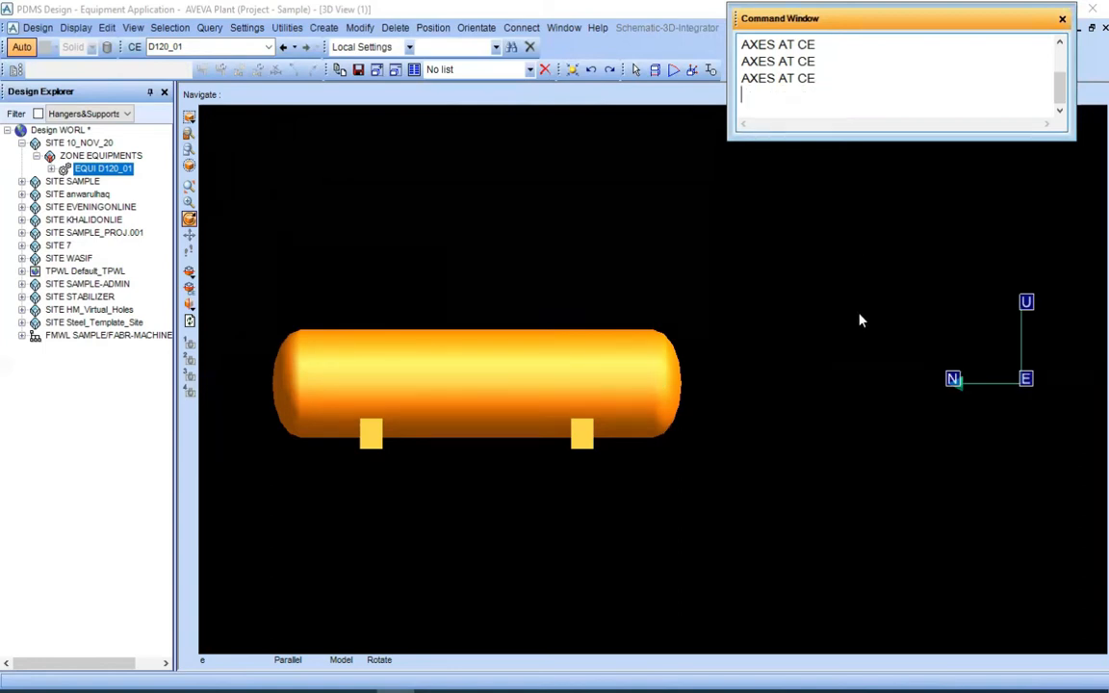
scroll(876, 342, down, 3)
scroll(880, 348, up, 5)
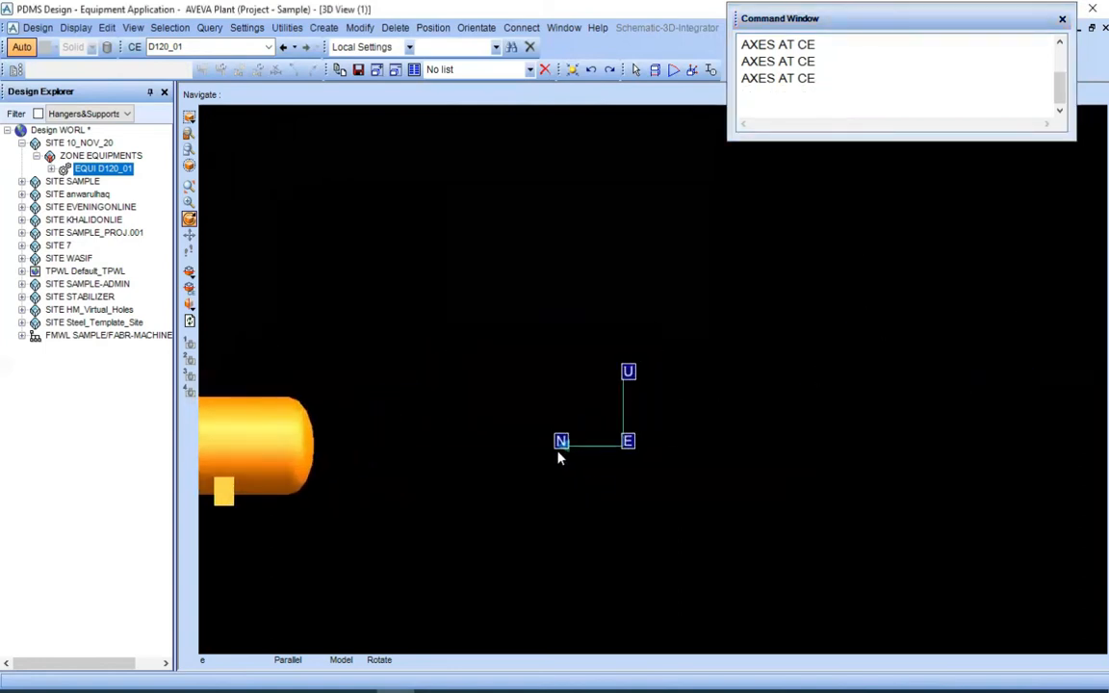
scroll(747, 352, up, 3)
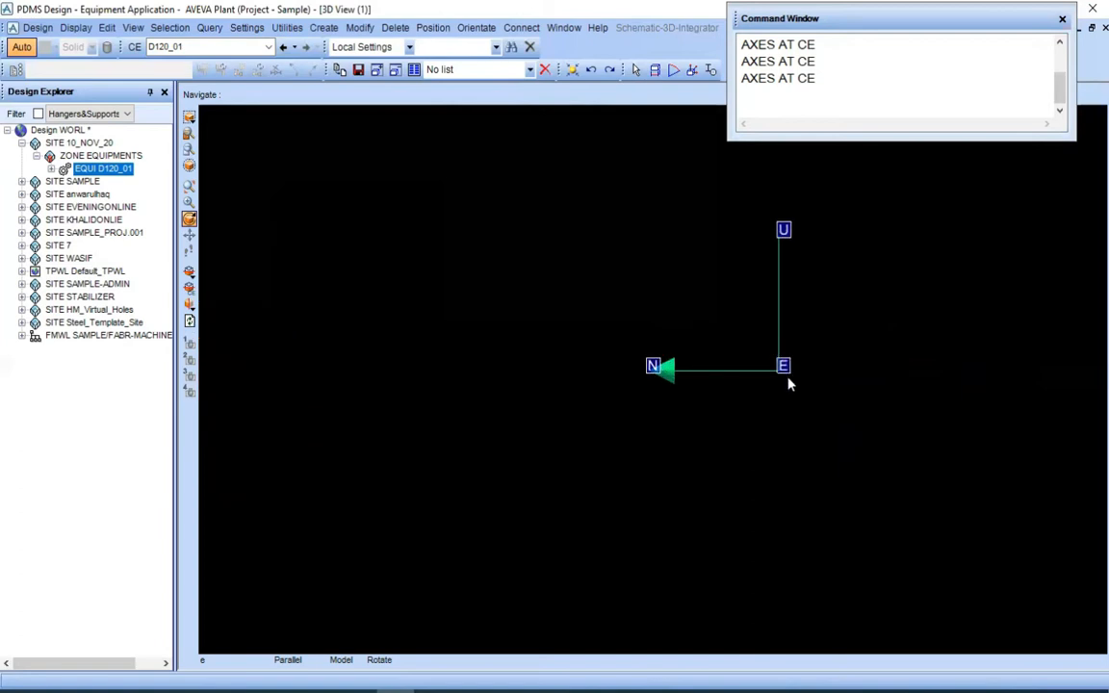
scroll(803, 409, down, 3)
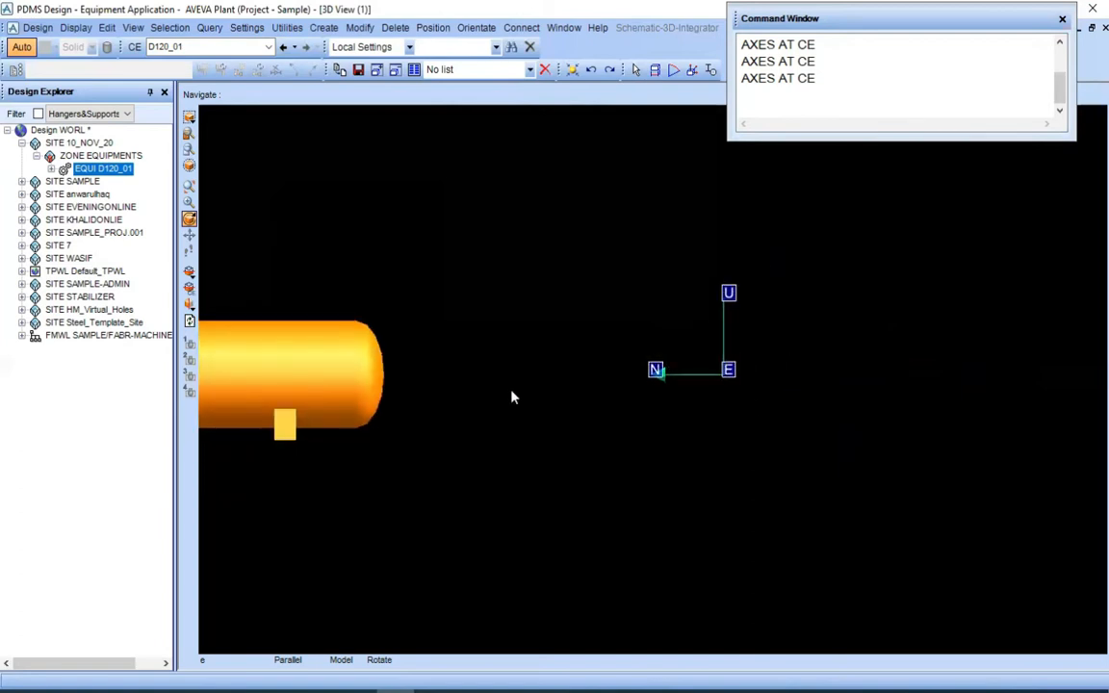
middle_drag(400, 390, 724, 335)
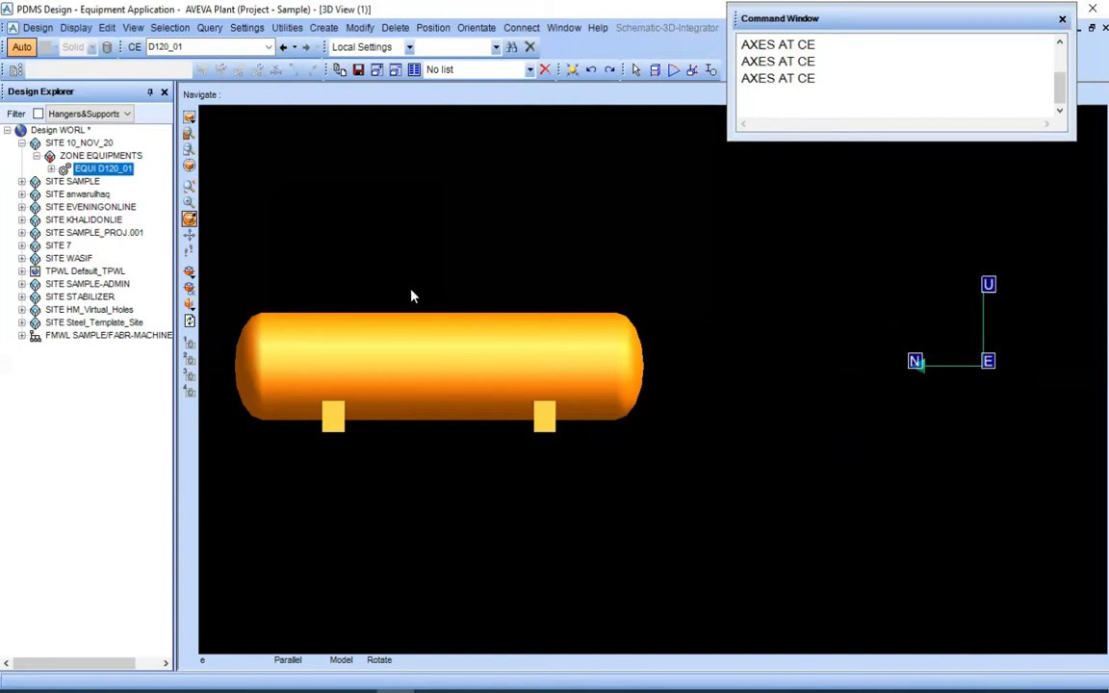
Set the Equipment Origin by ID Point at P6 of BOX 2, the northern support's base, without returning to the initial origin
mouse_move(468, 346)
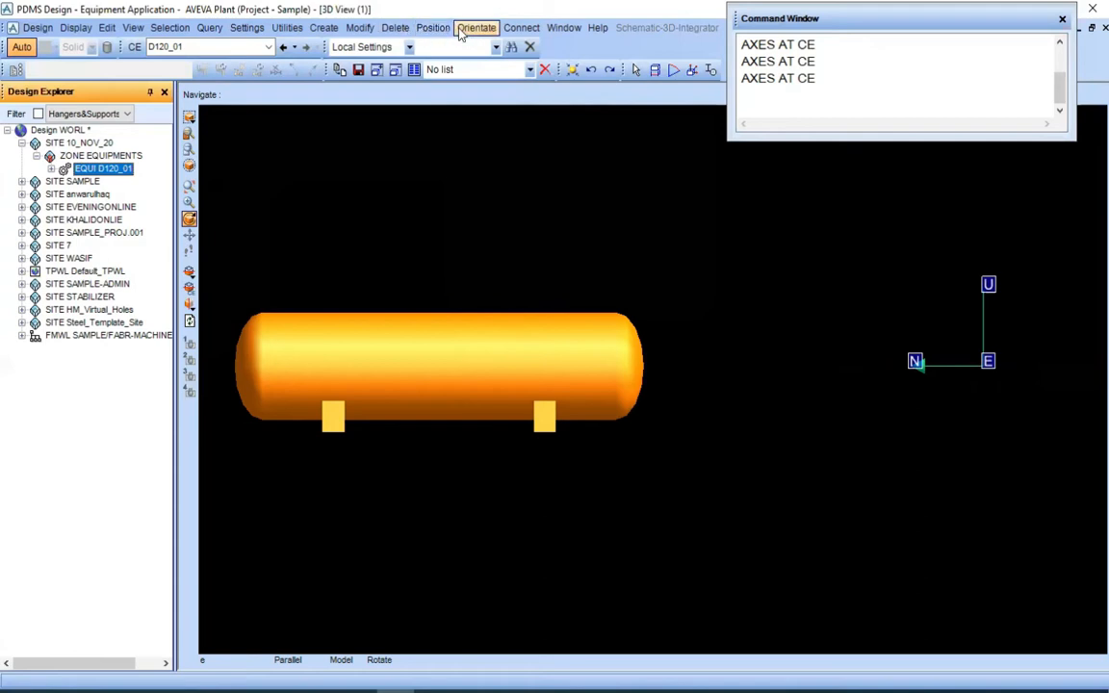
click(362, 29)
mouse_move(425, 383)
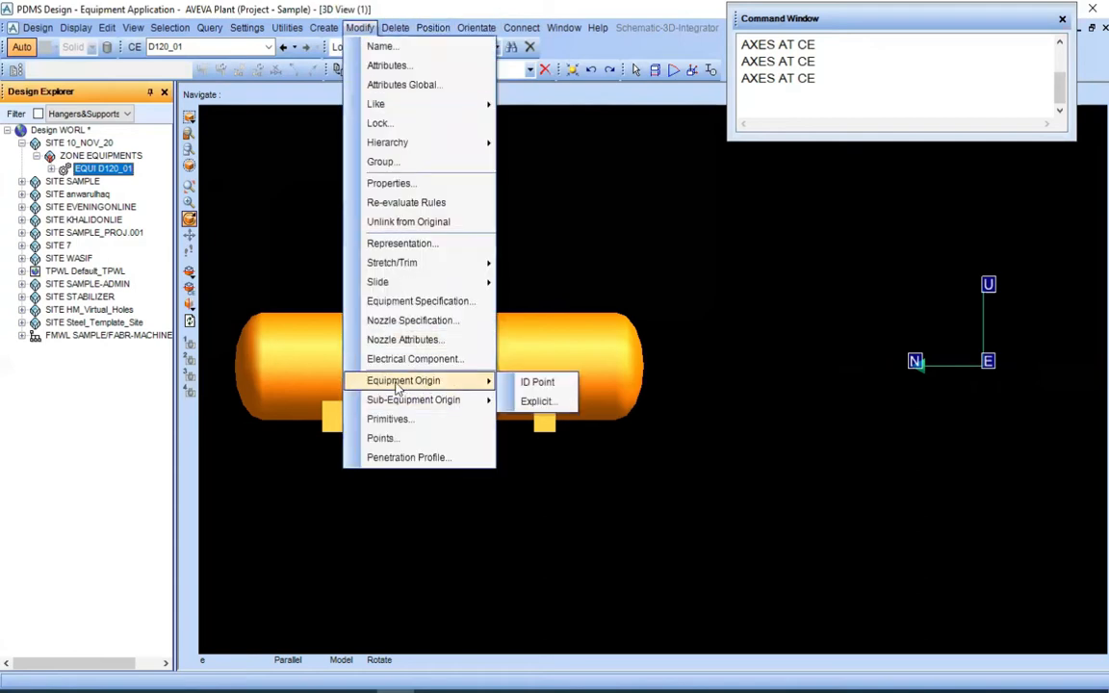
click(531, 384)
scroll(655, 387, up, 3)
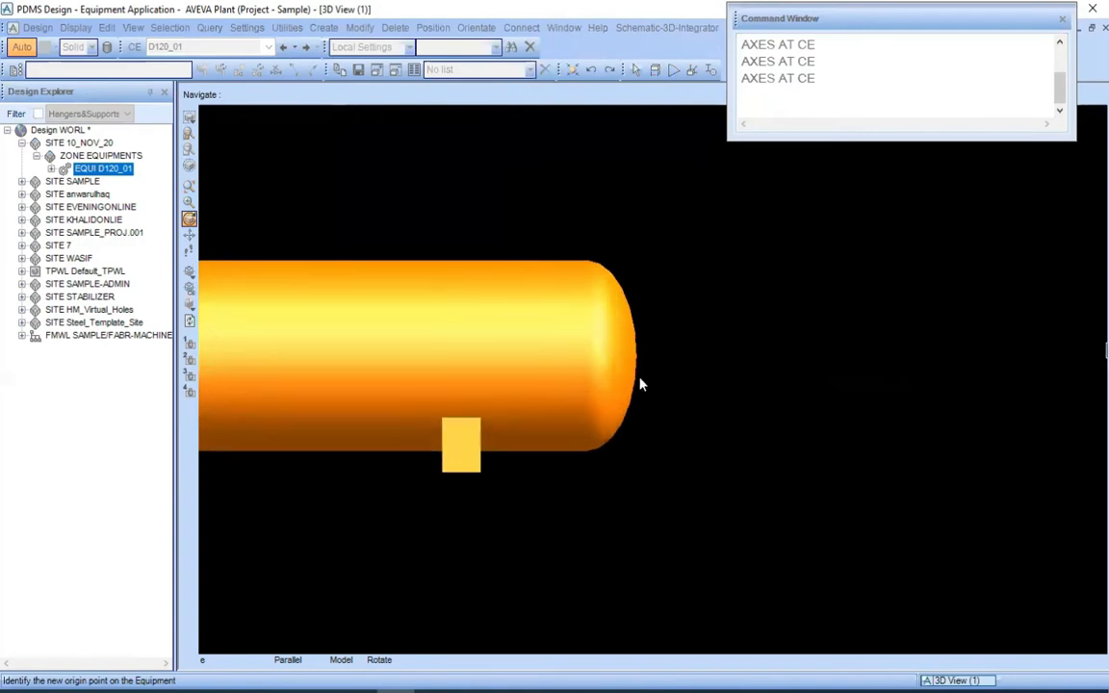
scroll(582, 340, up, 2)
scroll(694, 395, up, 1)
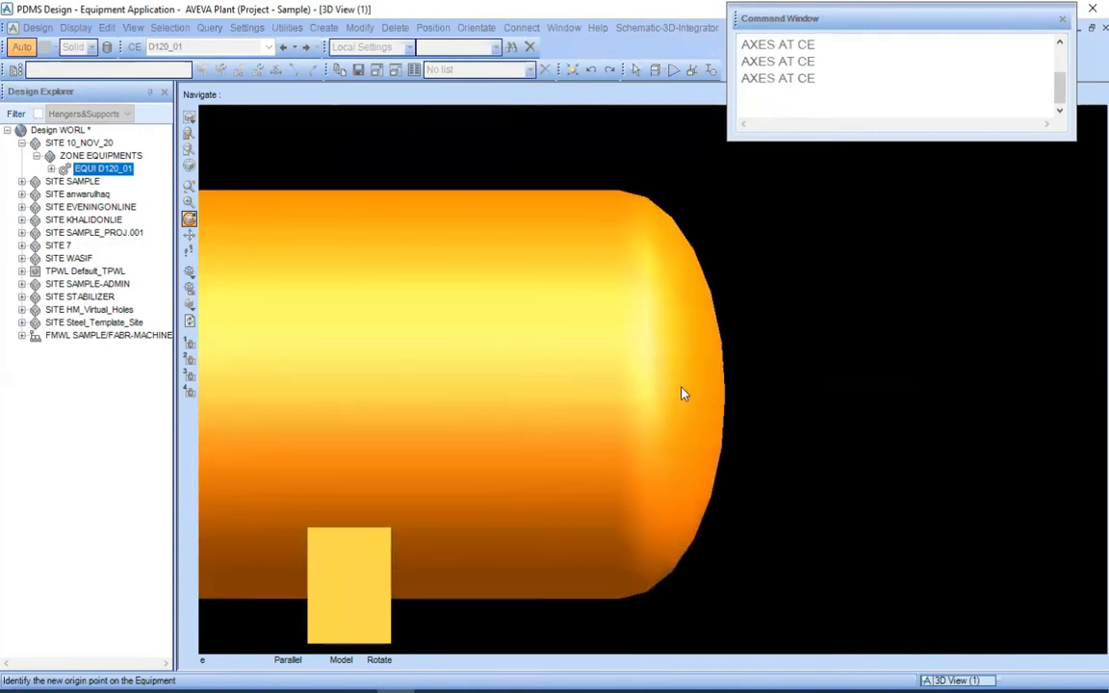
scroll(591, 387, down, 3)
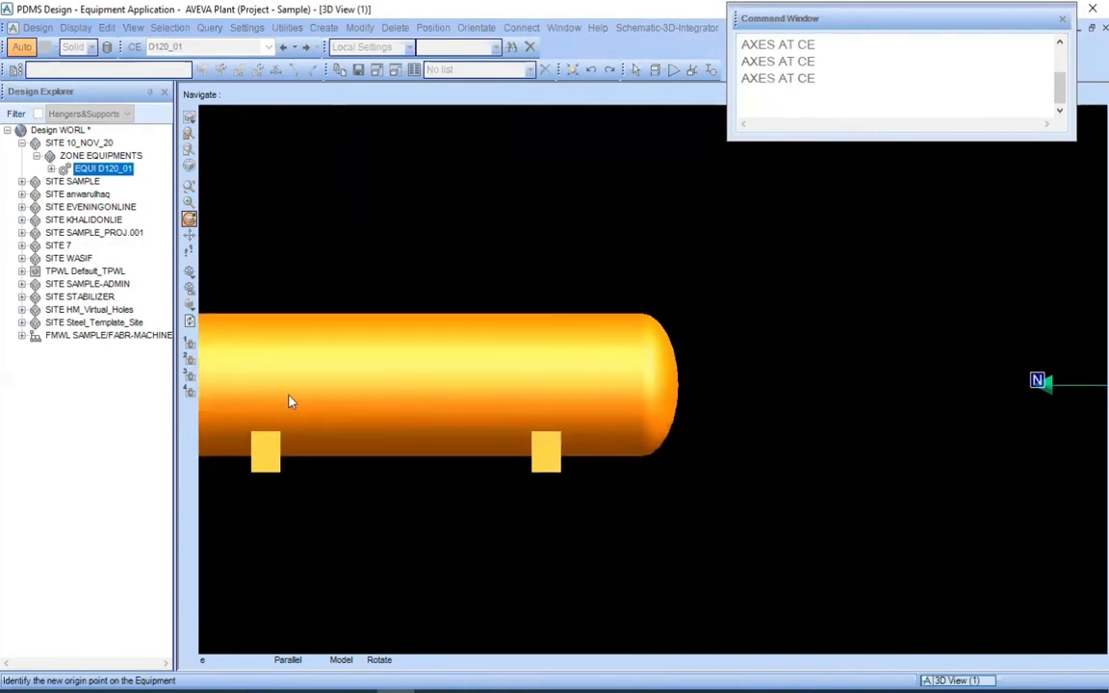
middle_drag(289, 402, 575, 430)
scroll(575, 430, up, 1)
scroll(590, 416, up, 1)
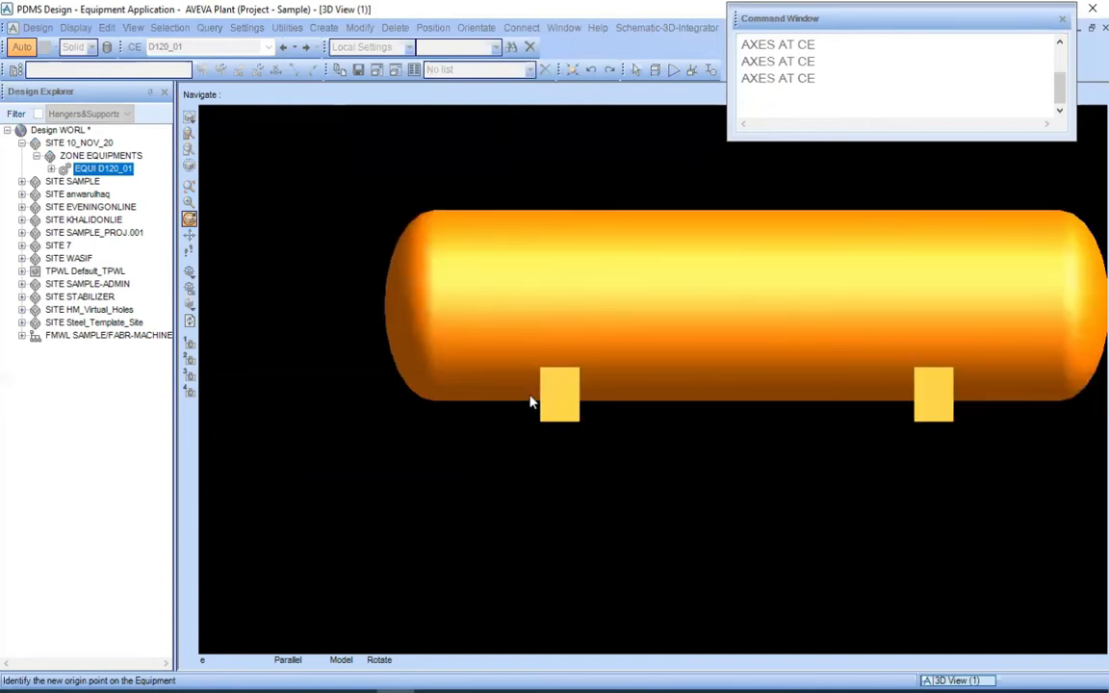
scroll(486, 411, up, 3)
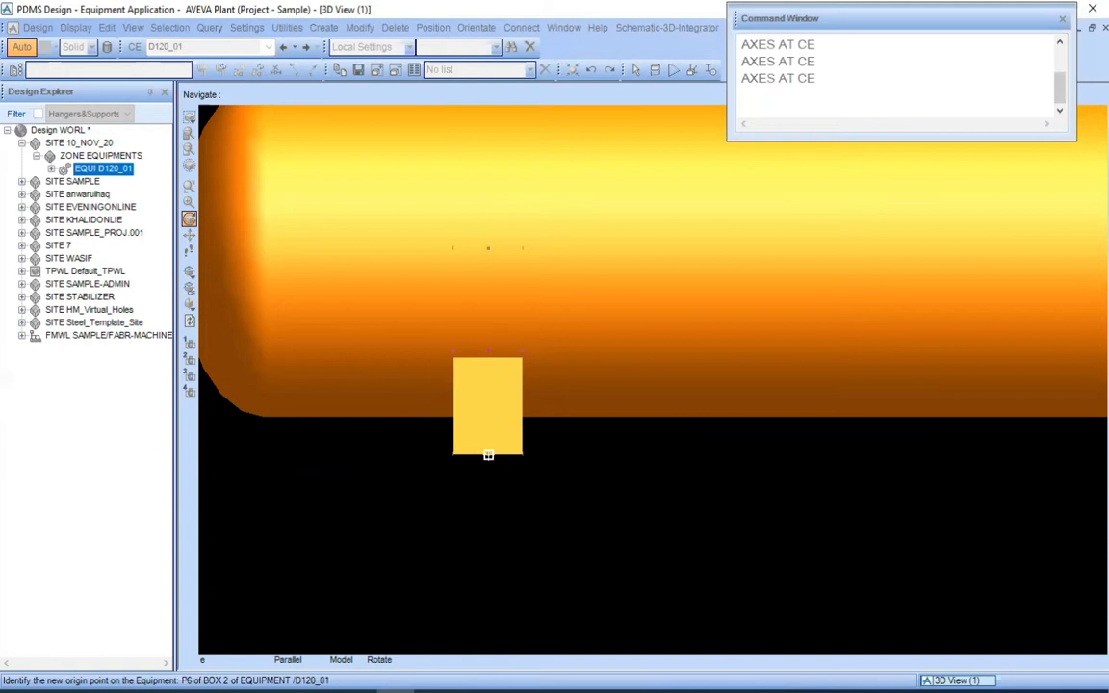
click(488, 461)
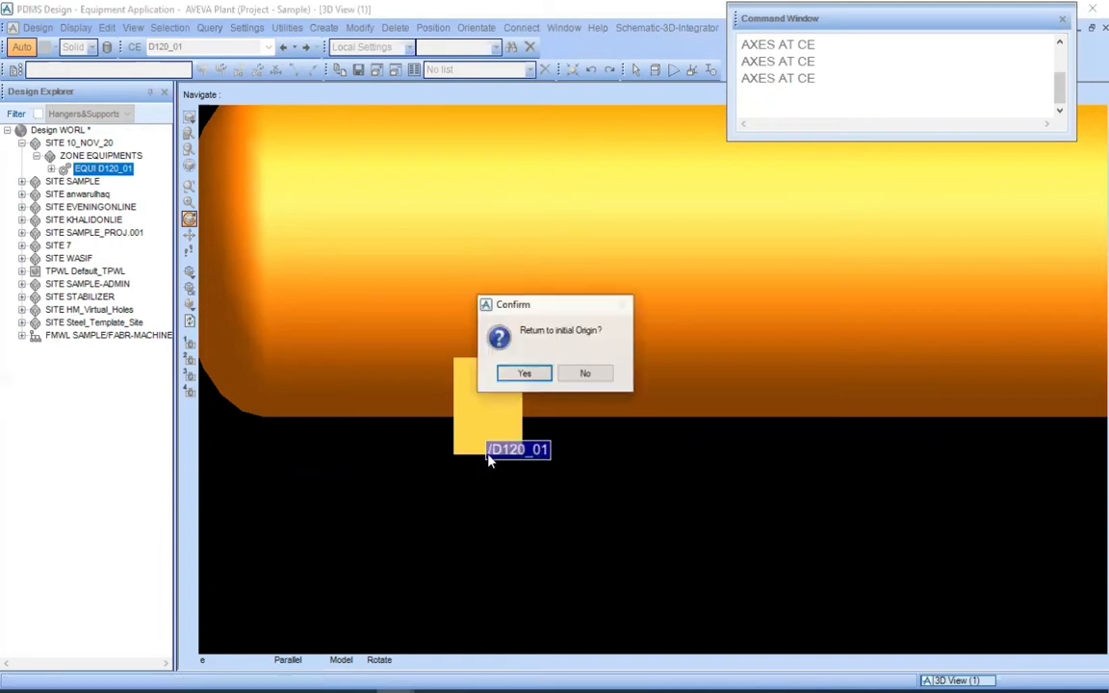
click(585, 375)
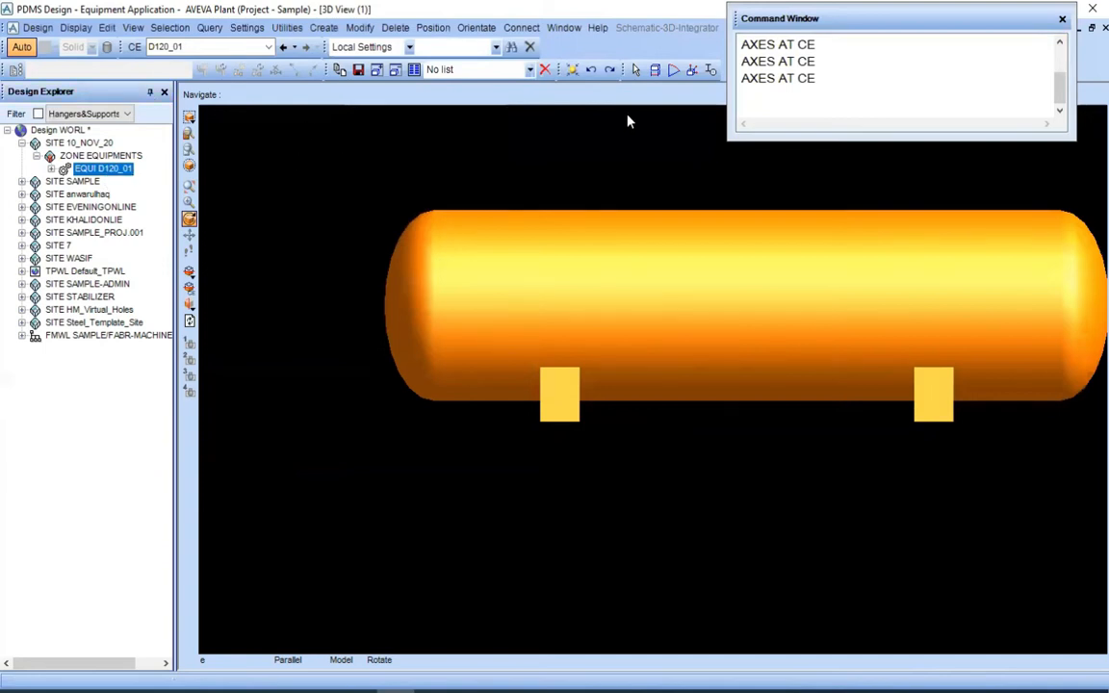
Run AXES AT CE again to display D120_01's axes at the northern support and view the drum isometrically
double_click(830, 70)
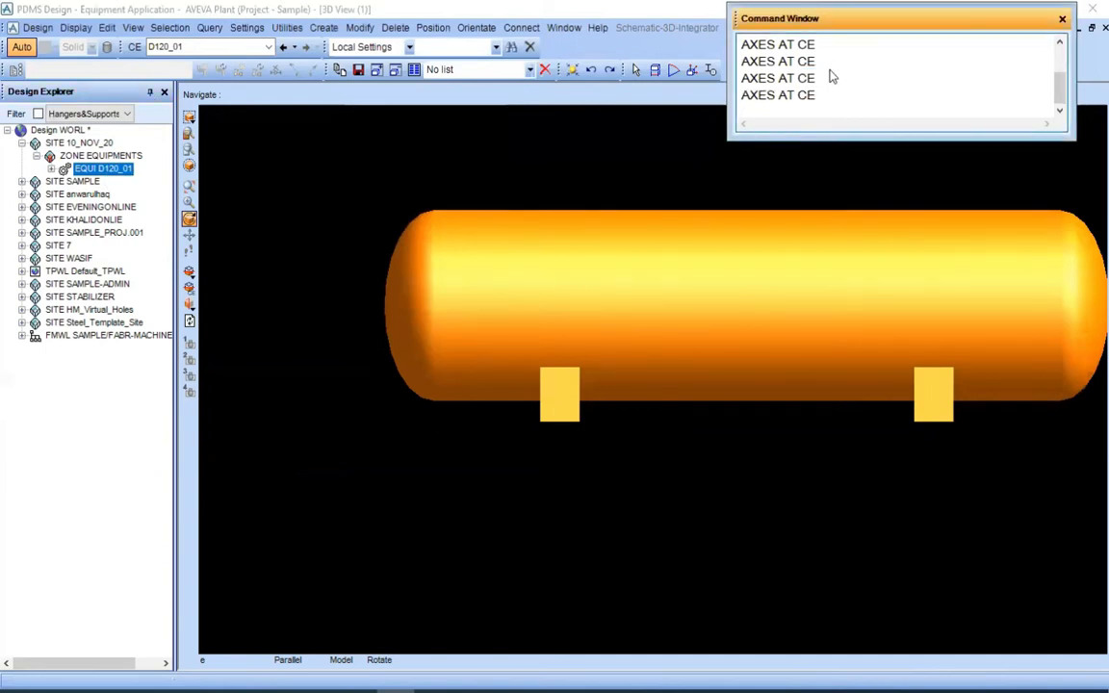
key(Return)
middle_drag(660, 307, 650, 346)
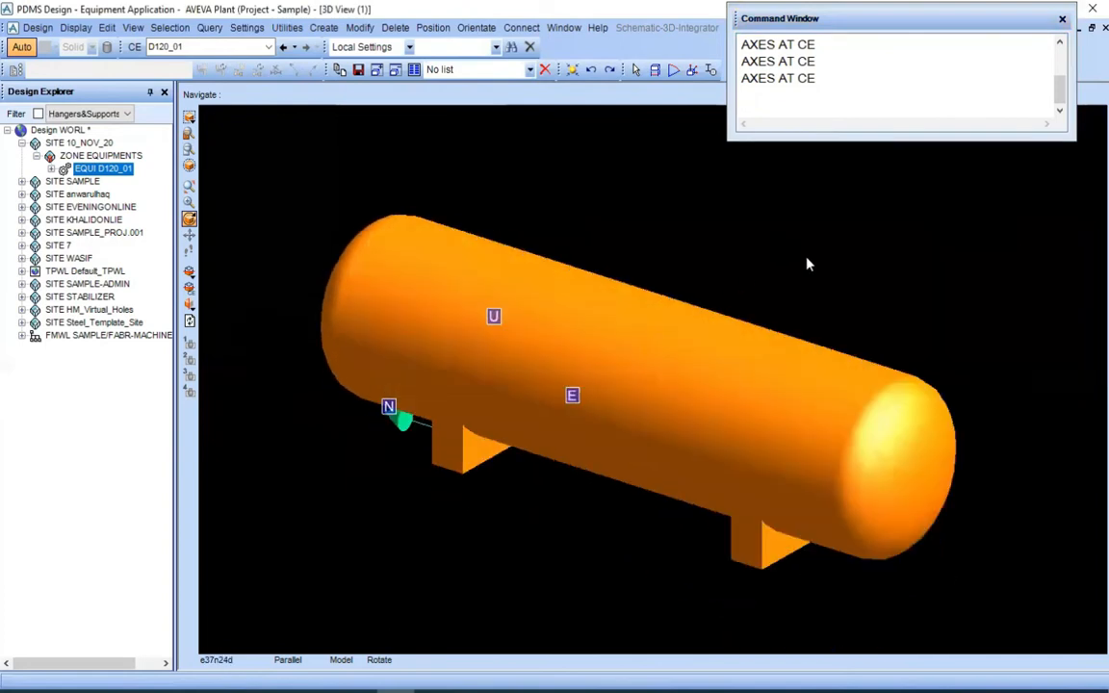
Look down on drum D120_01 in plan with north up and examine its origin axes at the northern support
right_click(780, 231)
mouse_move(871, 354)
click(966, 440)
middle_drag(580, 555, 577, 540)
scroll(574, 590, up, 1)
middle_click(575, 589)
scroll(629, 528, up, 3)
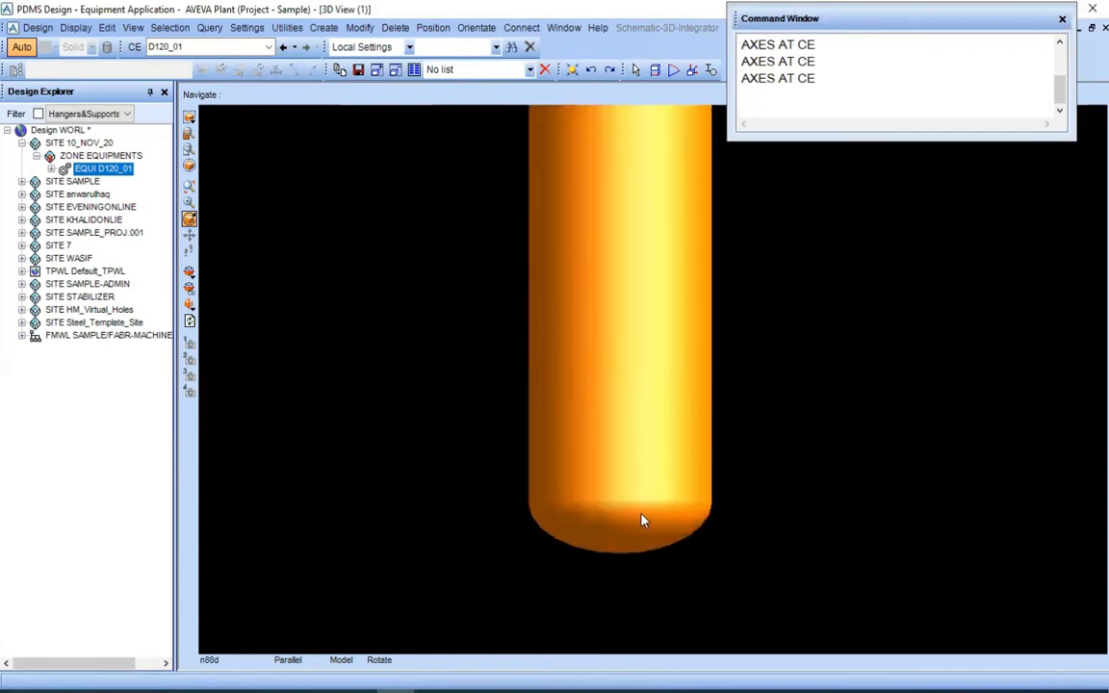
scroll(643, 515, down, 3)
right_click(748, 326)
mouse_move(828, 439)
click(943, 528)
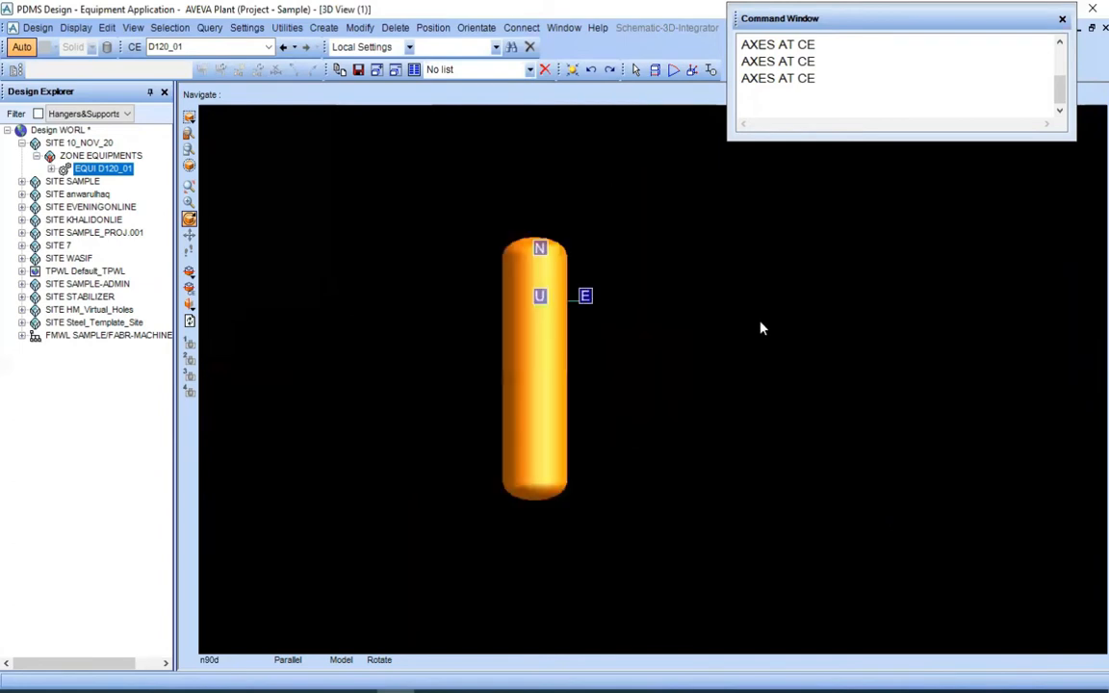
scroll(655, 405, up, 2)
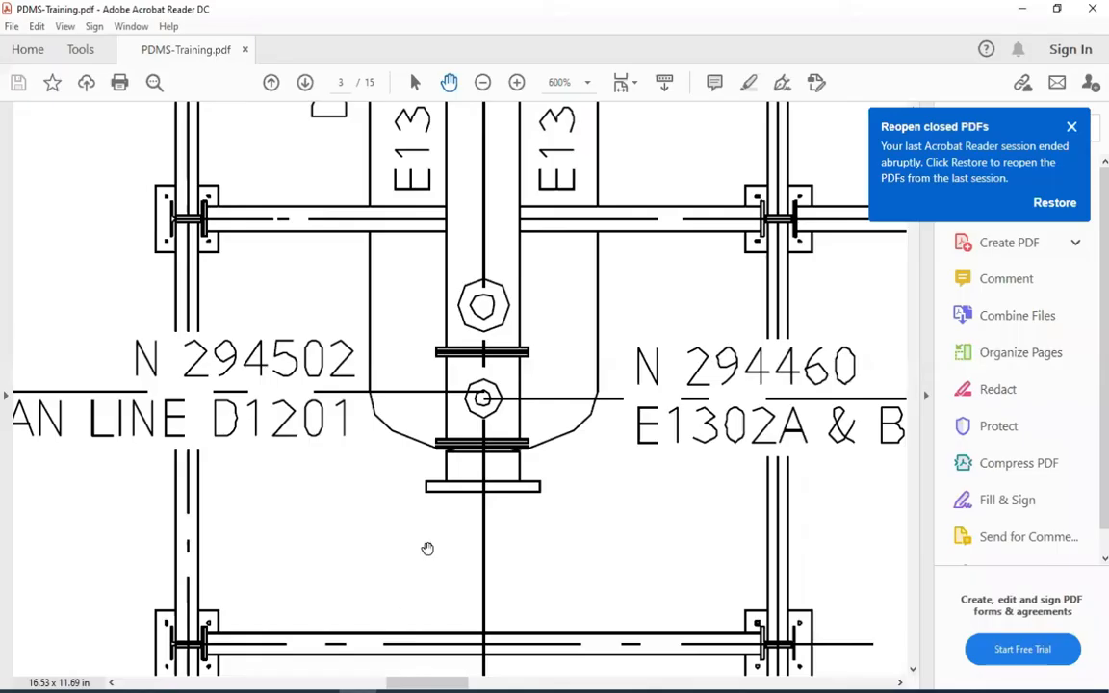
Examine D1201's tan line location and the north arrow on page 3 of PDMS-Training.pdf in Adobe Acrobat Reader
drag(429, 550, 440, 540)
ctrl+scroll(377, 414, down, 5)
drag(176, 267, 472, 512)
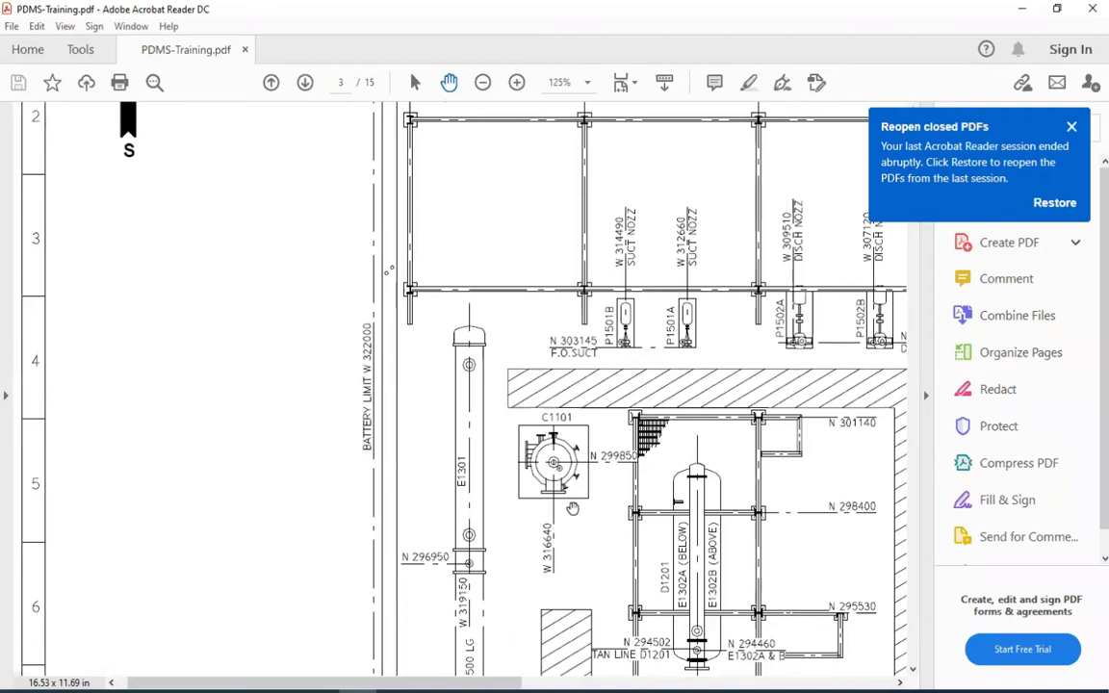
mouse_move(573, 371)
mouse_down()
mouse_move(368, 275)
mouse_move(306, 267)
mouse_up()
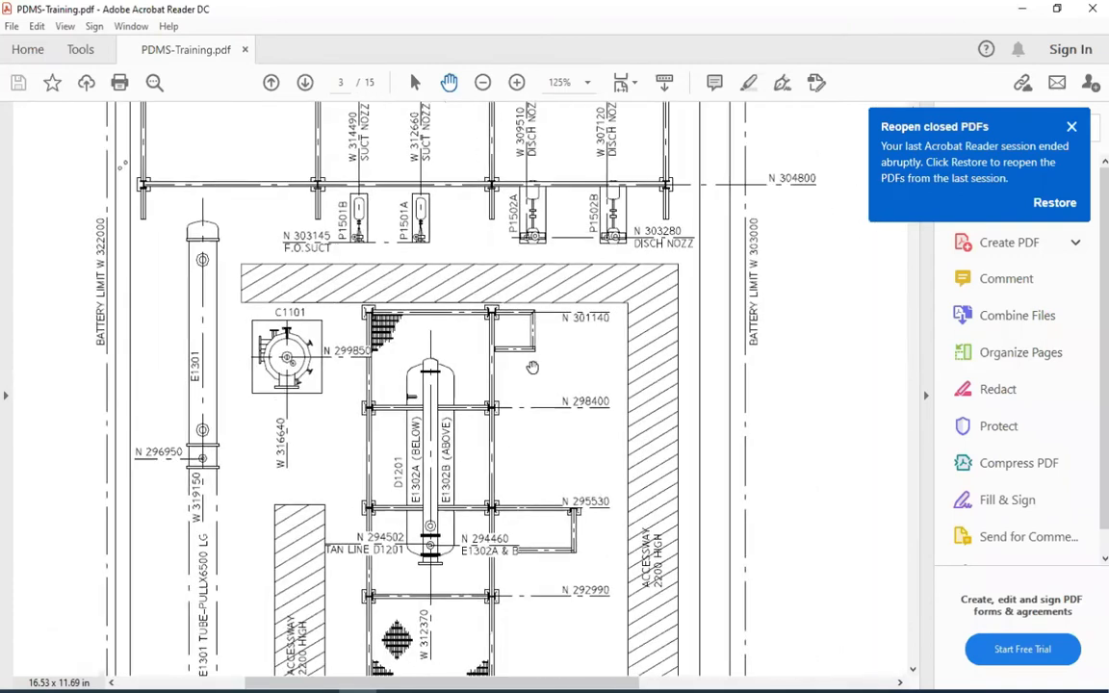
drag(185, 186, 473, 530)
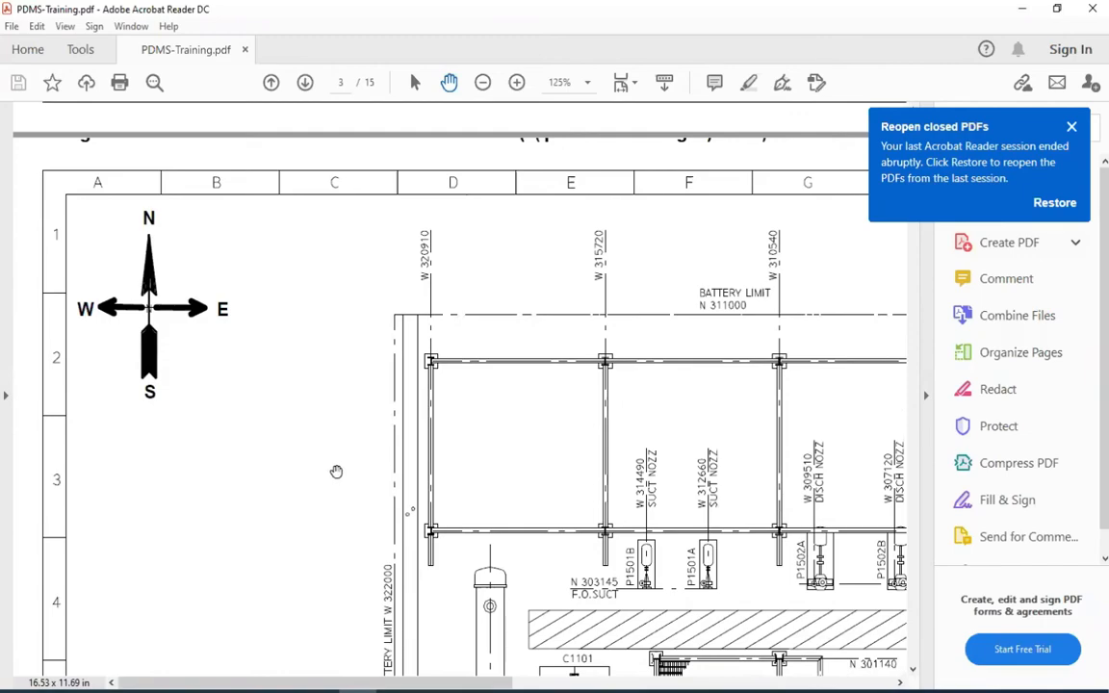
drag(337, 472, 158, 340)
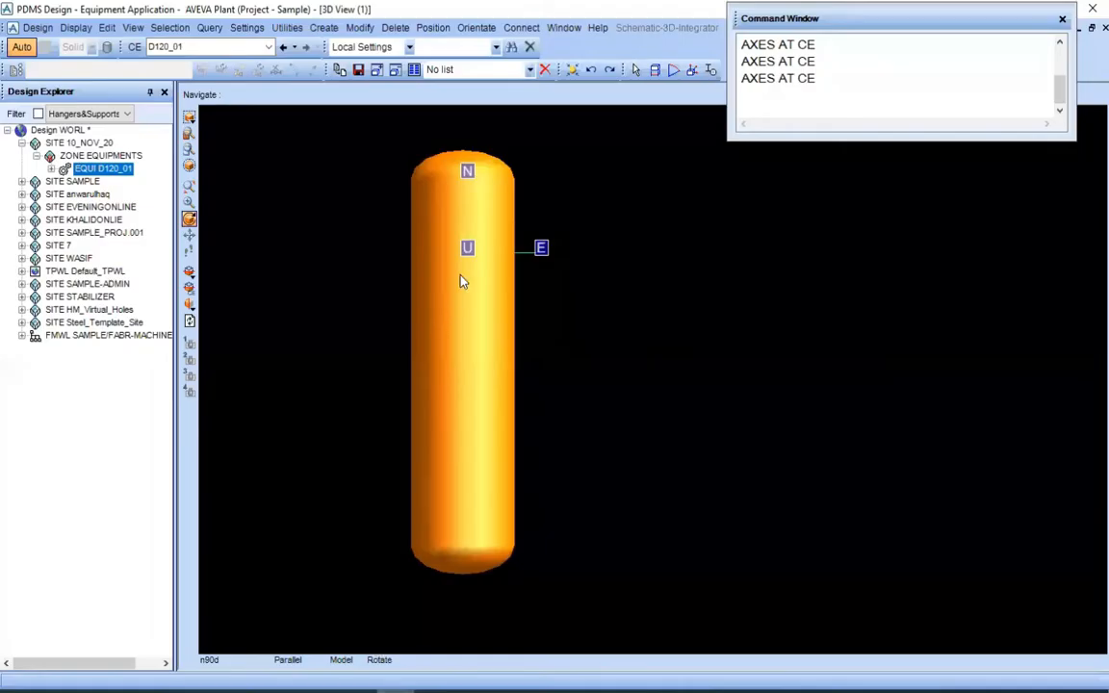
Return to PDMS, look down on the drum in plan, and examine its northern end and origin axes
right_click(660, 311)
mouse_move(686, 420)
click(851, 512)
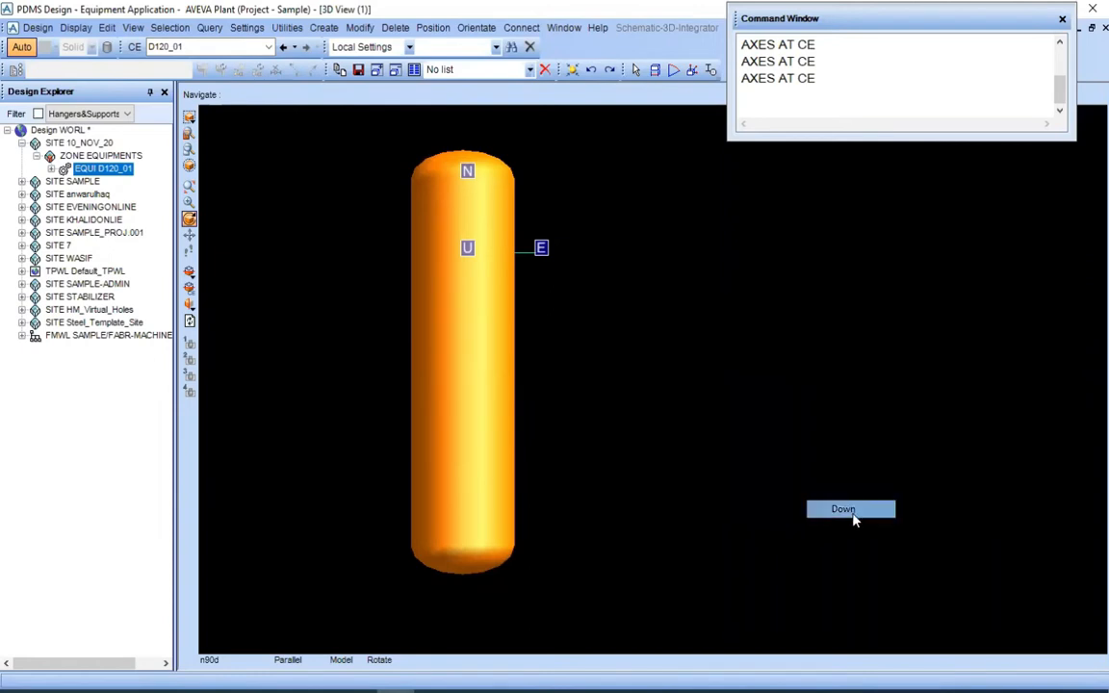
scroll(499, 347, down, 4)
middle_click(469, 246)
scroll(469, 246, up, 6)
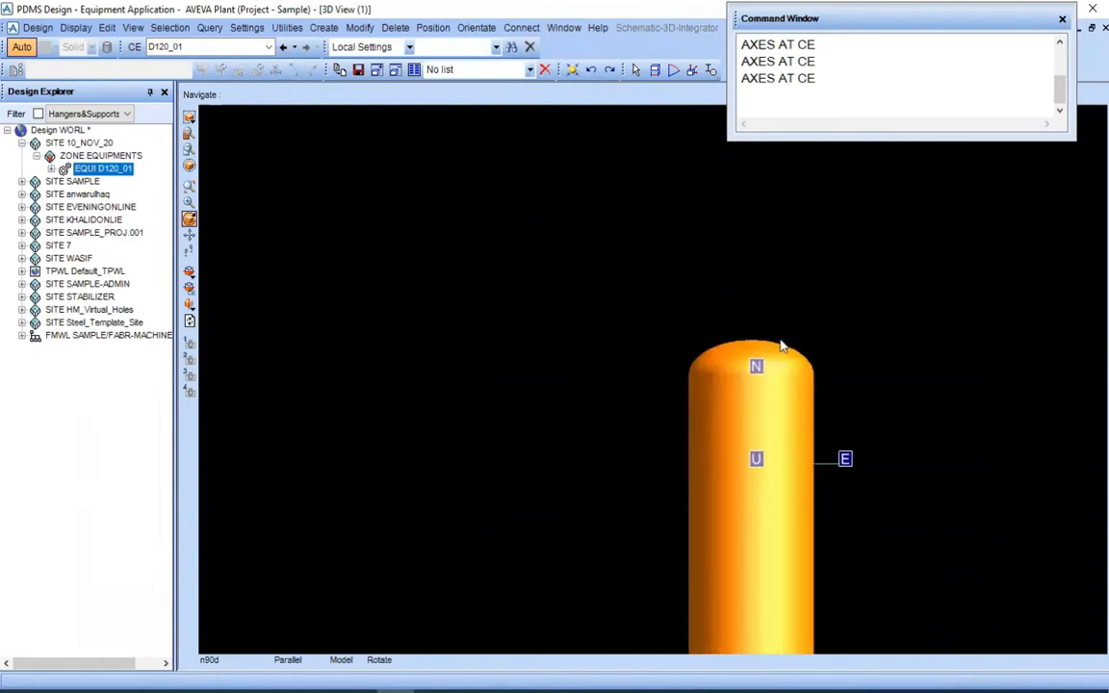
Examine the origin axes near drum D120_01's northern end against the drum's full length in plan
scroll(771, 351, up, 3)
middle_click(849, 465)
scroll(701, 405, up, 3)
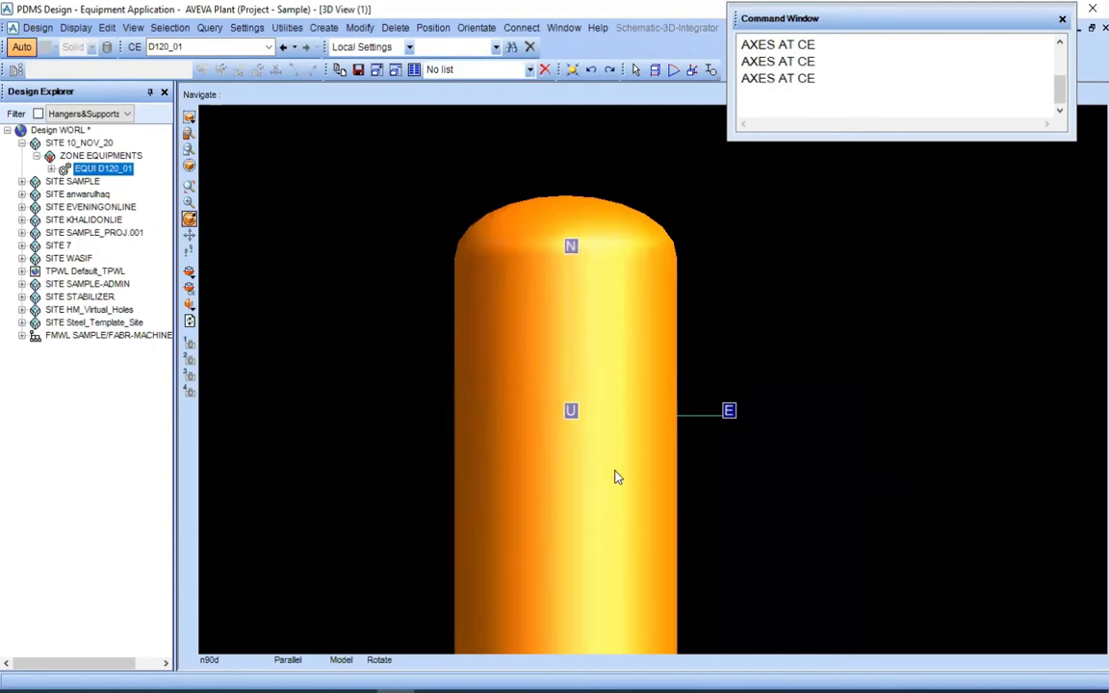
scroll(622, 525, down, 5)
middle_click(635, 578)
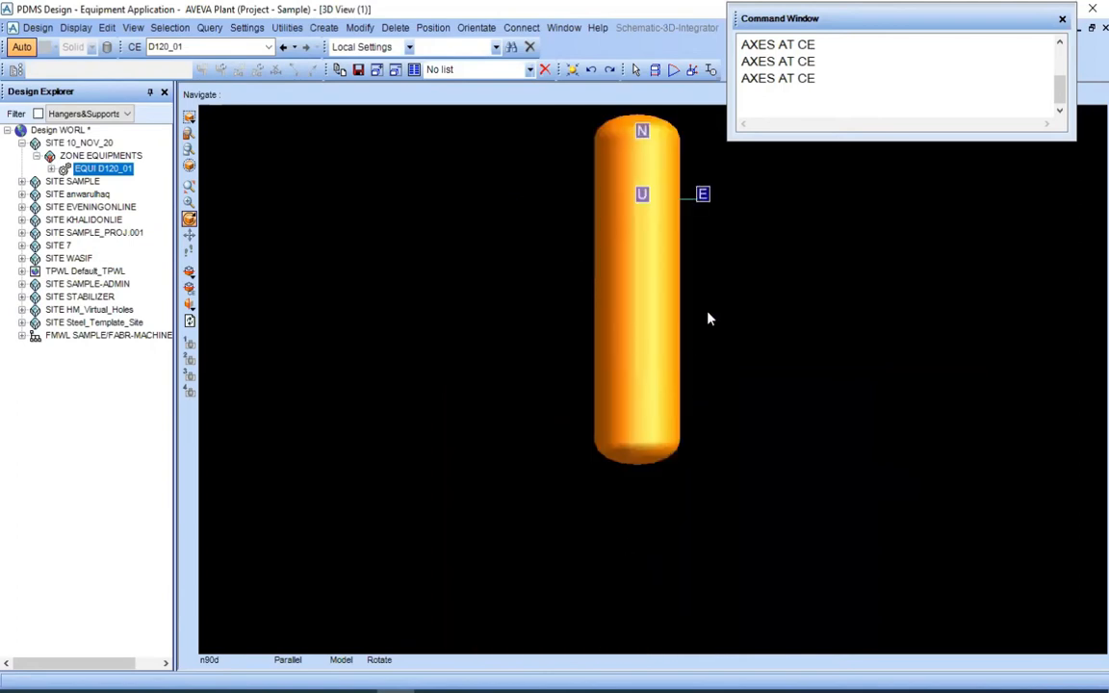
middle_click(709, 316)
Switch to PDMS-Training.pdf in Adobe Acrobat Reader and examine D1201's southern tan line and centreline coordinates on page 3
click(358, 691)
drag(381, 520, 190, 227)
drag(311, 428, 320, 379)
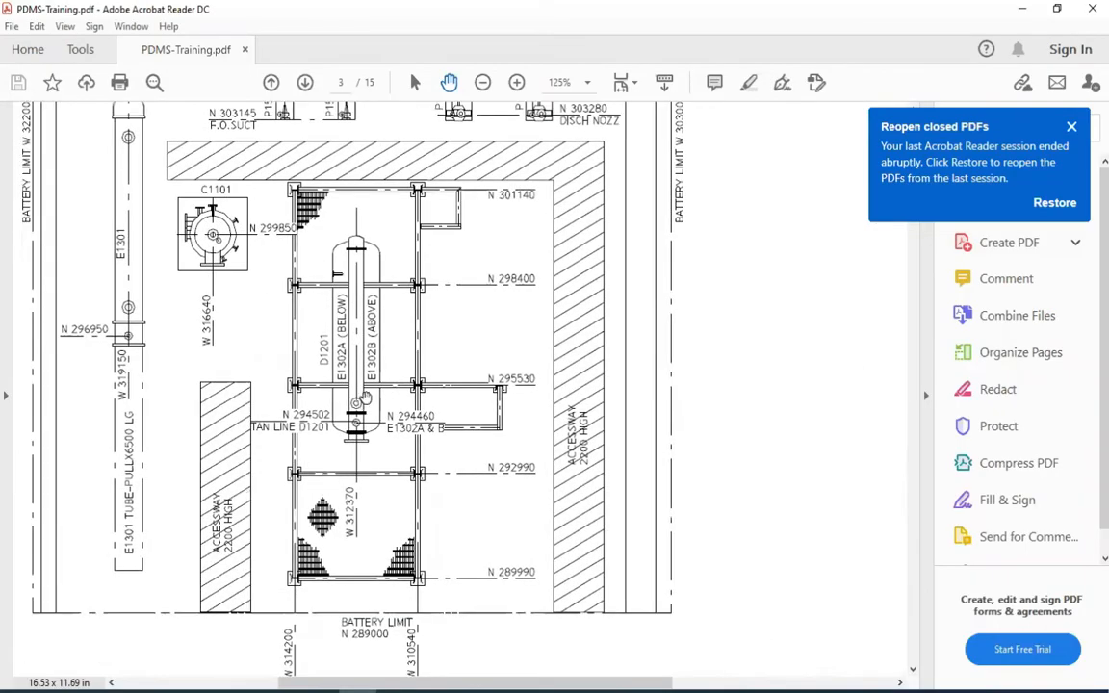
ctrl+scroll(358, 399, up, 5)
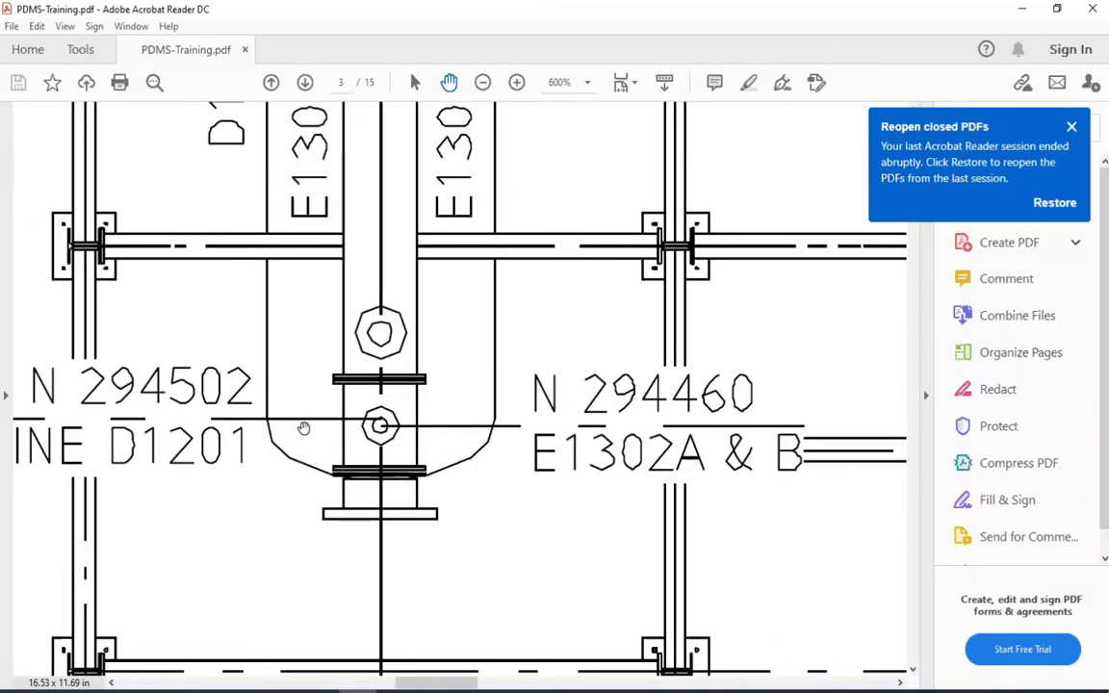
mouse_move(322, 427)
mouse_down()
mouse_move(424, 431)
mouse_move(496, 416)
mouse_up()
ctrl+scroll(333, 414, down, 1)
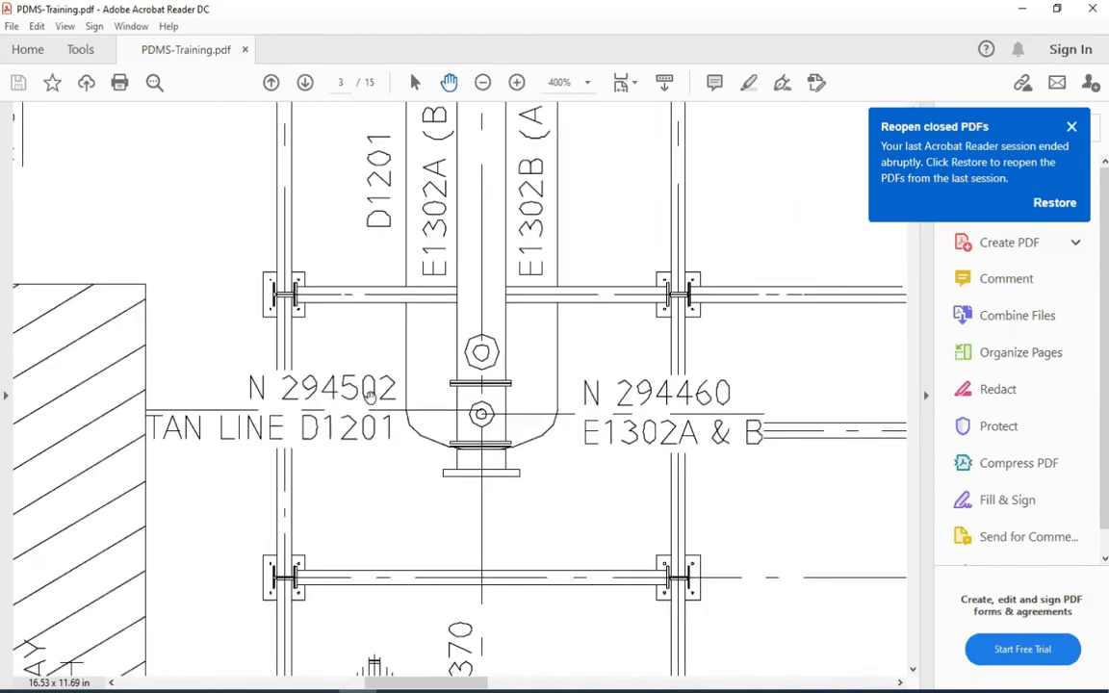
drag(476, 415, 424, 412)
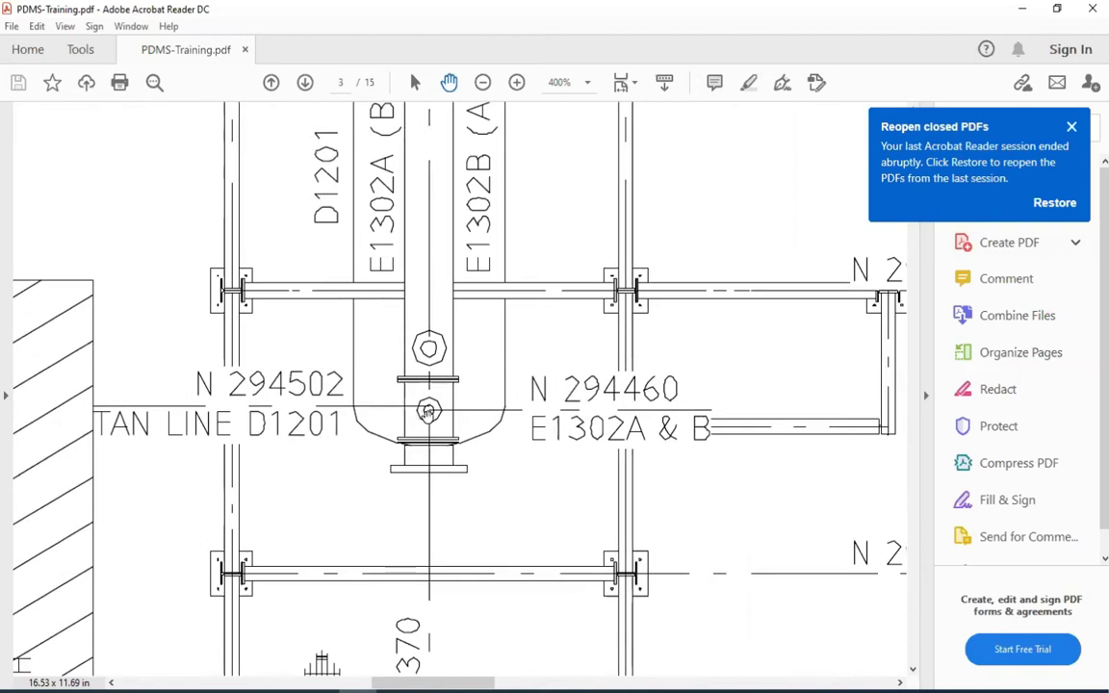
scroll(406, 445, down, 4)
scroll(406, 444, right, 1)
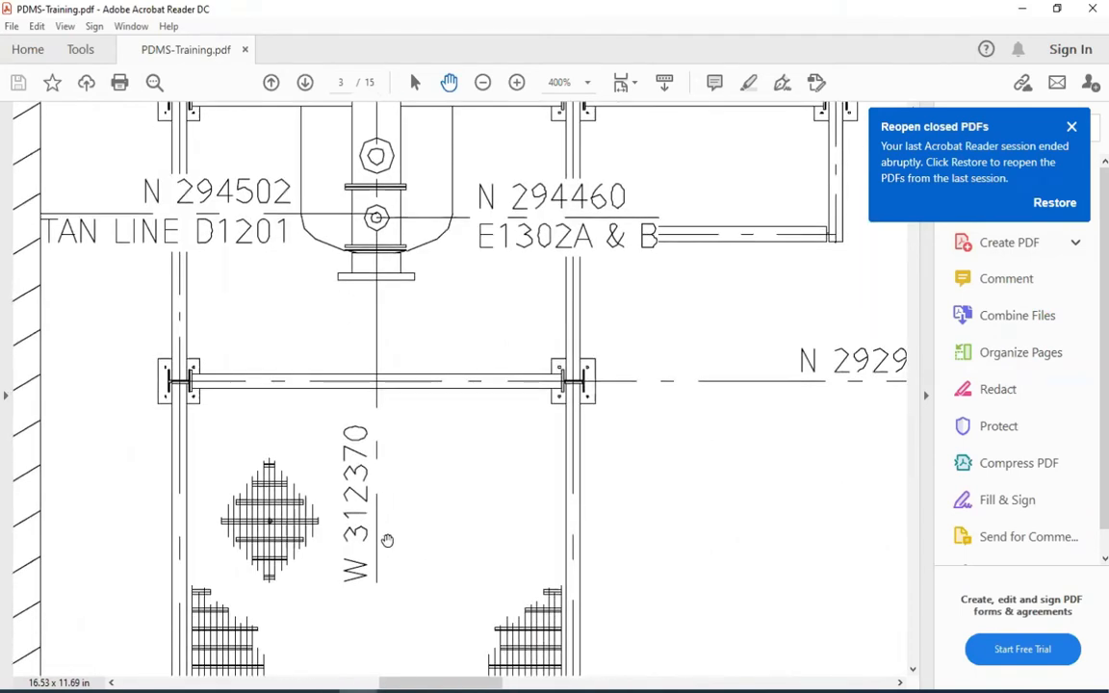
drag(403, 219, 407, 288)
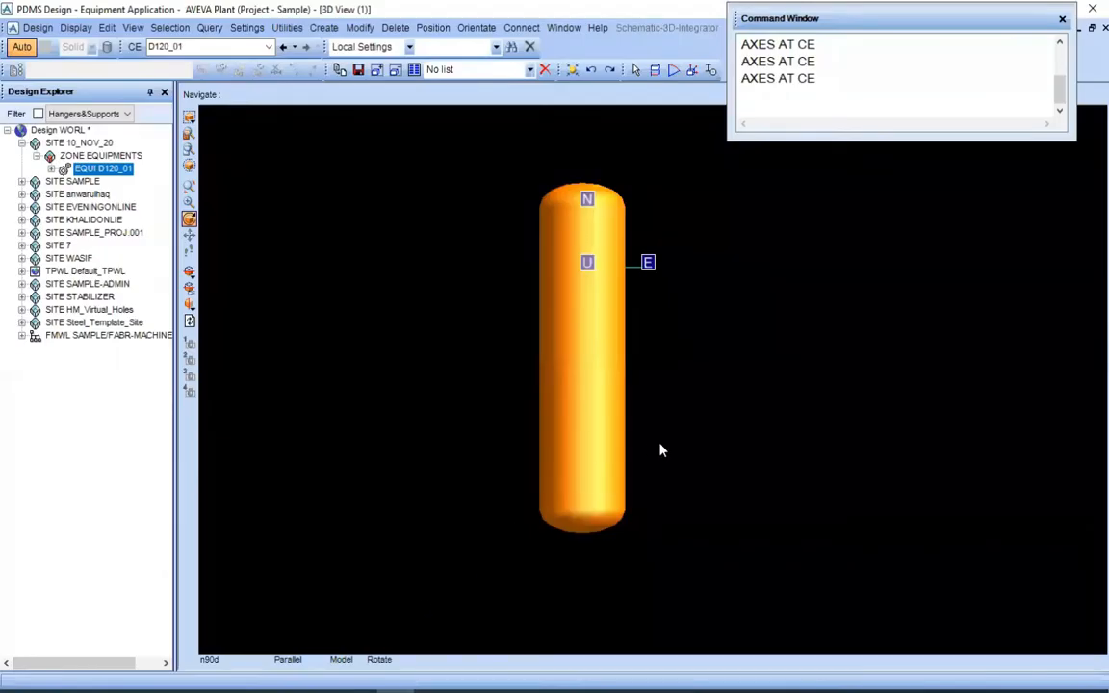
scroll(619, 421, up, 3)
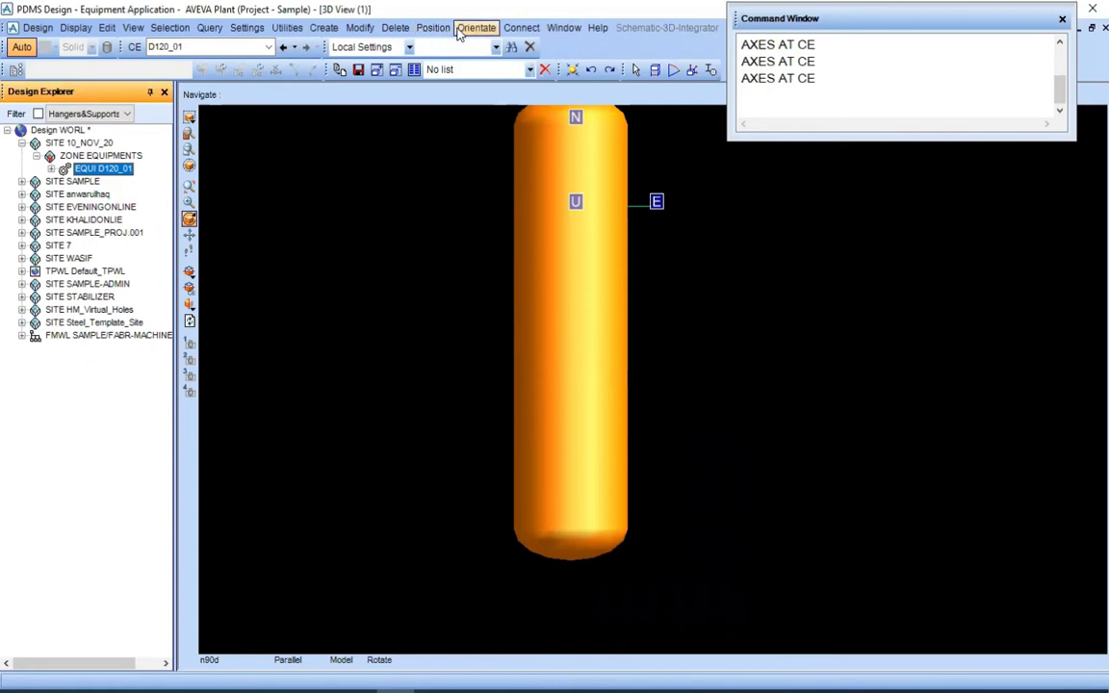
Return to PDMS and move D120_01's equipment origin by ID Point to the southern tan line centre, keeping the new origin
click(436, 29)
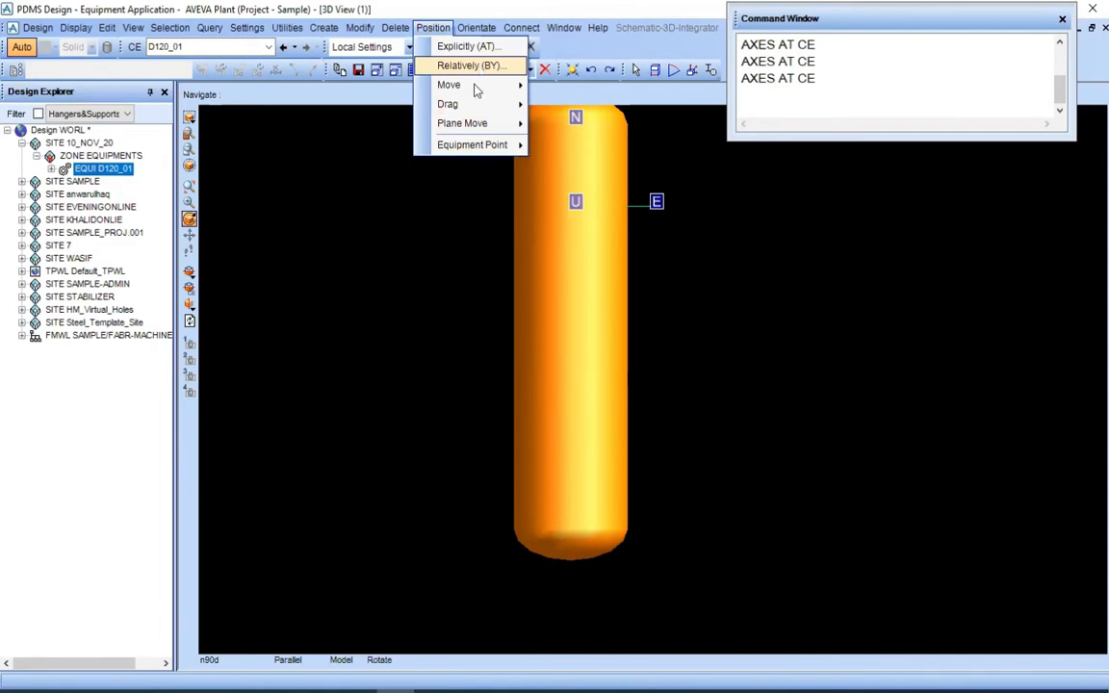
mouse_move(363, 30)
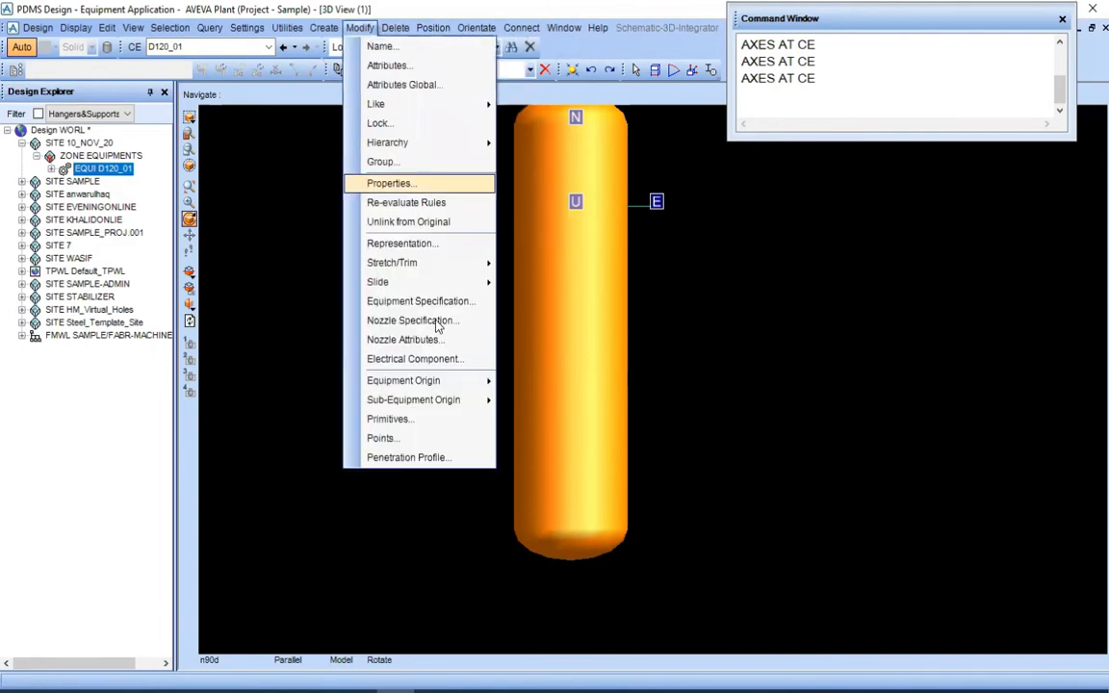
mouse_move(434, 381)
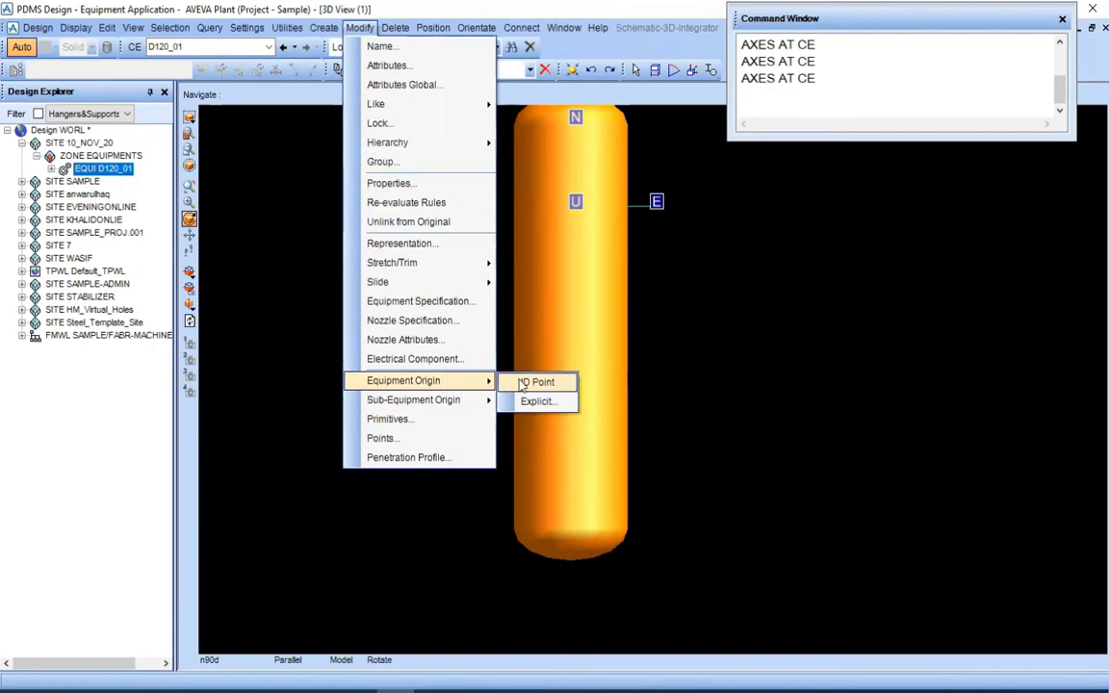
click(522, 383)
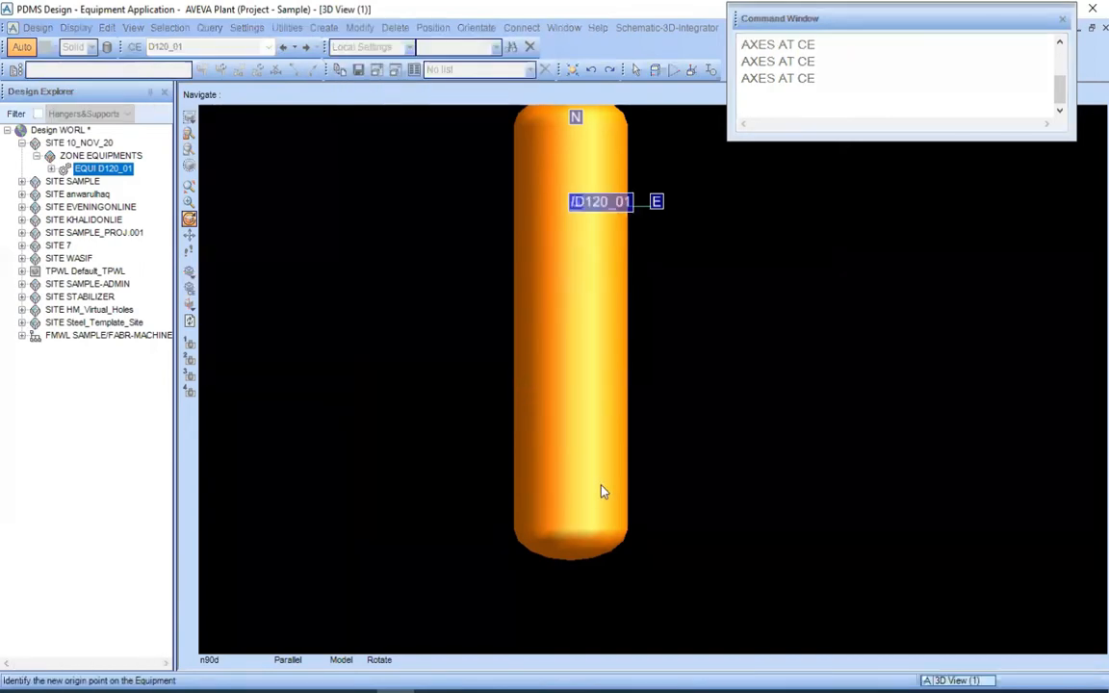
scroll(600, 492, up, 5)
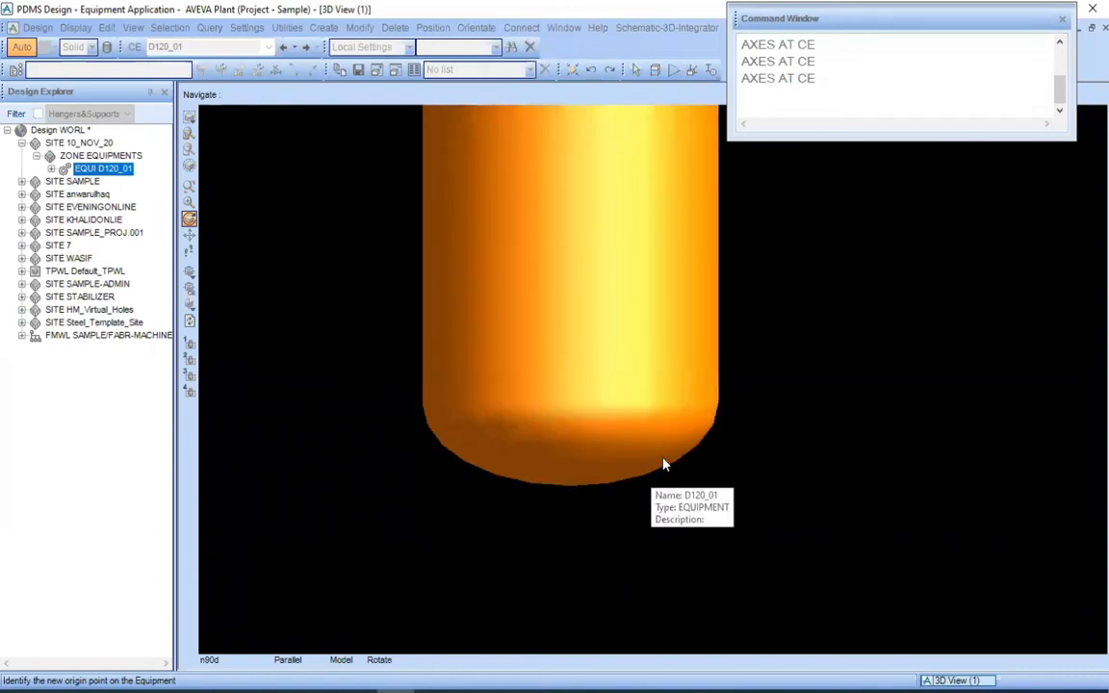
scroll(659, 459, up, 2)
middle_click(458, 403)
scroll(458, 404, down, 3)
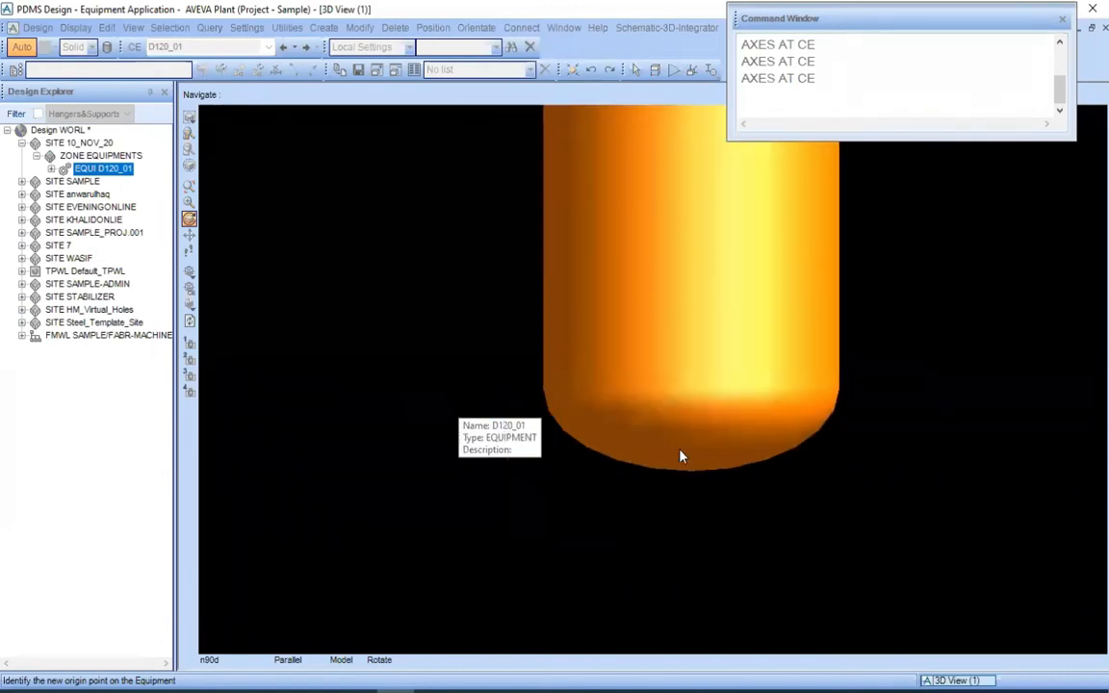
click(690, 389)
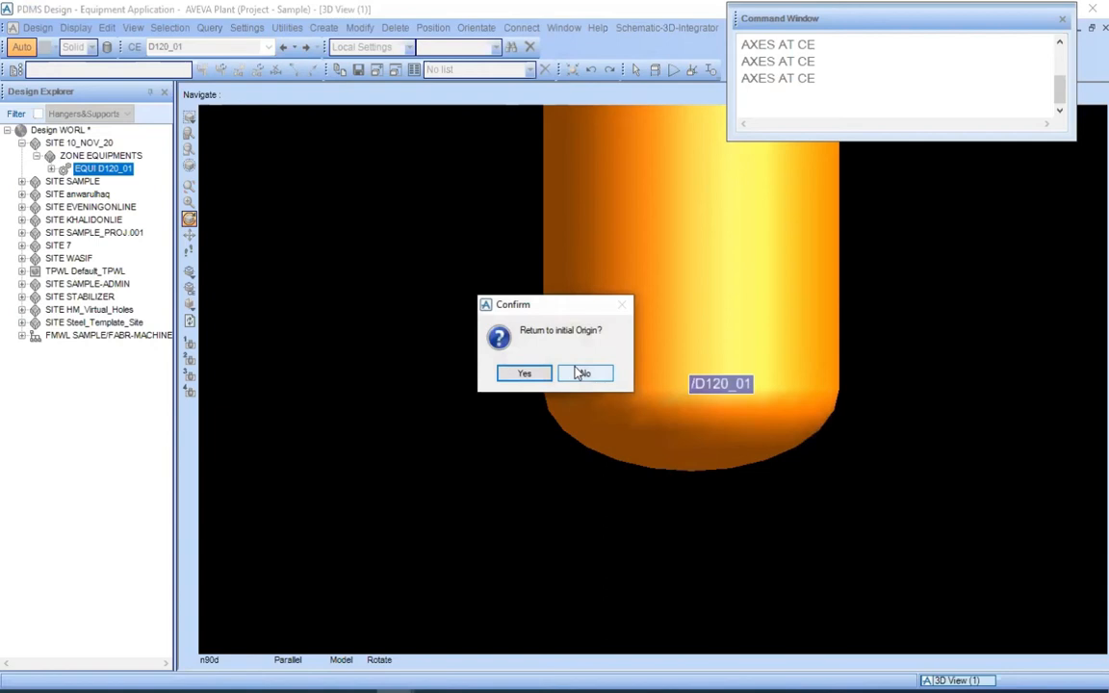
click(582, 373)
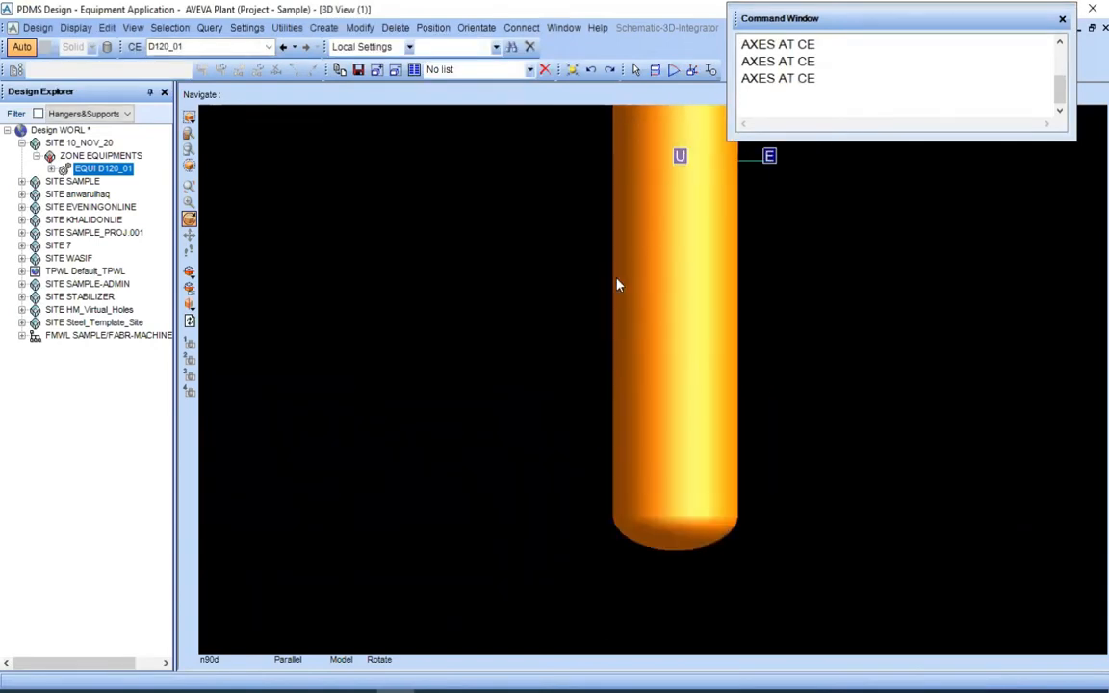
Run AXES AT CE to display D120_01's axes at its new origin and view the whole drum in plan
click(843, 79)
key(Return)
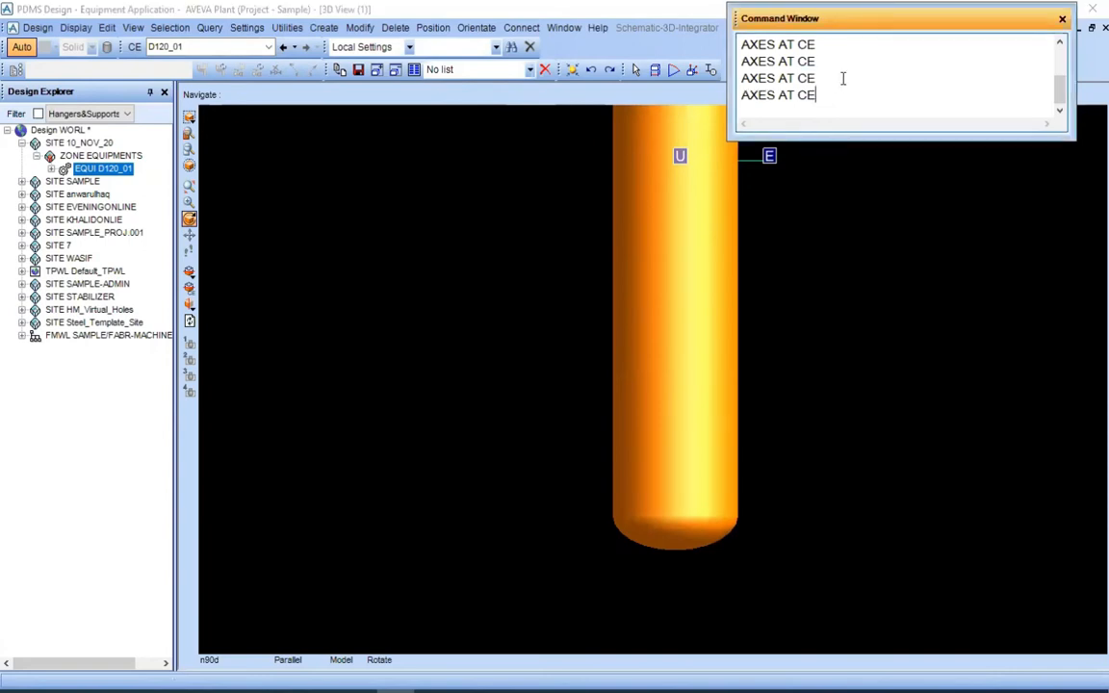
key(Return)
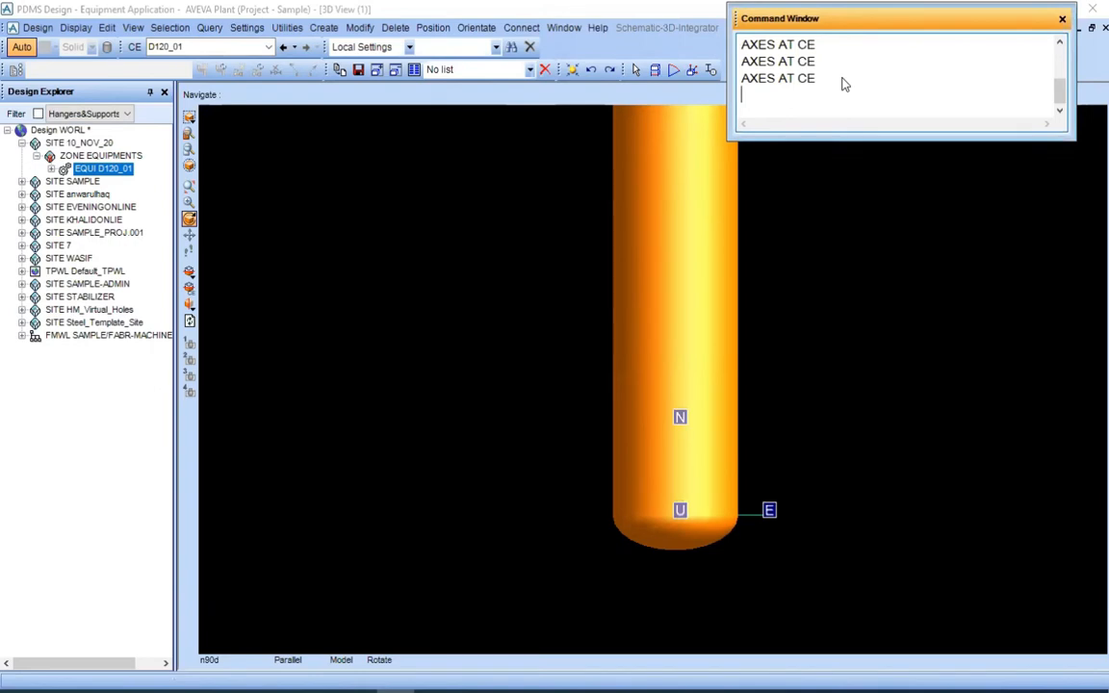
scroll(700, 424, down, 4)
middle_click(699, 411)
scroll(672, 404, up, 3)
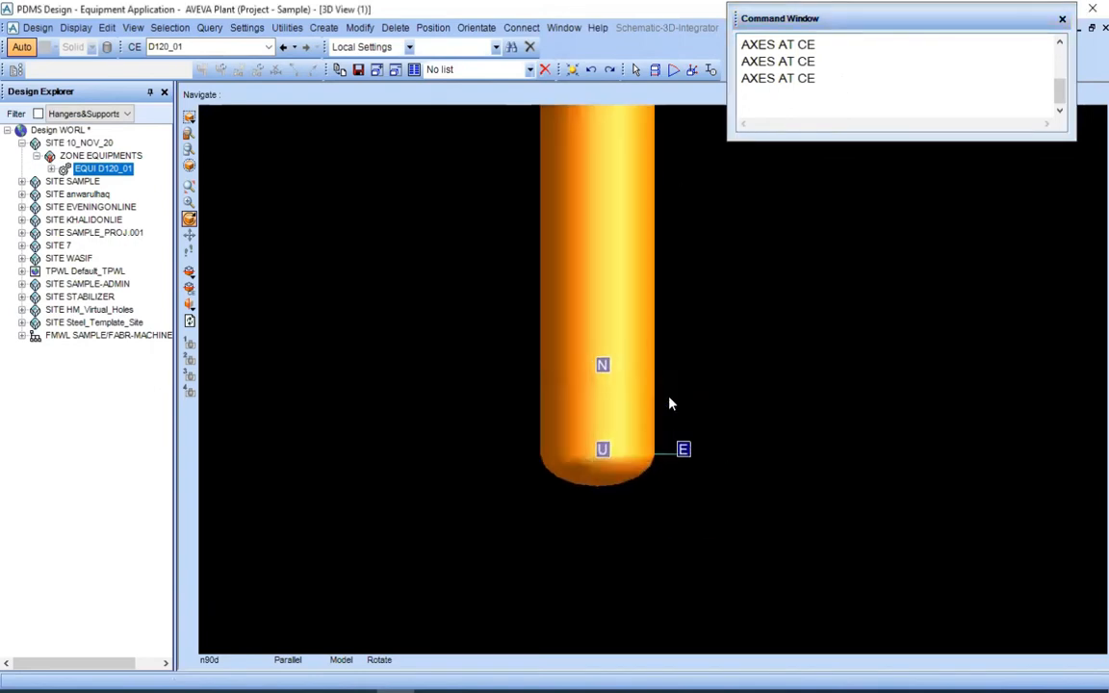
scroll(655, 366, down, 2)
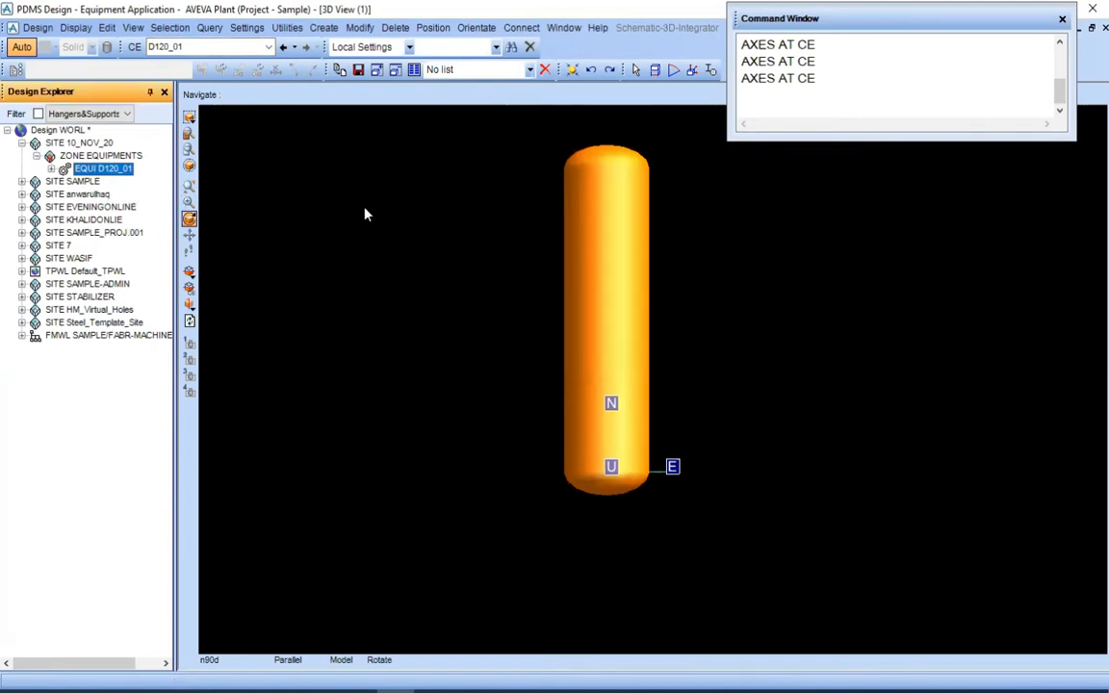
Open explicit positioning for D120_01 with the Origin datum and set its position to North 294502 with respect to World
click(771, 103)
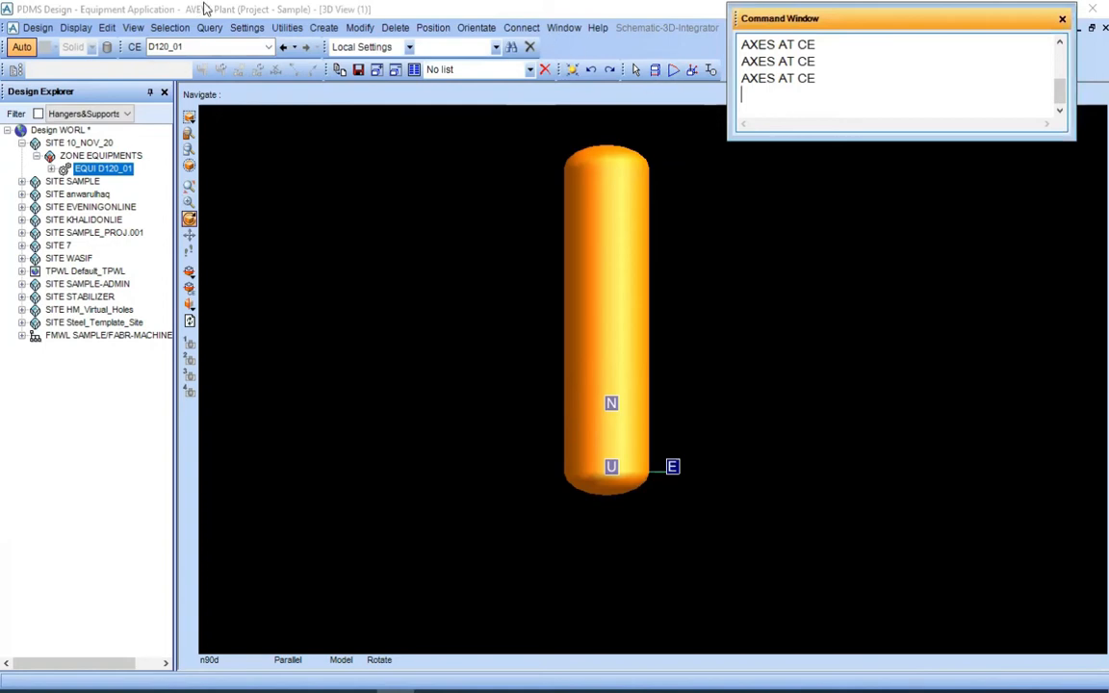
click(441, 29)
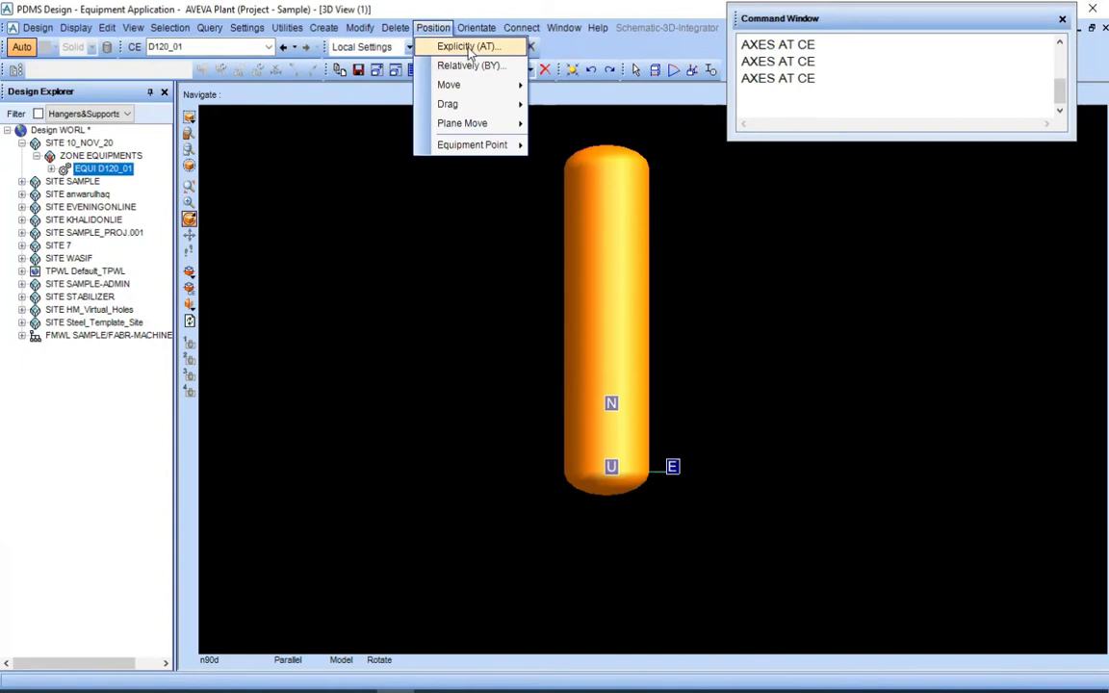
click(468, 50)
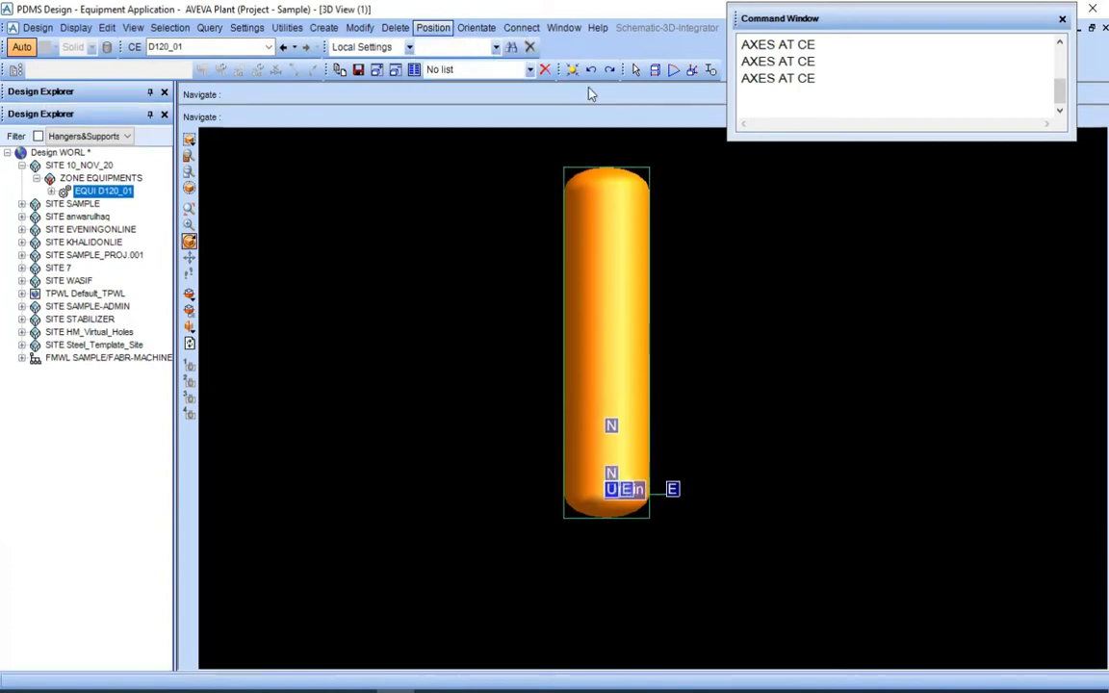
drag(998, 210, 952, 199)
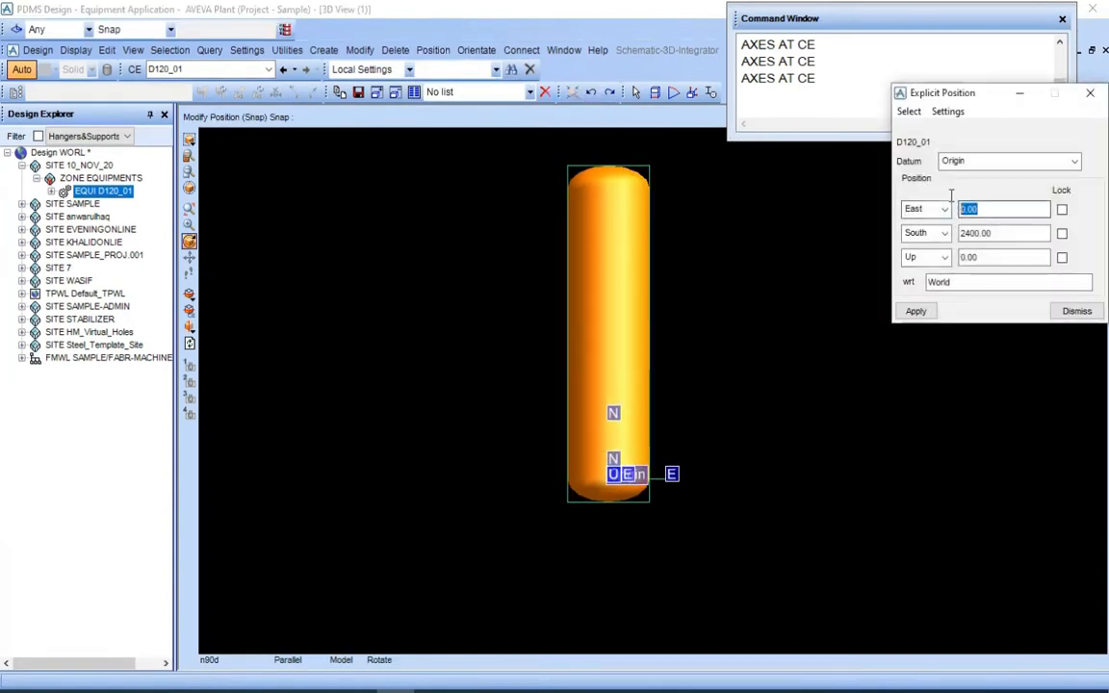
click(996, 212)
drag(1010, 236, 942, 235)
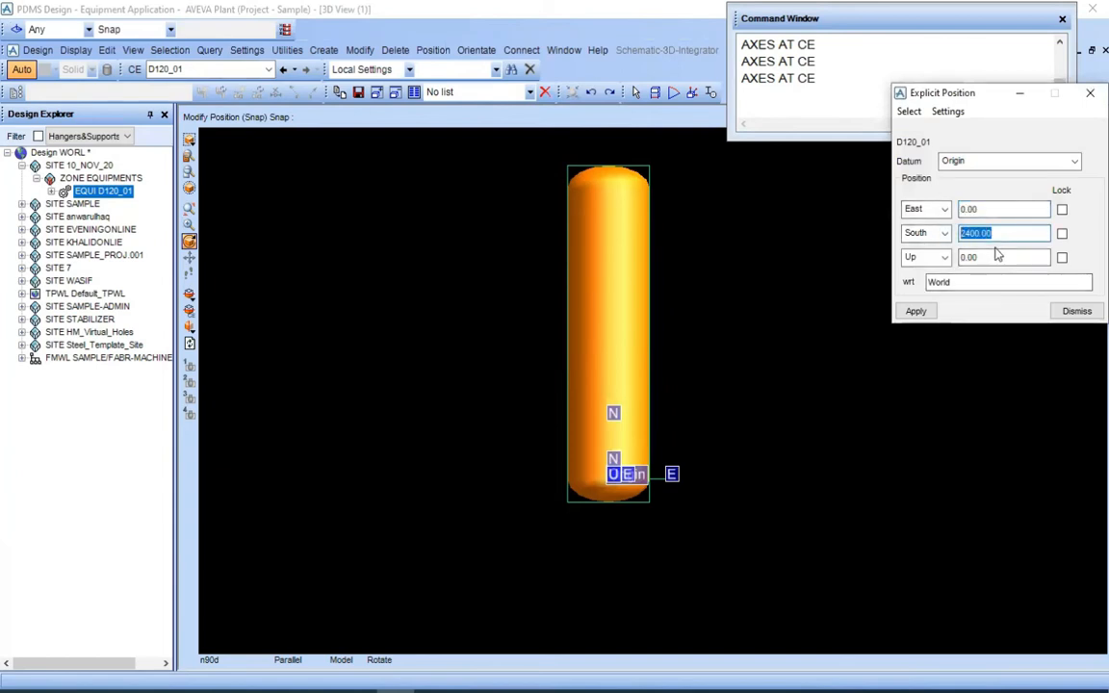
drag(1002, 257, 946, 256)
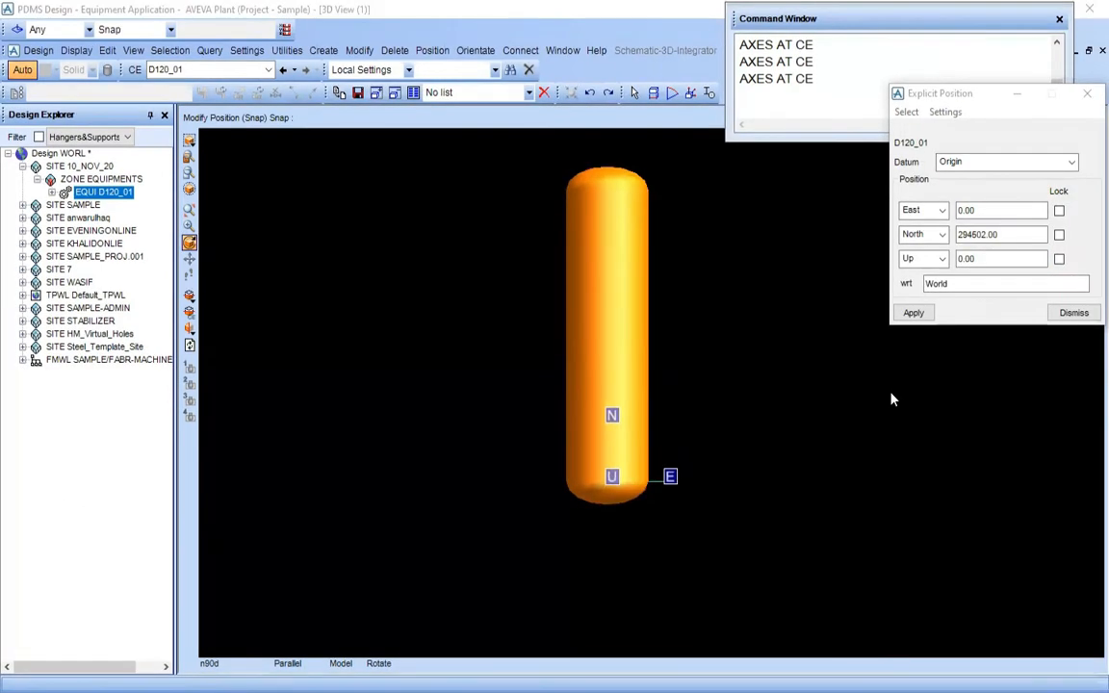
Check D1201's west centreline coordinate on page 3 of PDMS-Training.pdf in Adobe Acrobat Reader, and return to PDMS
middle_click(710, 409)
scroll(710, 409, up, 1)
middle_click(569, 261)
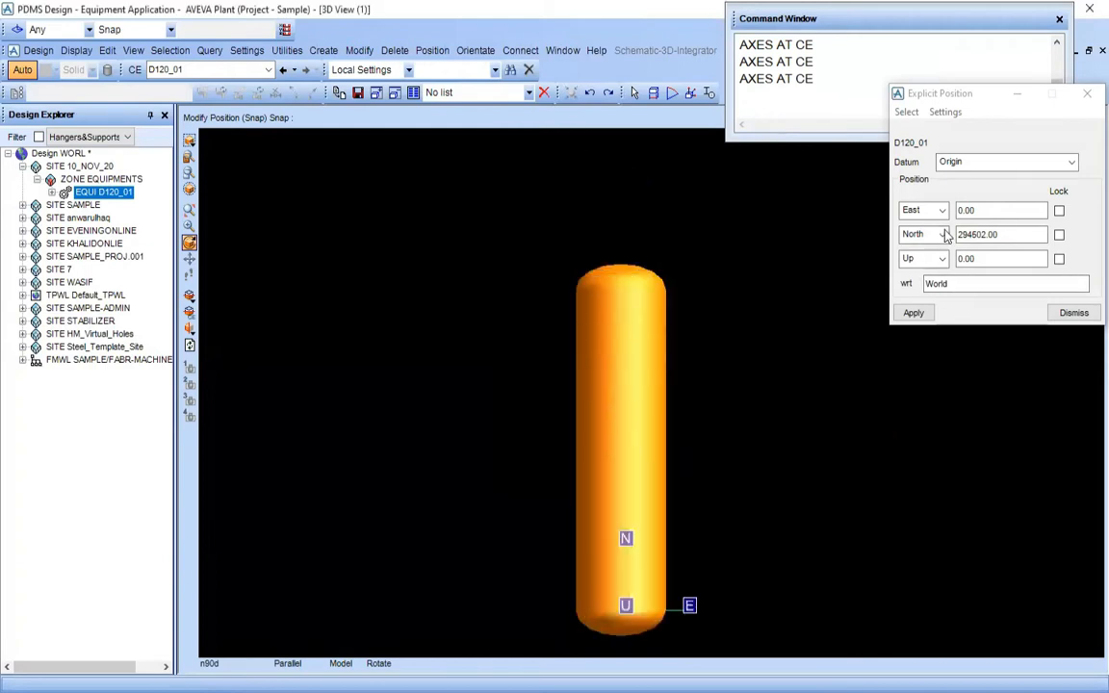
click(359, 692)
drag(622, 430, 517, 345)
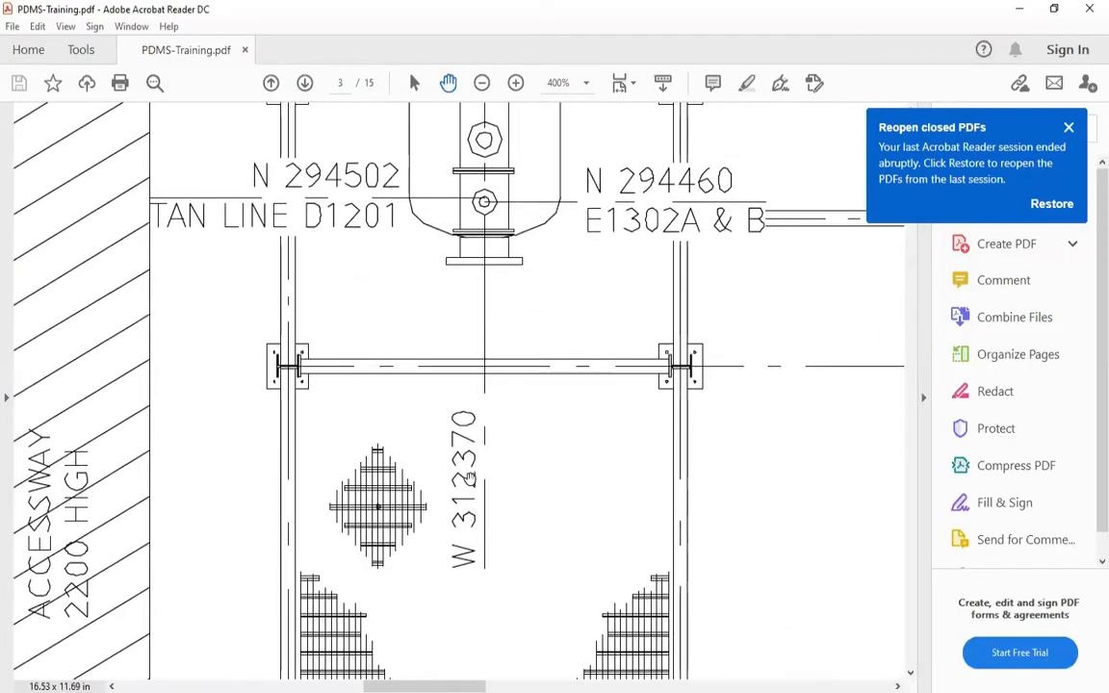
click(489, 692)
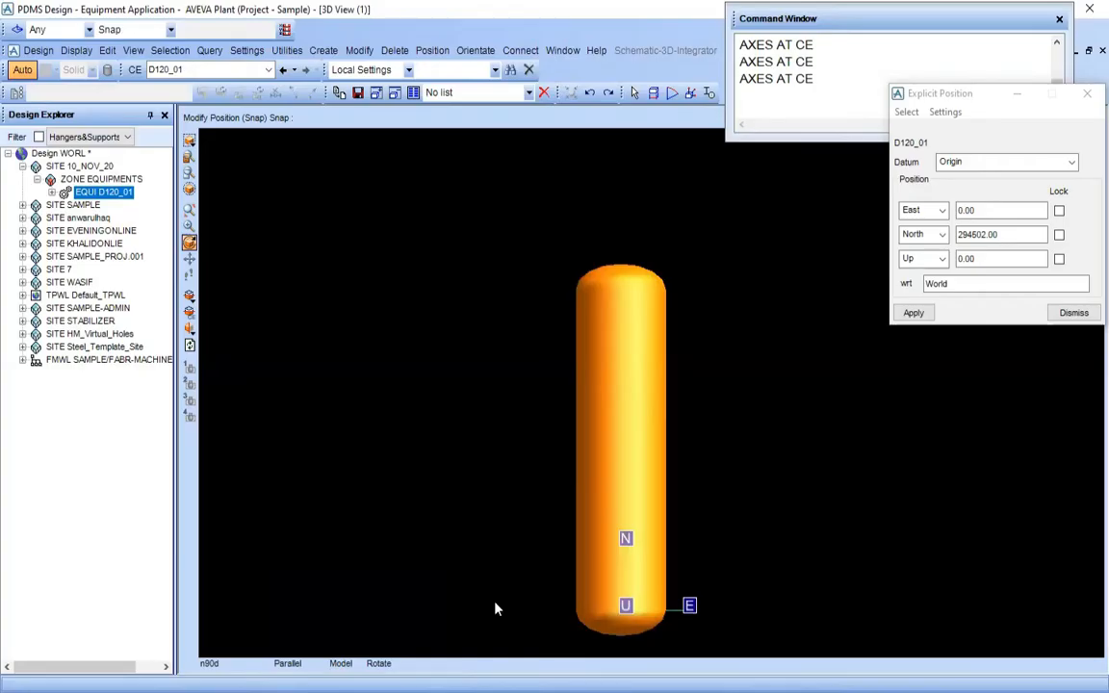
Change D120_01's East direction to West in the explicit position and set the coordinate to 312370
click(924, 210)
click(914, 240)
click(996, 211)
double_click(996, 211)
text(312370)
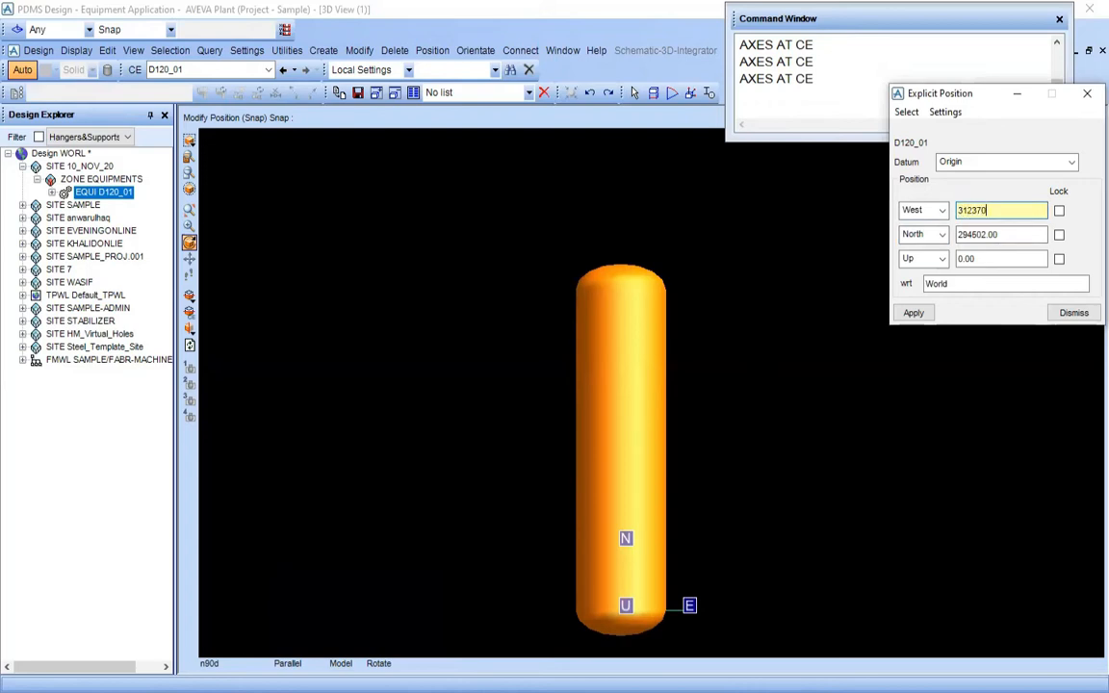
key(Return)
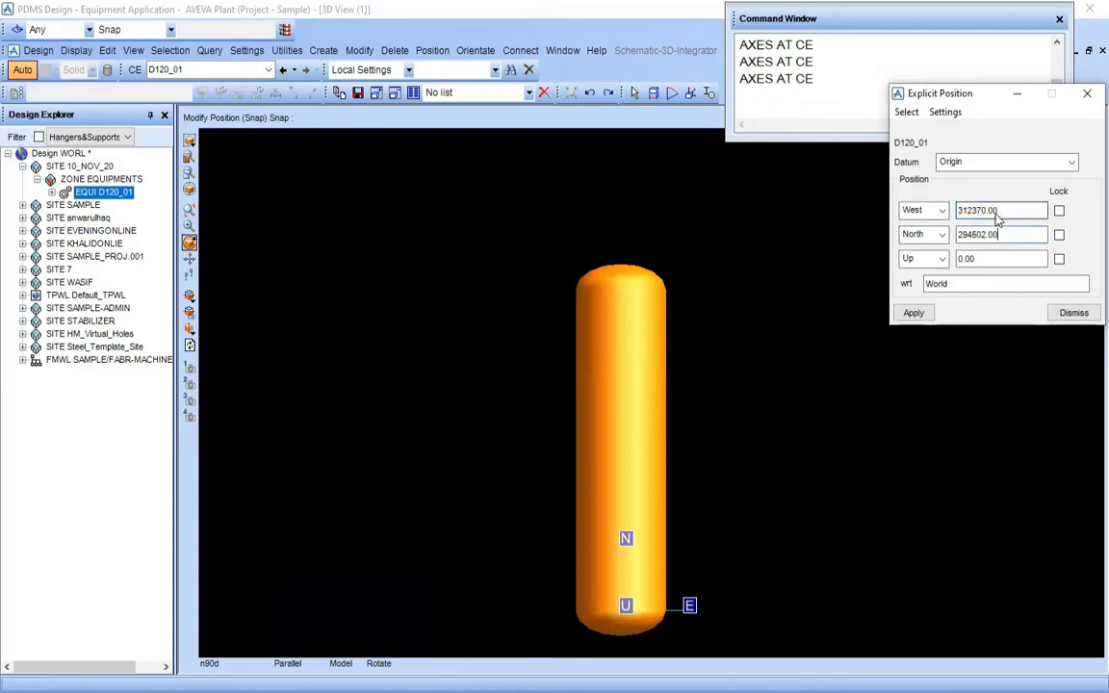
Check D1201's centreline elevation in the general notes on page 3 of PDMS-Training.pdf in Adobe Acrobat Reader, and return to PDMS
double_click(982, 258)
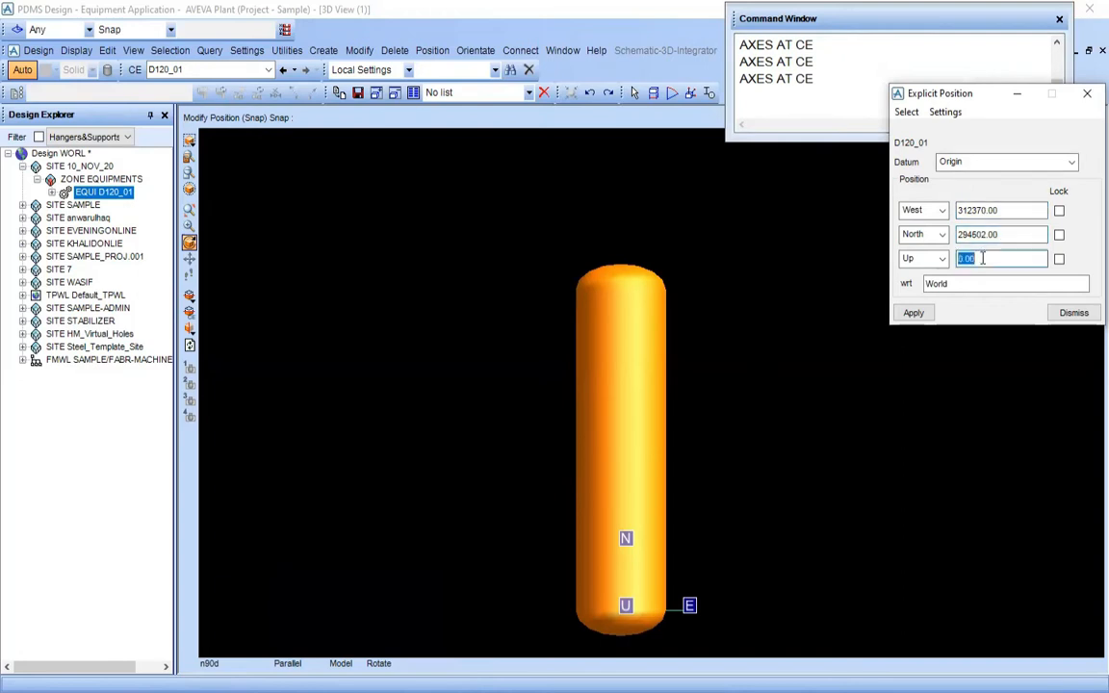
click(709, 380)
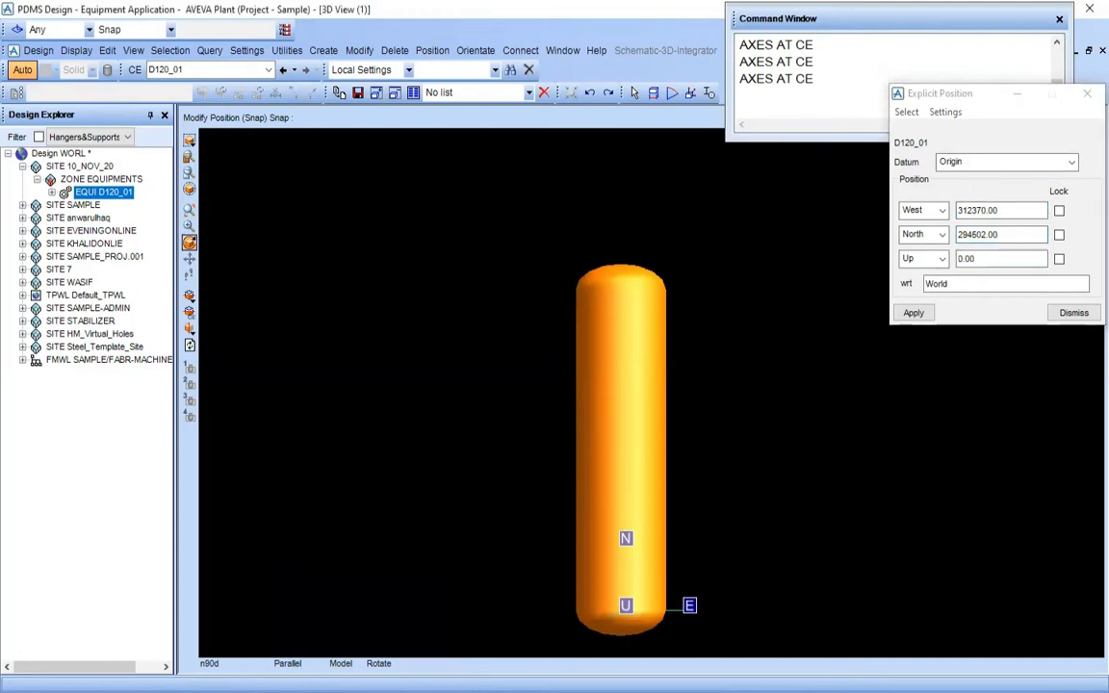
click(375, 645)
ctrl+scroll(466, 491, down, 1)
ctrl+scroll(467, 491, down, 1)
drag(656, 408, 213, 428)
drag(524, 402, 195, 528)
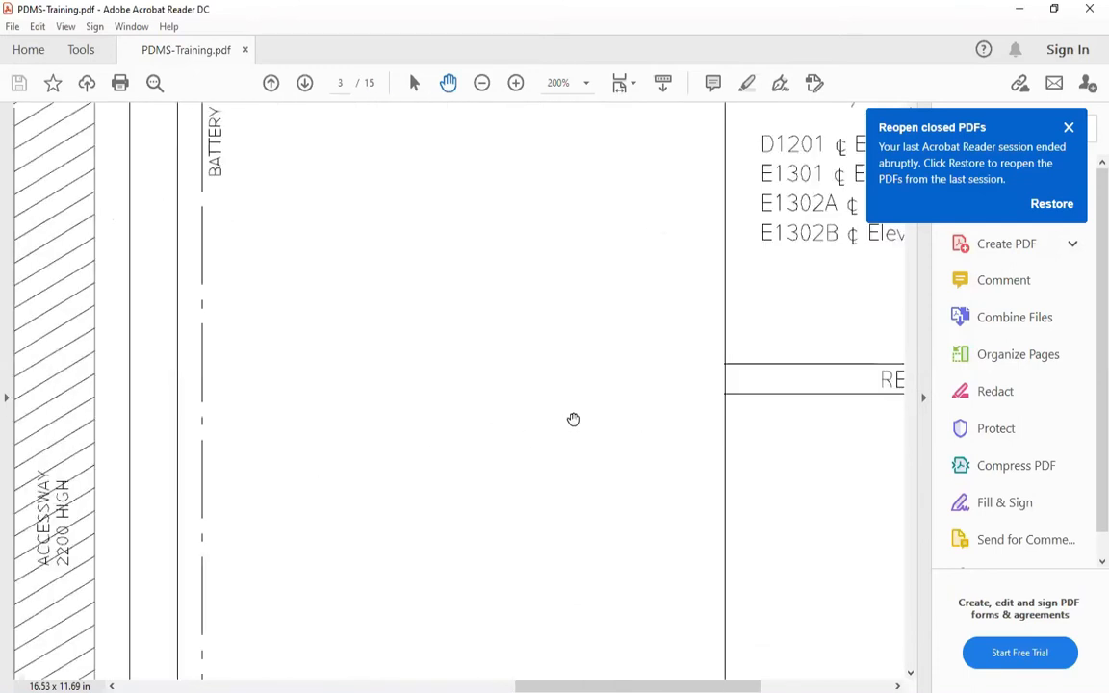
ctrl+scroll(573, 419, down, 2)
drag(784, 286, 614, 401)
ctrl+scroll(702, 371, up, 3)
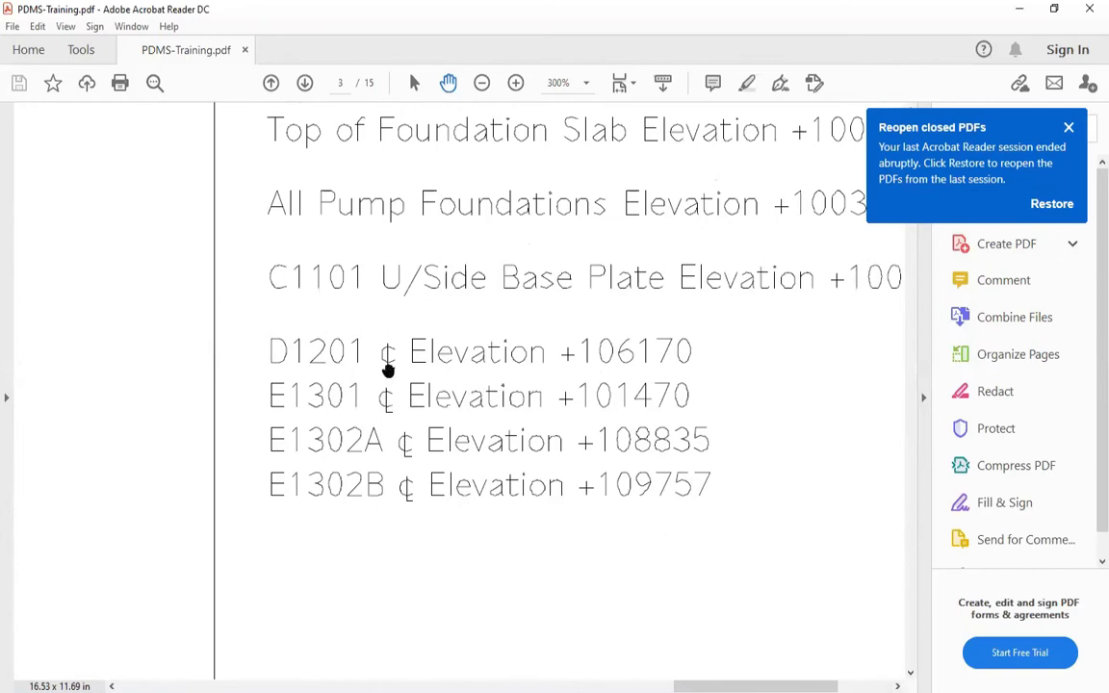
drag(544, 367, 507, 337)
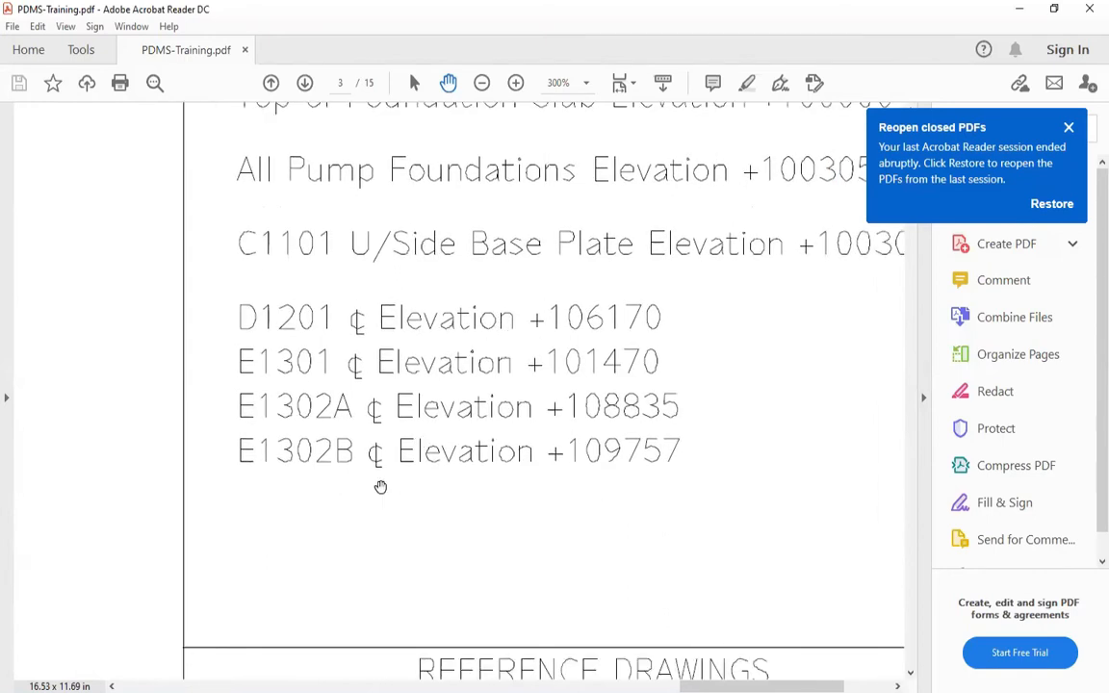
key(alt+Tab)
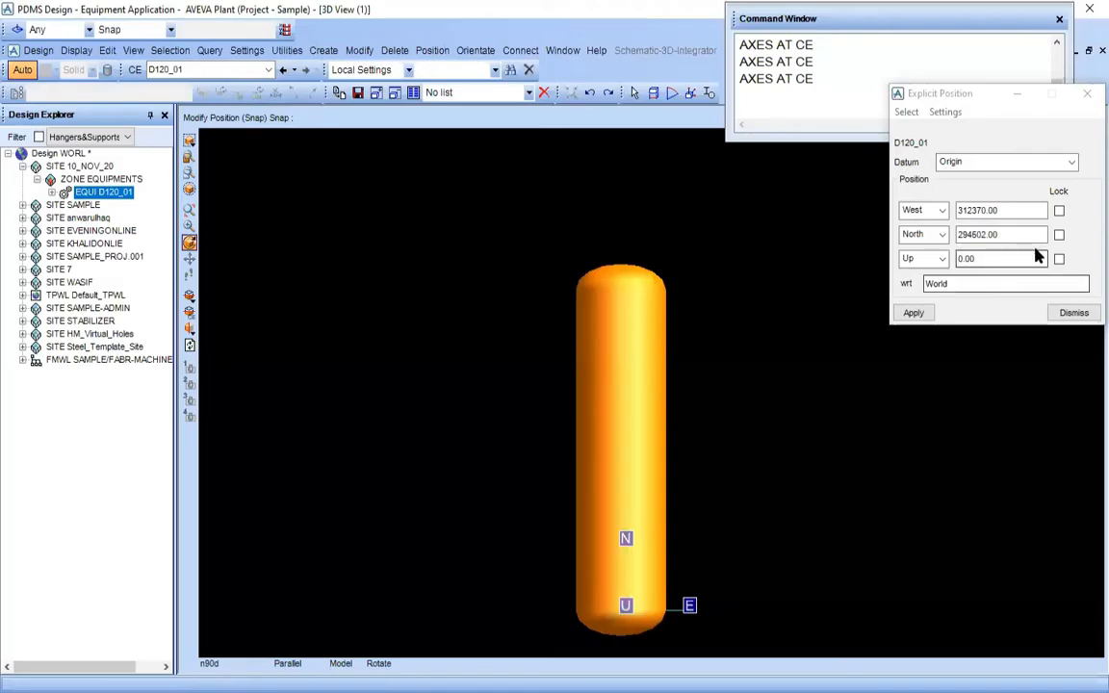
Set D120_01's Up coordinate to 106170, apply the explicit position and close its form
double_click(996, 261)
text(10617)
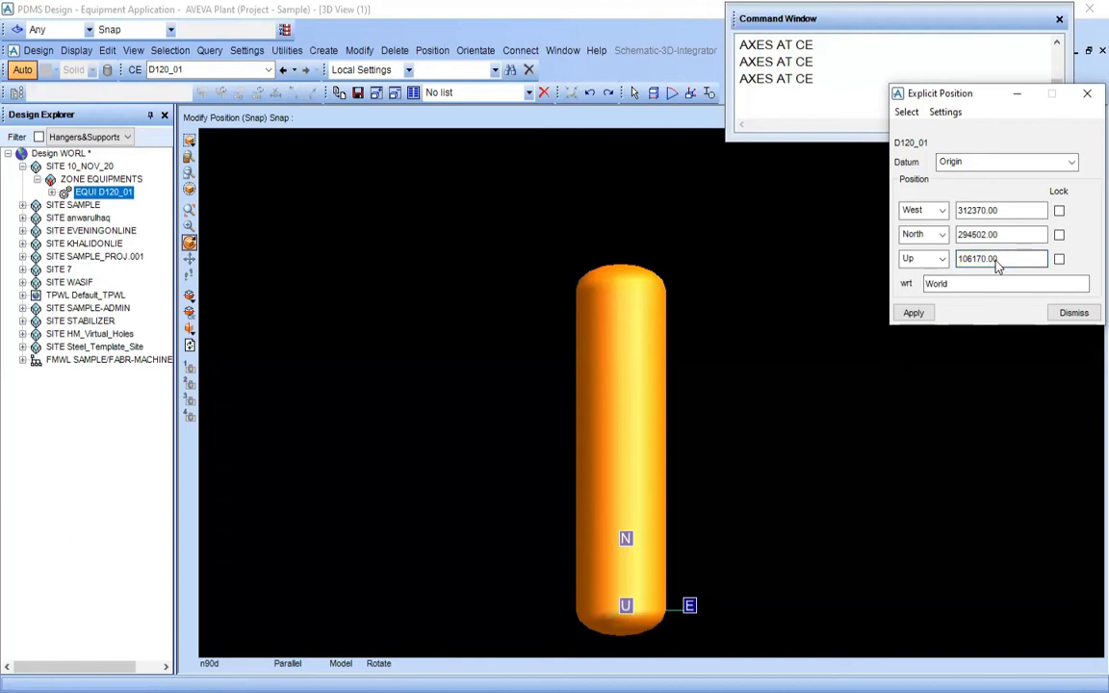
click(924, 316)
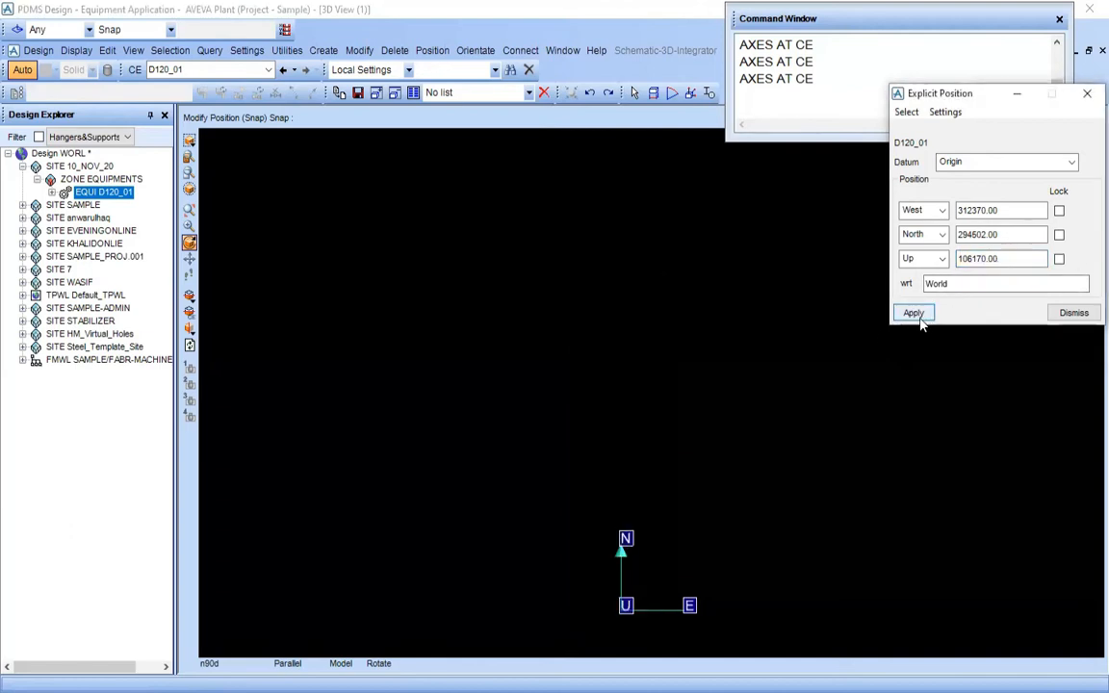
click(1076, 314)
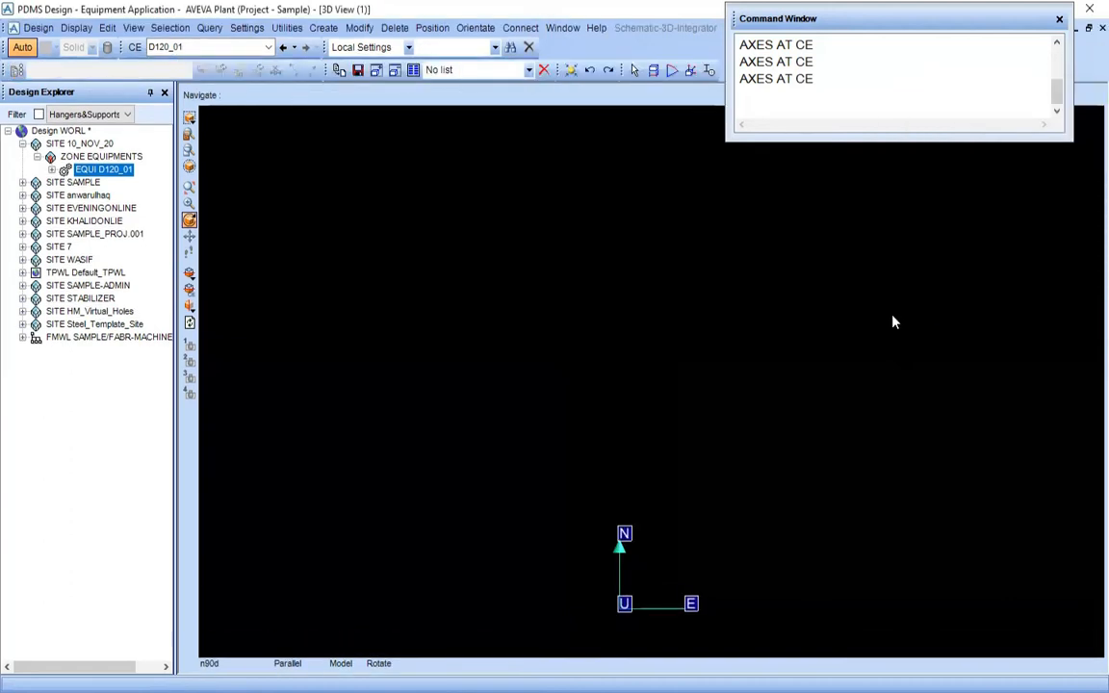
Fit the 3D view to the relocated D120_01 and rotate it to show the whole drum and its supports obliquely
middle_drag(768, 394, 728, 453)
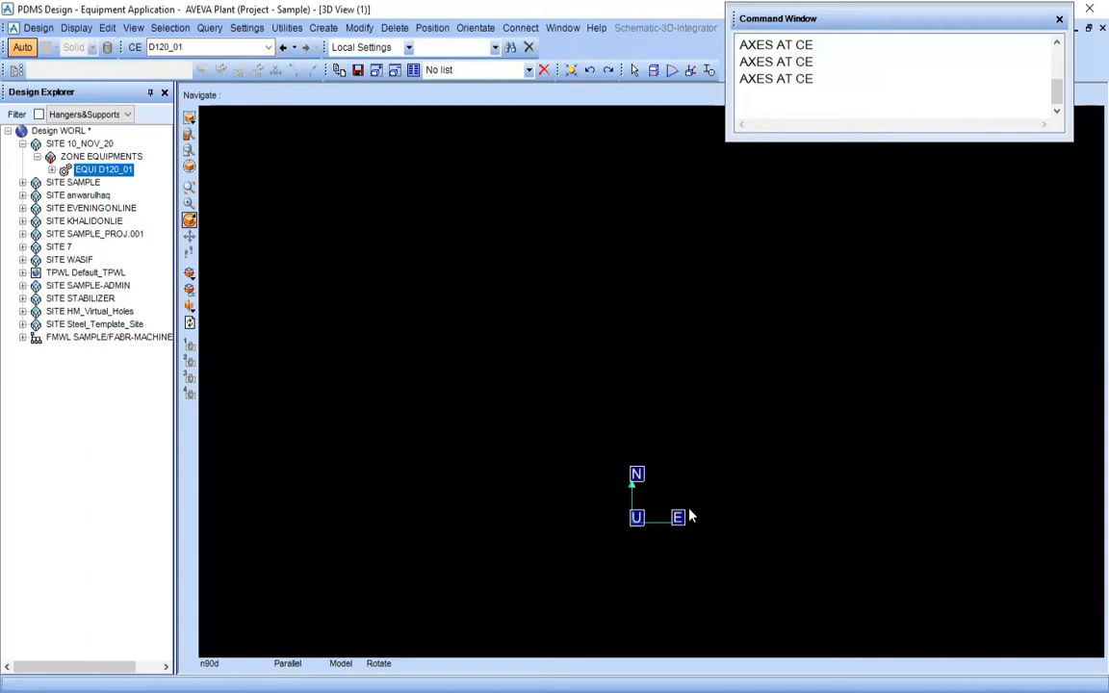
scroll(525, 372, down, 5)
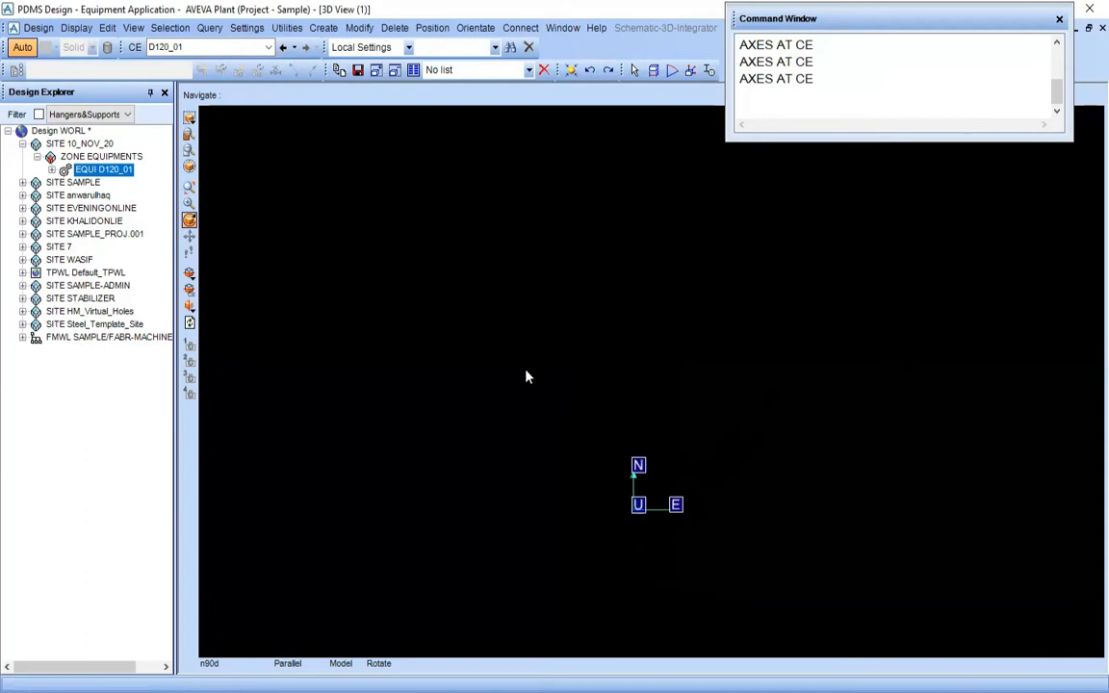
middle_click(630, 473)
scroll(659, 422, up, 2)
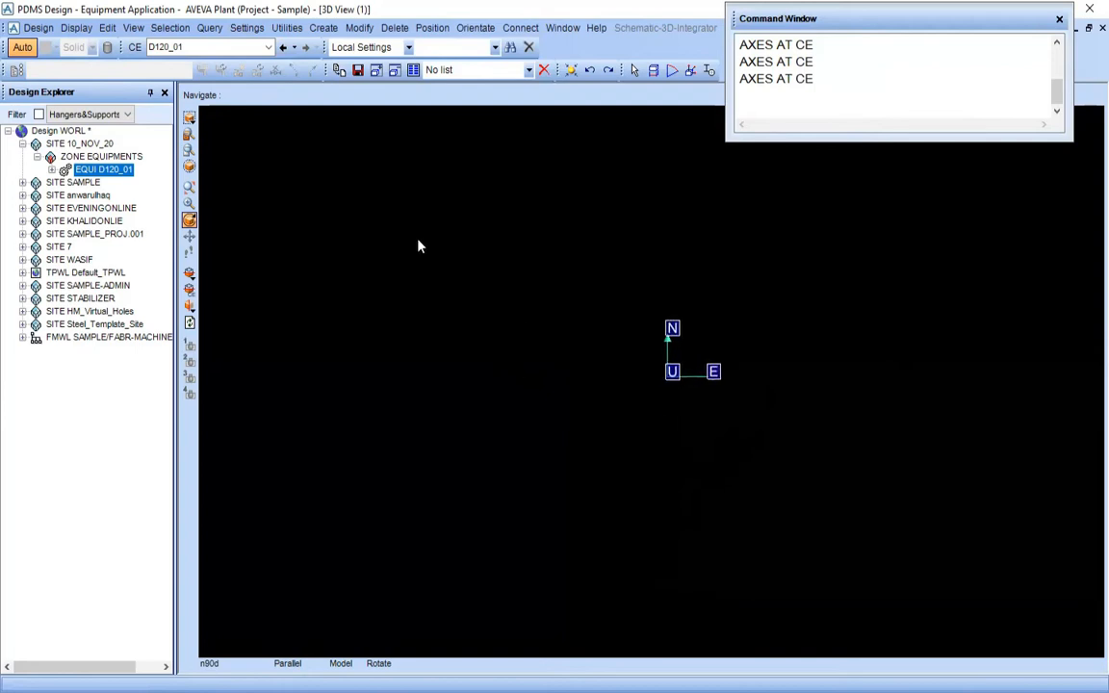
click(190, 119)
middle_drag(685, 409, 758, 347)
scroll(760, 358, up, 3)
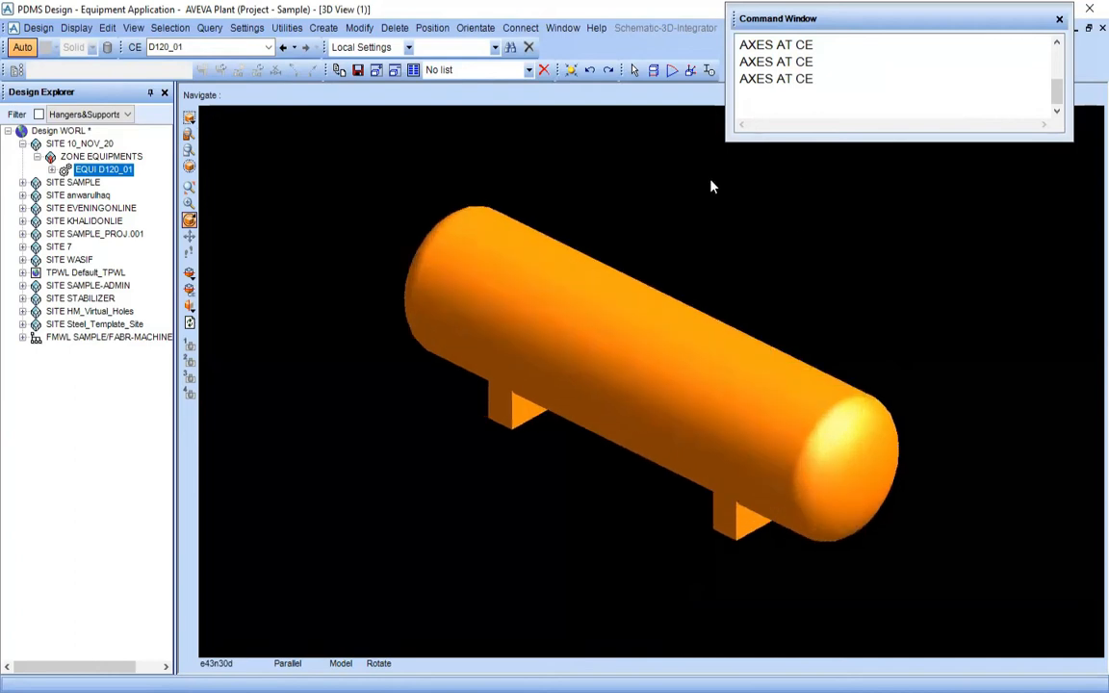
Expand D120_01 in the Design Explorer and reopen its explicit position to review the West, North and Up coordinates
double_click(102, 173)
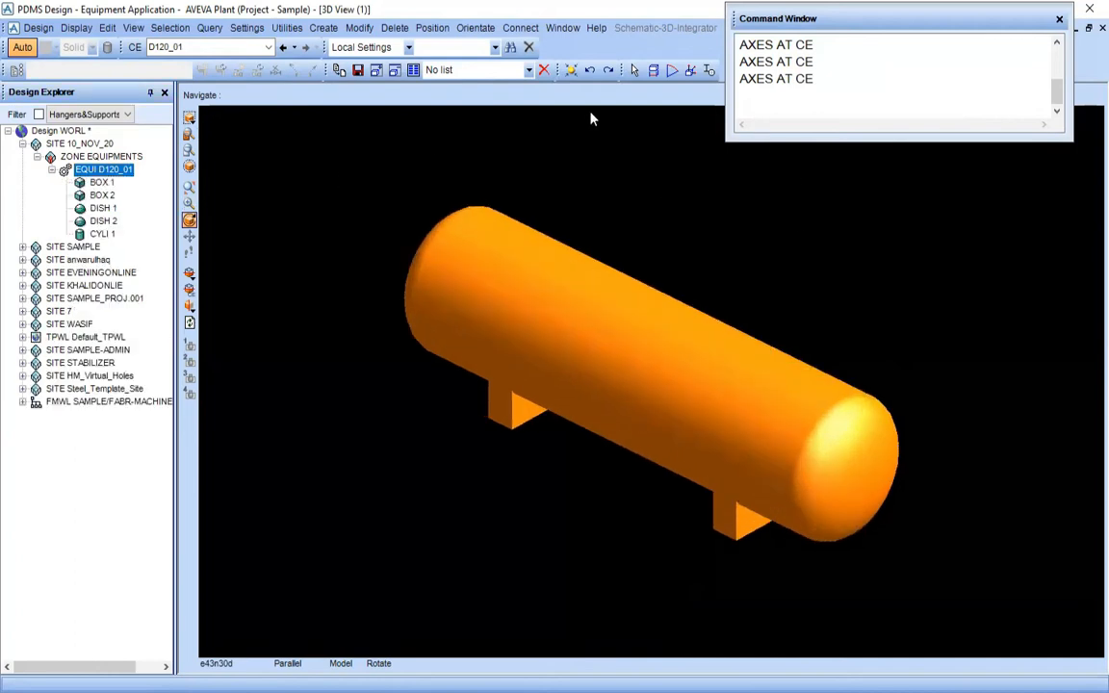
click(432, 27)
click(463, 53)
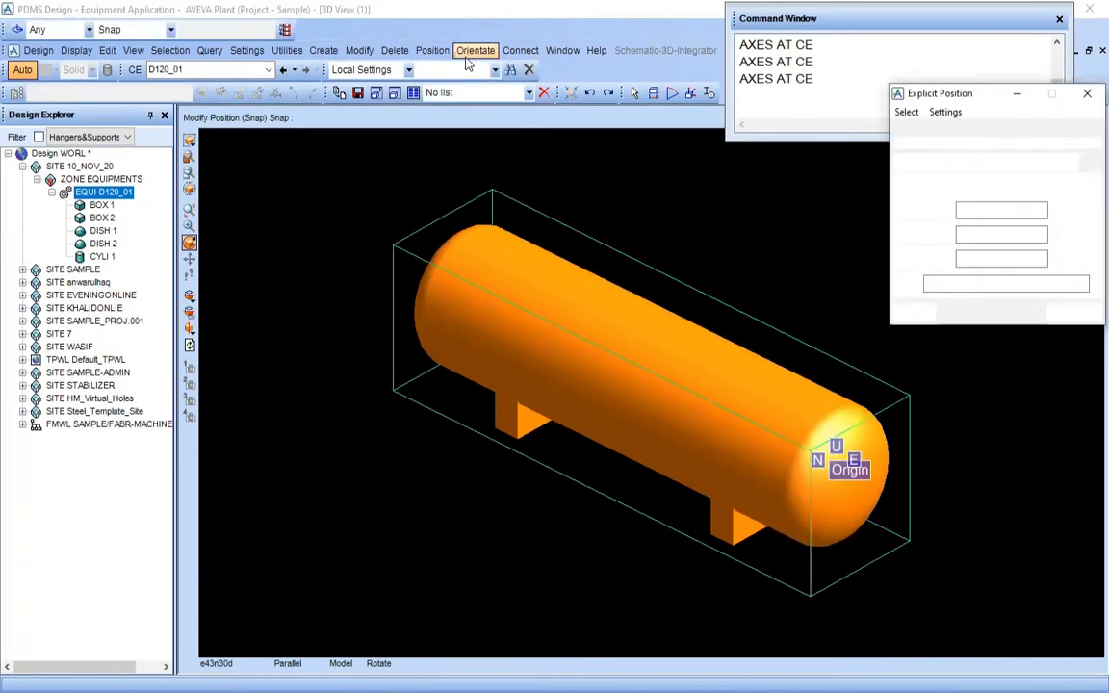
drag(1015, 210, 960, 208)
drag(1014, 234, 960, 260)
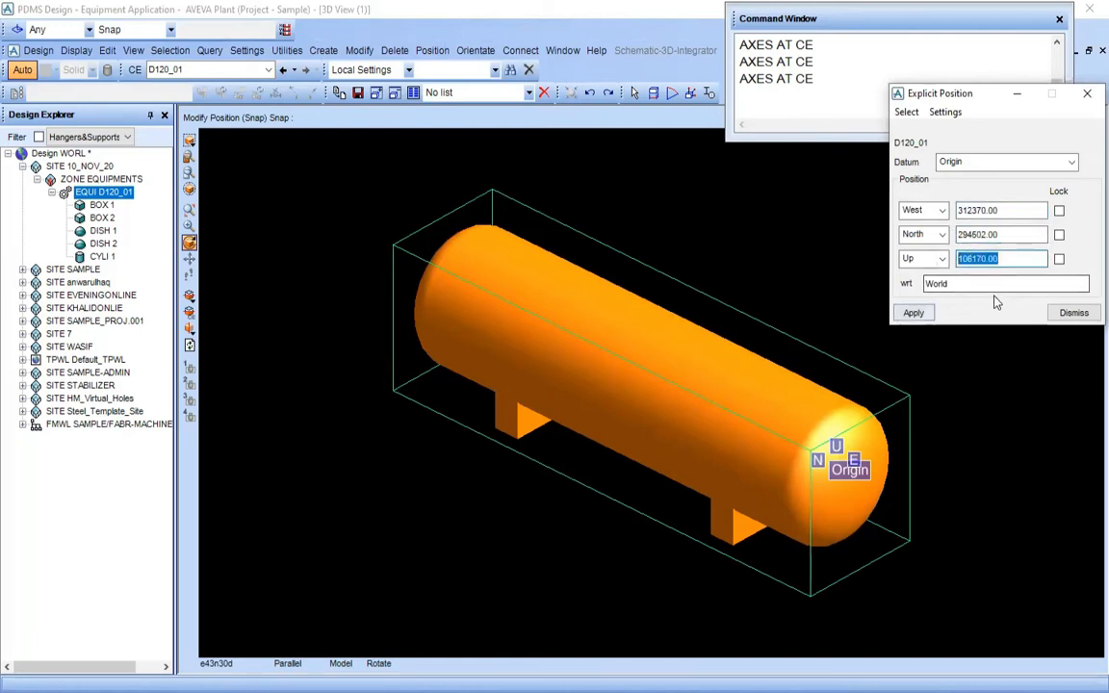
click(810, 401)
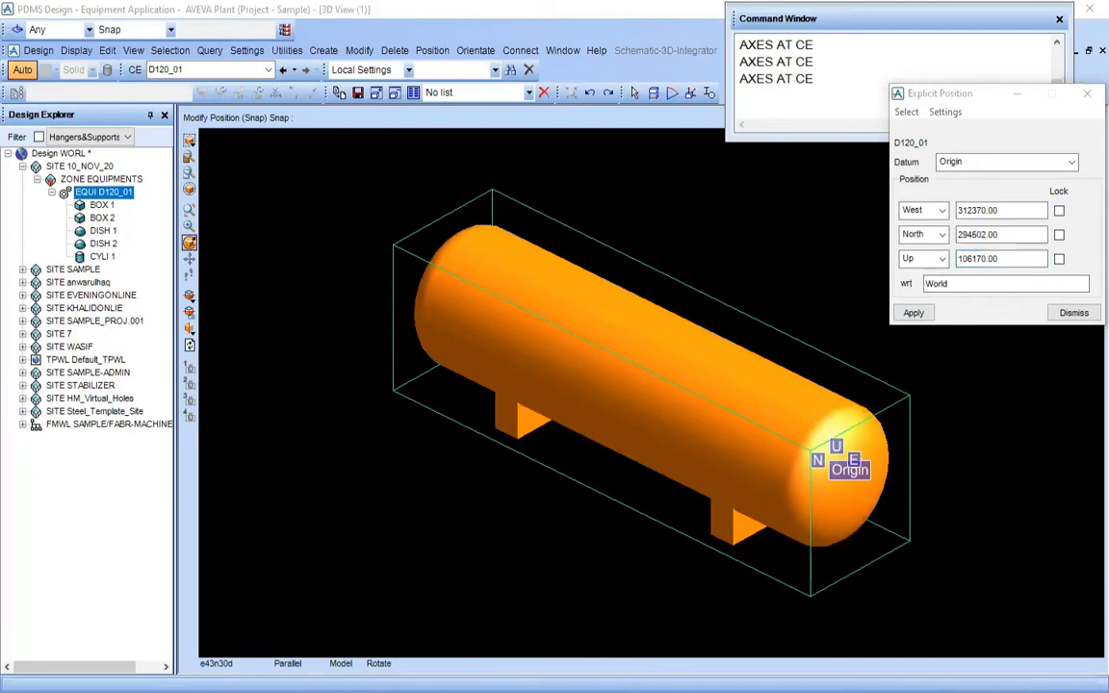
Switch to PDMS-Training.pdf in Acrobat Reader and compare D1201's elevation, tan line north and west centreline coordinates on page 3
key(alt+Tab)
drag(353, 364, 521, 356)
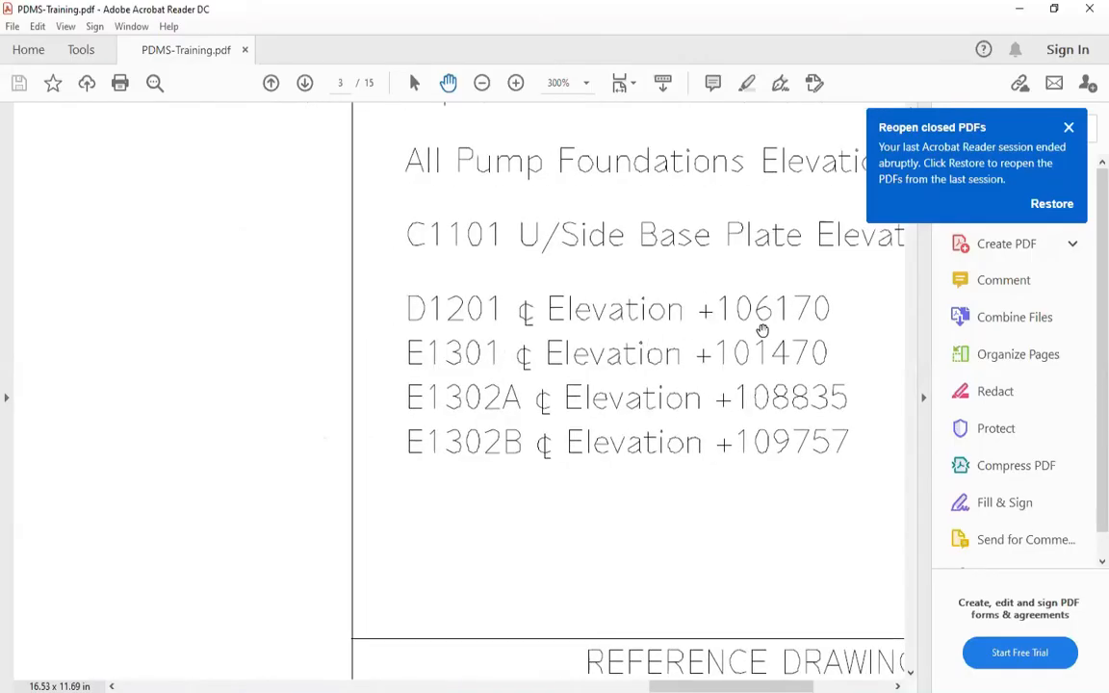
ctrl+scroll(759, 324, down, 5)
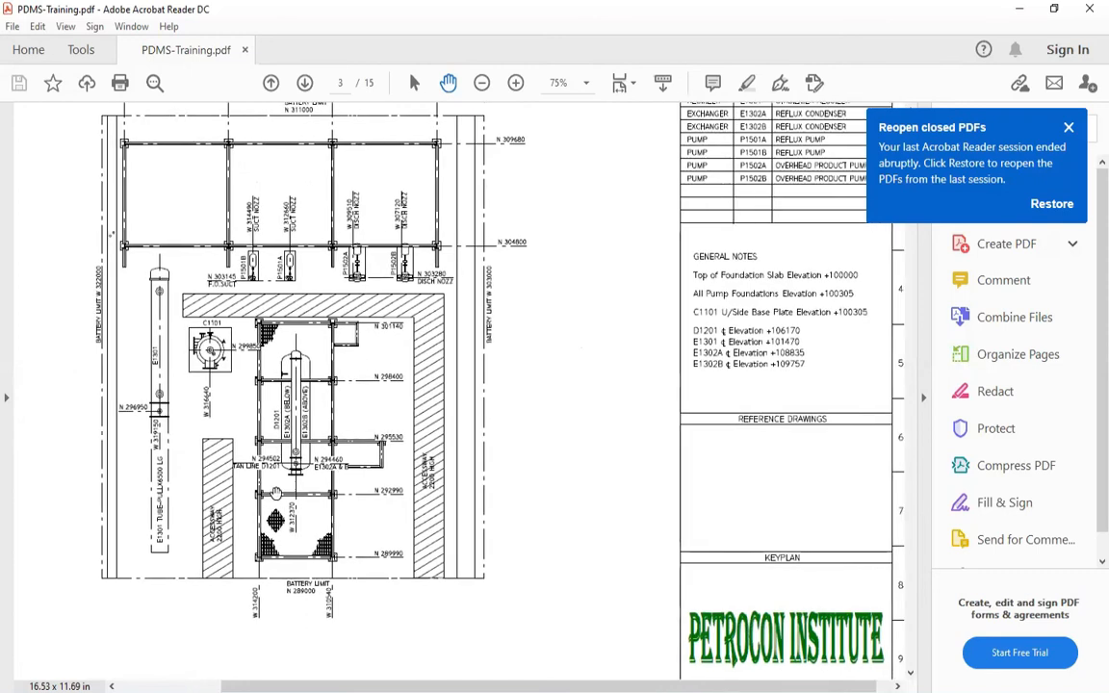
ctrl+scroll(265, 517, up, 5)
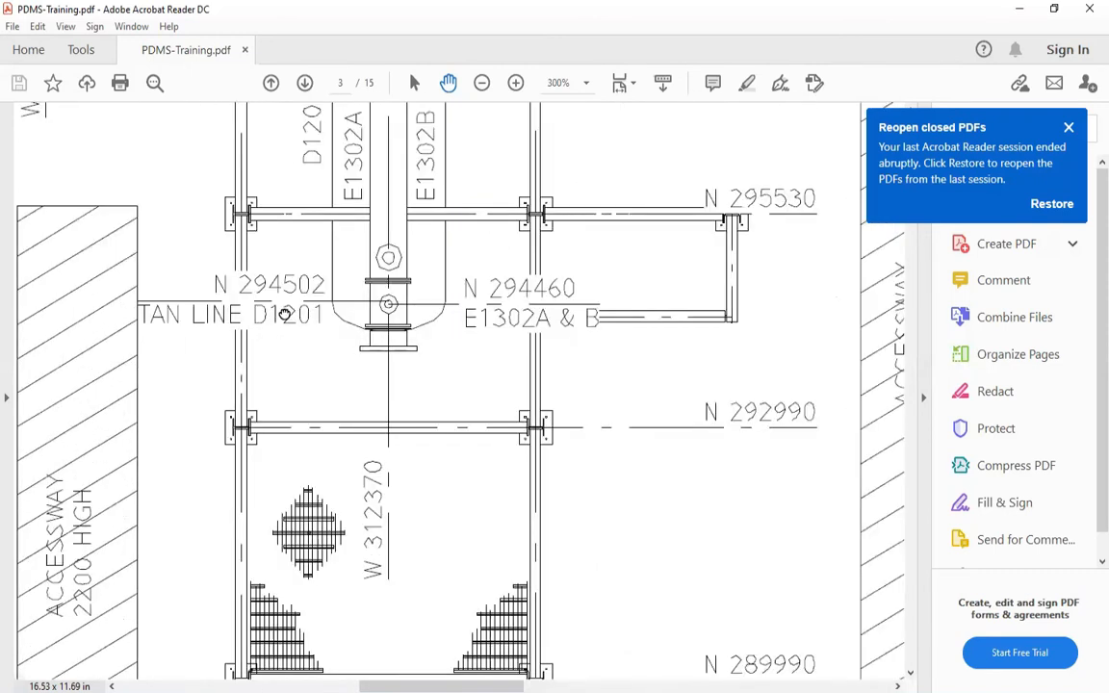
drag(287, 312, 370, 282)
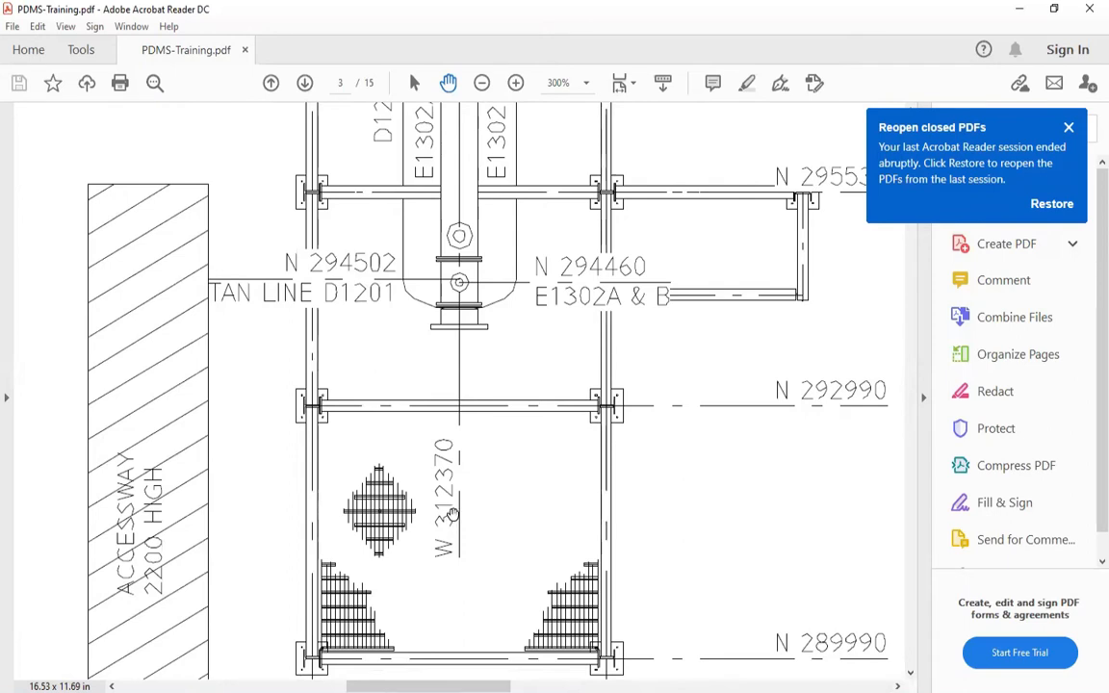
drag(453, 513, 421, 431)
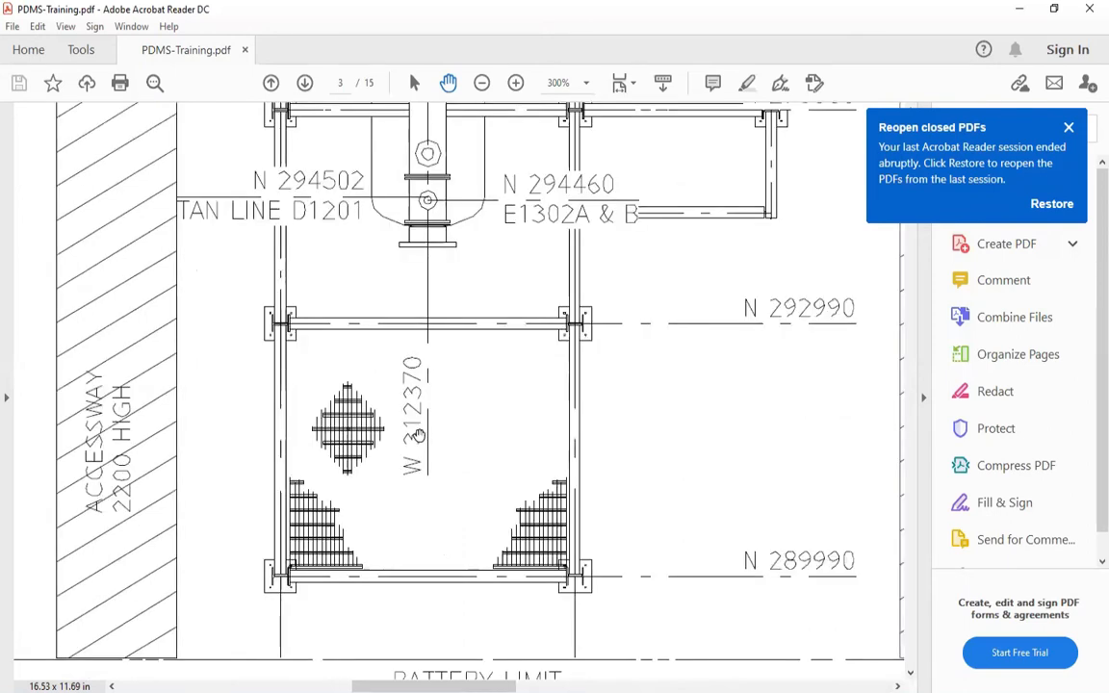
ctrl+scroll(414, 435, down, 3)
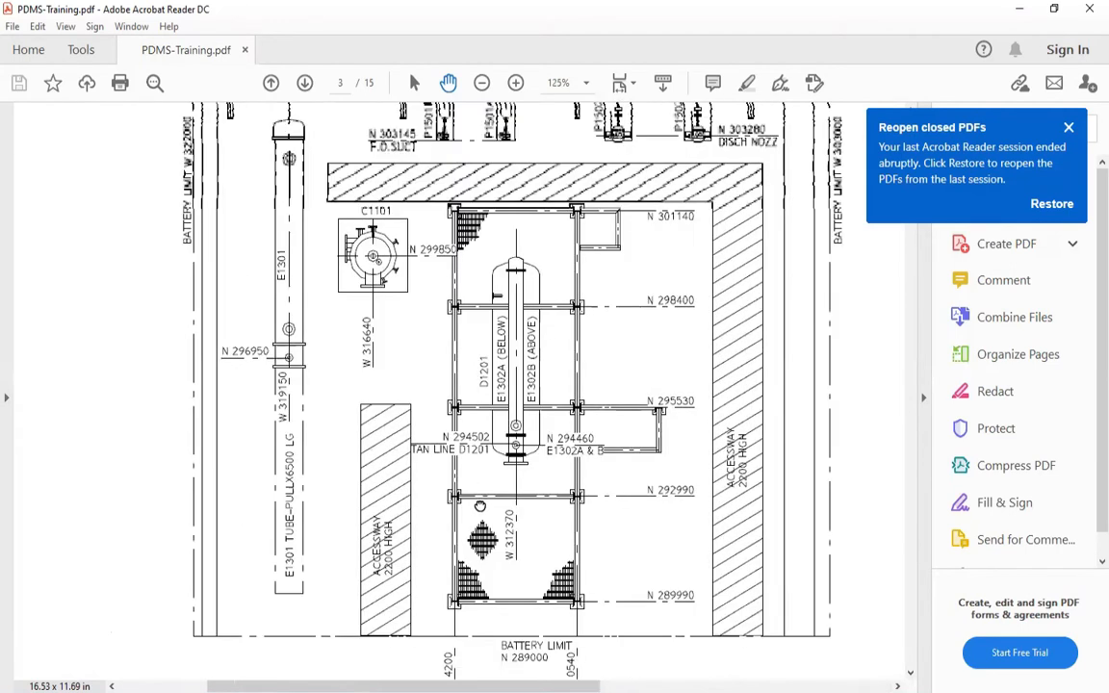
drag(513, 479, 489, 465)
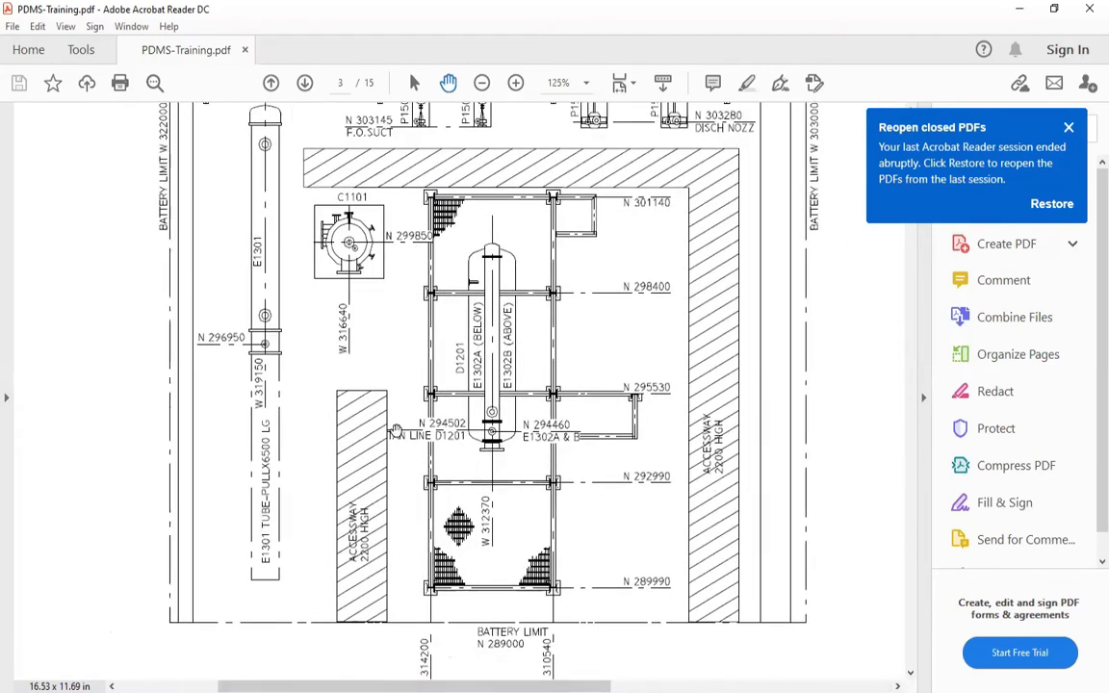
Find the reflux drum D1201 drawing on page 11 of PDMS-Training.pdf
key(ctrl+0)
scroll(397, 428, down, 10)
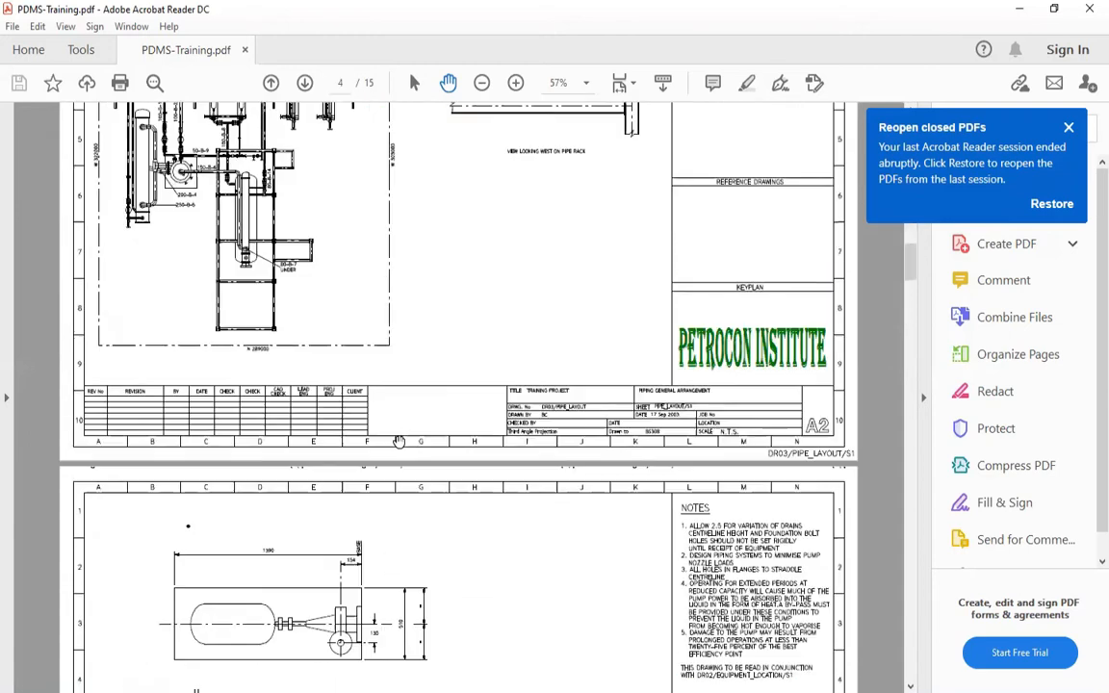
scroll(401, 443, down, 15)
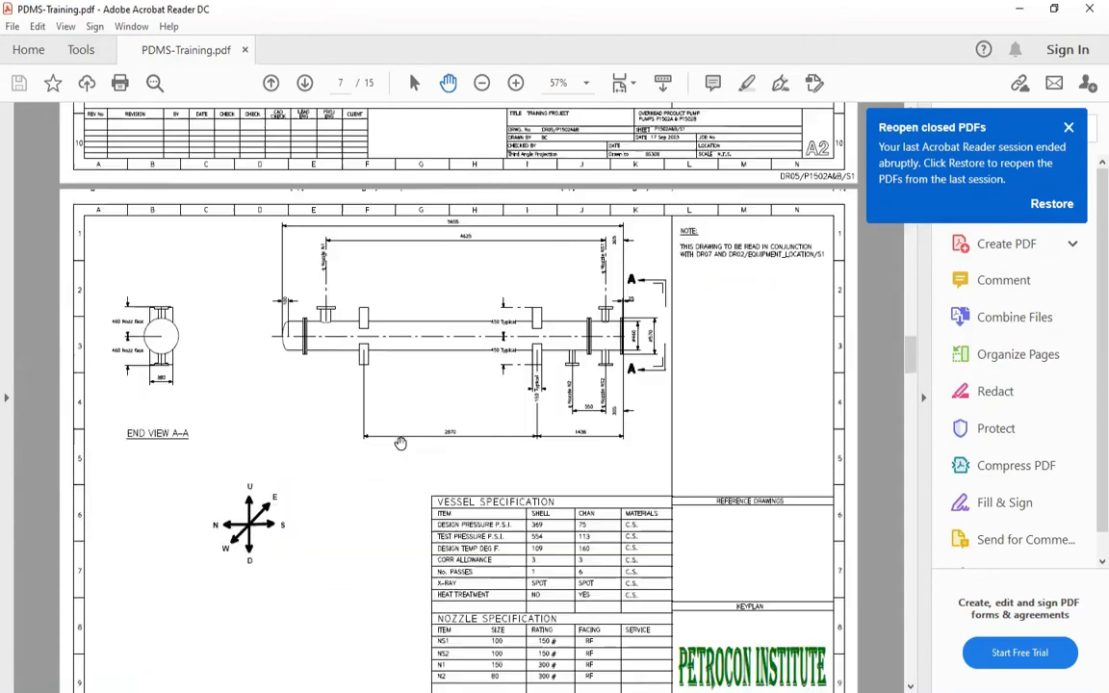
scroll(400, 446, down, 10)
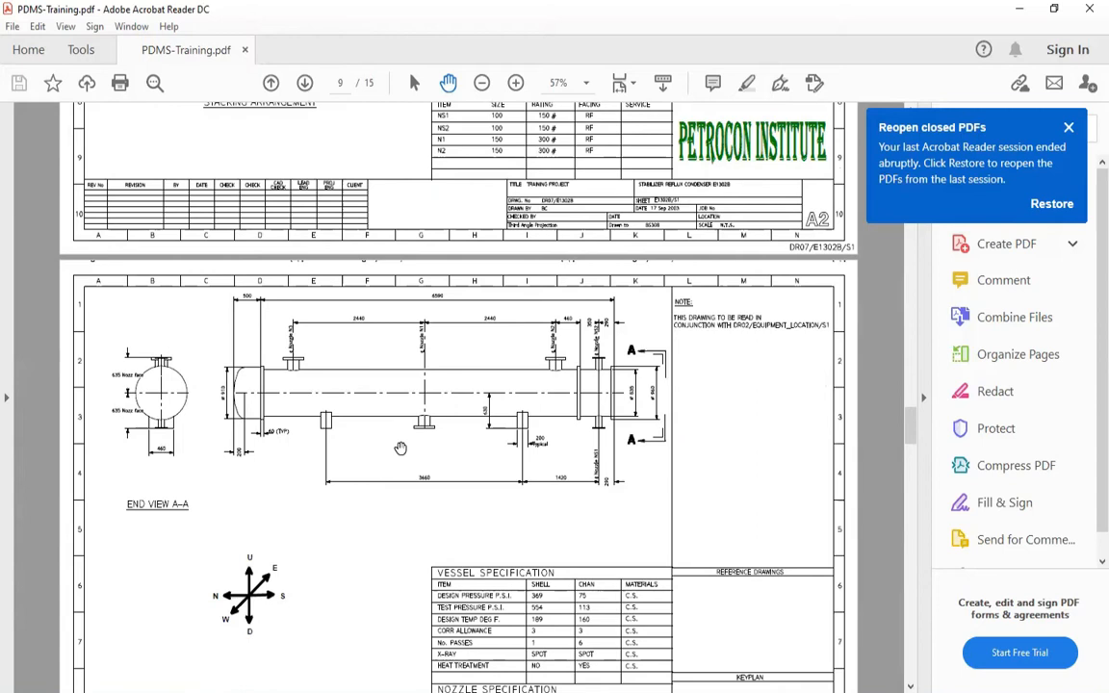
scroll(401, 449, down, 9)
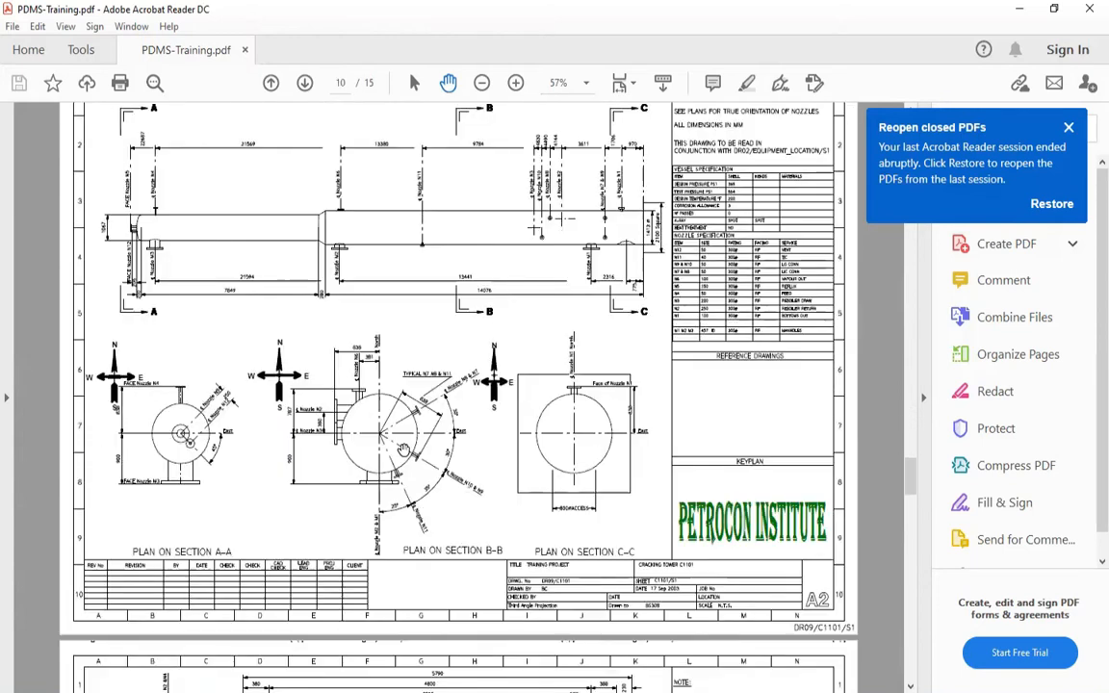
ctrl+scroll(382, 443, up, 4)
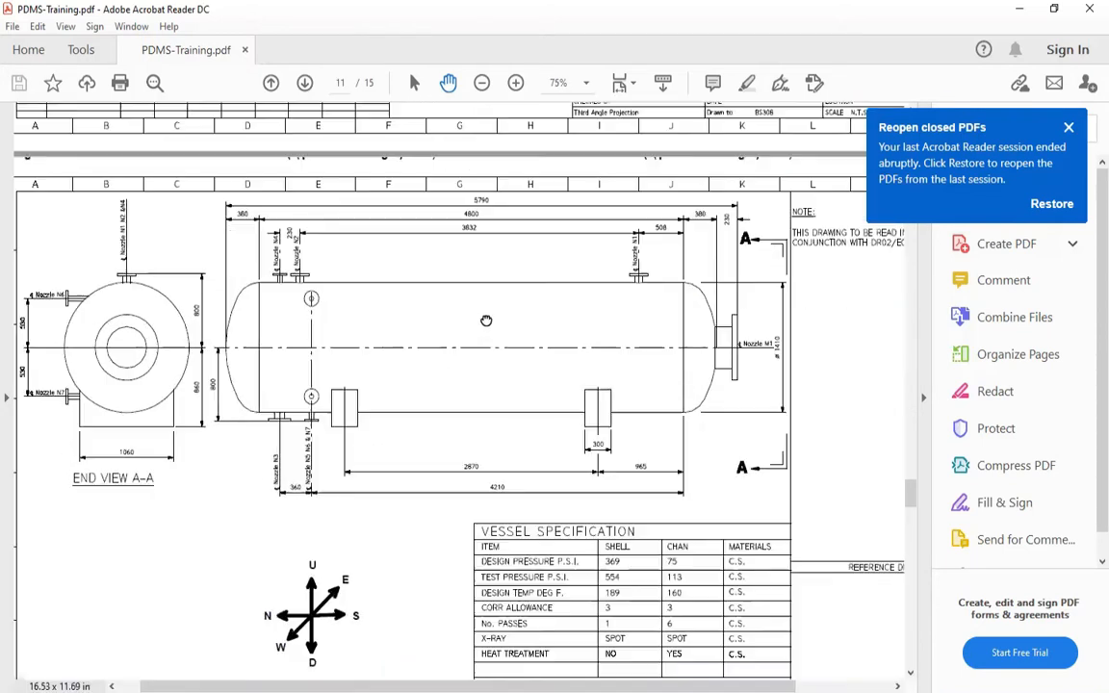
Examine the D1201 nozzle locations on the drum views and the sizes and ratings in the nozzle specification table
scroll(560, 530, down, 2)
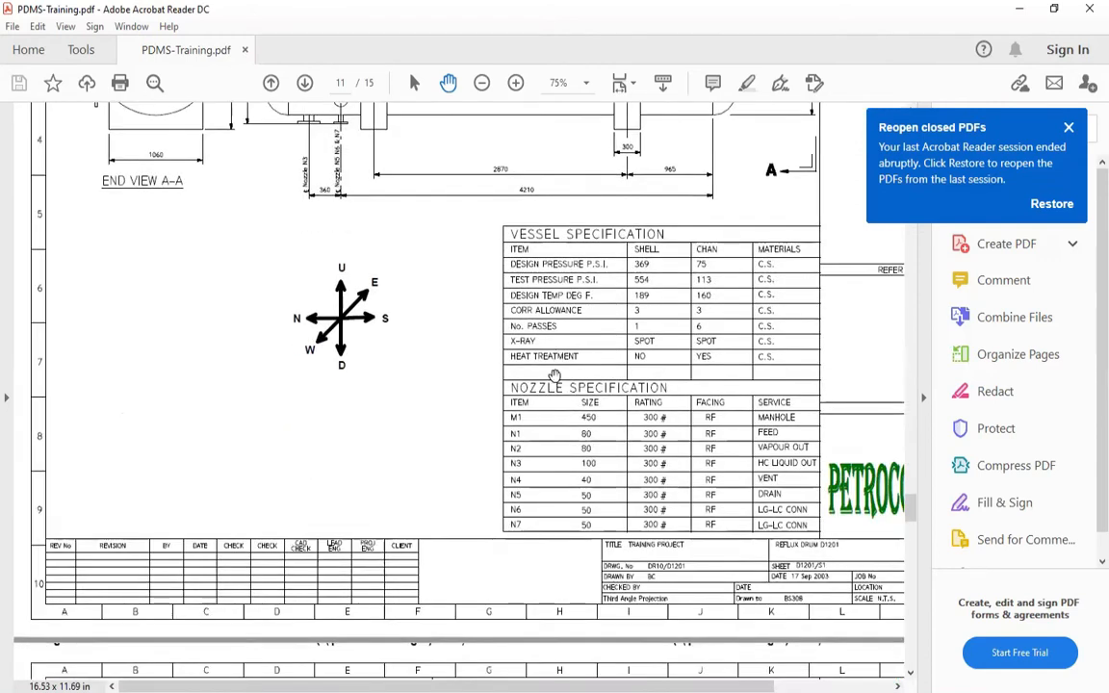
scroll(568, 535, up, 4)
scroll(572, 537, up, 1)
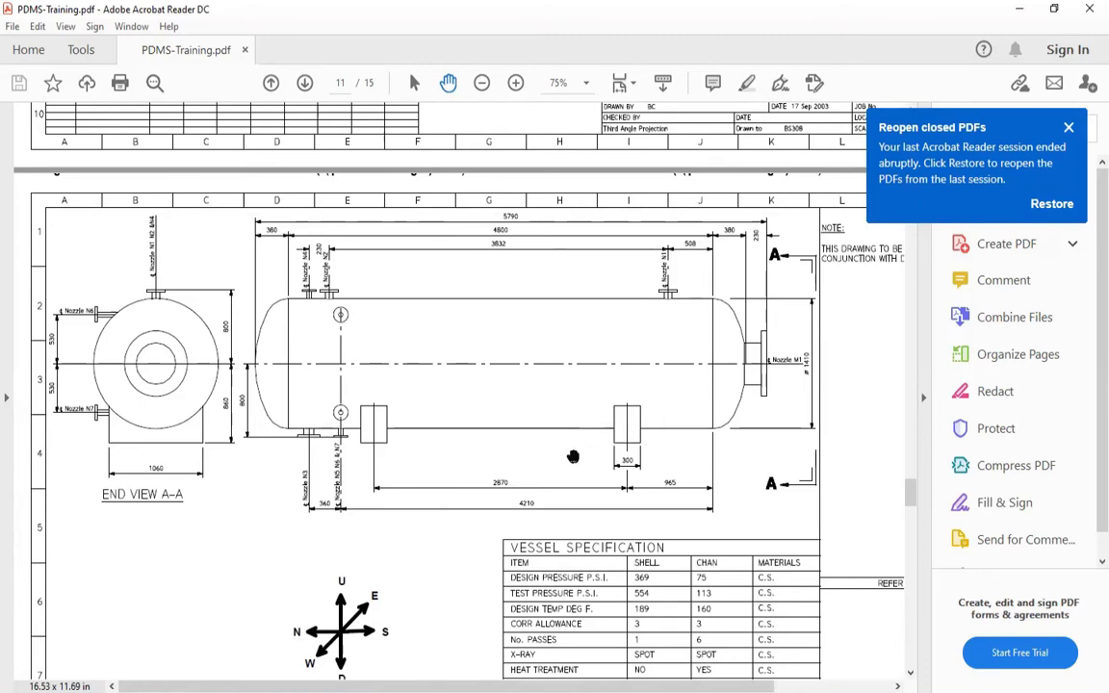
scroll(492, 388, down, 1)
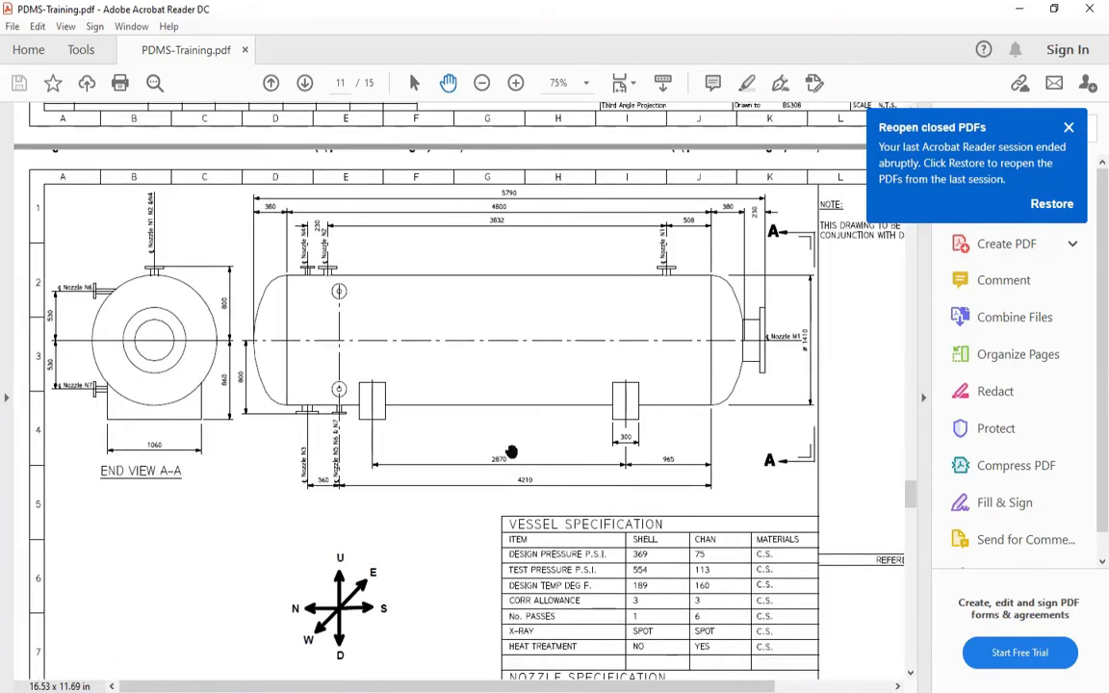
scroll(515, 443, down, 2)
scroll(518, 383, down, 5)
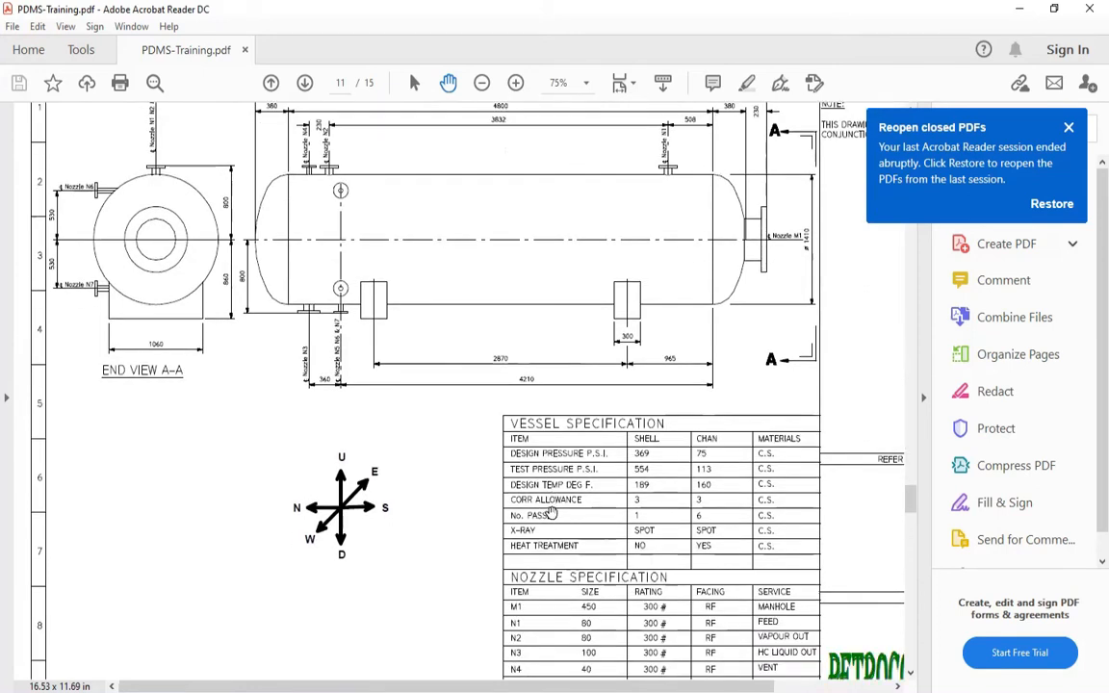
ctrl+scroll(622, 604, up, 3)
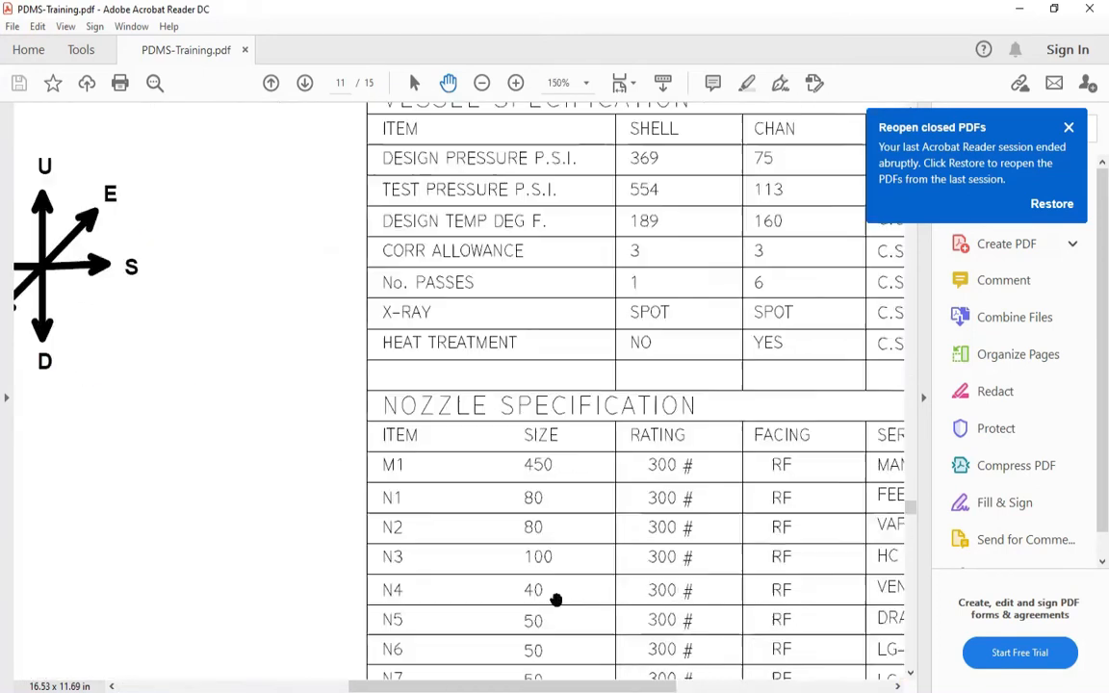
Review the D1201 nozzle specification table through row N7, switch back to PDMS and close the Explicit Position form
scroll(447, 448, down, 2)
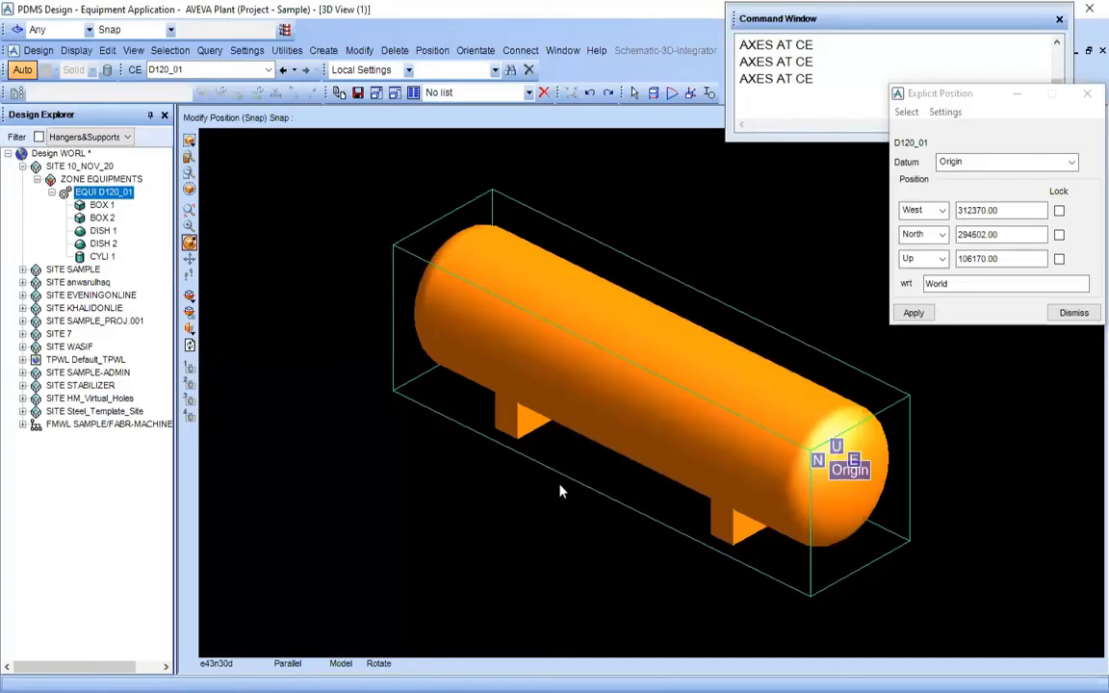
scroll(560, 491, down, 2)
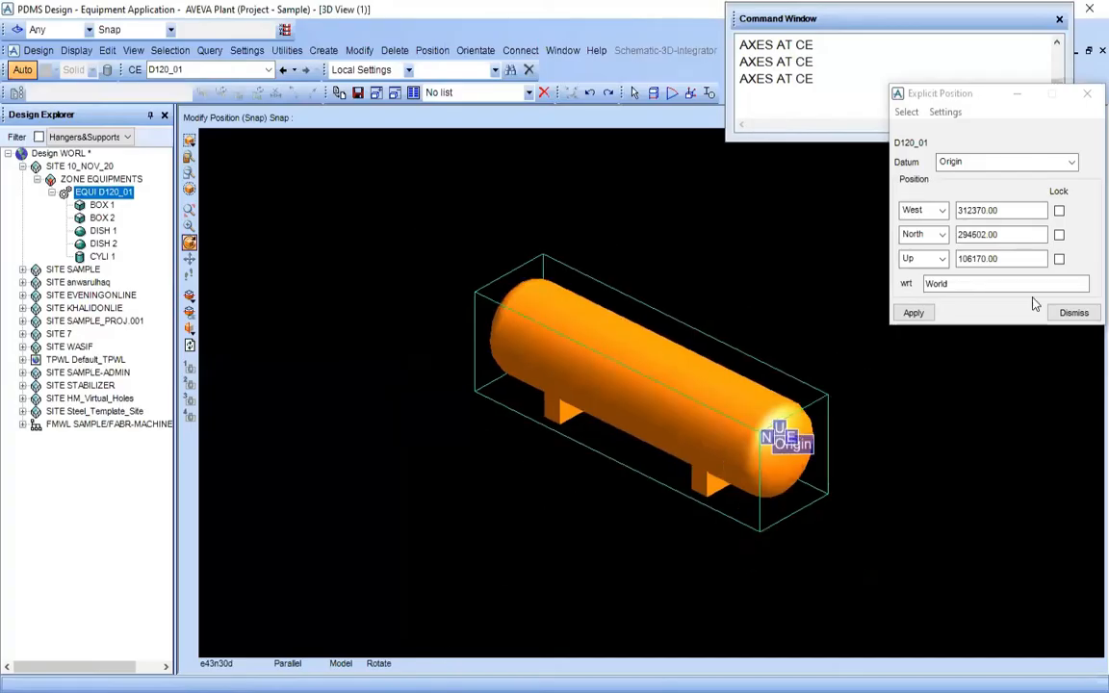
click(1068, 314)
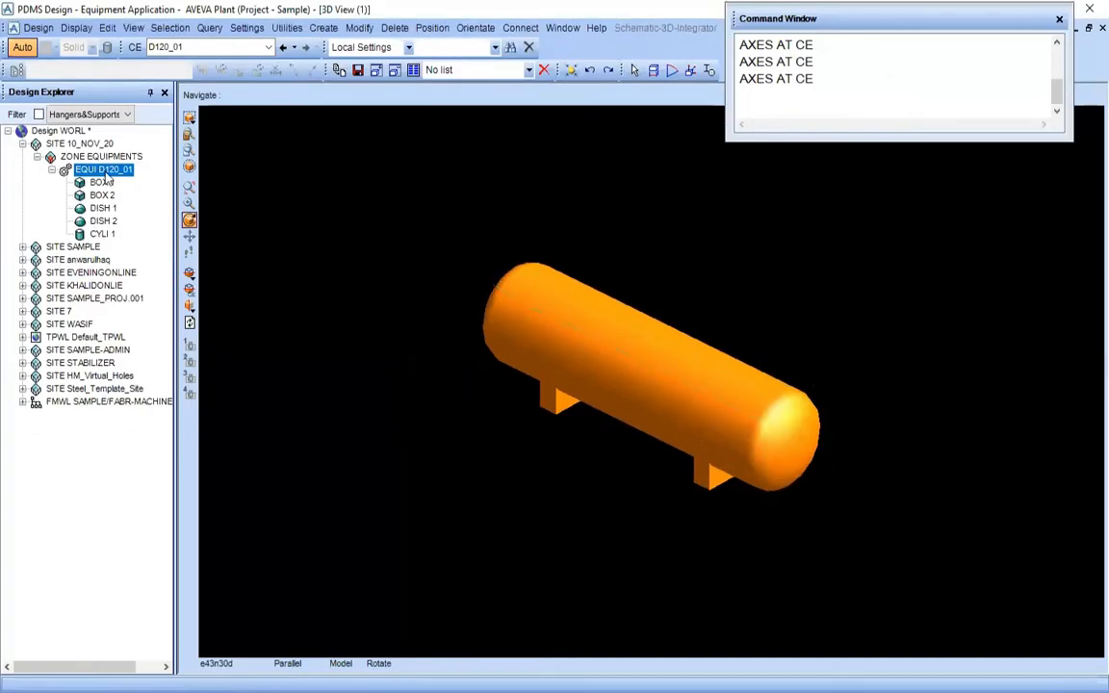
Display the coordinate axes at D120_01 by running AXES AT CE in the Command Window
click(835, 78)
key(Return)
key(Return)
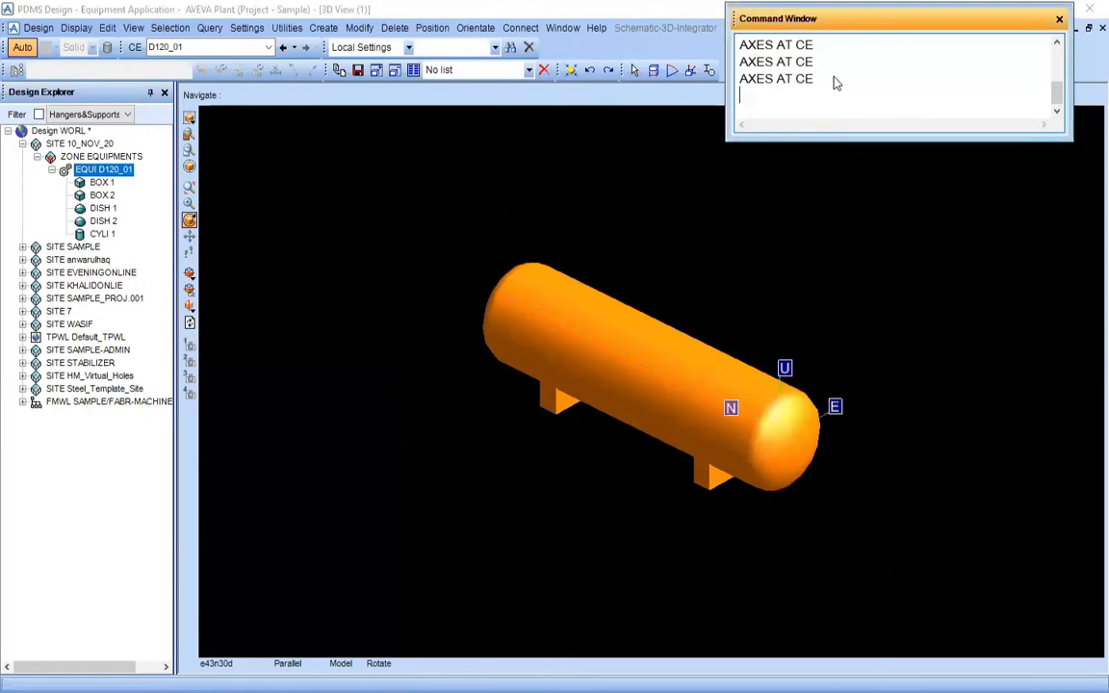
Set the 3D view of the drum to look East
scroll(703, 315, down, 3)
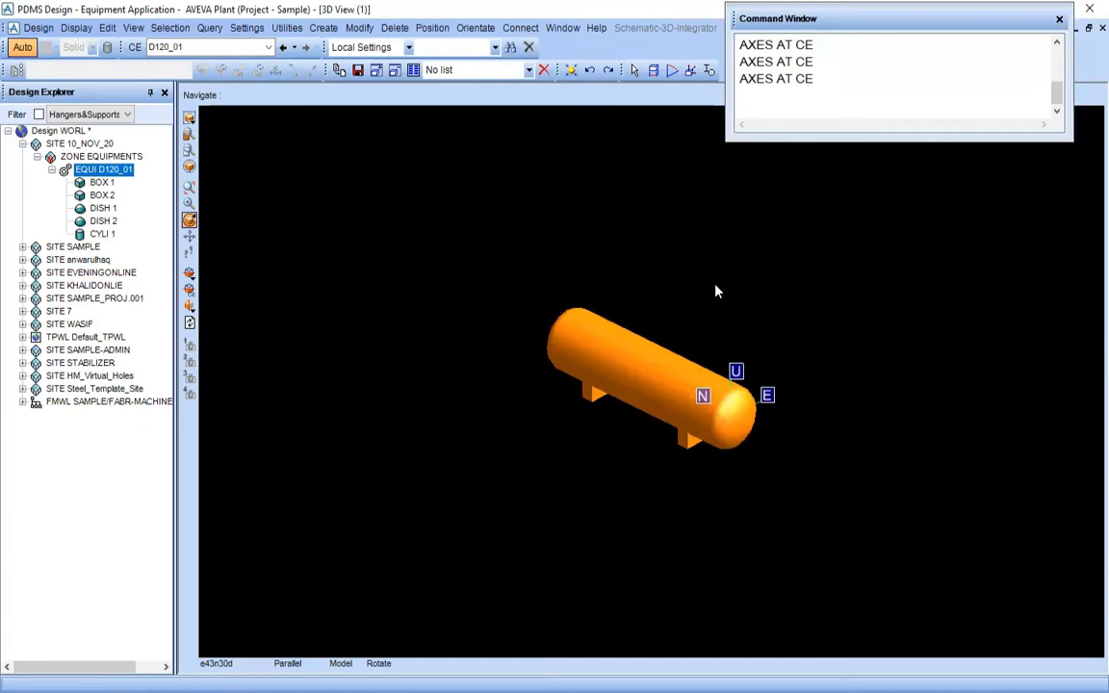
right_click(717, 287)
mouse_move(789, 403)
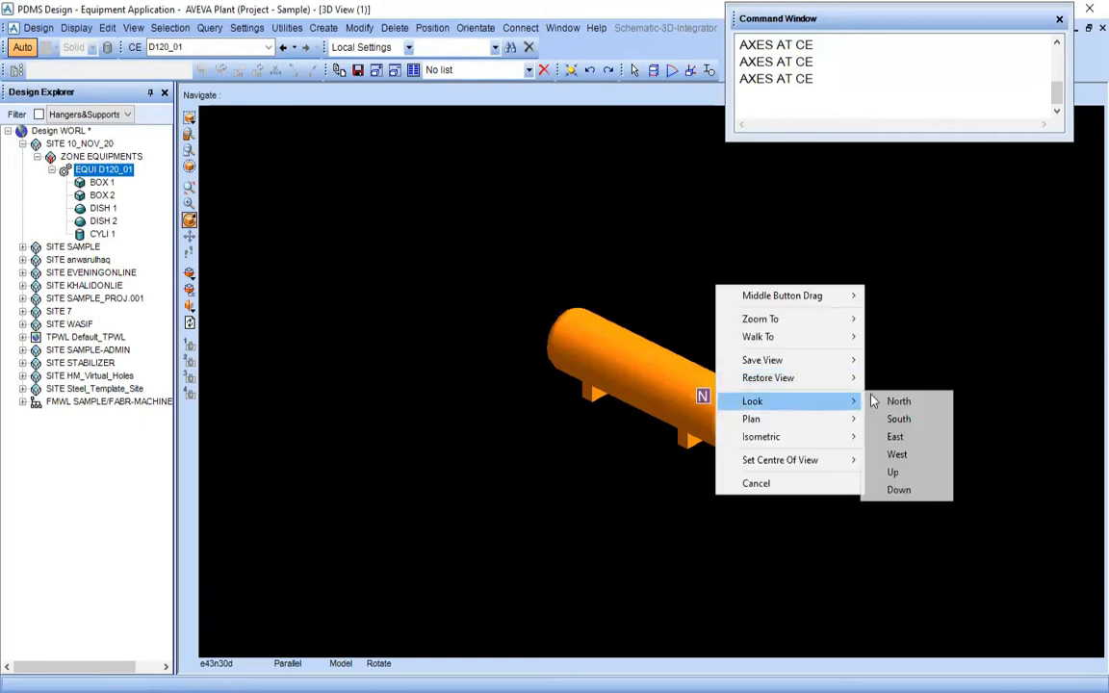
click(905, 438)
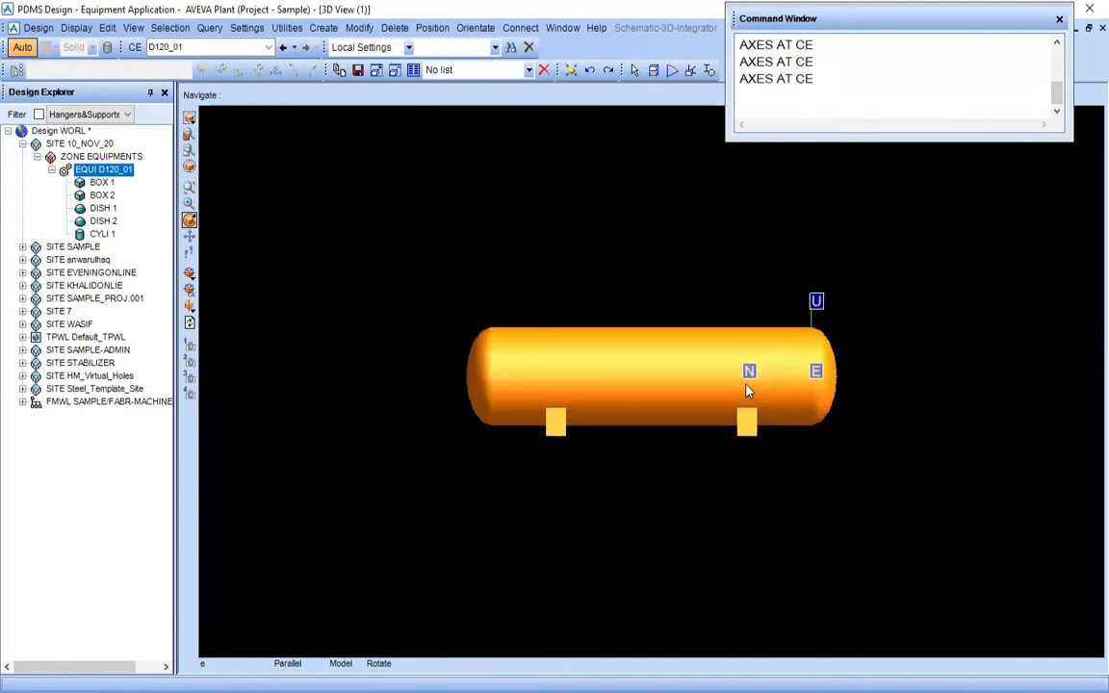
scroll(572, 307, up, 2)
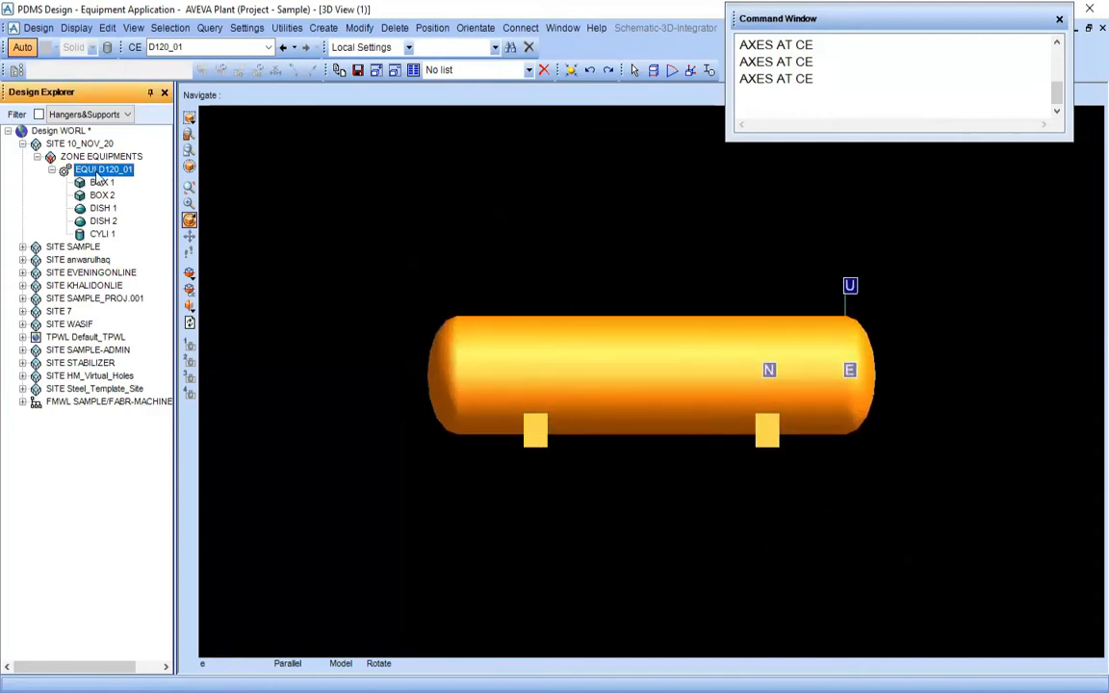
Start a new nozzle on D120_01, check the item tags in PDMS-Training.pdf's nozzle table, and name it "N_01."
click(319, 31)
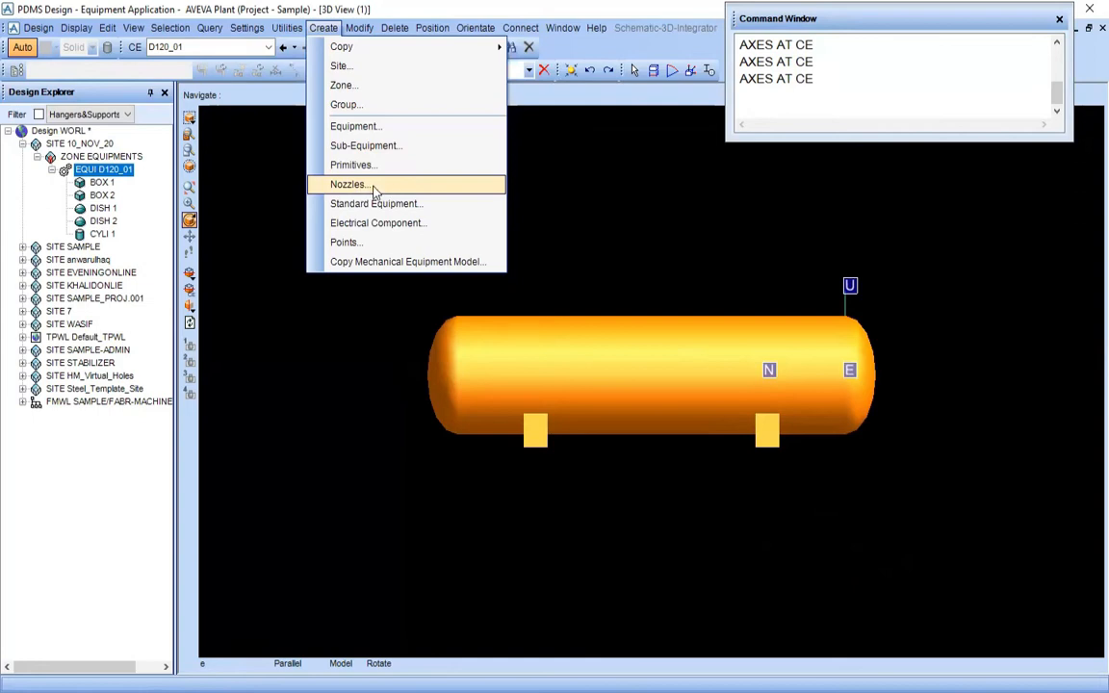
click(441, 186)
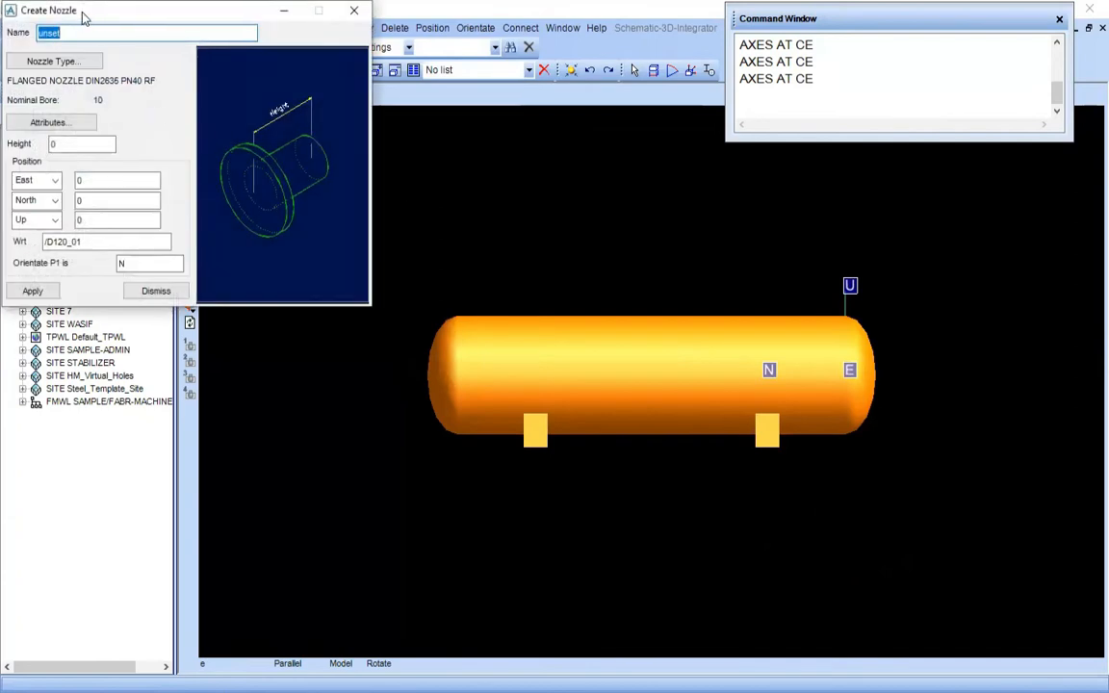
drag(83, 13, 374, 189)
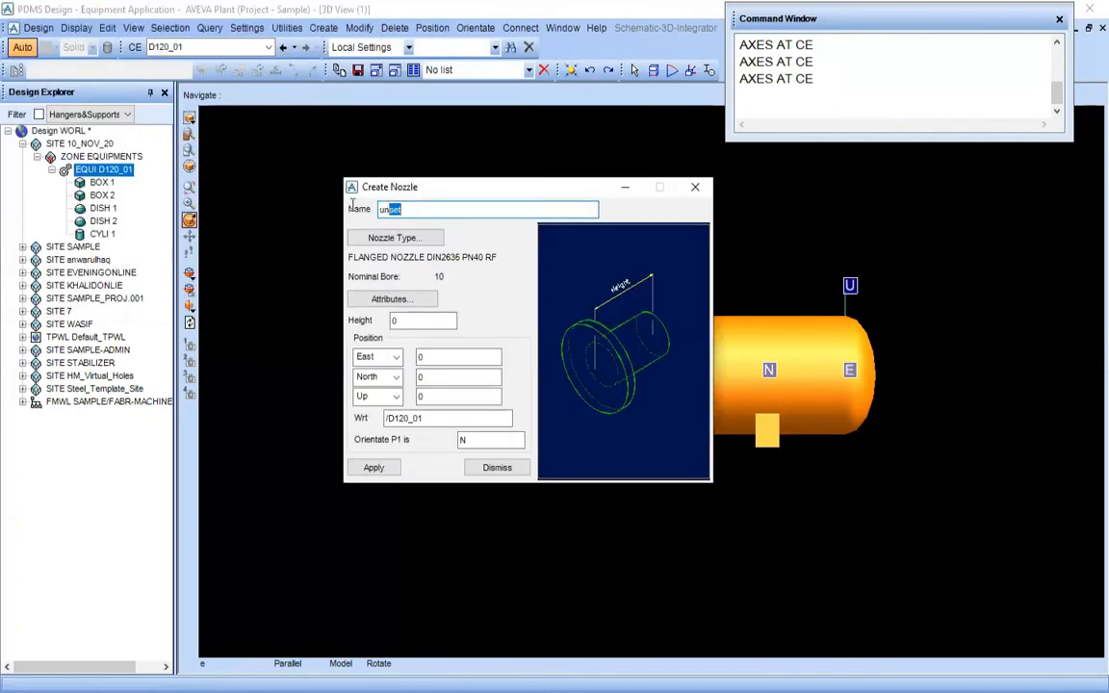
click(305, 266)
key(alt+Tab)
drag(231, 441, 423, 415)
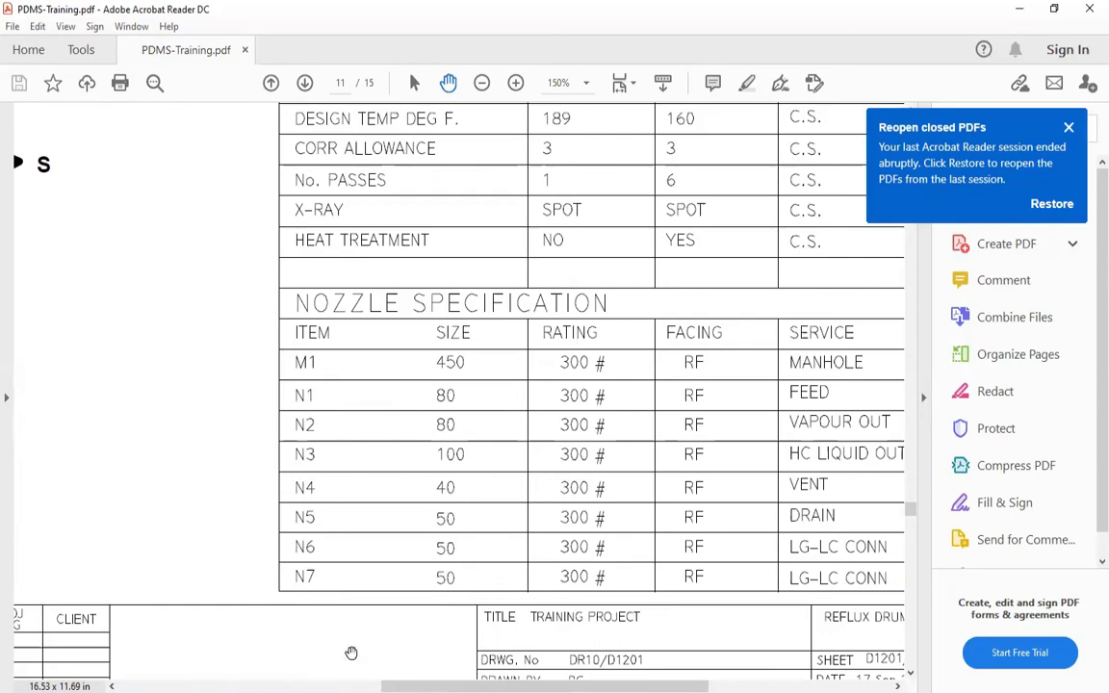
click(409, 692)
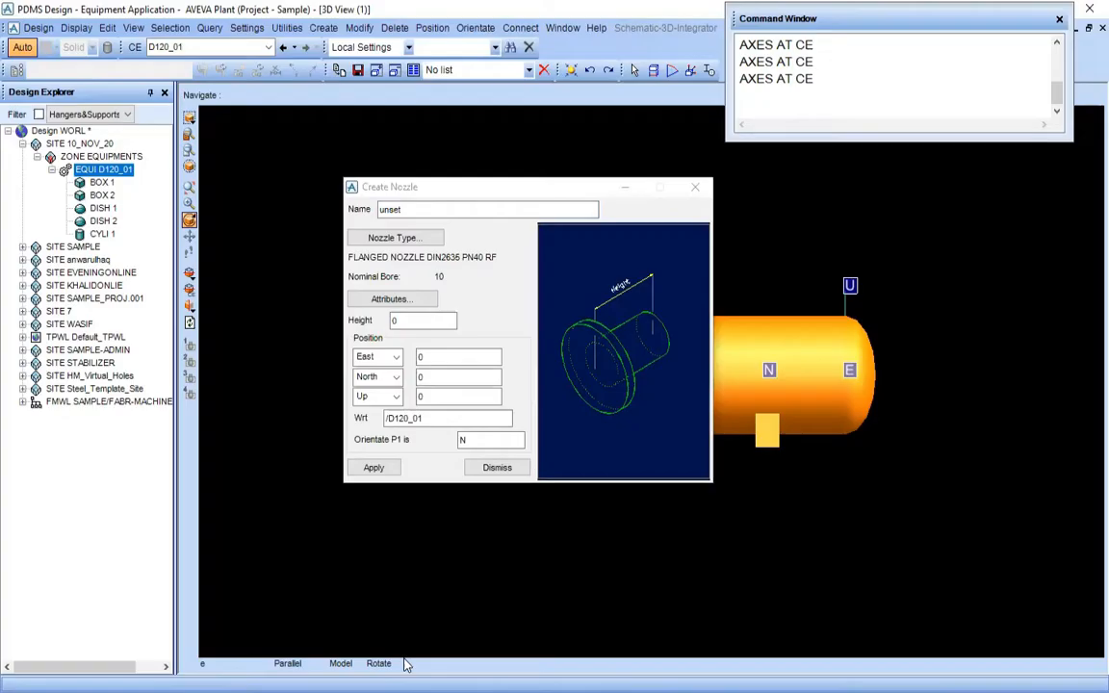
double_click(430, 207)
text(N_01)
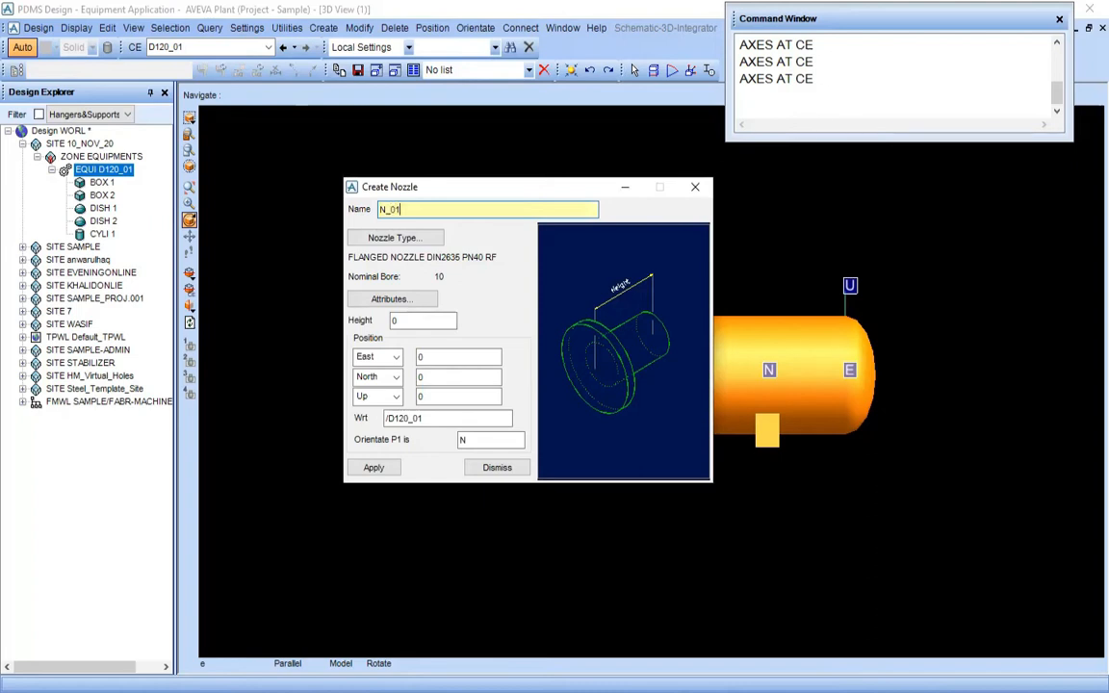
key(Return)
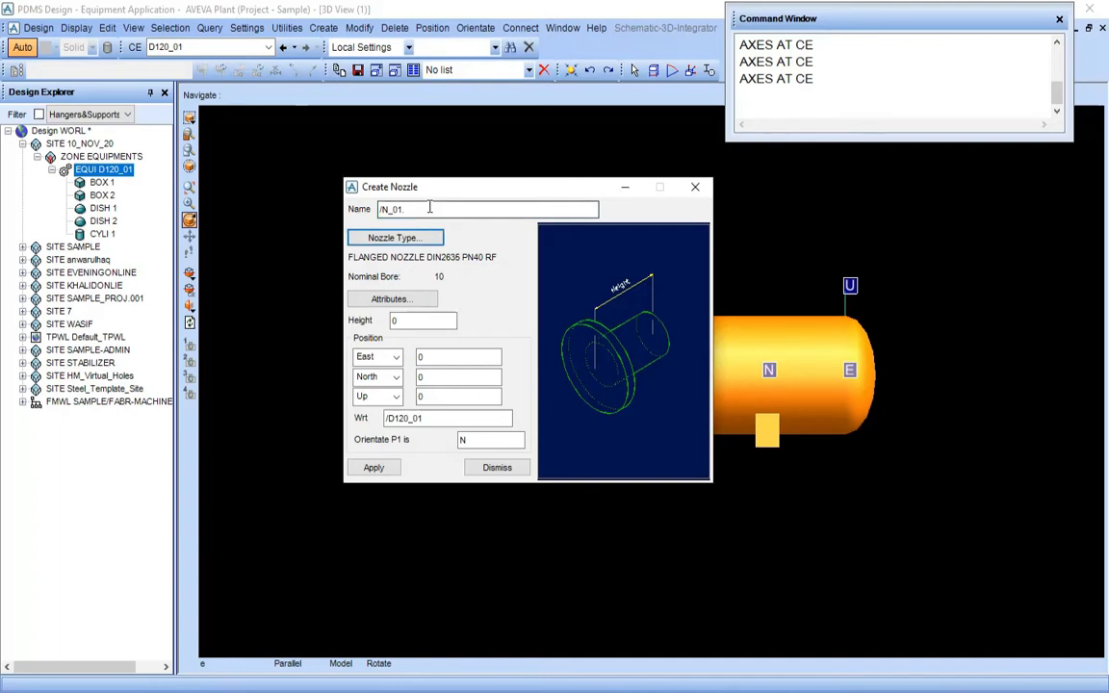
Set the nozzle's specification to #300.R.F and generic type to Ansi_flanged, checking the rating and facing in PDMS-Training.pdf
click(409, 239)
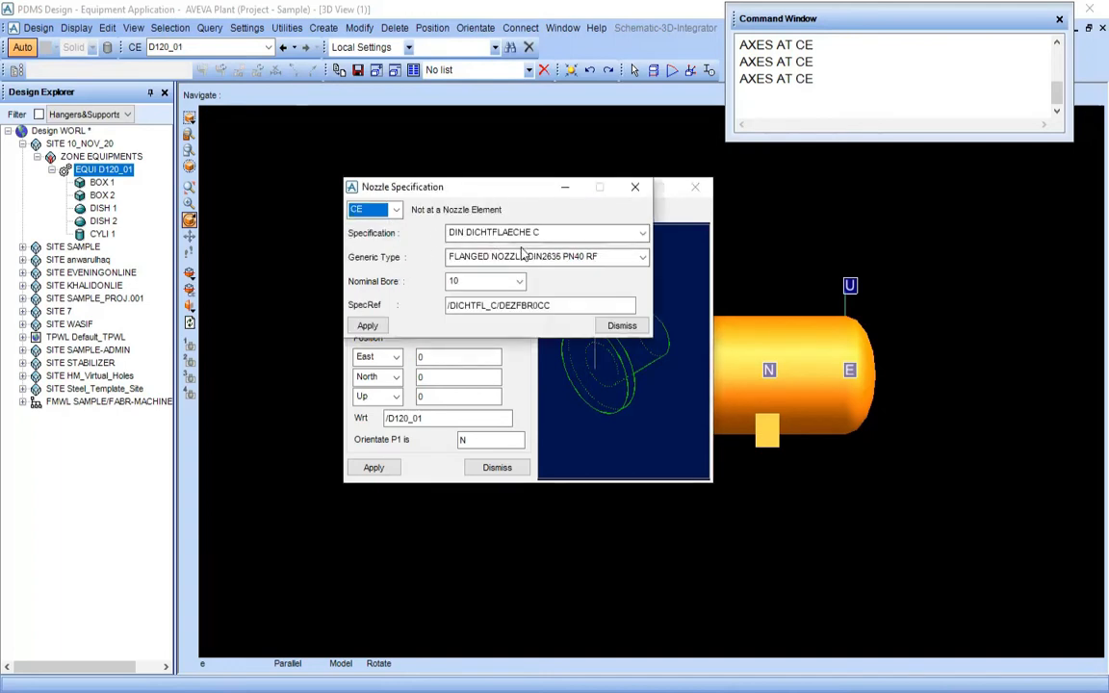
key(alt+Tab)
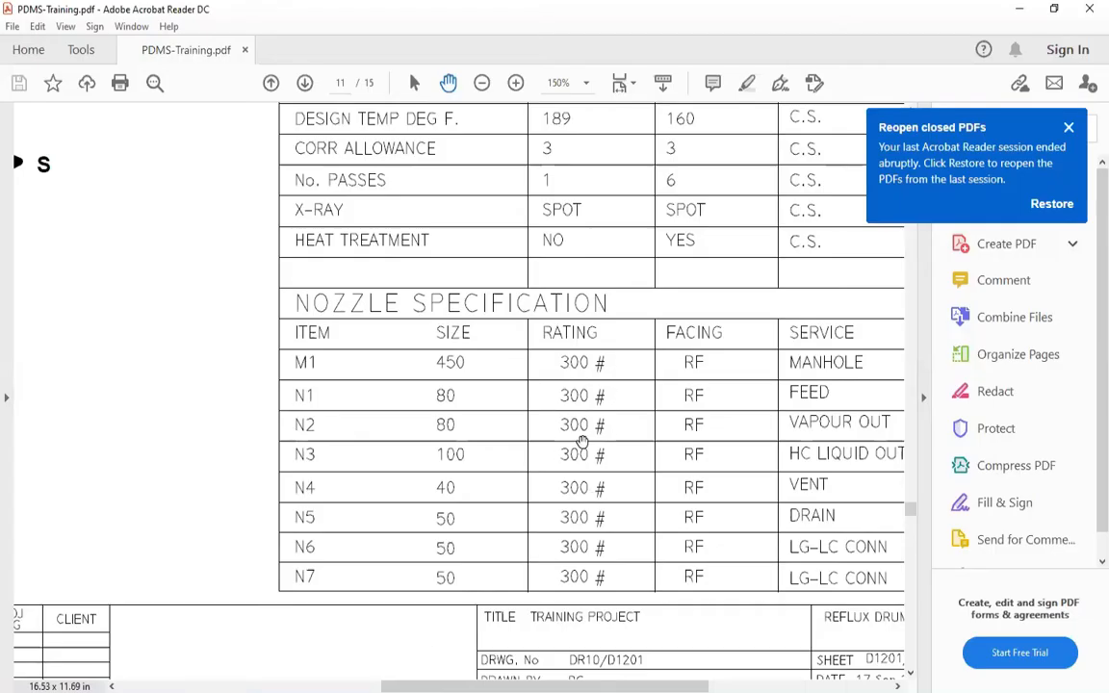
key(alt+Tab)
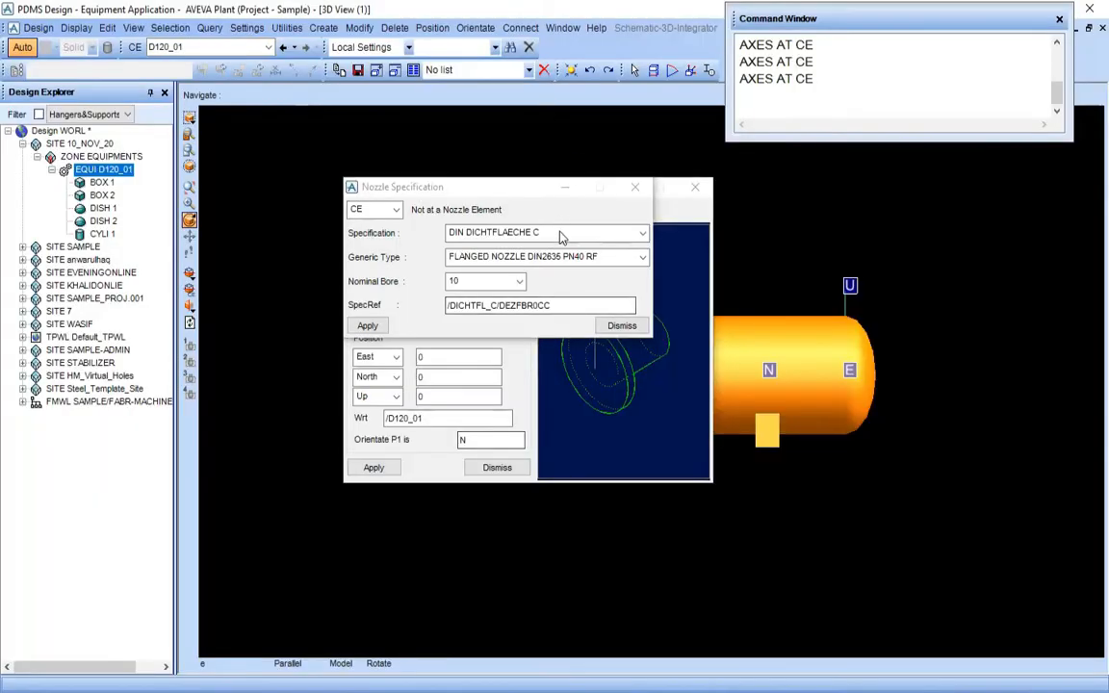
click(641, 235)
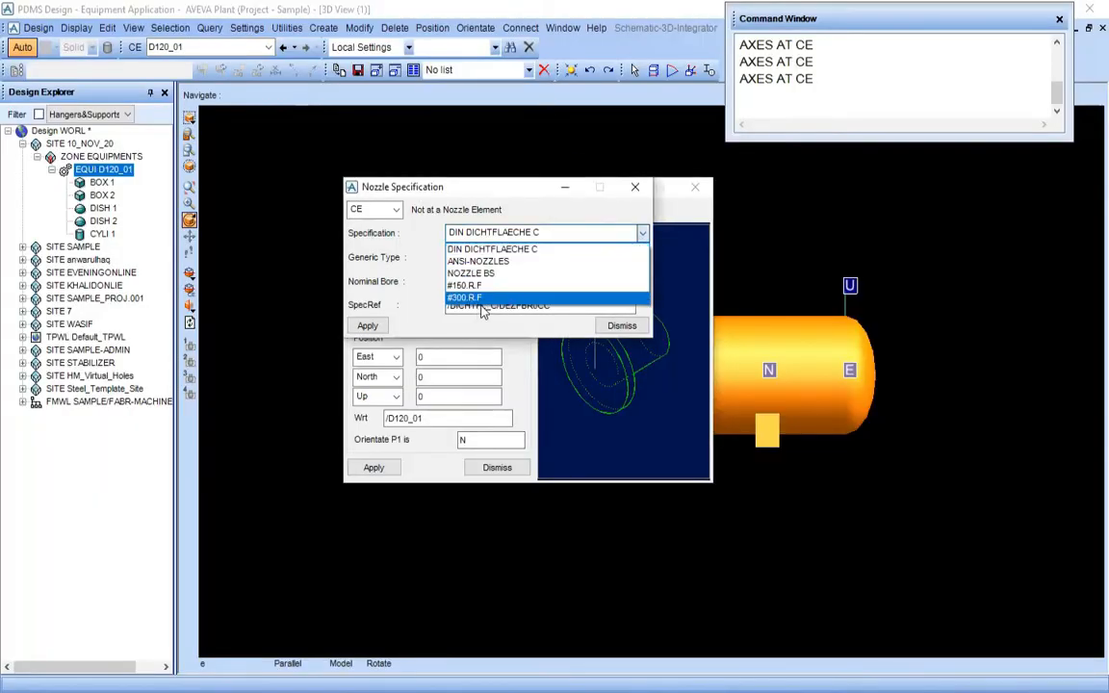
key(alt+Tab)
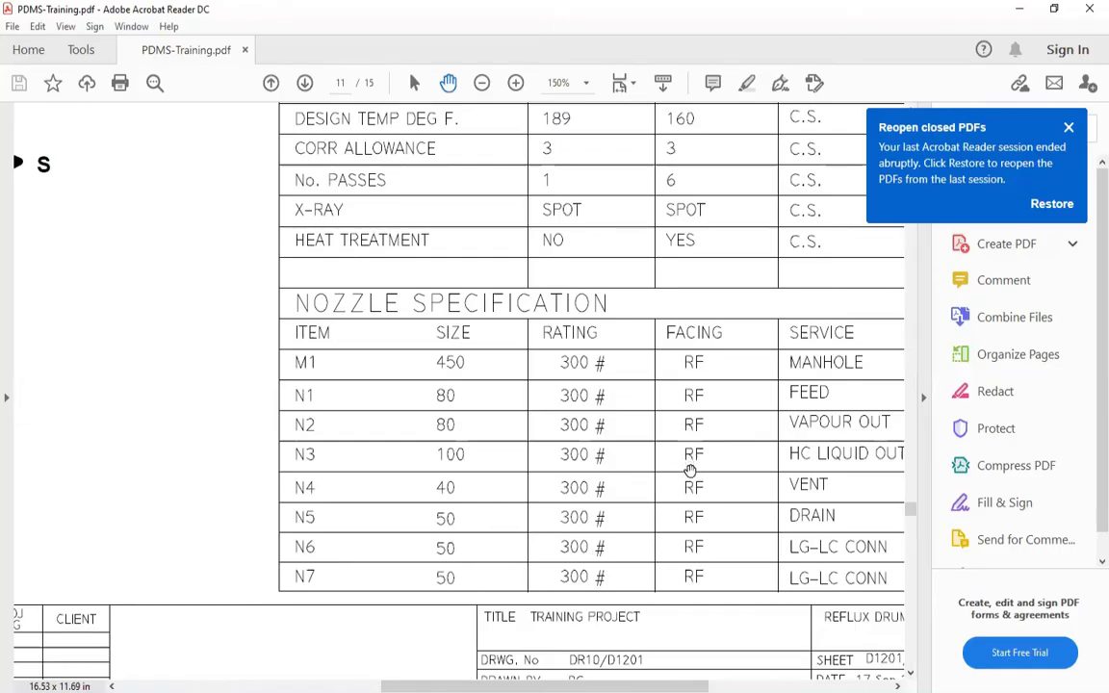
key(alt+Tab)
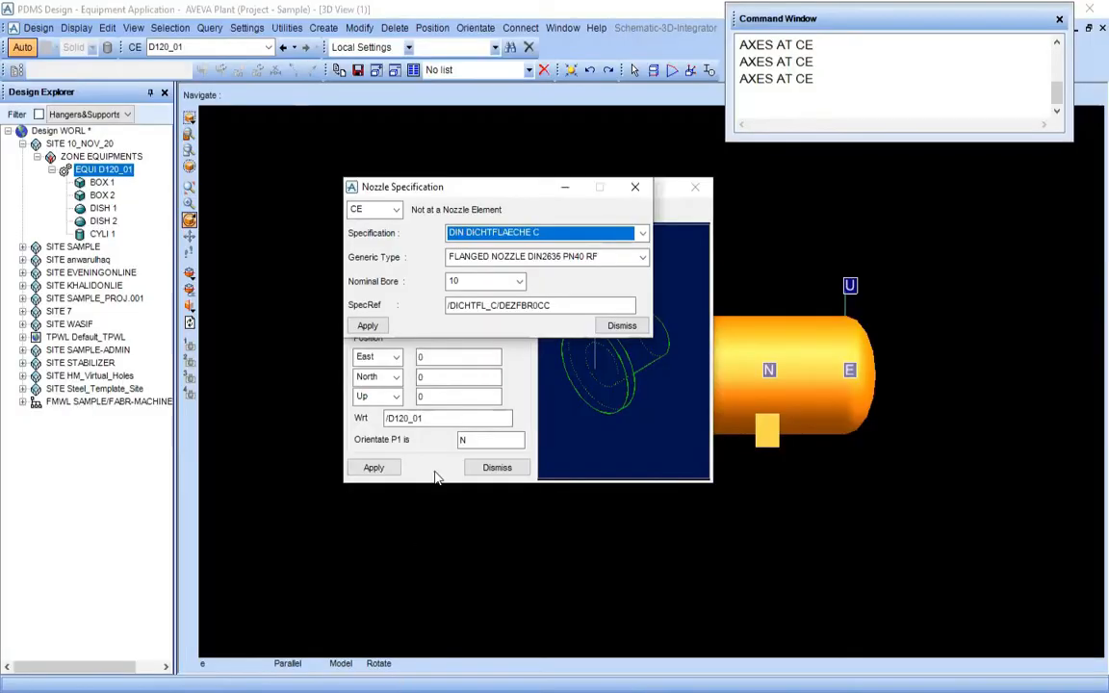
click(523, 236)
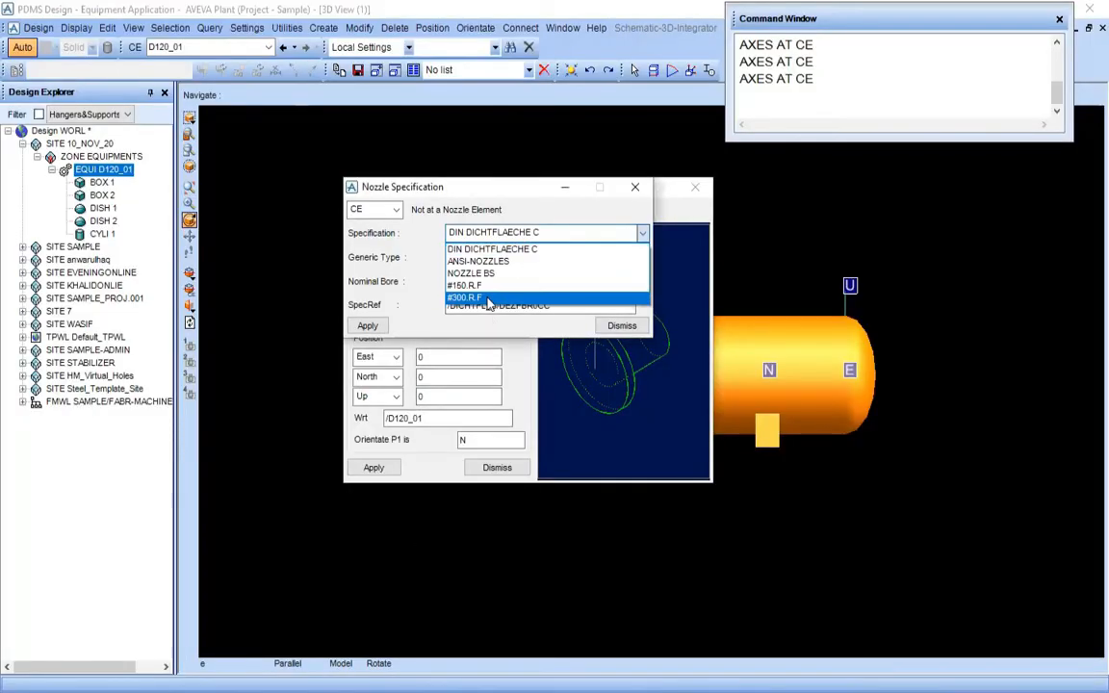
click(465, 298)
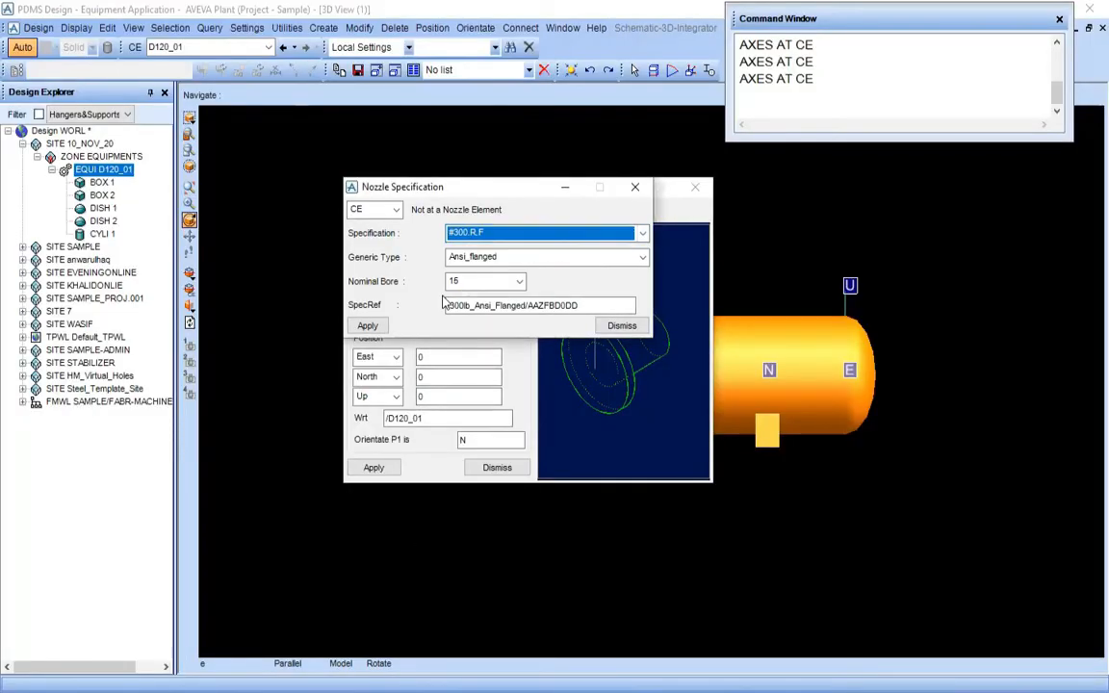
click(474, 258)
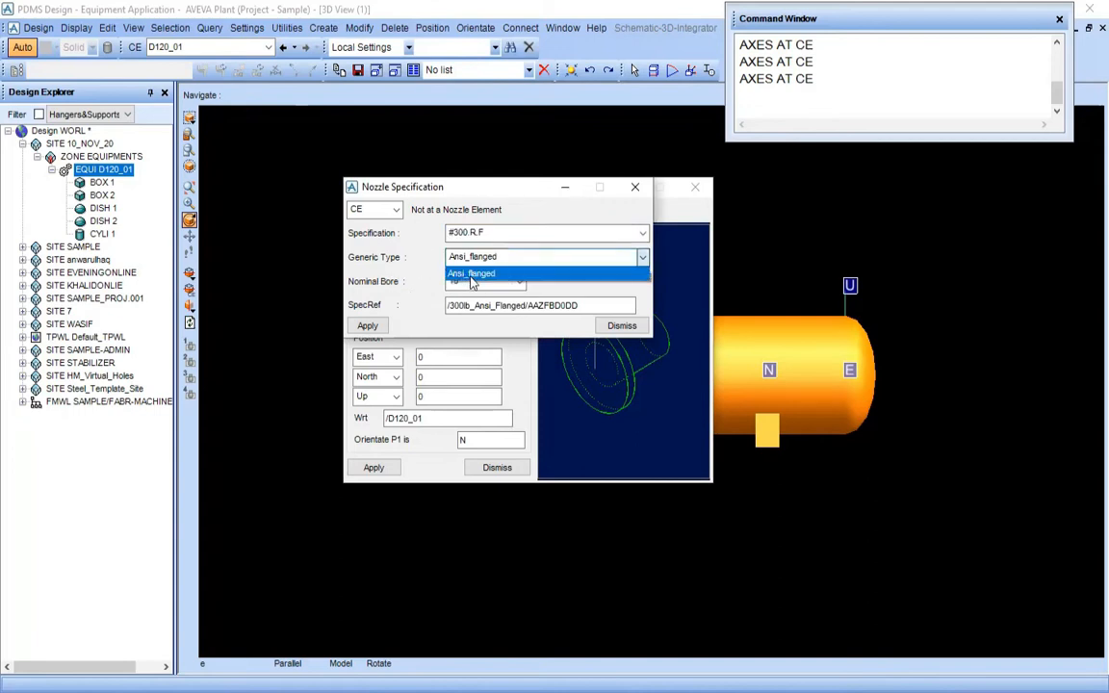
click(472, 274)
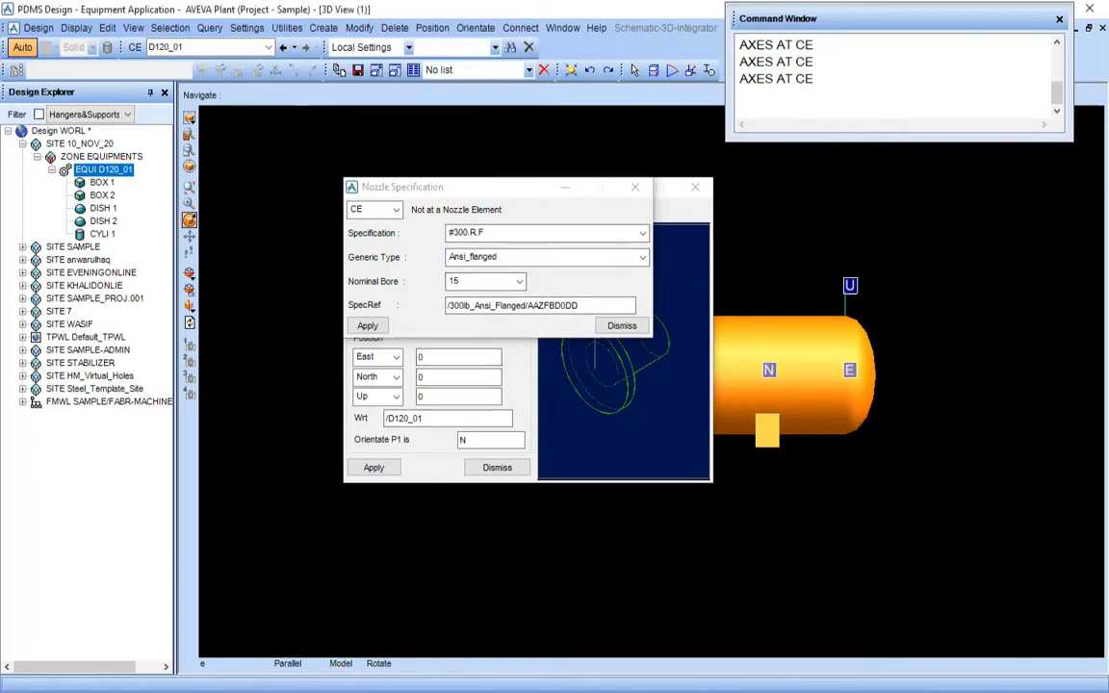
Check N1's size in PDMS-Training.pdf, set the nominal bore to 80, and apply and close the nozzle specification
key(alt+Tab)
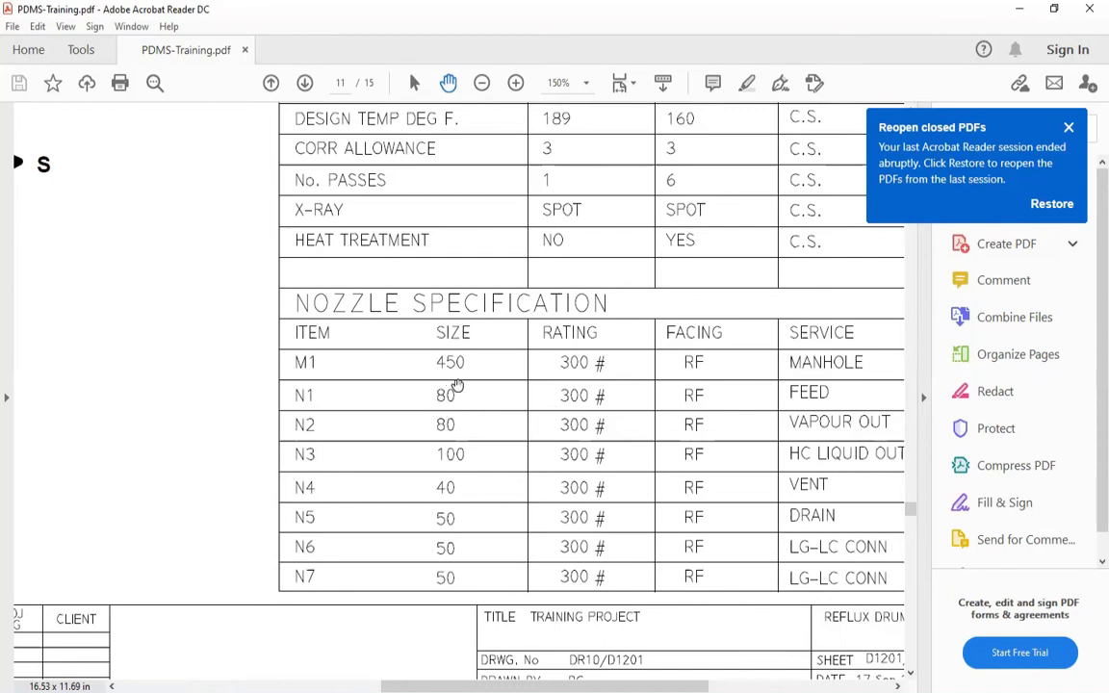
key(alt+Tab)
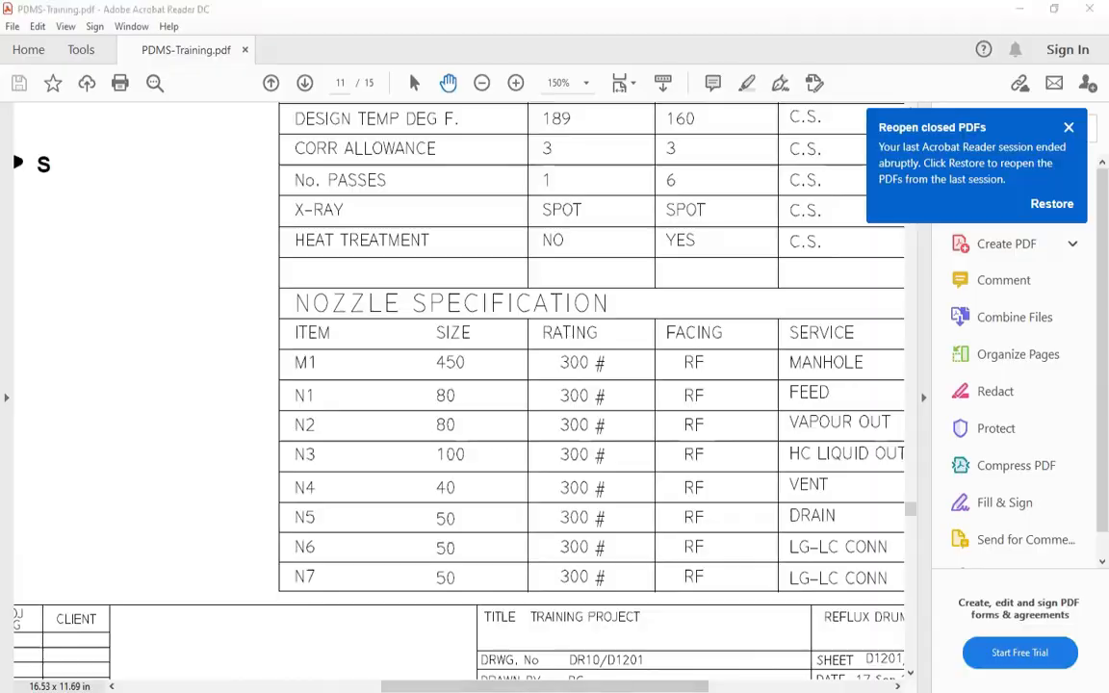
click(519, 281)
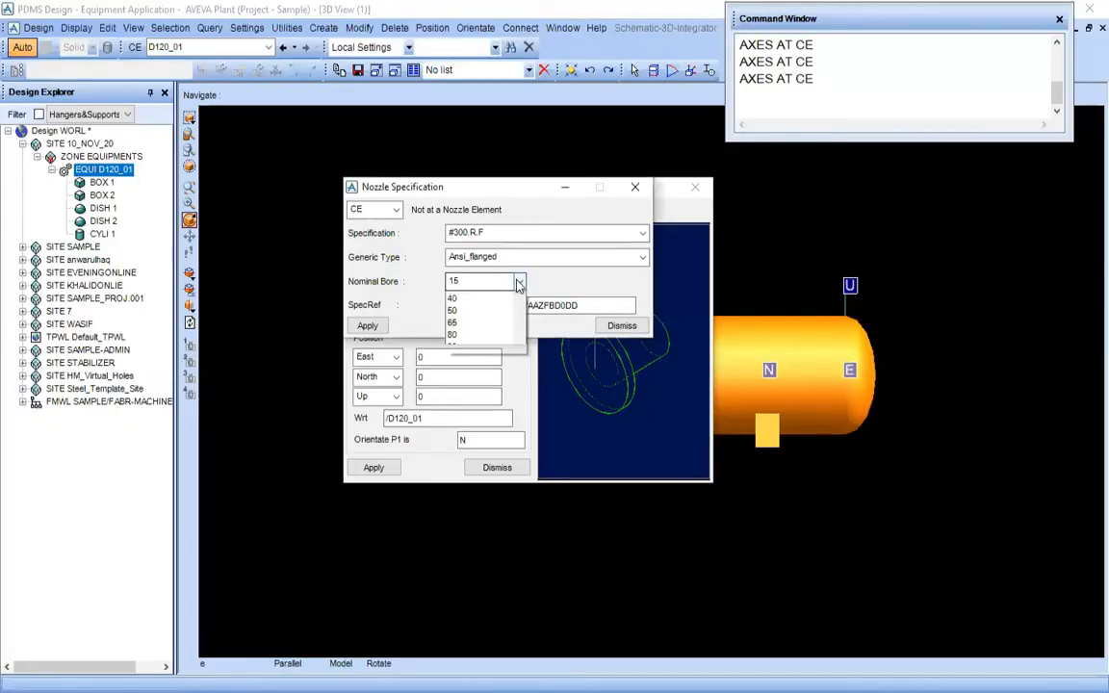
click(466, 383)
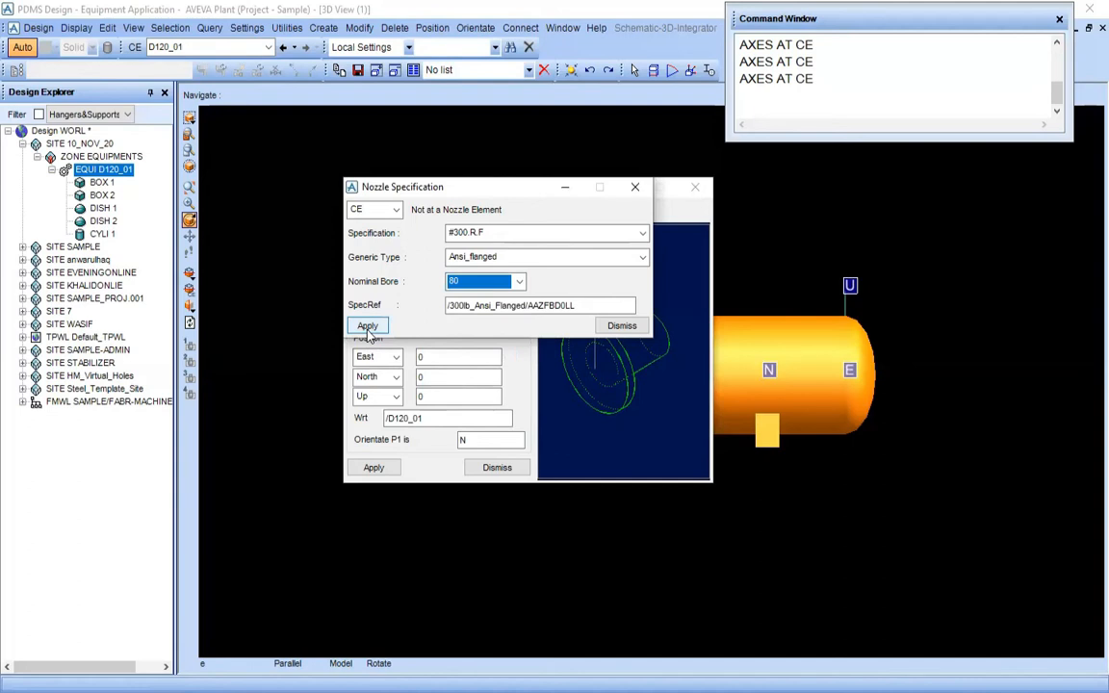
click(368, 328)
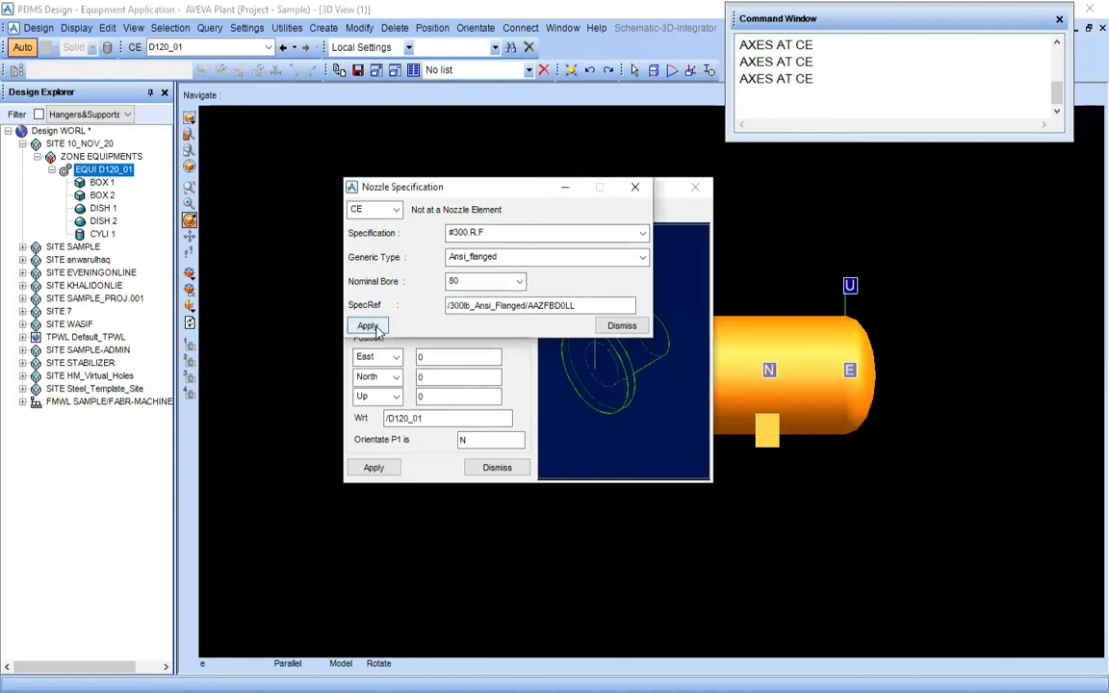
click(622, 327)
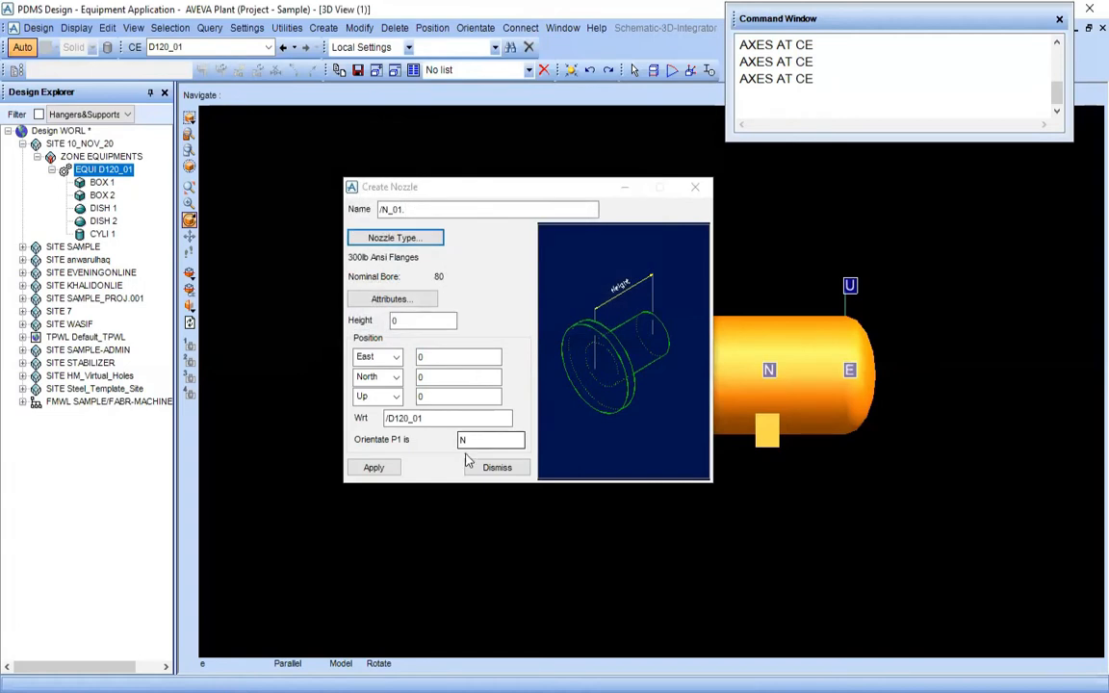
Select the nozzle's height for editing and examine nozzle N1's projection on the D1201 end view in PDMS-Training.pdf
double_click(396, 320)
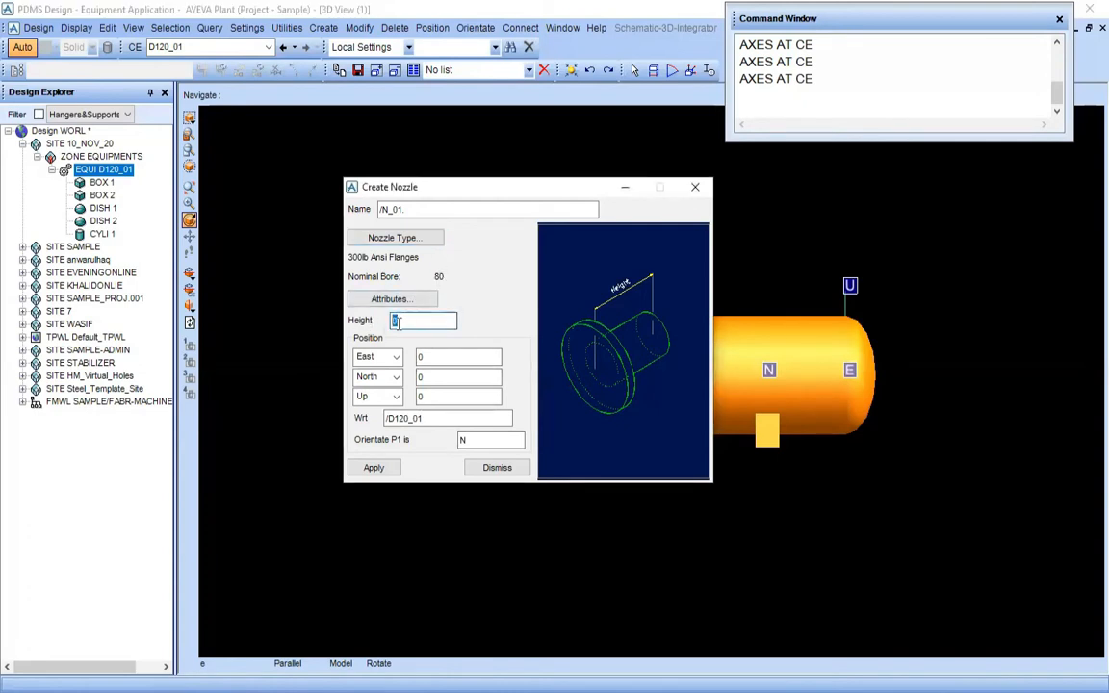
click(373, 690)
drag(241, 368, 574, 477)
ctrl+scroll(337, 358, down, 3)
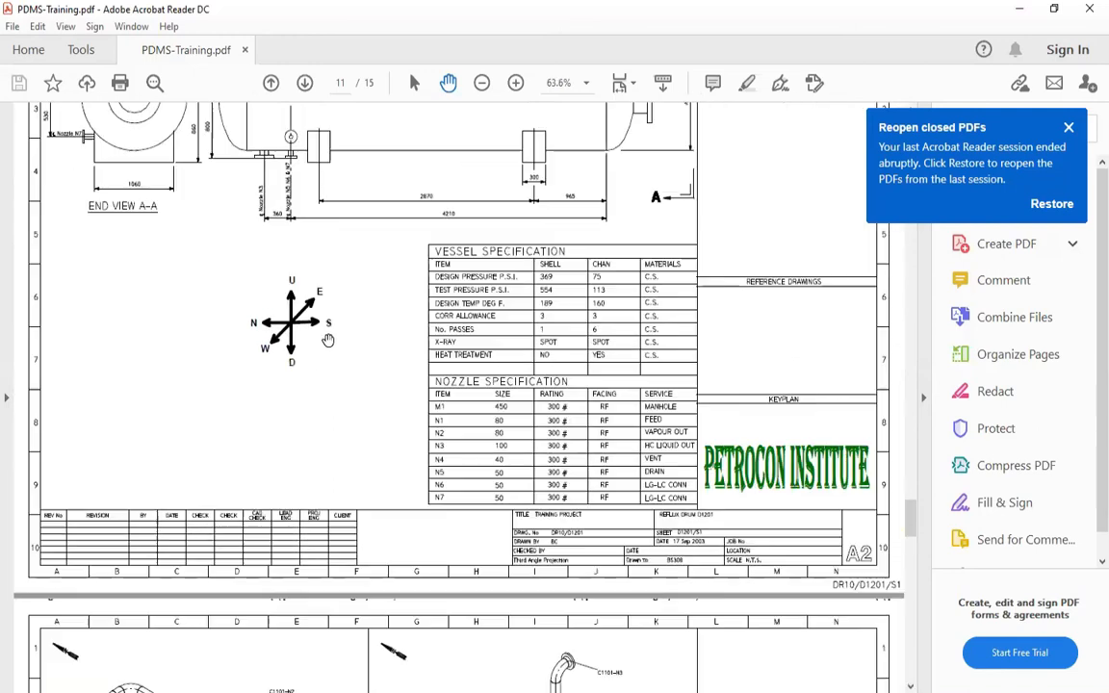
scroll(109, 507, up, 5)
ctrl+scroll(110, 508, up, 5)
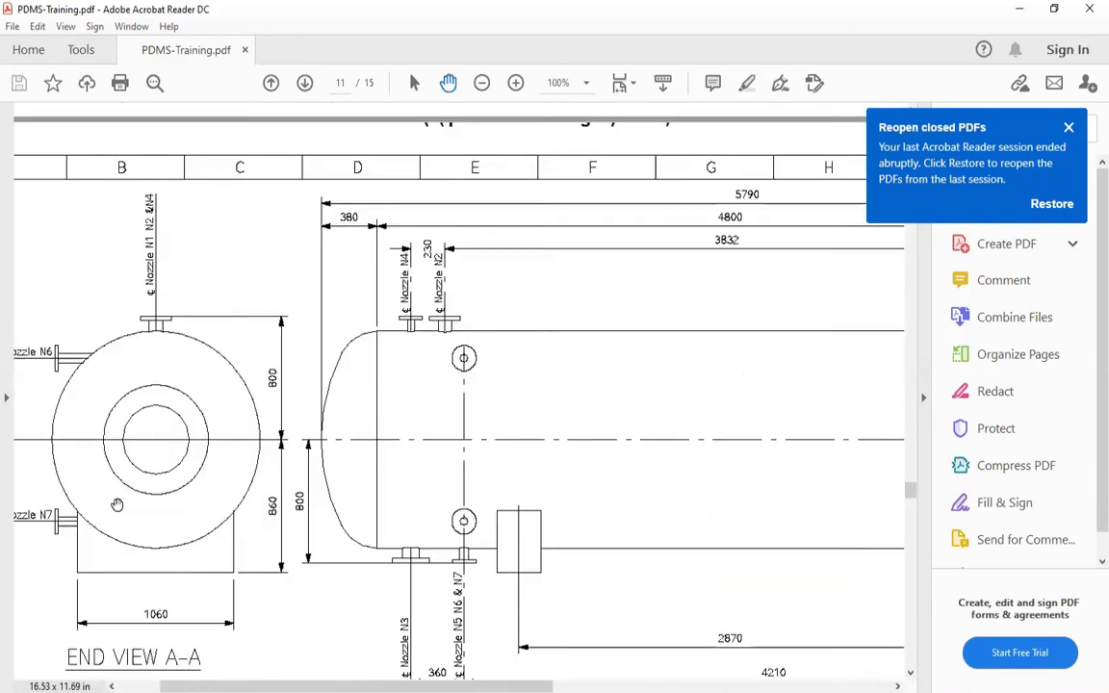
drag(232, 345, 365, 384)
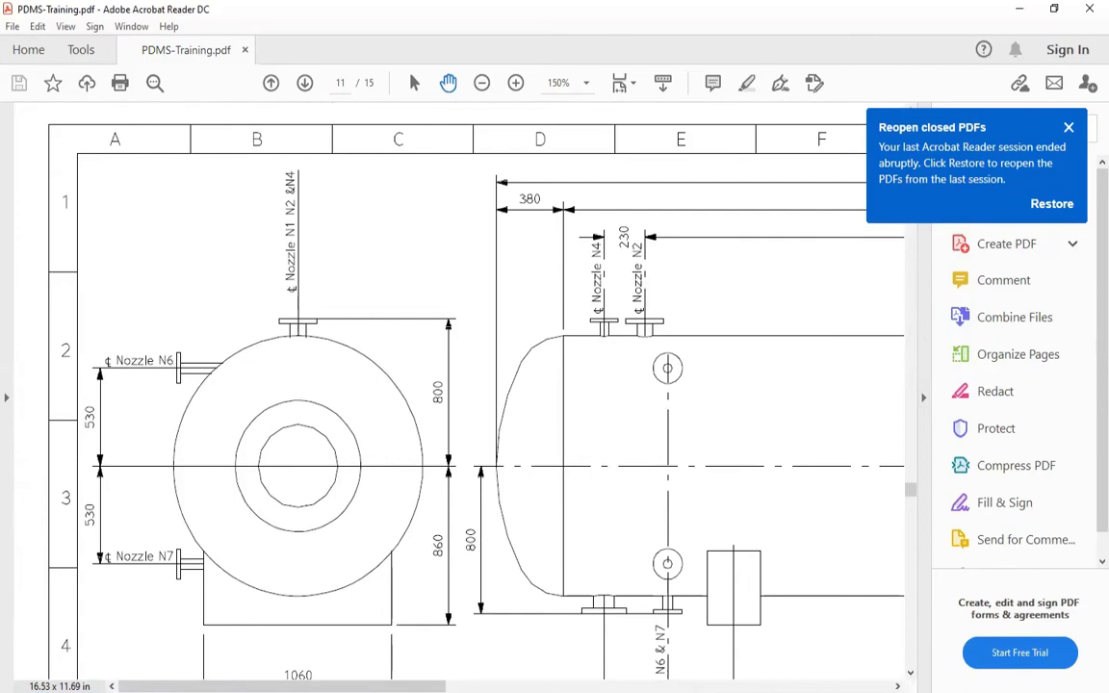
Switch back to PDMS and set the height of nozzle N_01 to 300
click(414, 692)
click(414, 321)
click(297, 394)
scroll(297, 398, down, 2)
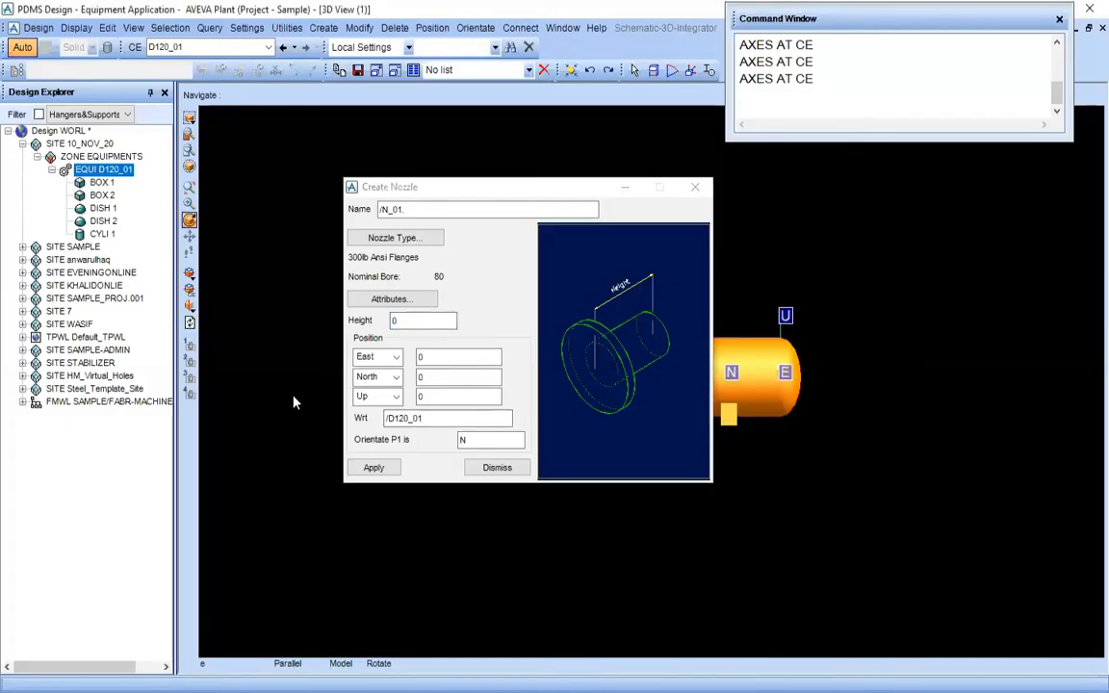
drag(419, 323, 362, 357)
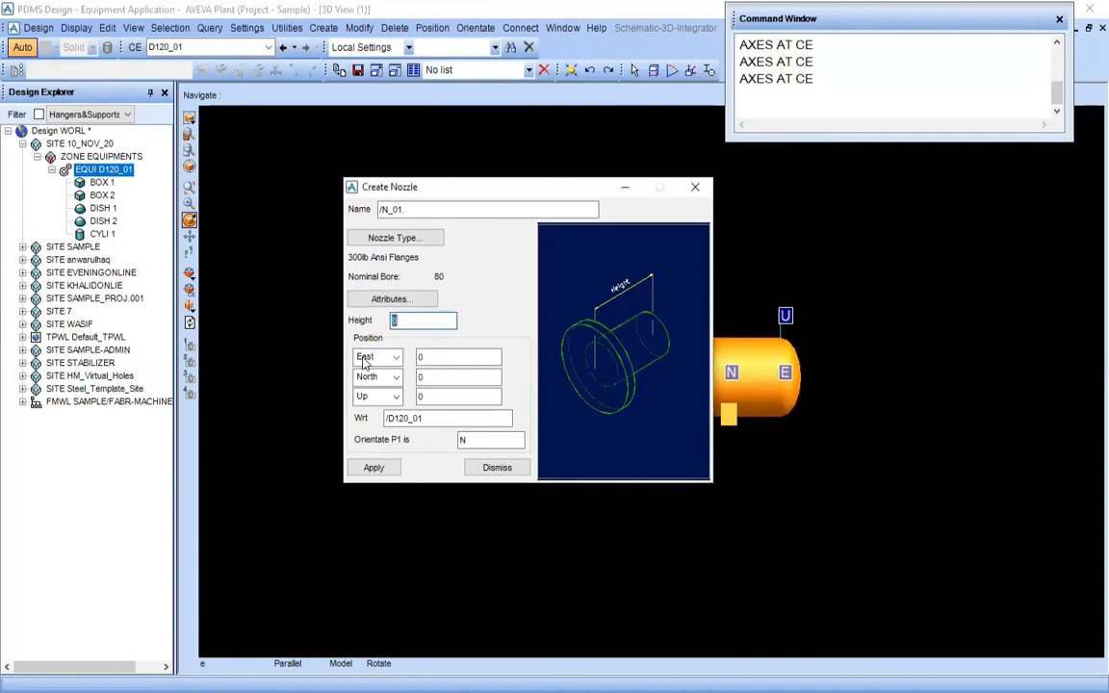
text(300)
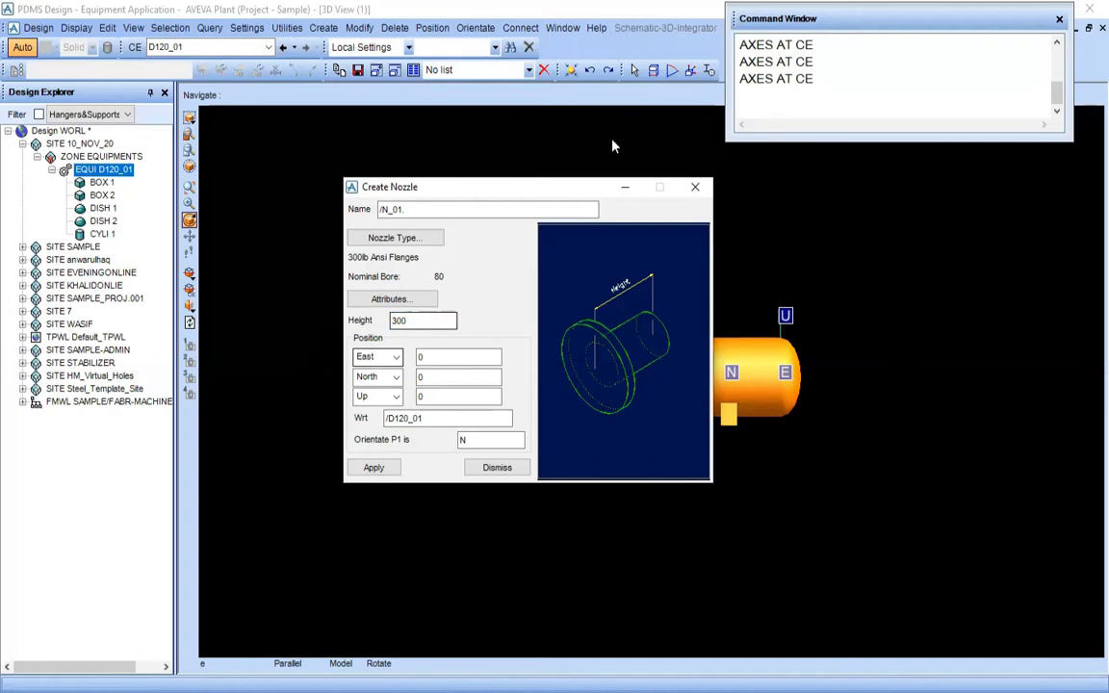
Move the Create Nozzle window clear of drum D120_01 and examine the drum's axis directions for placing the nozzle
double_click(450, 356)
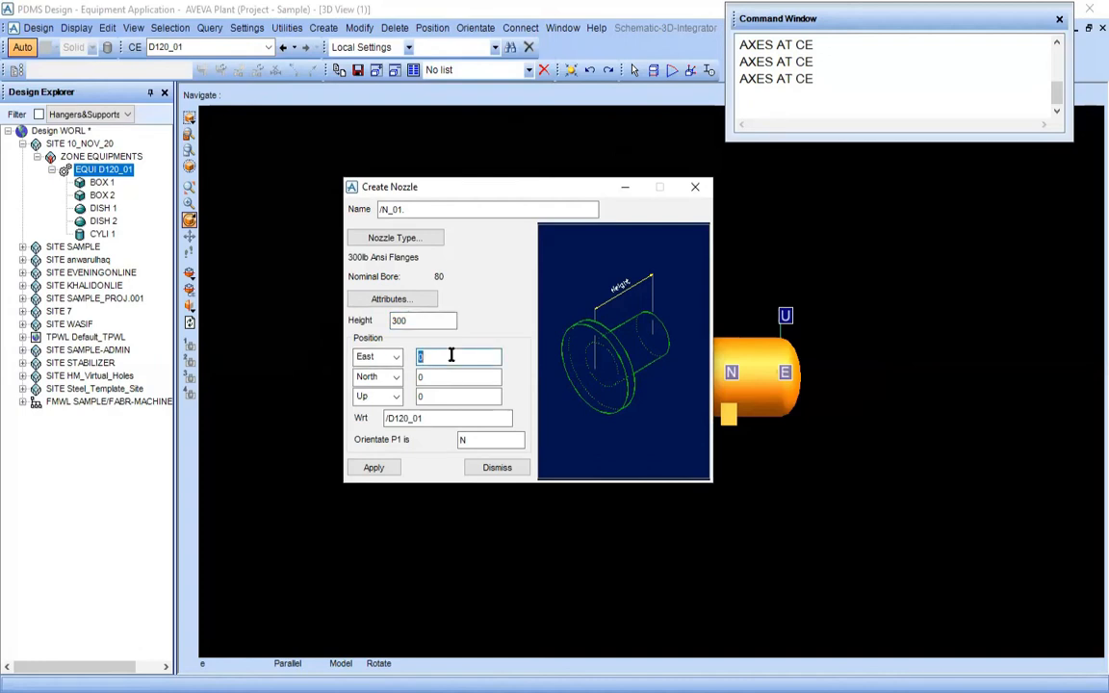
middle_click(735, 327)
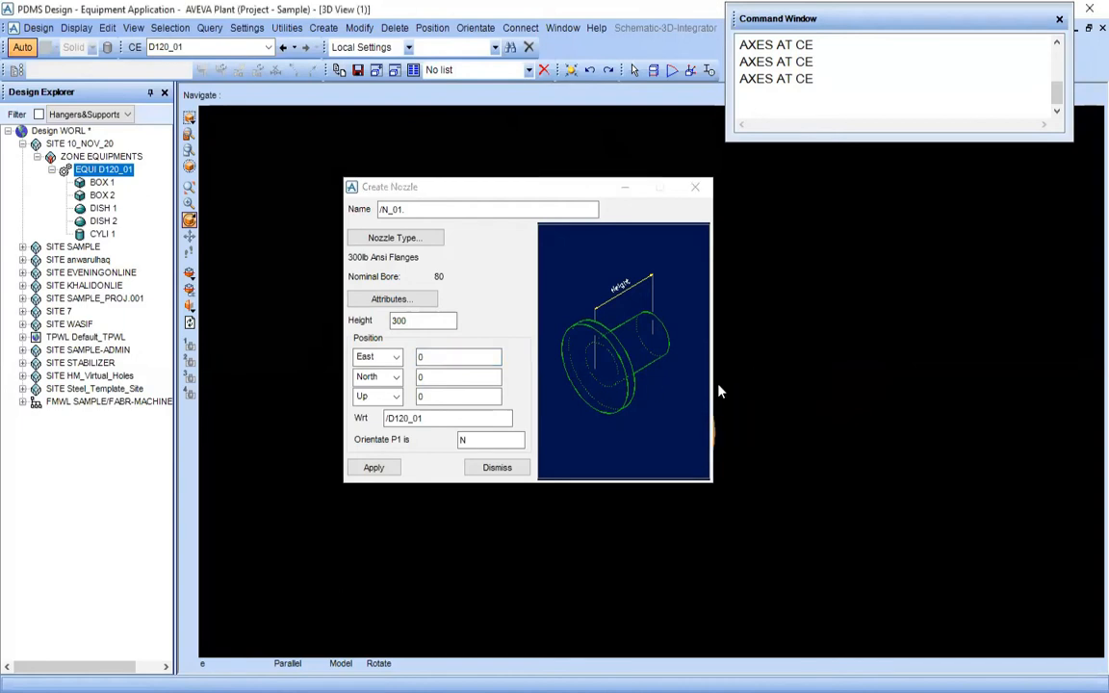
drag(443, 196, 191, 106)
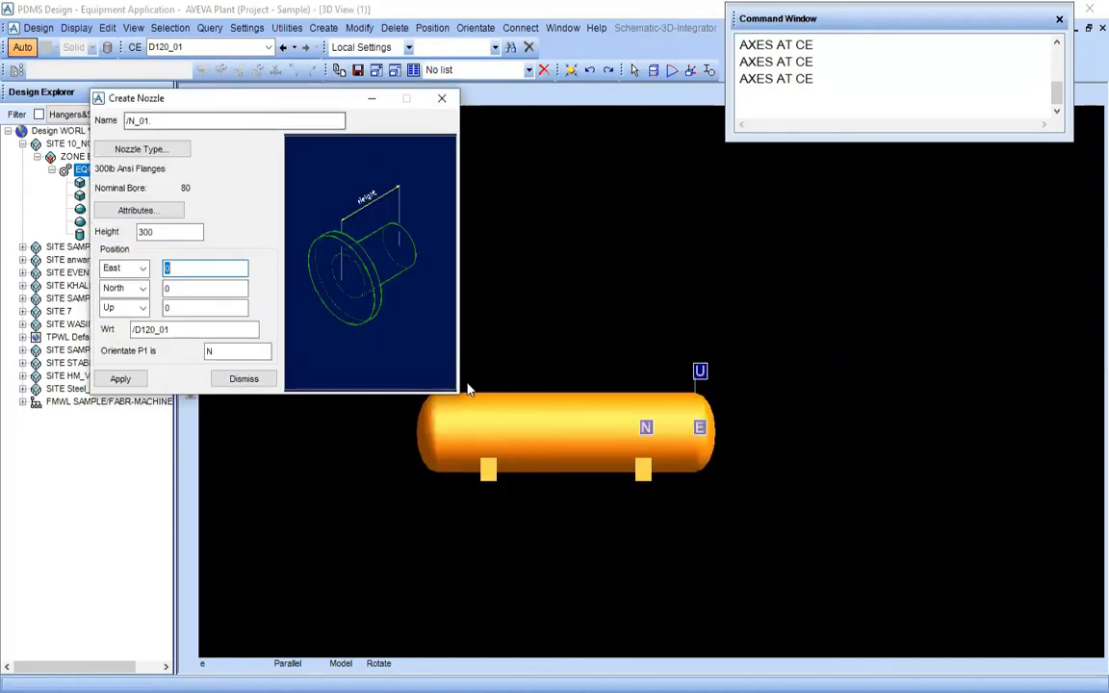
middle_click(493, 399)
scroll(799, 470, up, 2)
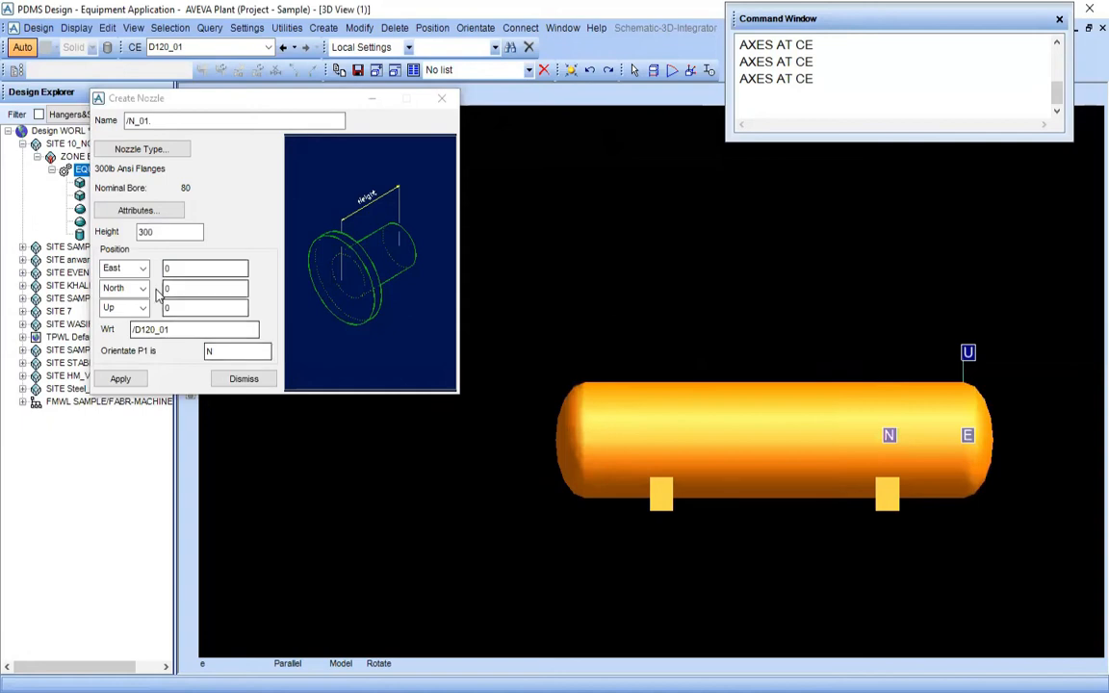
scroll(793, 448, up, 3)
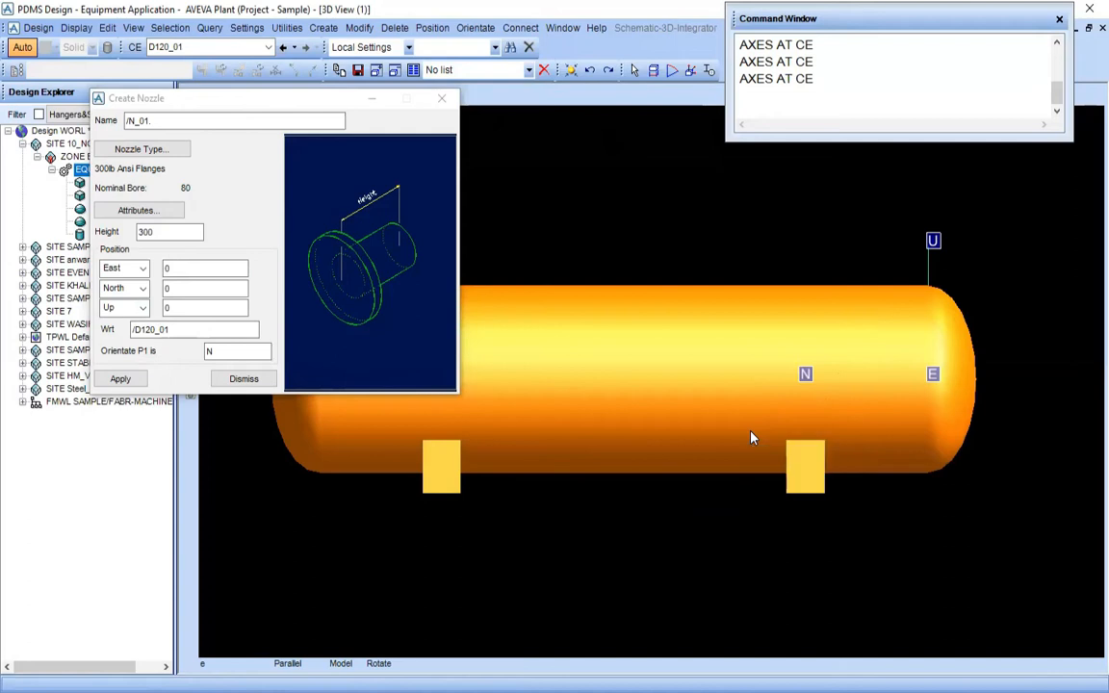
click(188, 292)
click(175, 268)
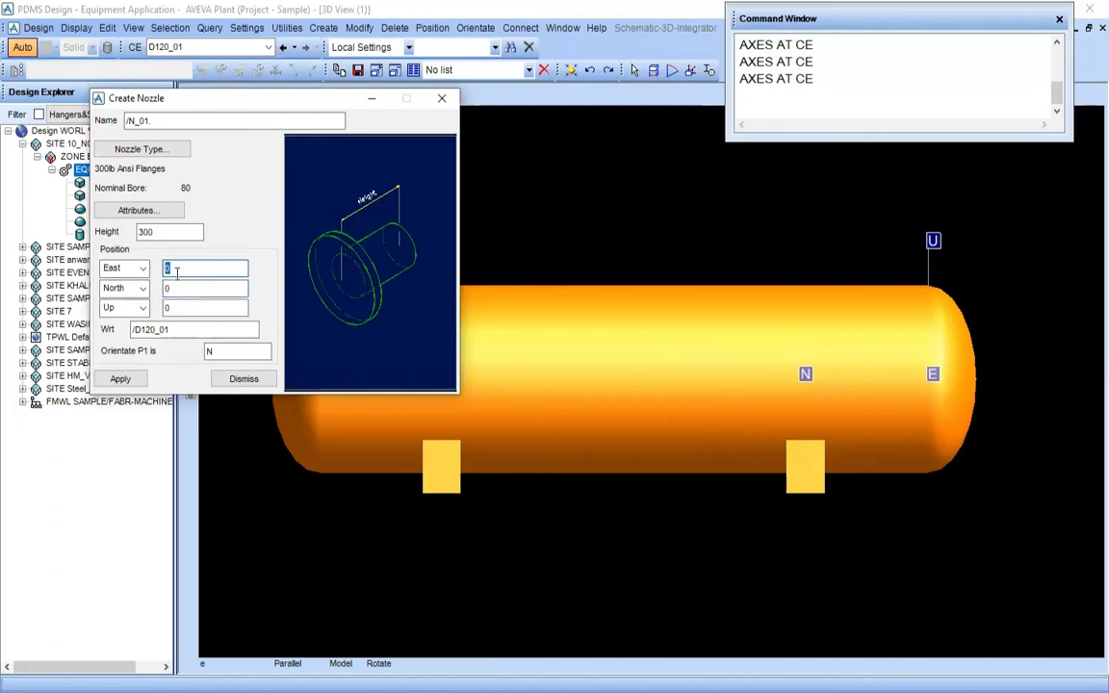
click(180, 288)
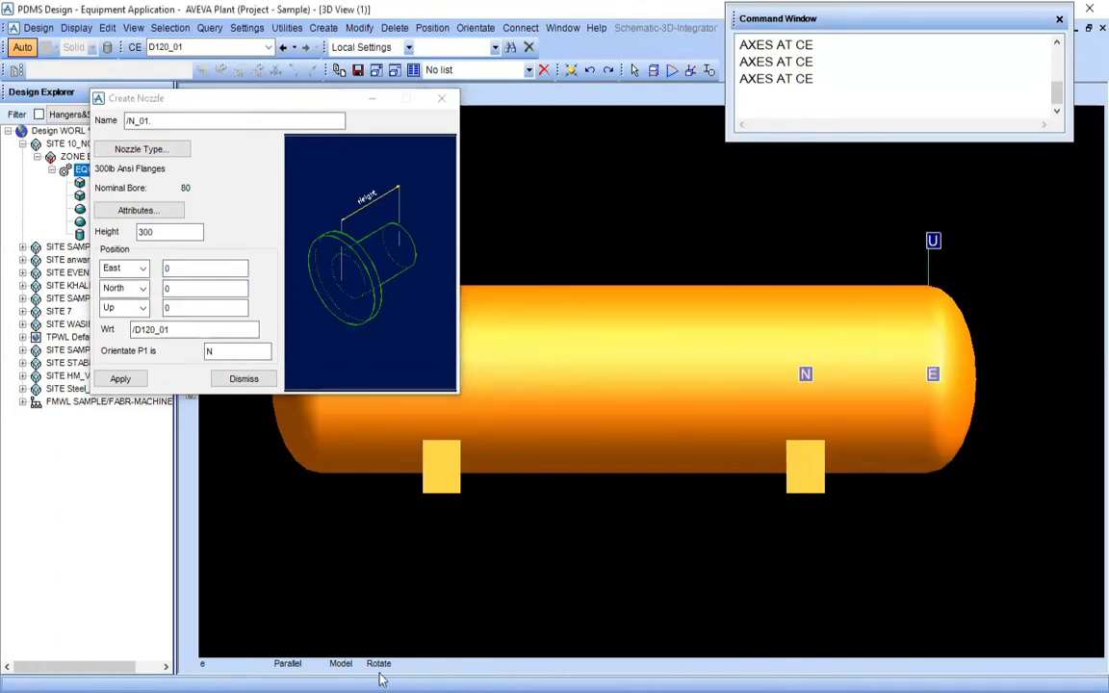
Check nozzle N1's distance from the shell end in PDMS-Training.pdf and set the nozzle's North position to 508
click(358, 691)
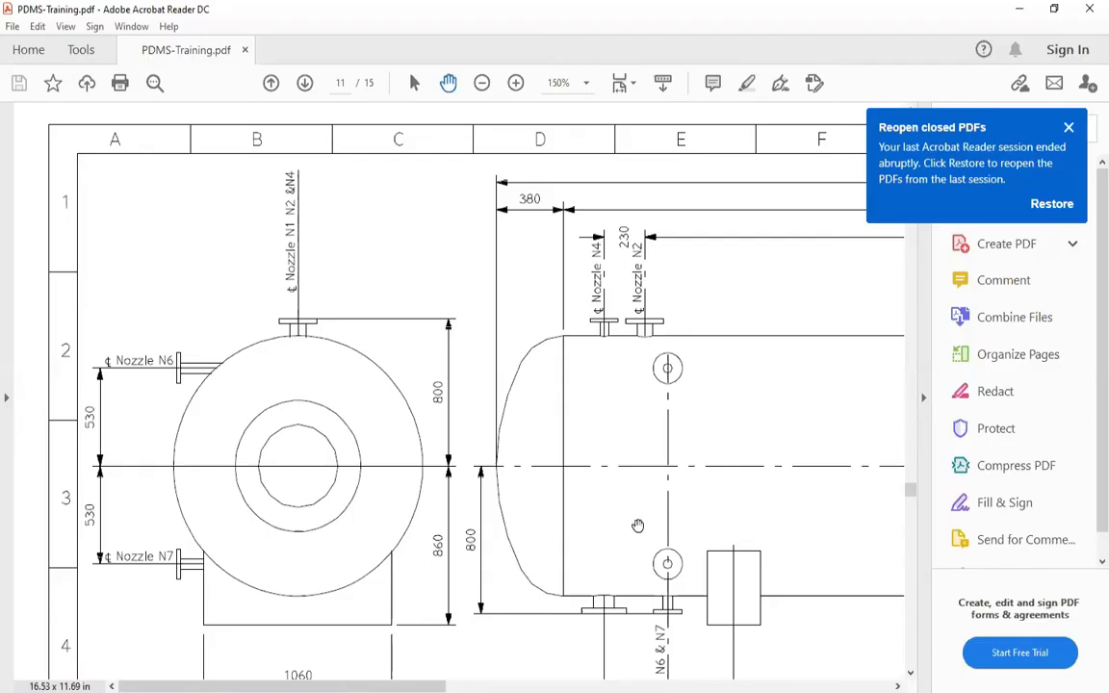
drag(703, 517, 124, 438)
mouse_move(568, 437)
mouse_down()
mouse_move(572, 506)
mouse_move(423, 421)
mouse_up()
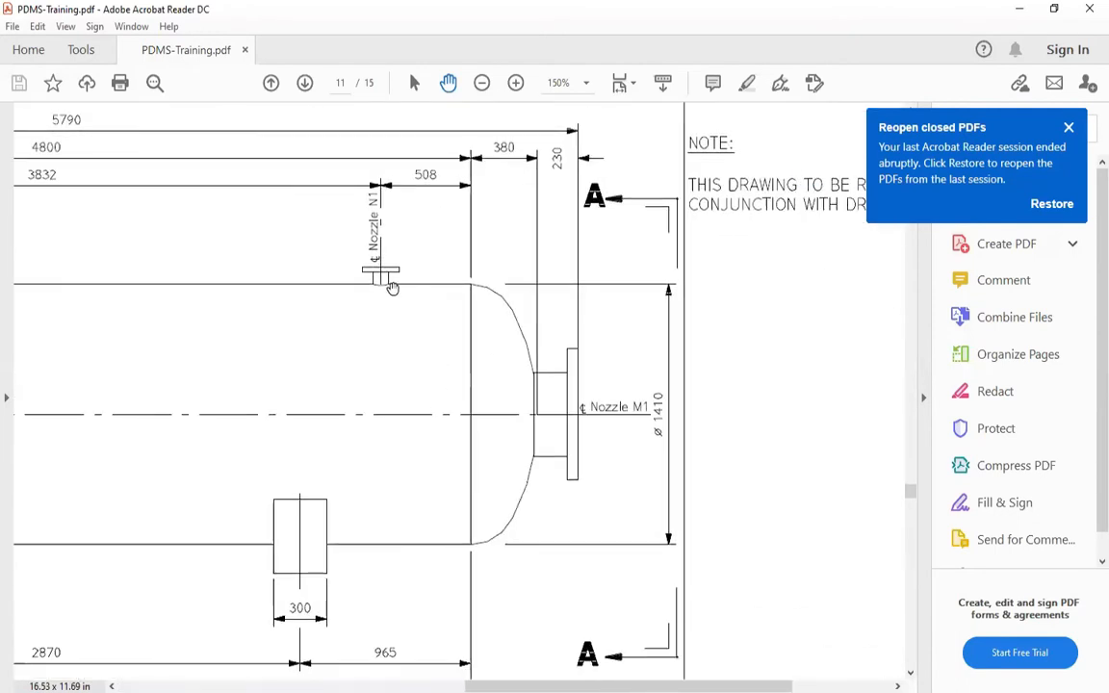
drag(386, 282, 389, 378)
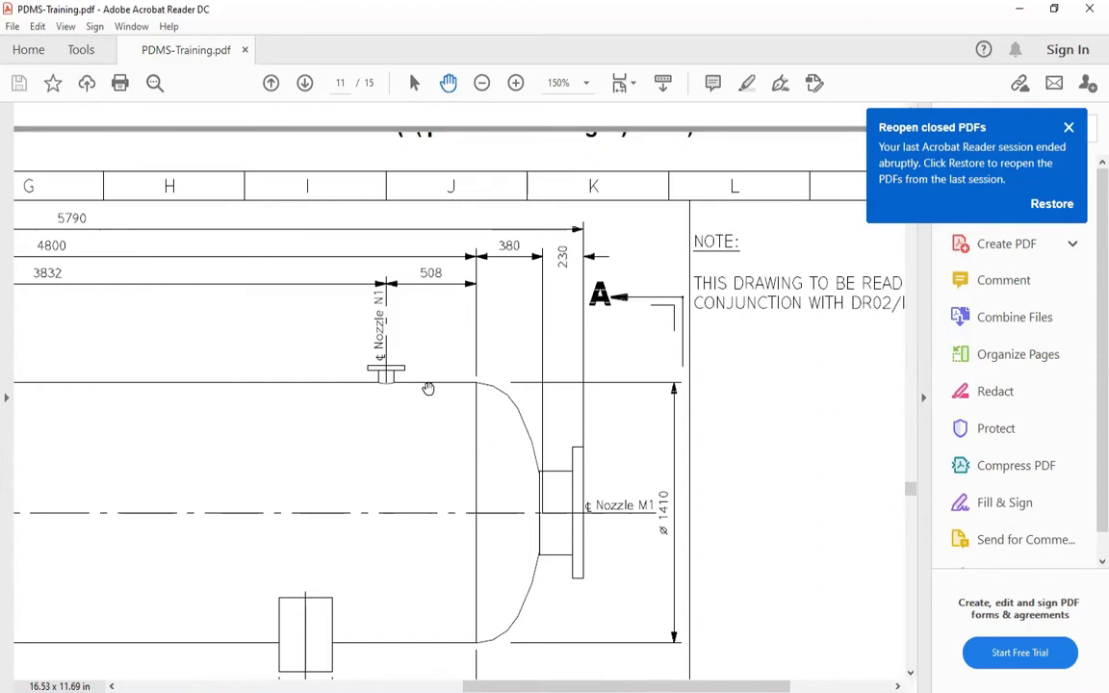
ctrl+scroll(426, 384, down, 3)
scroll(205, 547, down, 4)
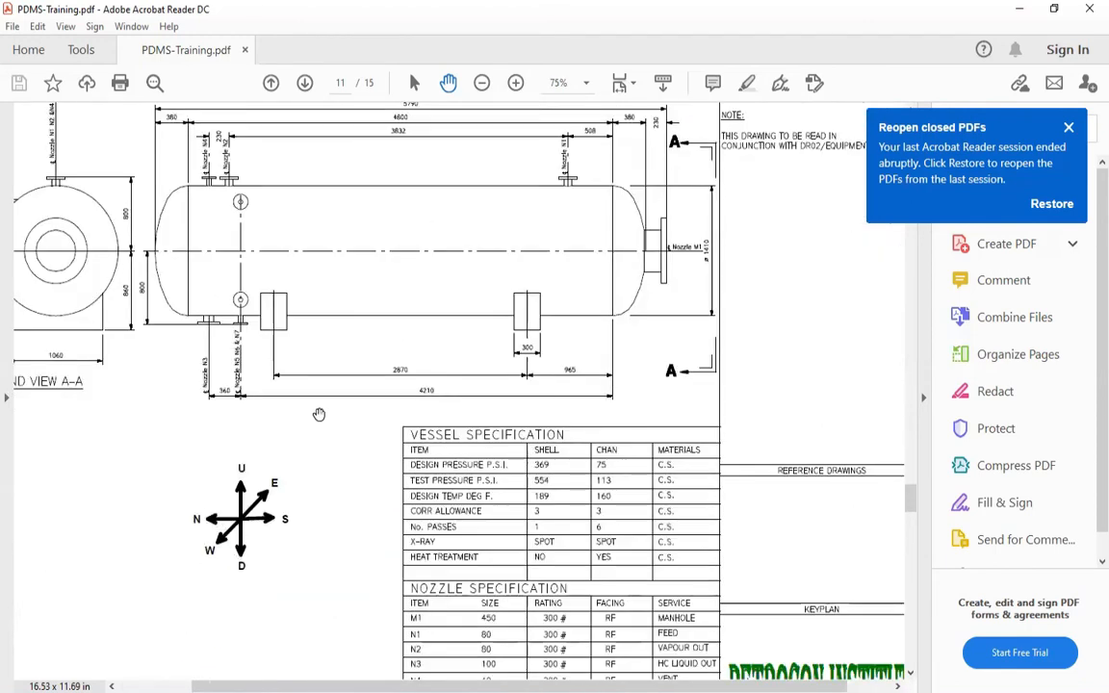
drag(500, 271, 441, 436)
ctrl+scroll(610, 356, up, 3)
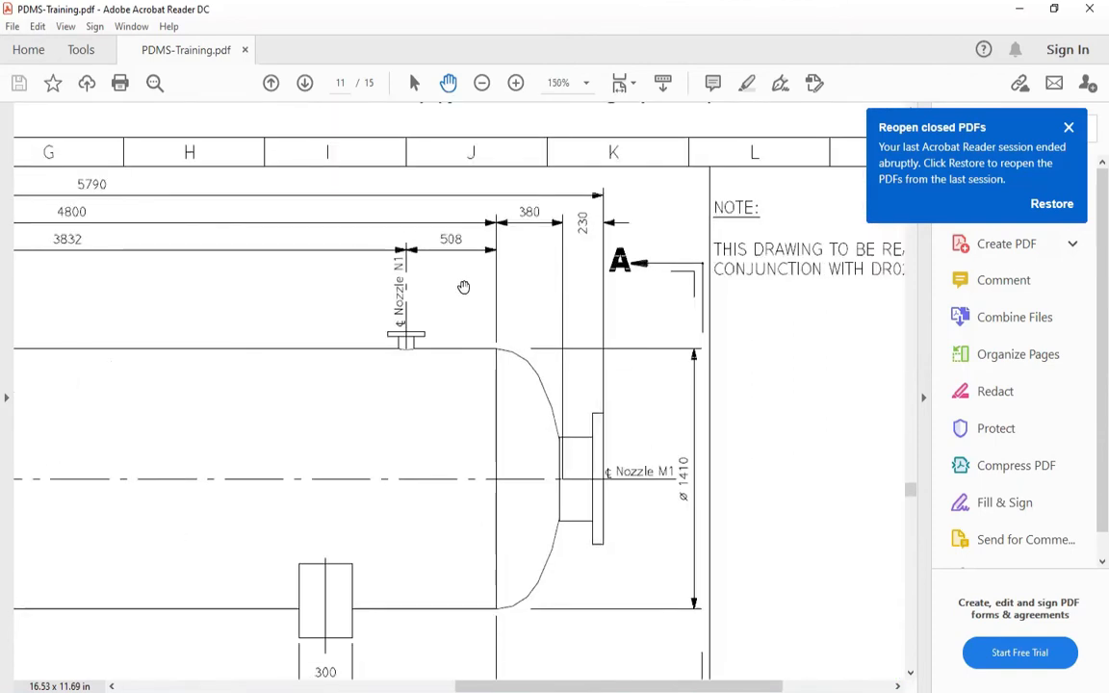
click(414, 692)
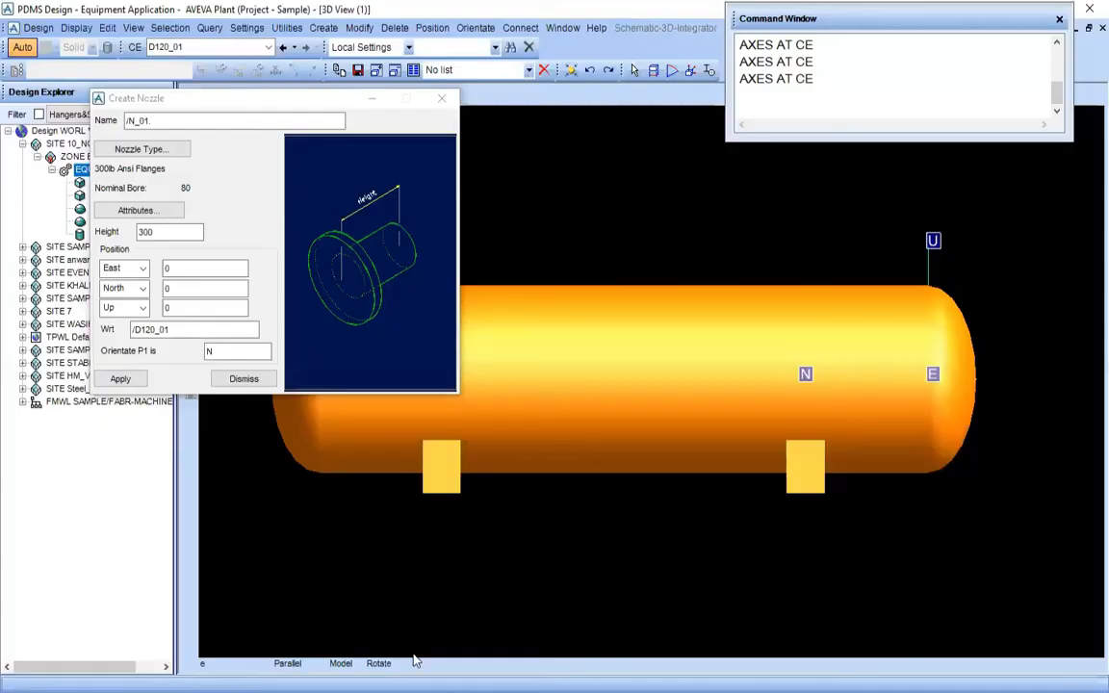
double_click(193, 287)
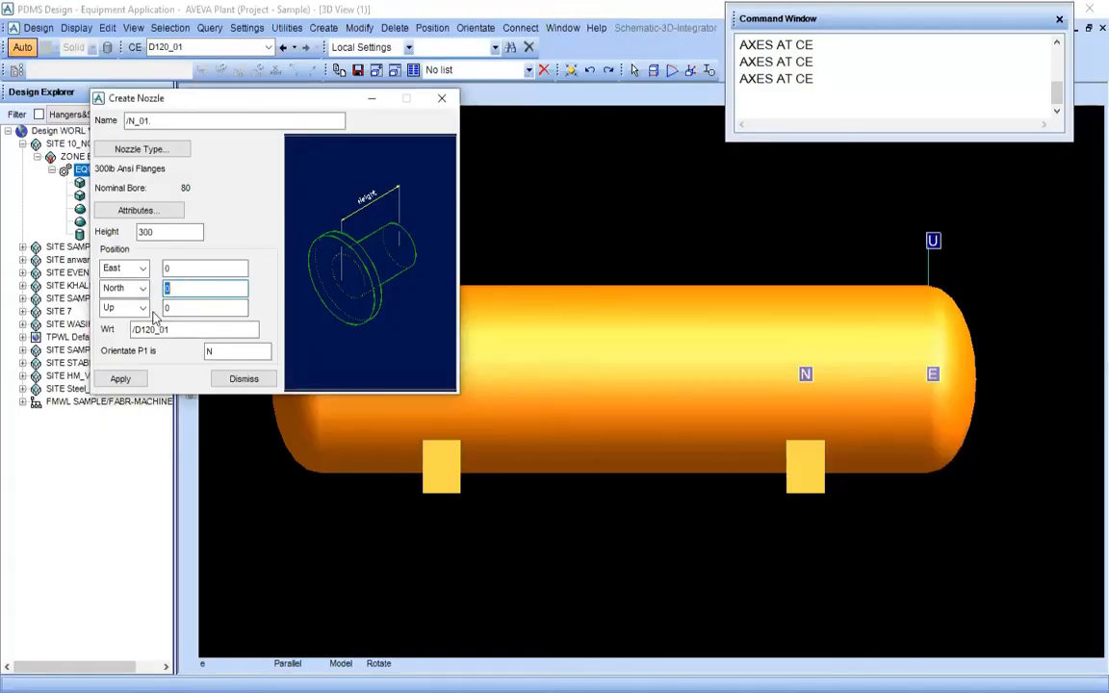
text(500)
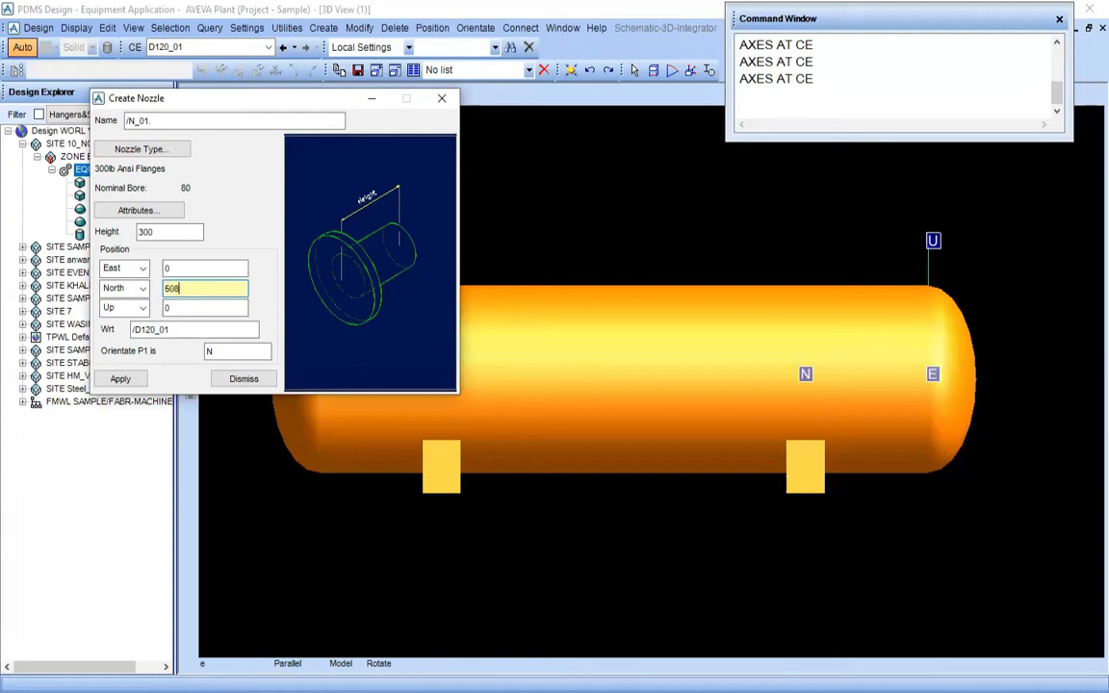
key(Tab)
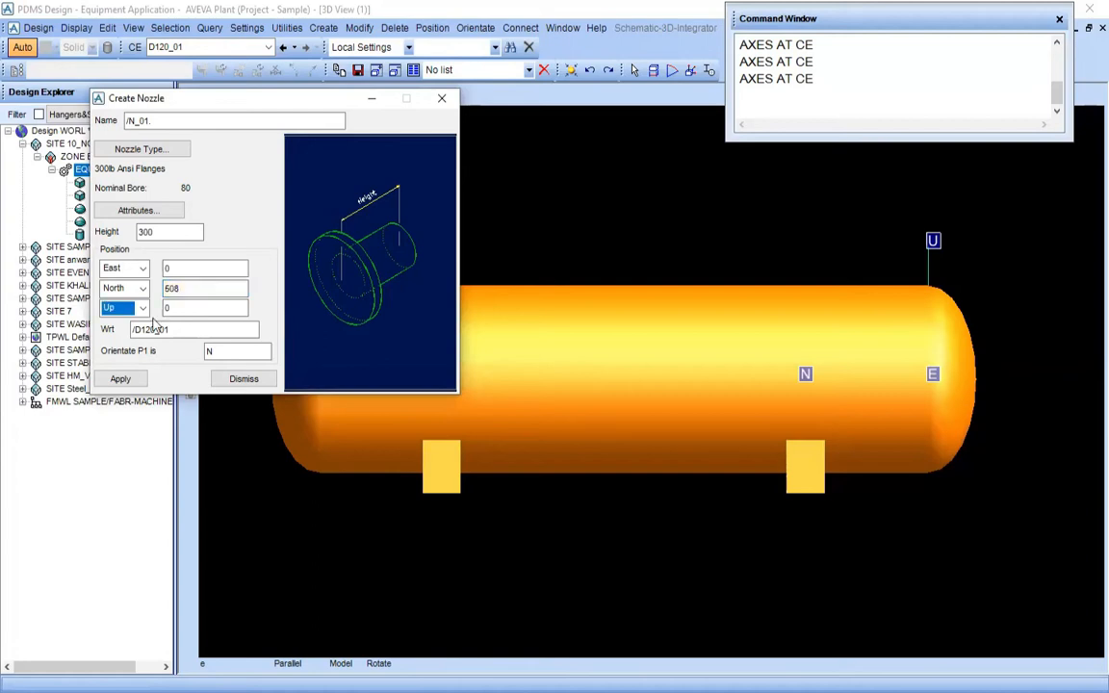
Select the nozzle's Up position for editing and examine N1's height above the drum centreline on End View A-A in PDMS-Training.pdf
click(179, 308)
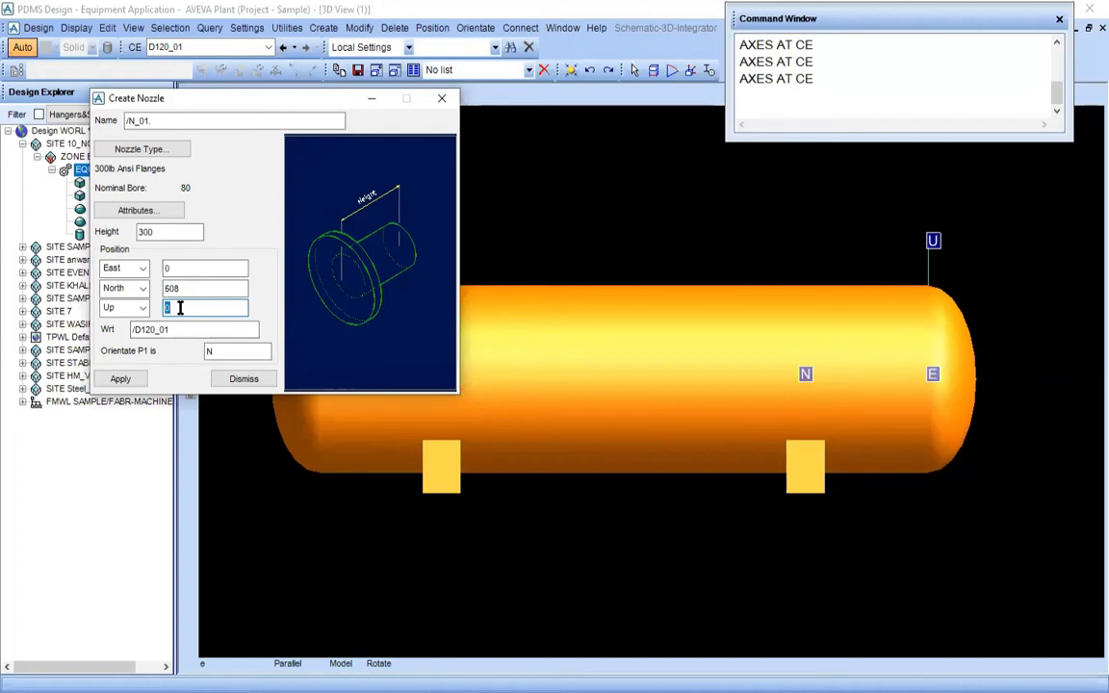
click(220, 566)
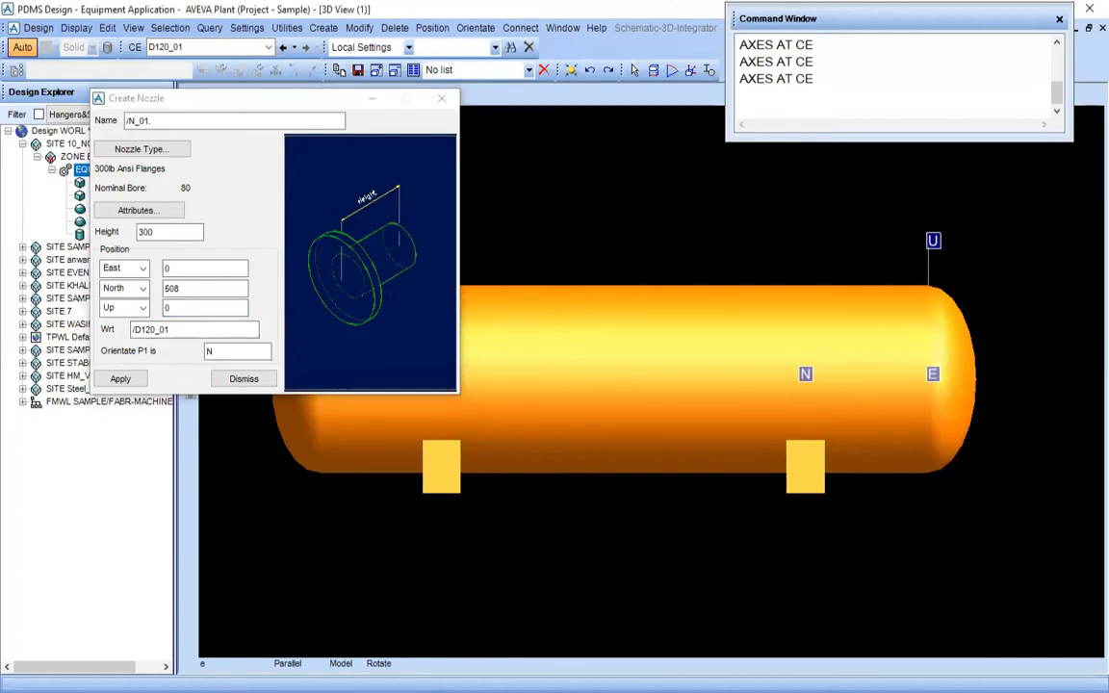
key(alt+Tab)
drag(241, 487, 754, 507)
drag(329, 376, 691, 231)
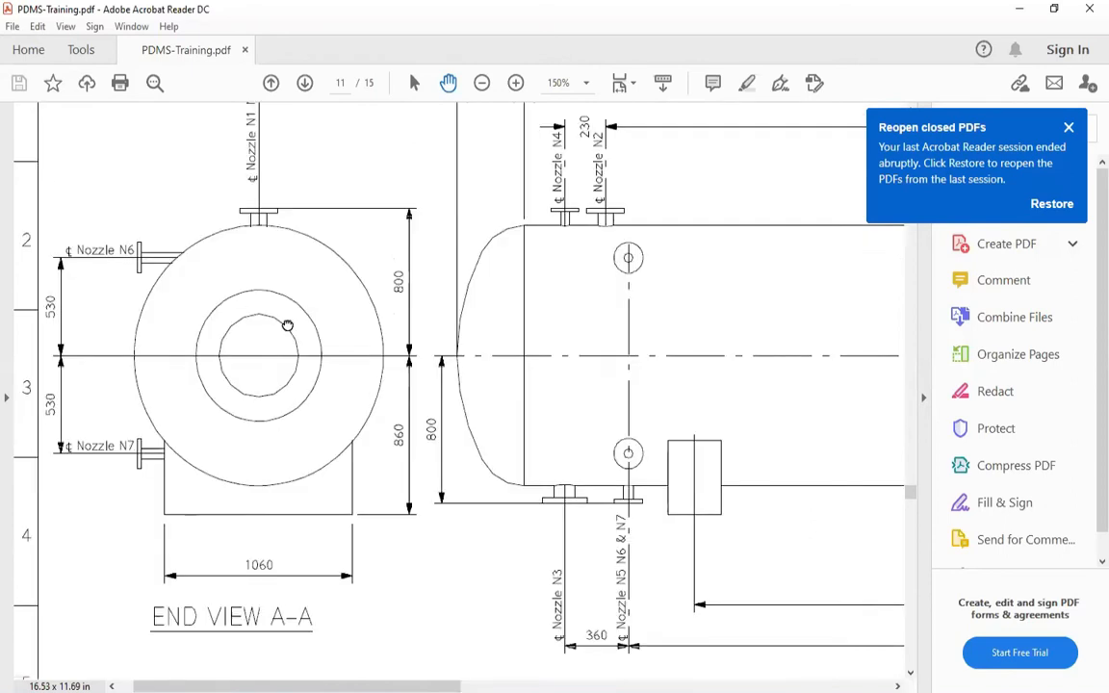
drag(287, 325, 386, 384)
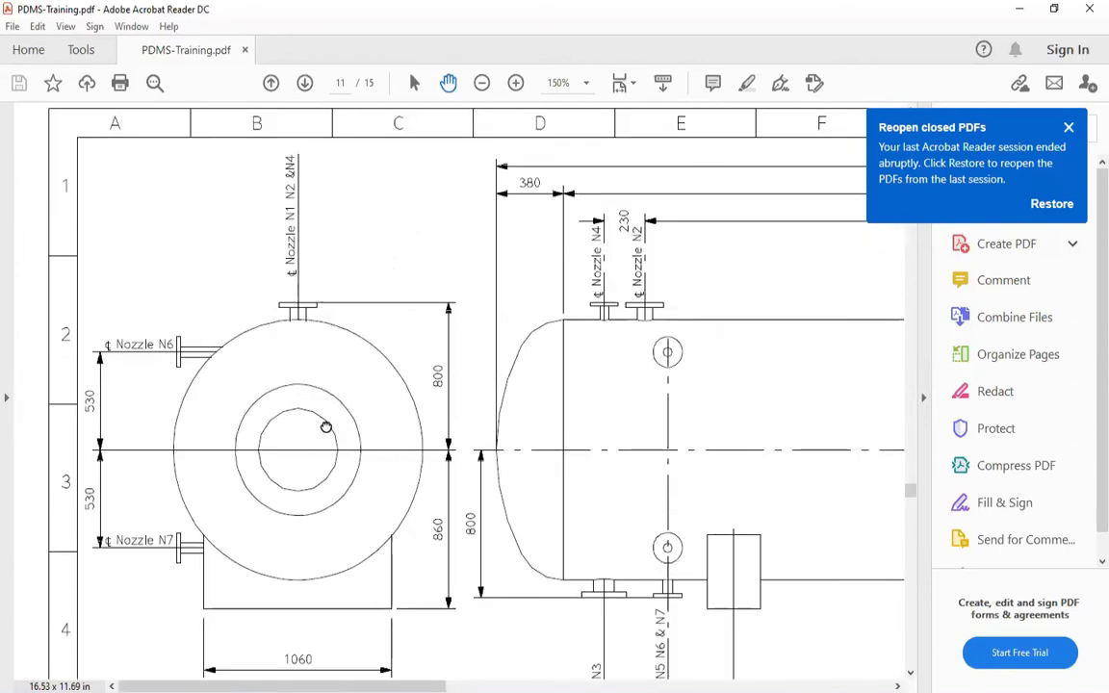
drag(322, 425, 298, 341)
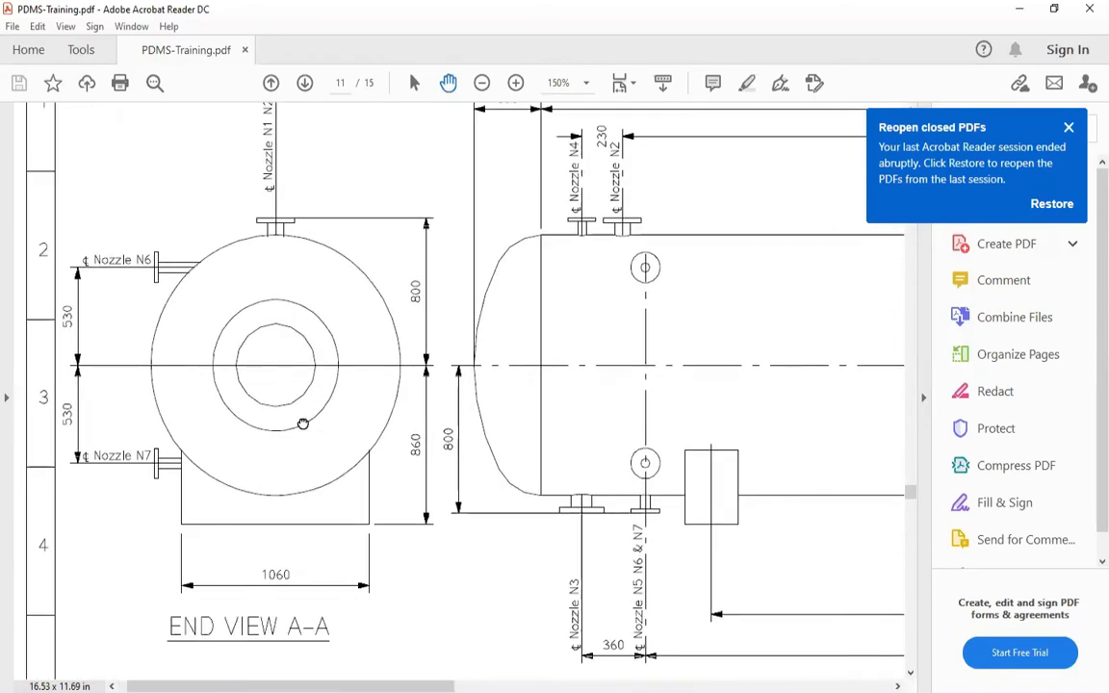
drag(301, 395, 323, 453)
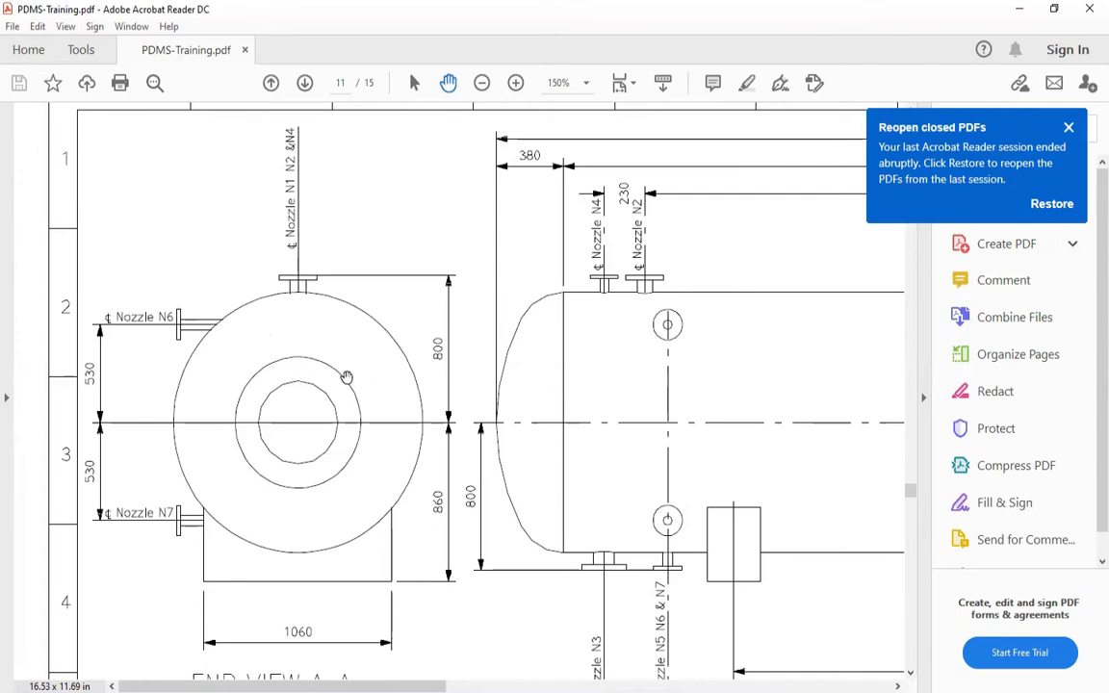
scroll(332, 383, up, 1)
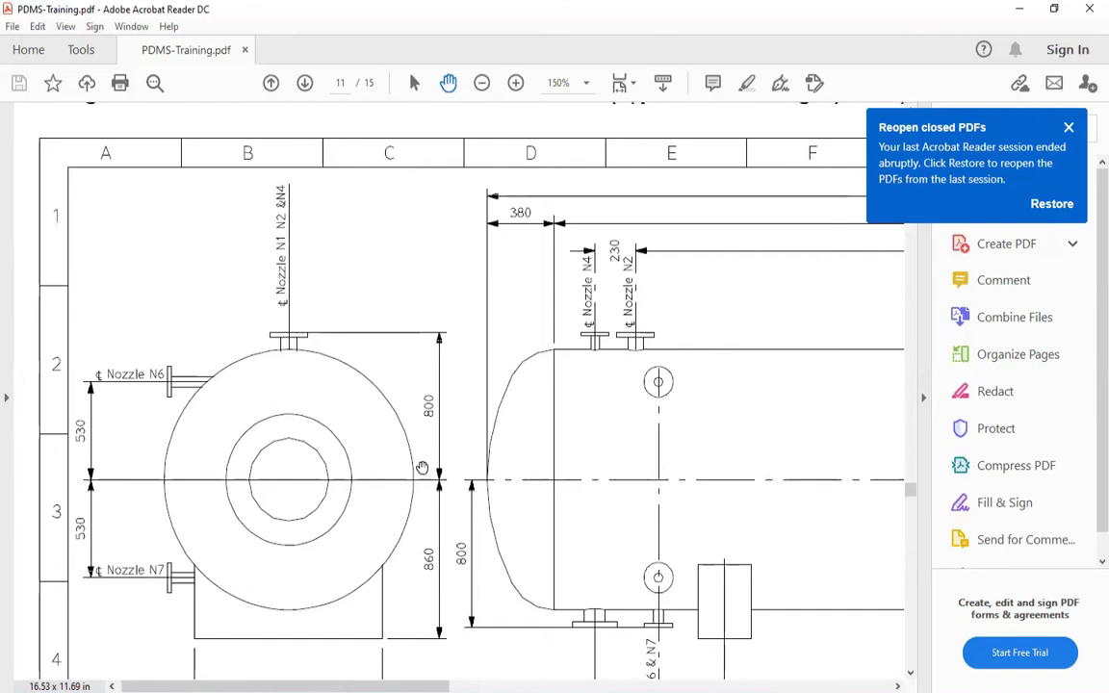
scroll(359, 378, down, 3)
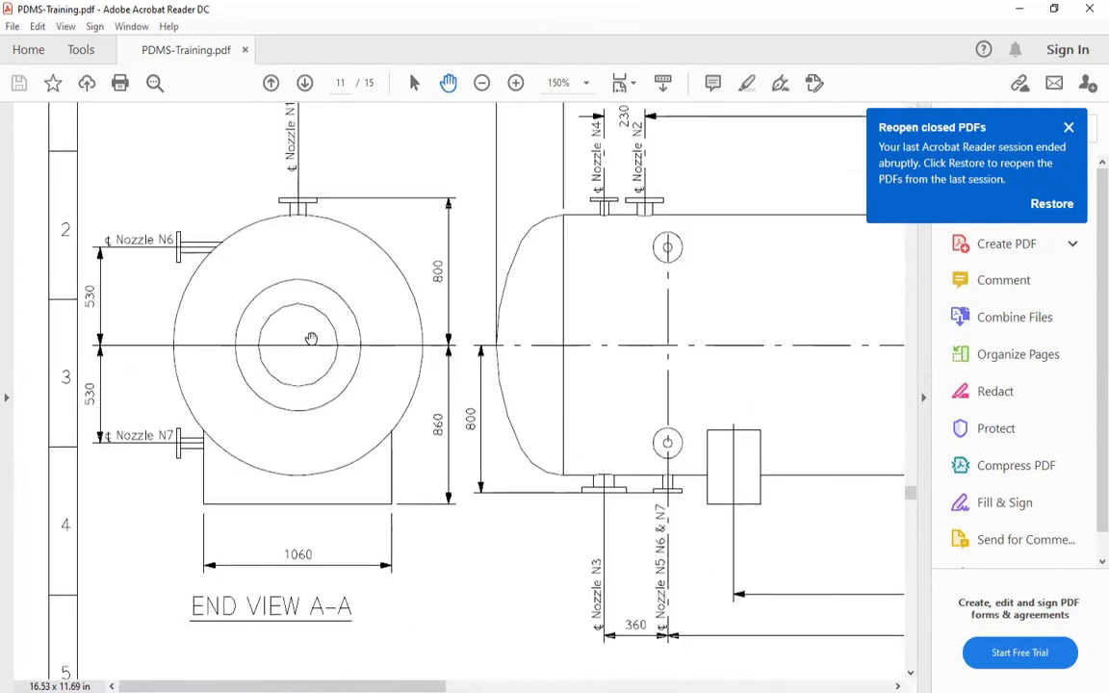
scroll(294, 337, up, 1)
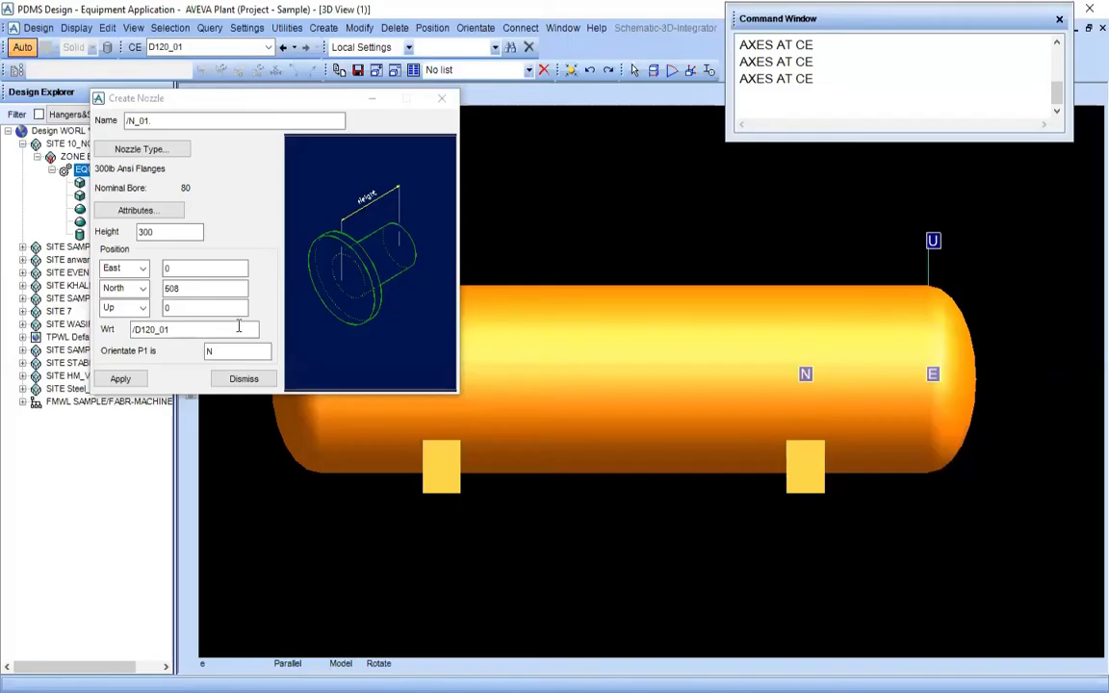
Set the nozzle's Up position to 800 relative to D120_01
double_click(203, 306)
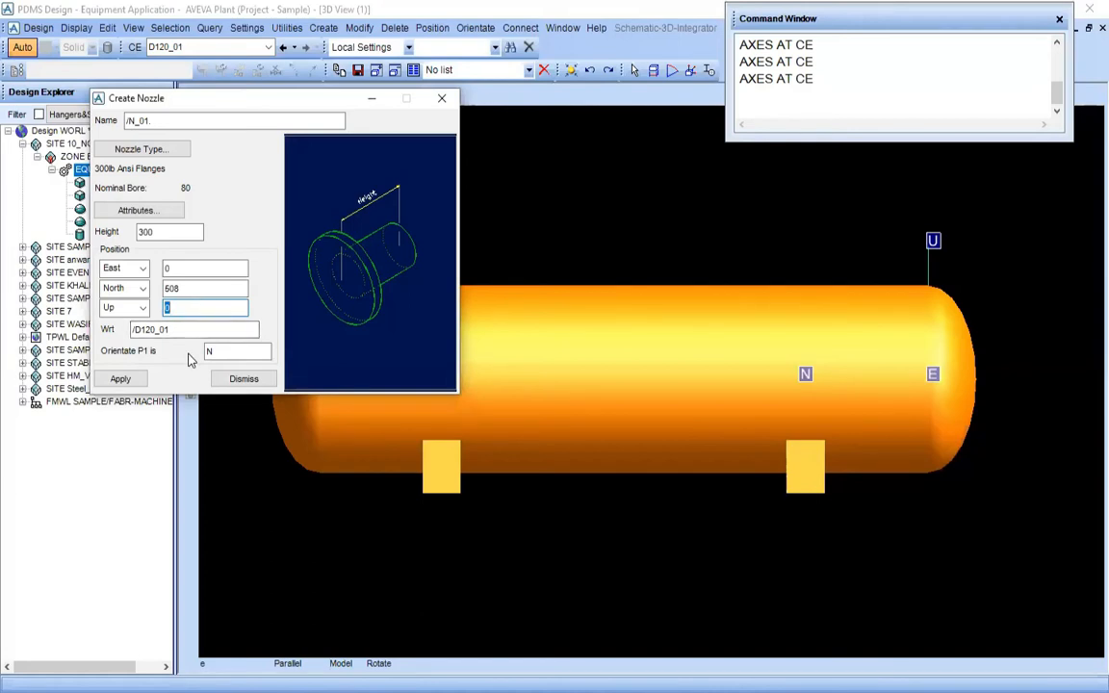
text(800)
key(Tab)
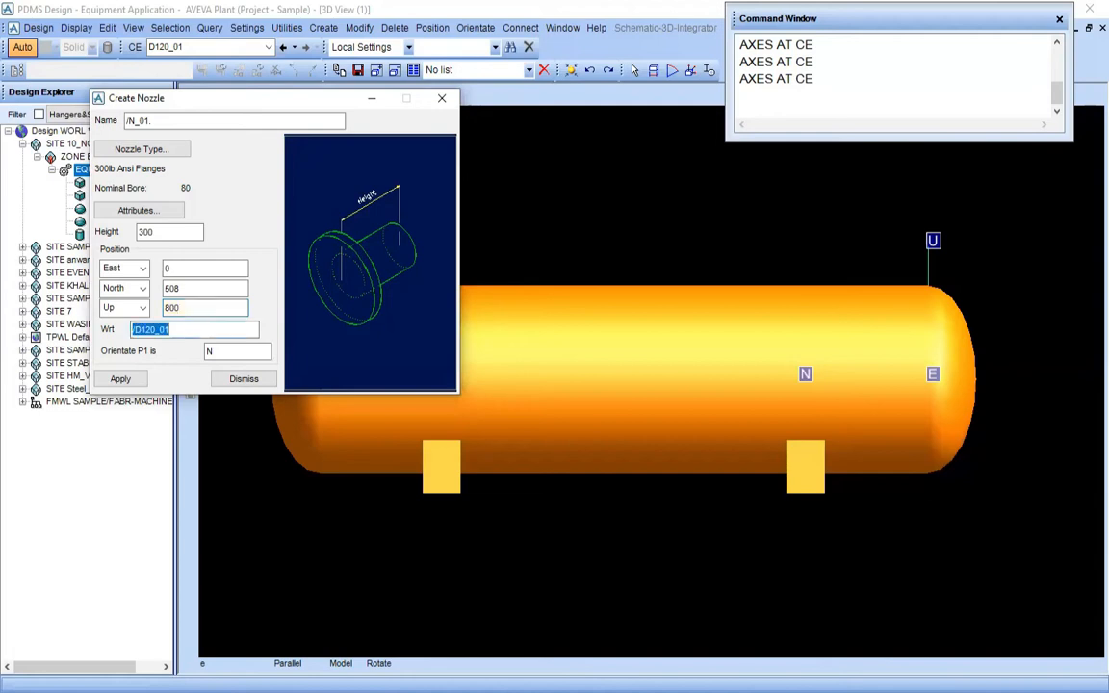
Select the nozzle's East position, then mark the drum centre and the line to nozzle N1 in red on the PDF's end view
click(190, 269)
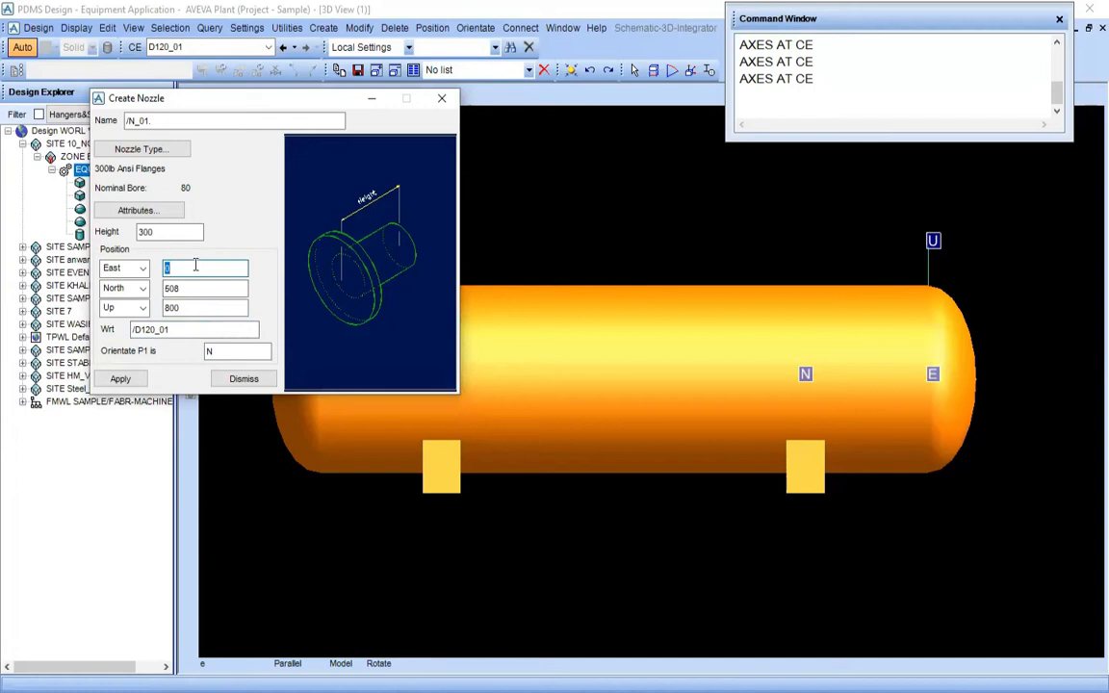
click(329, 690)
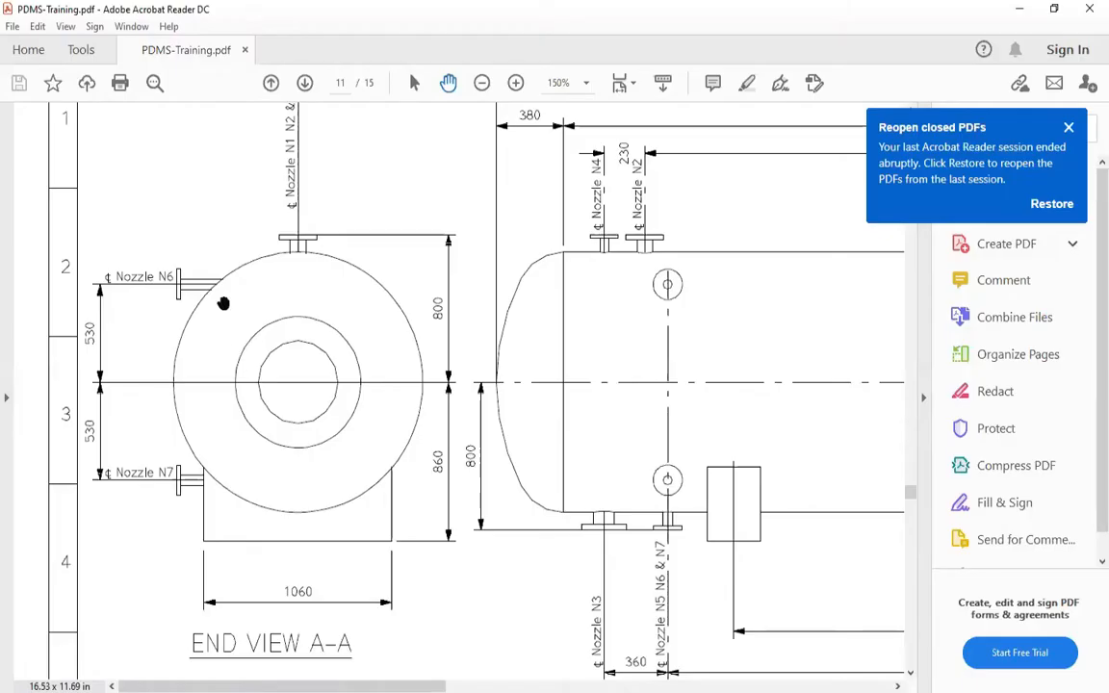
scroll(222, 303, up, 1)
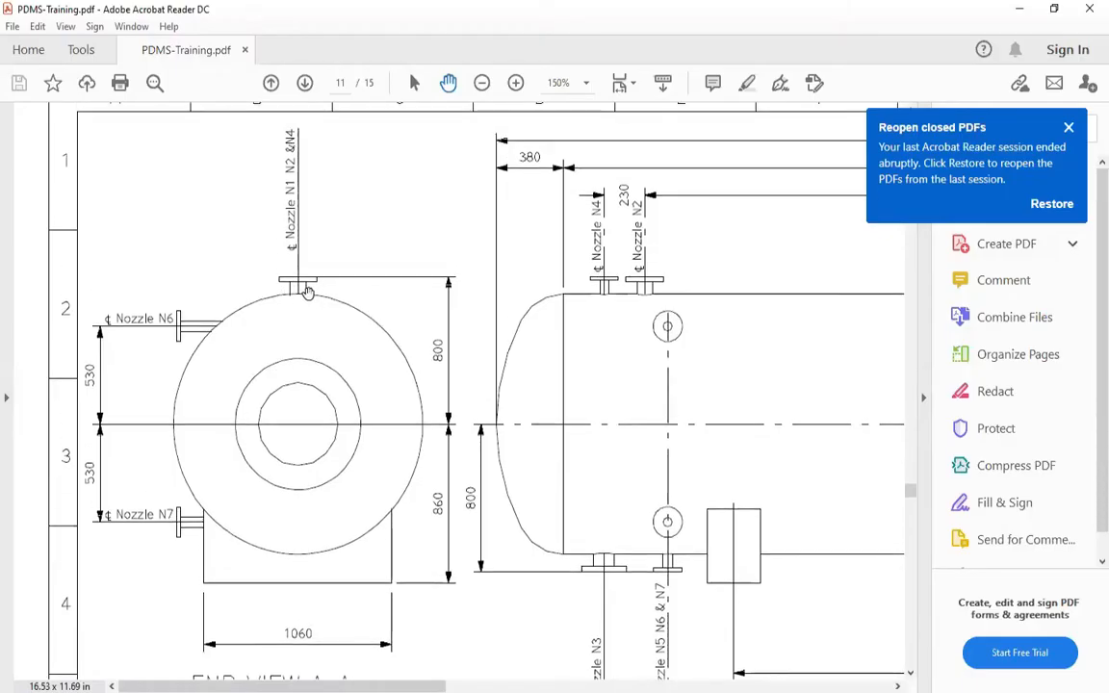
click(520, 43)
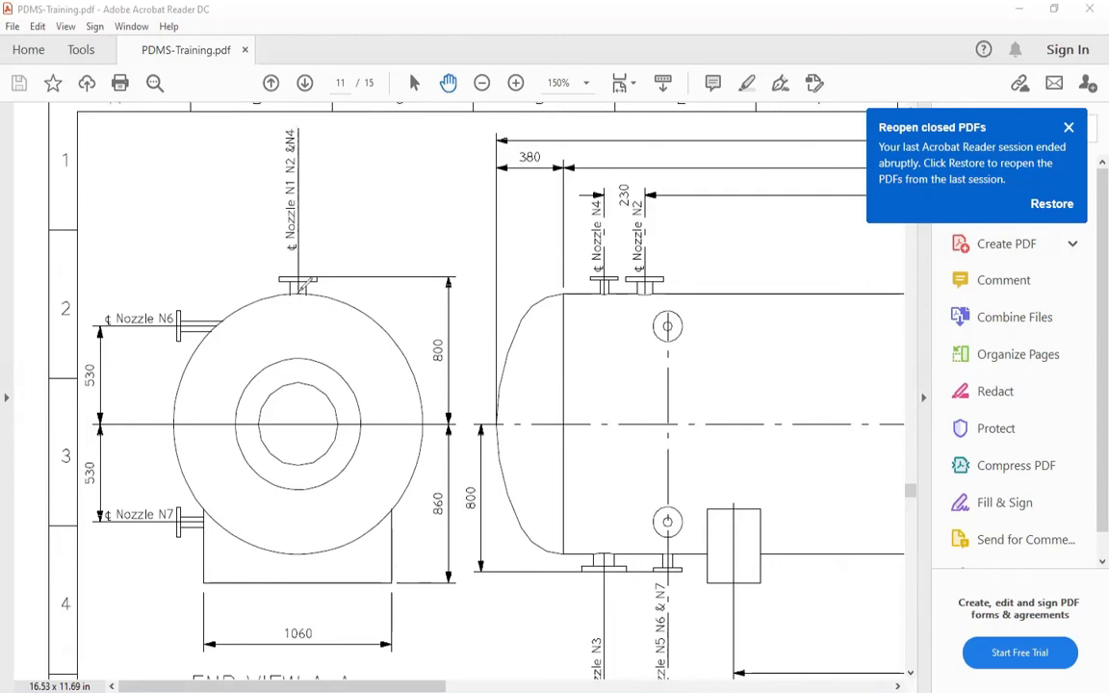
mouse_move(289, 422)
mouse_down()
mouse_move(297, 432)
mouse_move(294, 421)
mouse_up()
drag(298, 288, 291, 424)
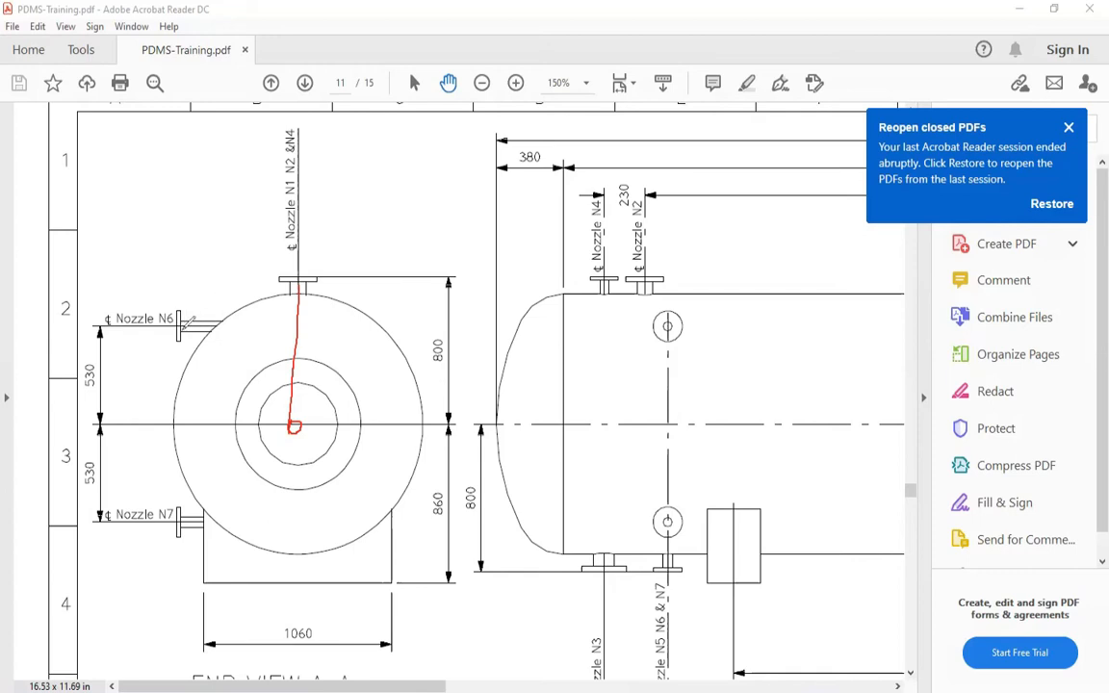
Mark nozzle N6's direction, nozzle N1 and a slanted nozzle line in red on End View A-A, then clear the marks
drag(183, 327, 260, 325)
click(248, 320)
mouse_move(273, 285)
mouse_down()
mouse_move(291, 258)
mouse_move(312, 306)
mouse_move(299, 272)
mouse_up()
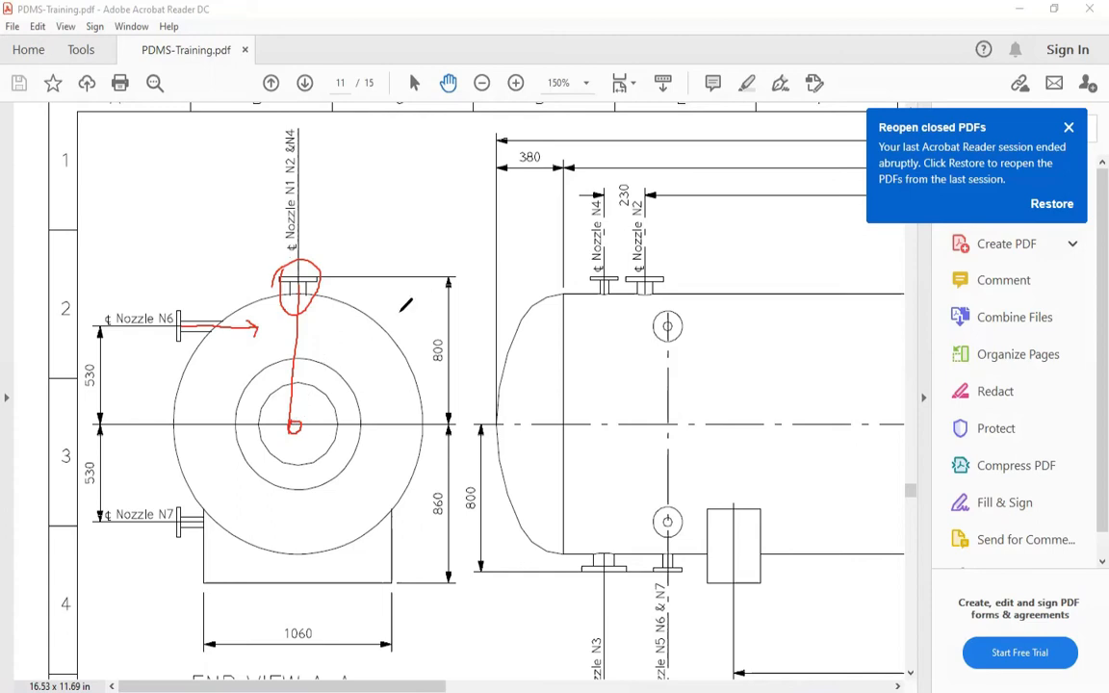
mouse_move(390, 304)
mouse_down()
mouse_move(410, 325)
mouse_move(313, 430)
mouse_up()
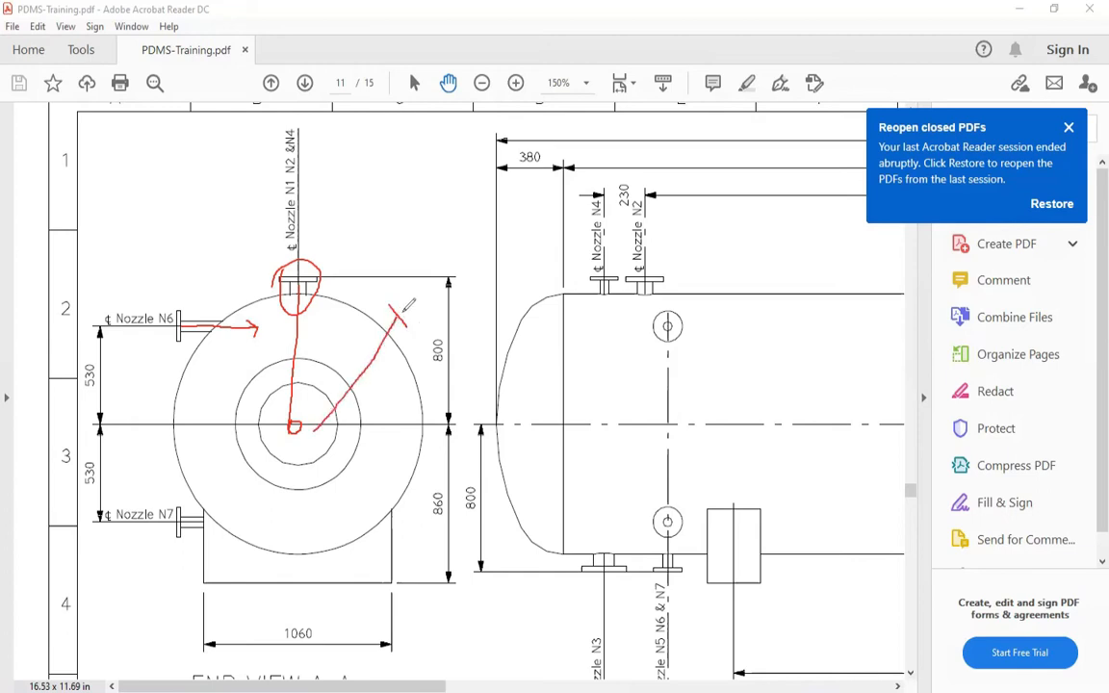
drag(395, 316, 316, 406)
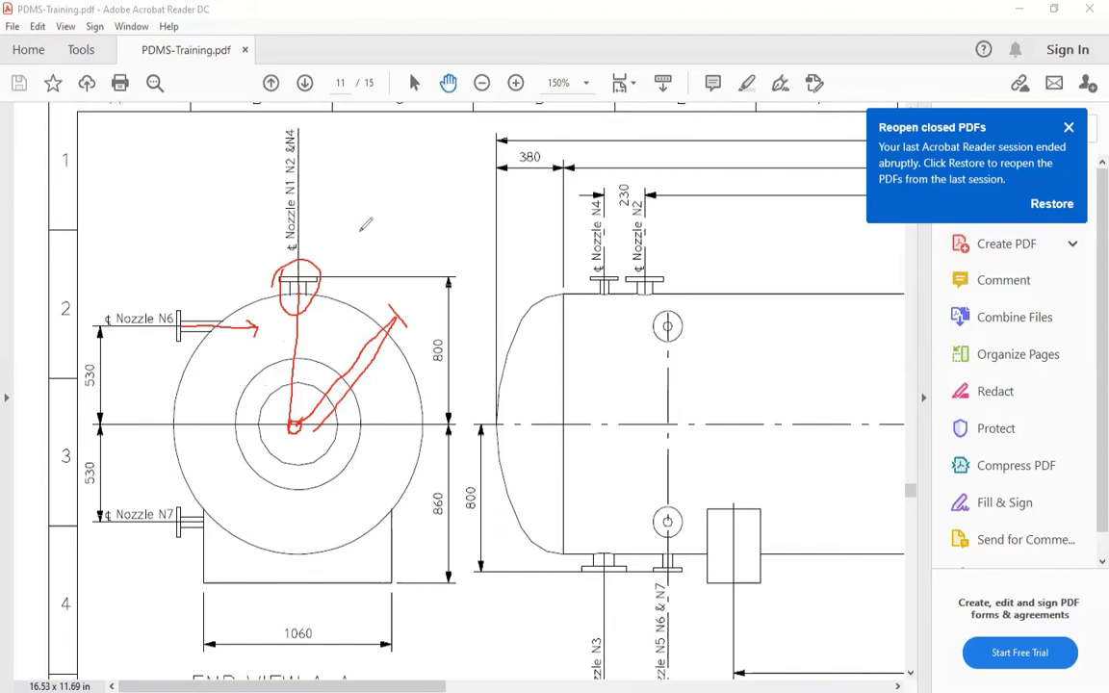
click(597, 155)
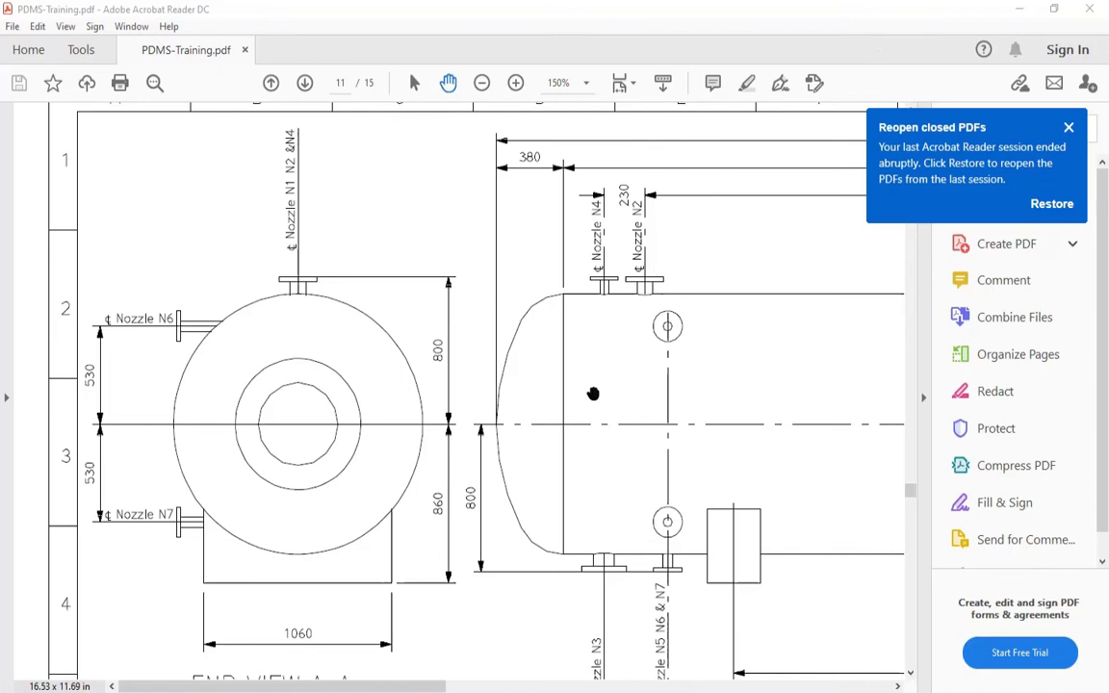
Examine the drum's side elevation in PDMS-Training.pdf along its length, from nozzles N4 and N2 to nozzle M1
drag(515, 416, 253, 372)
ctrl+scroll(389, 355, down, 5)
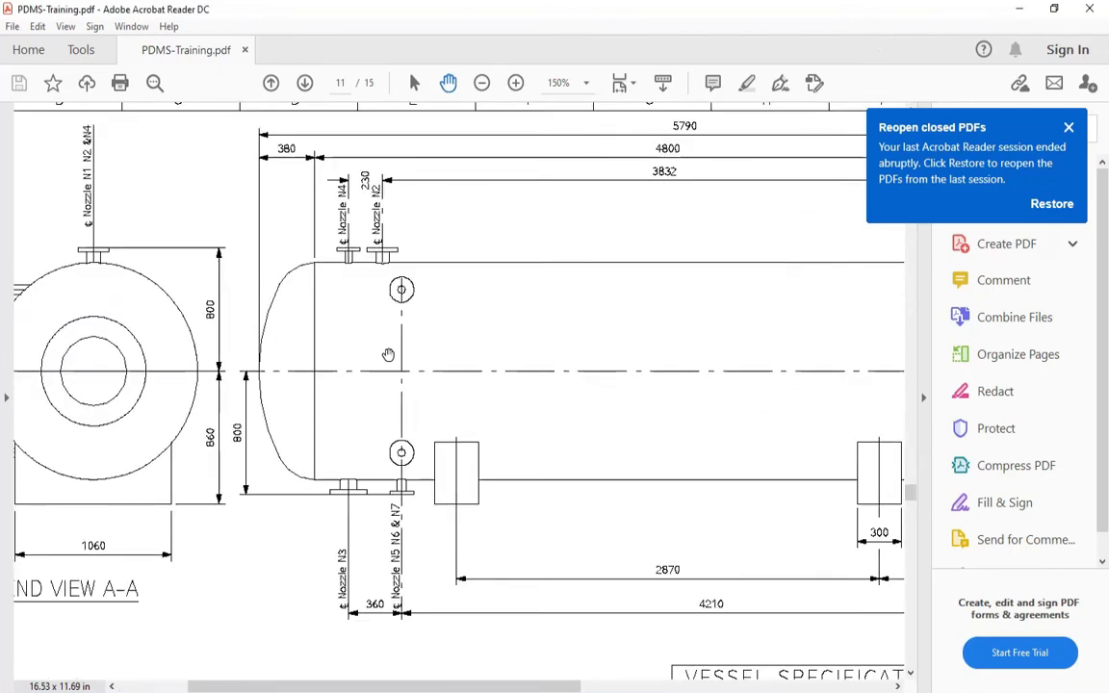
drag(493, 384, 668, 436)
ctrl+scroll(679, 401, up, 3)
ctrl+scroll(678, 401, up, 3)
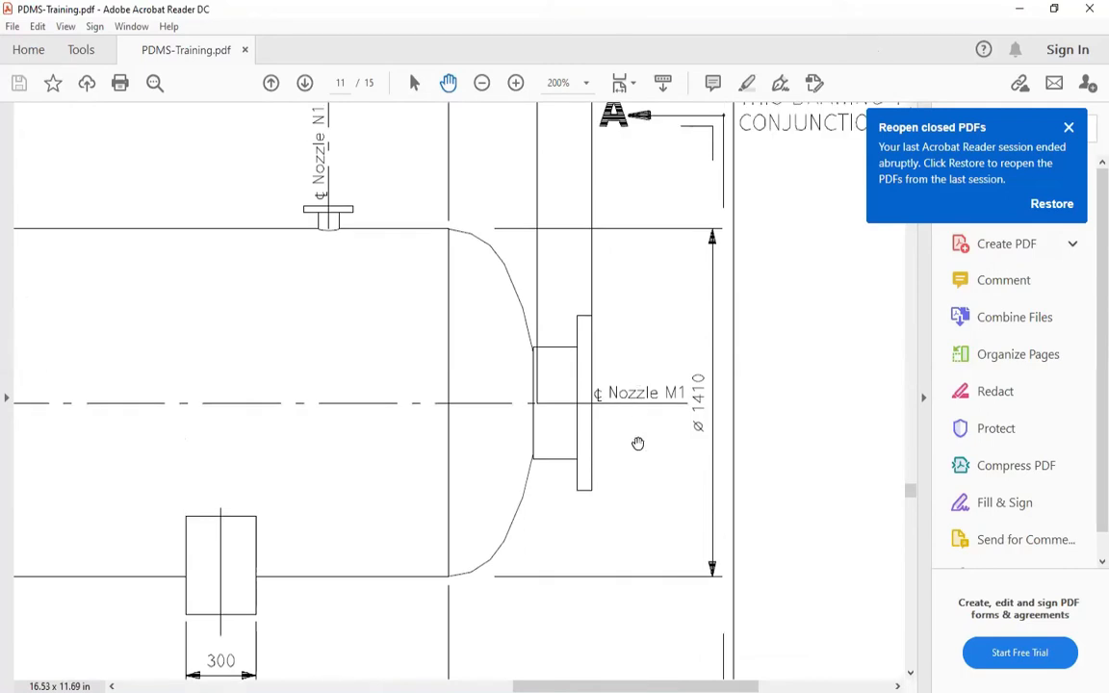
ctrl+scroll(638, 443, up, 1)
ctrl+scroll(587, 429, down, 3)
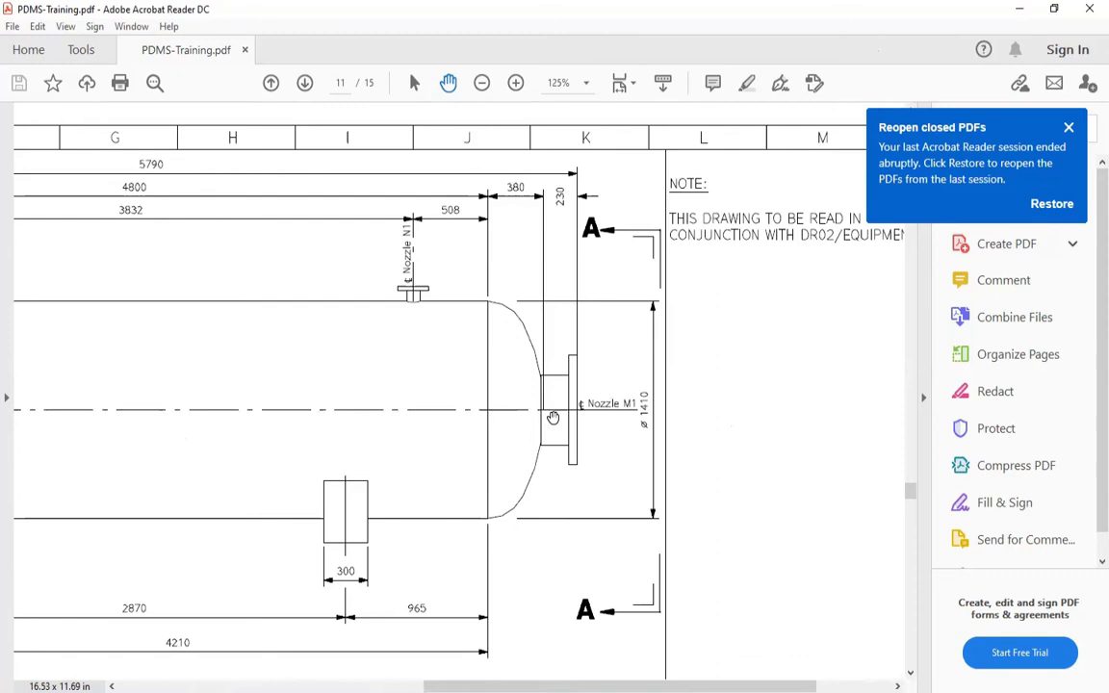
scroll(239, 425, left, 7)
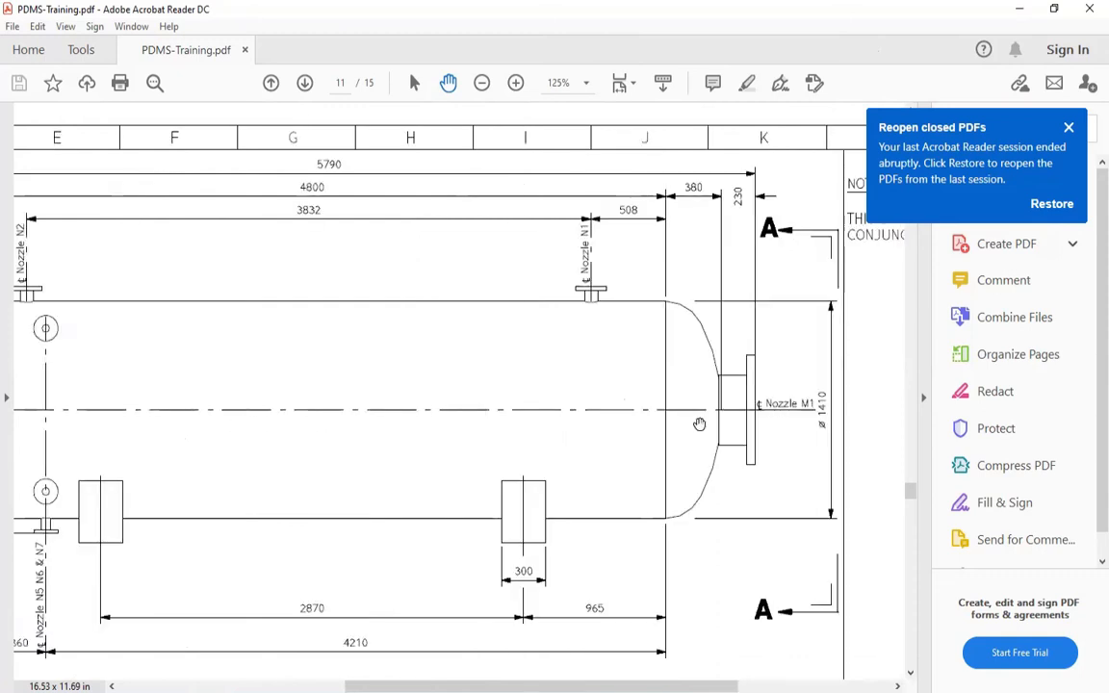
Compare the centreline of nozzles N1, N2 and N4 on End View A-A with their locations on the side elevation
ctrl+scroll(274, 421, up, 1)
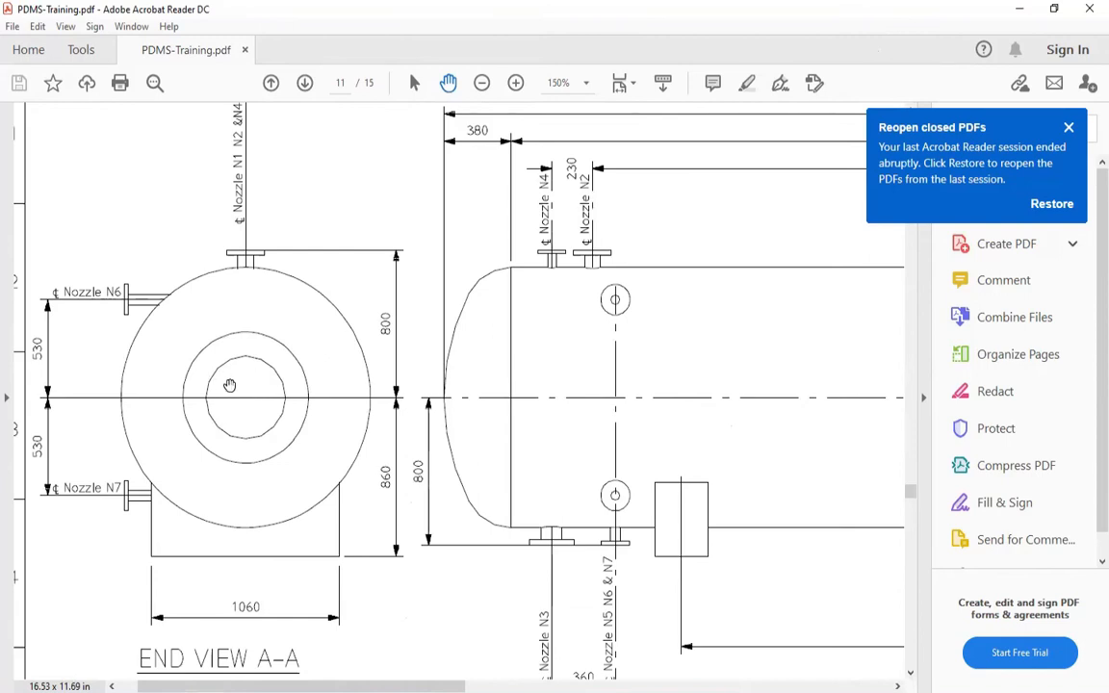
scroll(240, 289, up, 2)
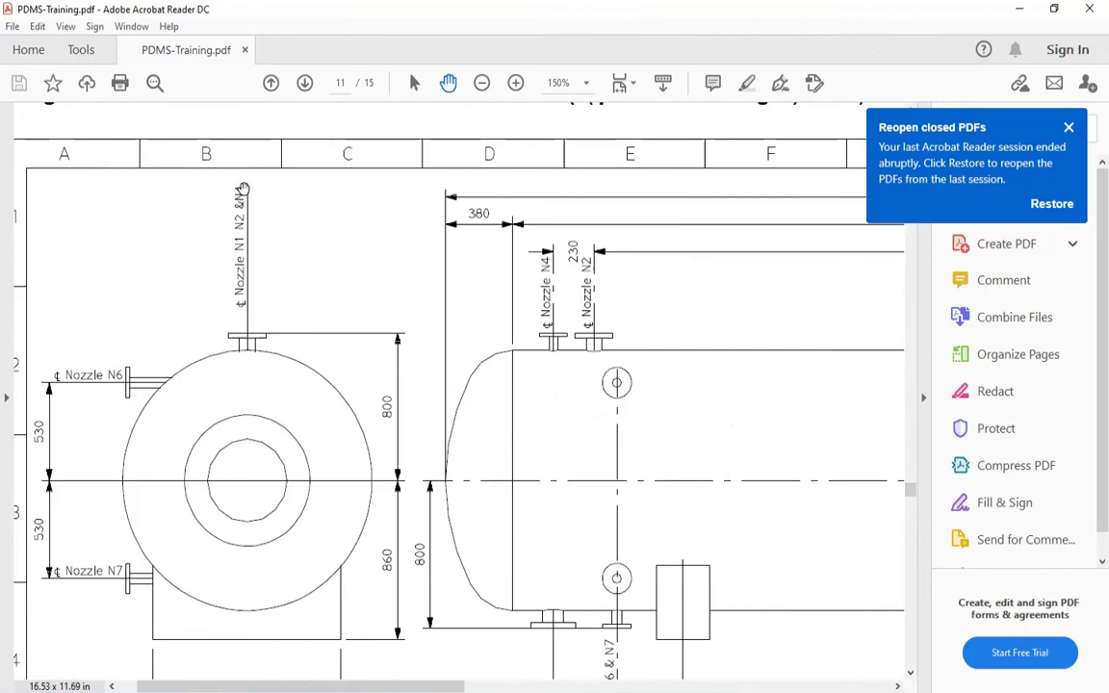
drag(123, 357, 175, 292)
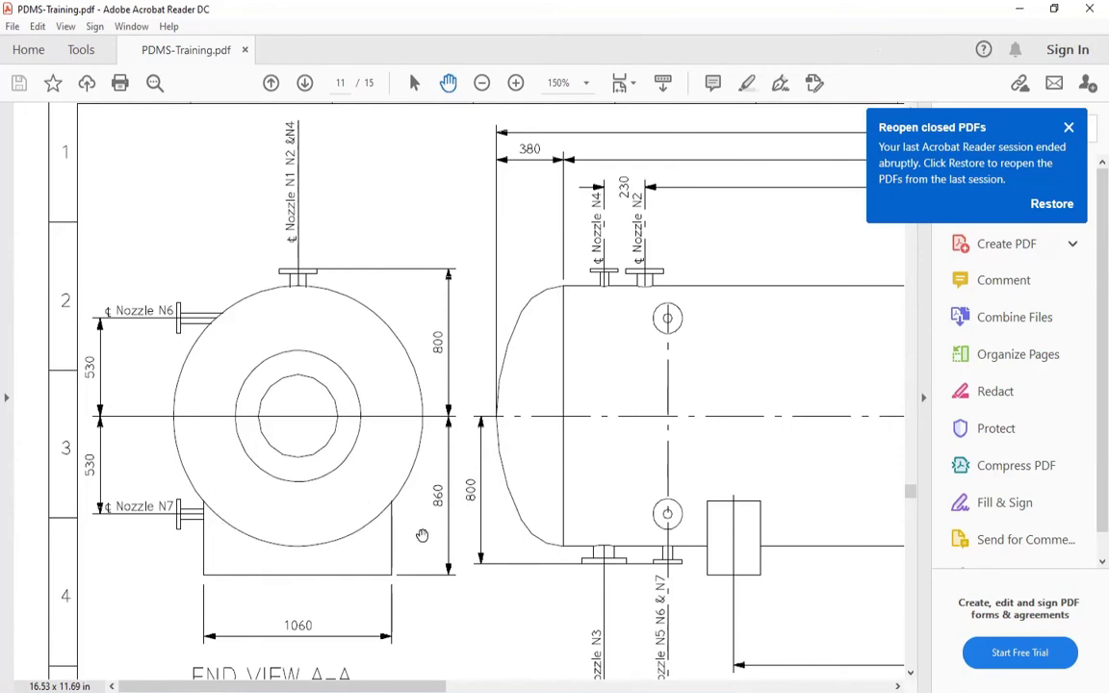
drag(422, 535, 303, 513)
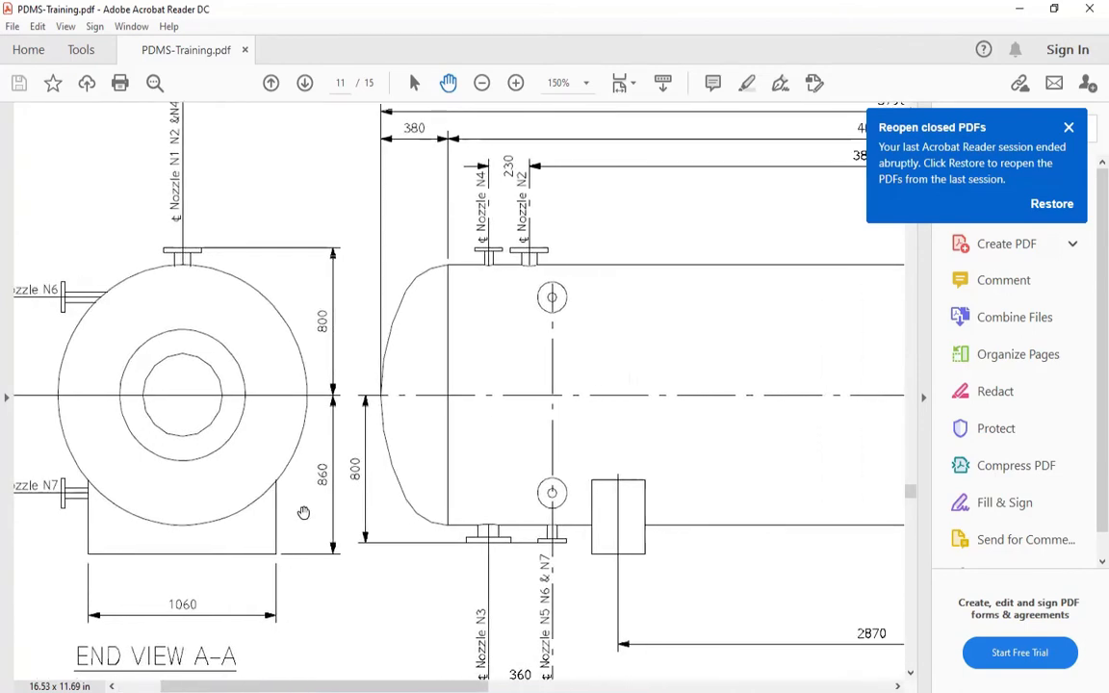
drag(191, 376, 145, 428)
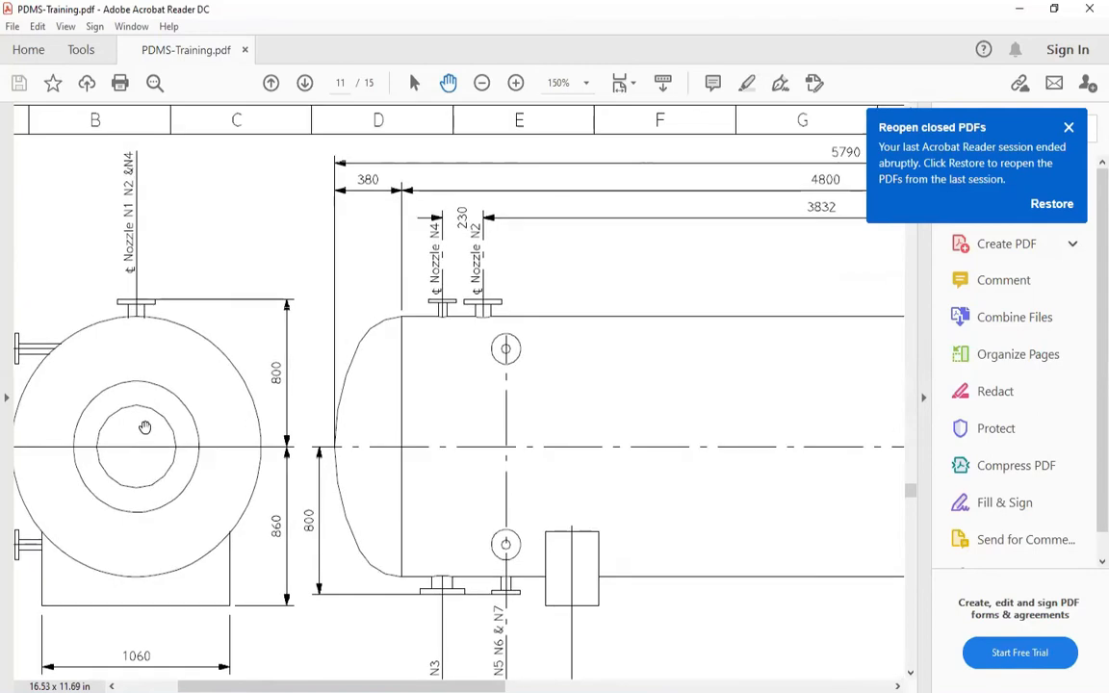
scroll(438, 350, up, 1)
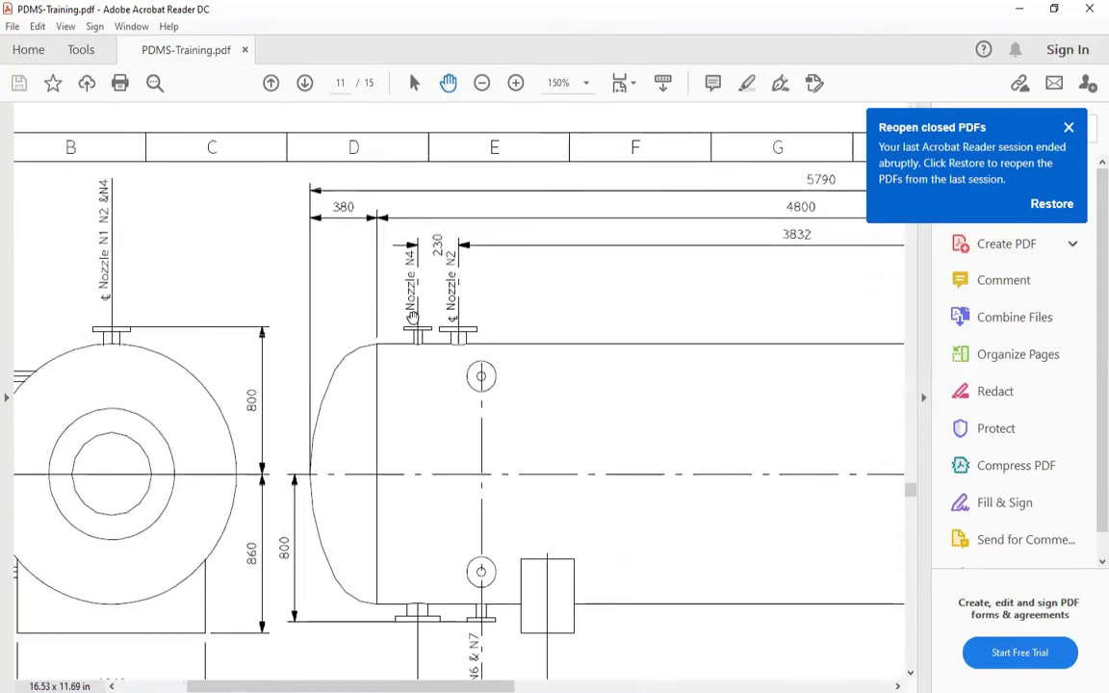
scroll(413, 377, up, 2)
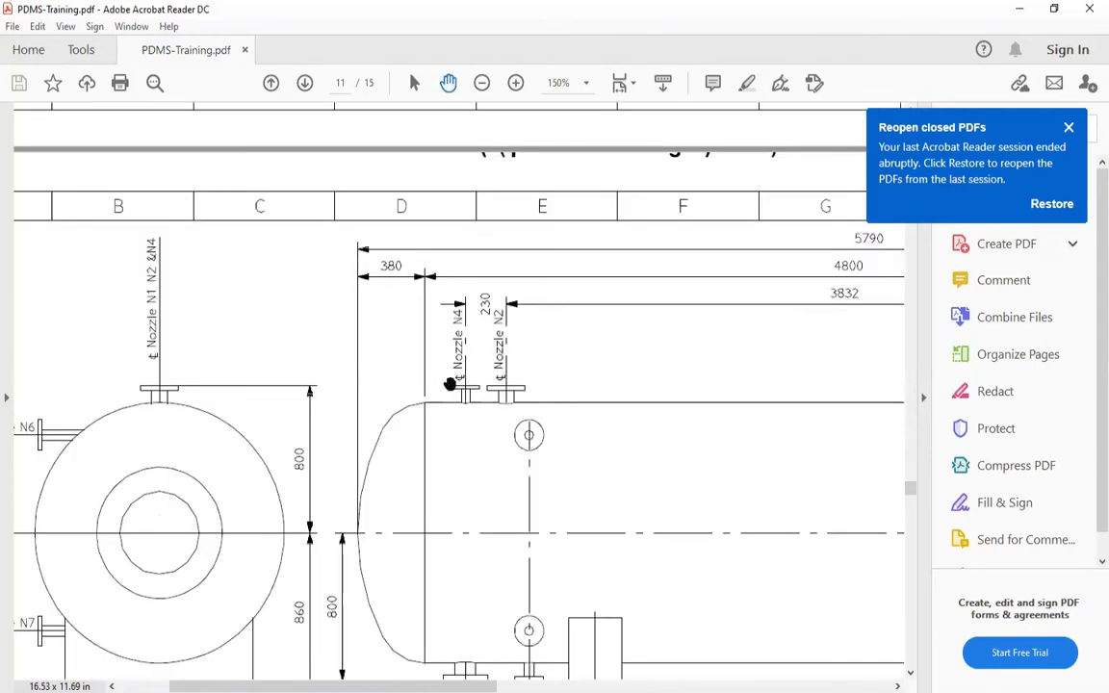
drag(433, 382, 352, 323)
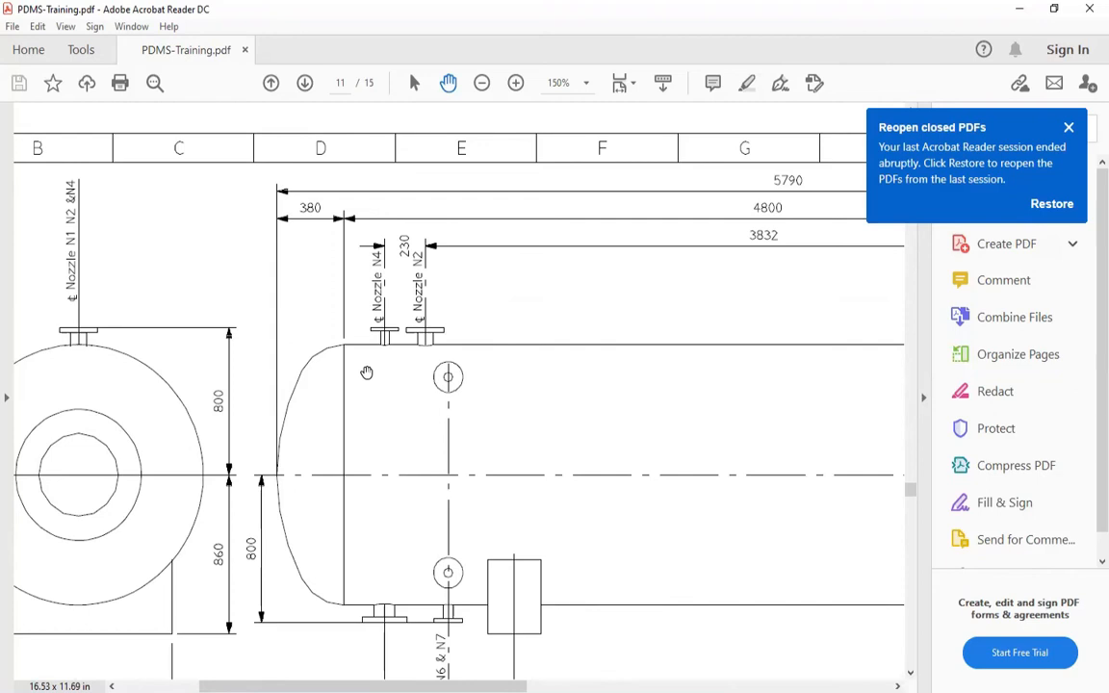
Examine nozzles N6 and N7 and their offsets from the drum centreline on End View A-A
drag(145, 316, 265, 303)
drag(200, 284, 244, 312)
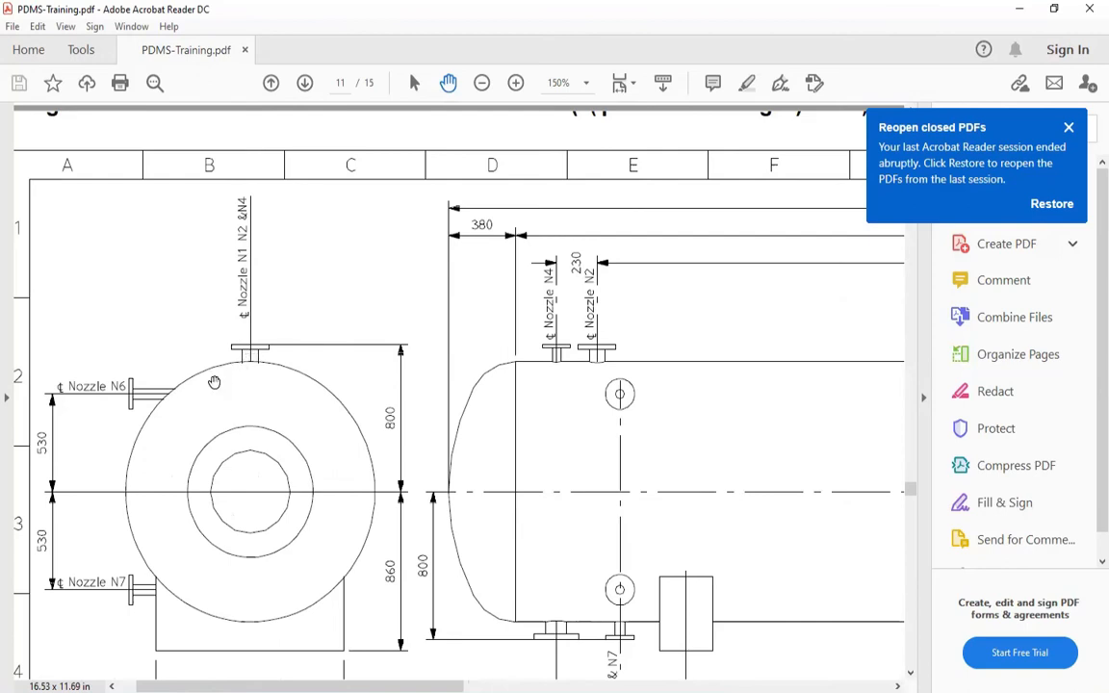
drag(113, 408, 160, 358)
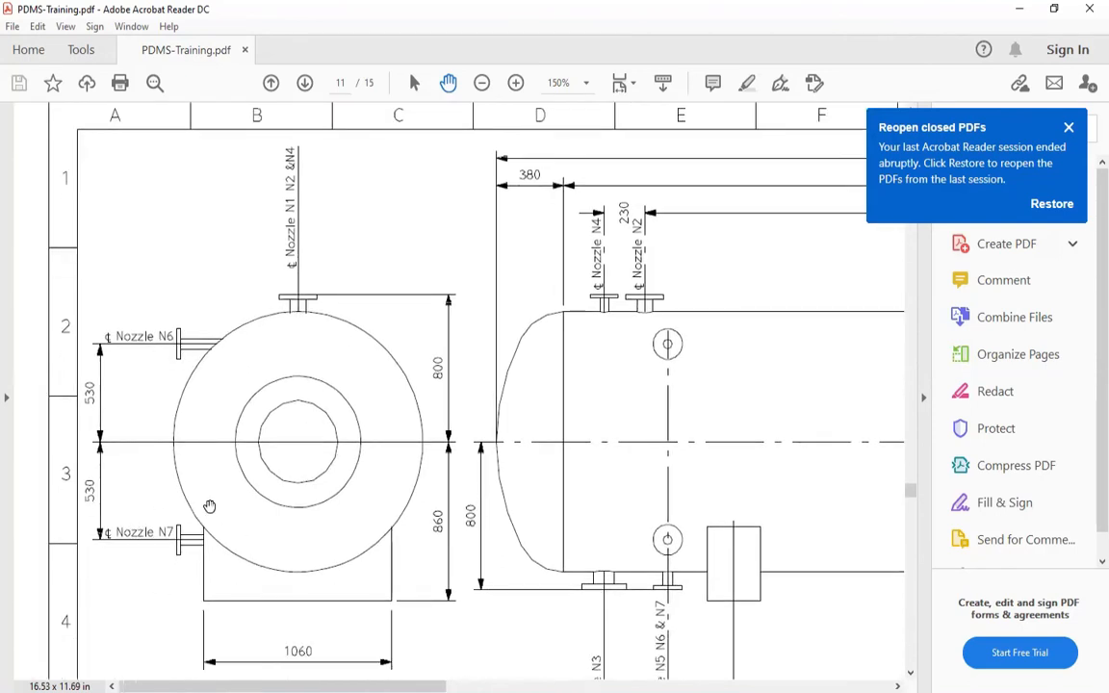
drag(213, 404, 223, 471)
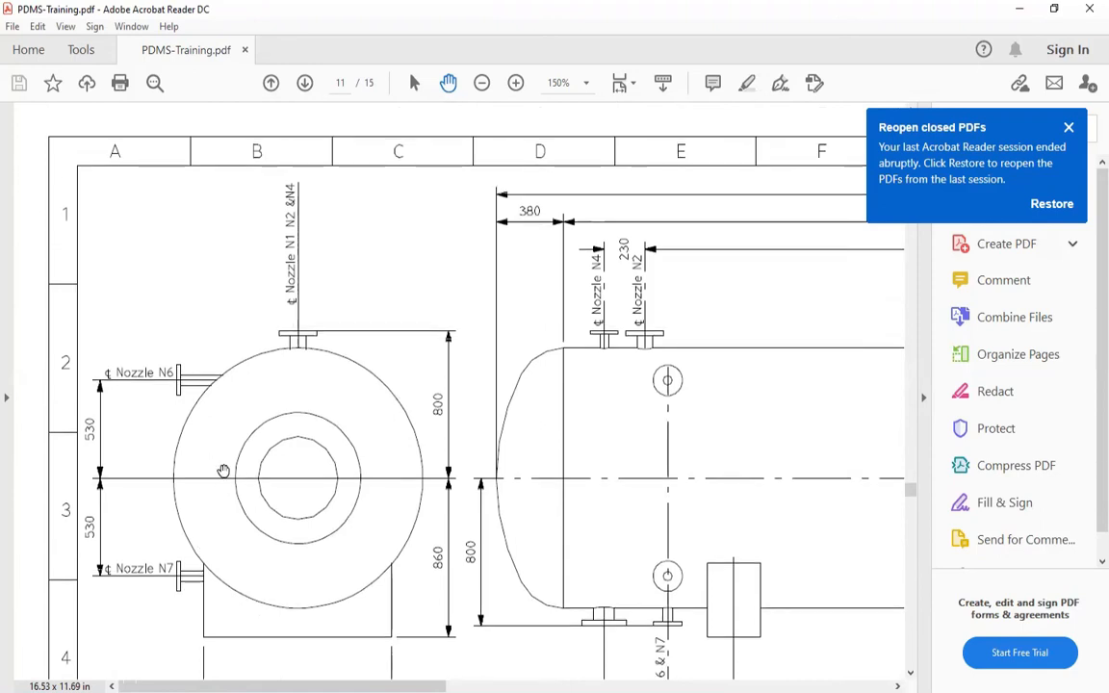
scroll(222, 471, up, 1)
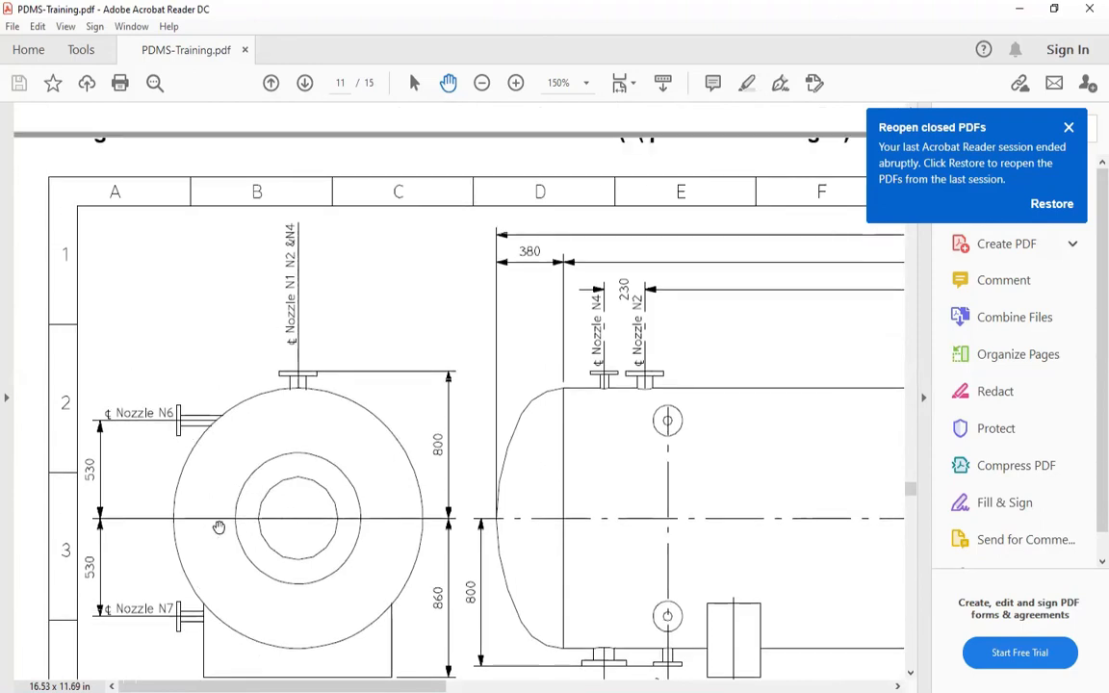
drag(146, 442, 132, 412)
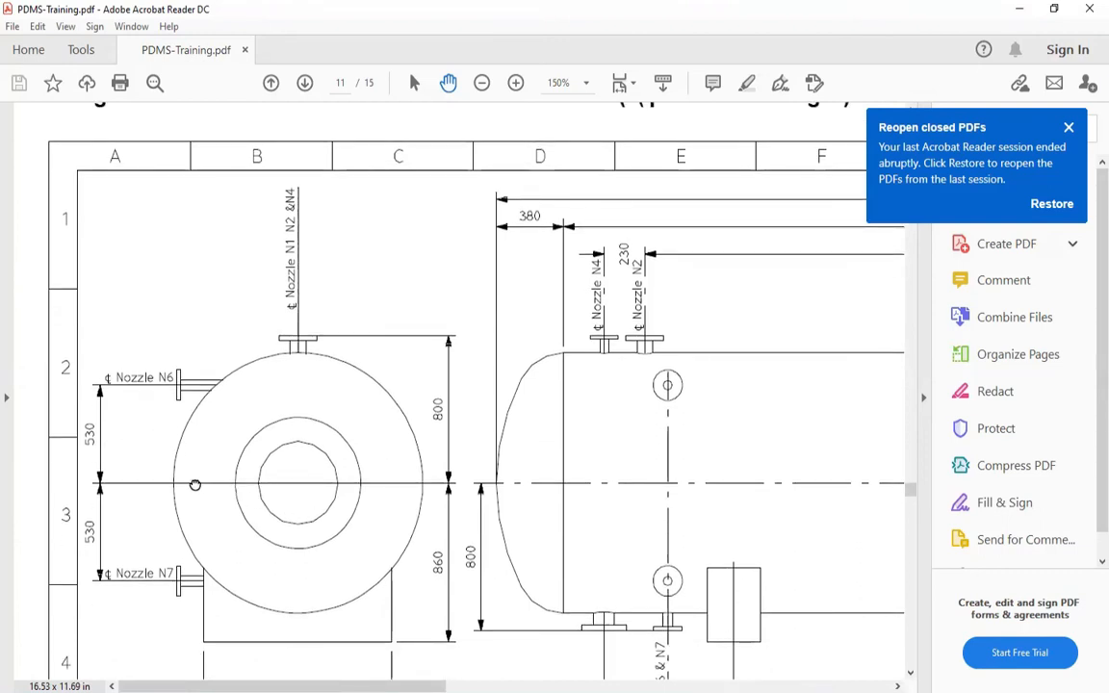
Examine the nozzle M1 end of the drum and its centreline on the side elevation
drag(474, 514, 374, 487)
drag(445, 526, 171, 497)
drag(300, 500, 178, 465)
ctrl+scroll(289, 508, down, 1)
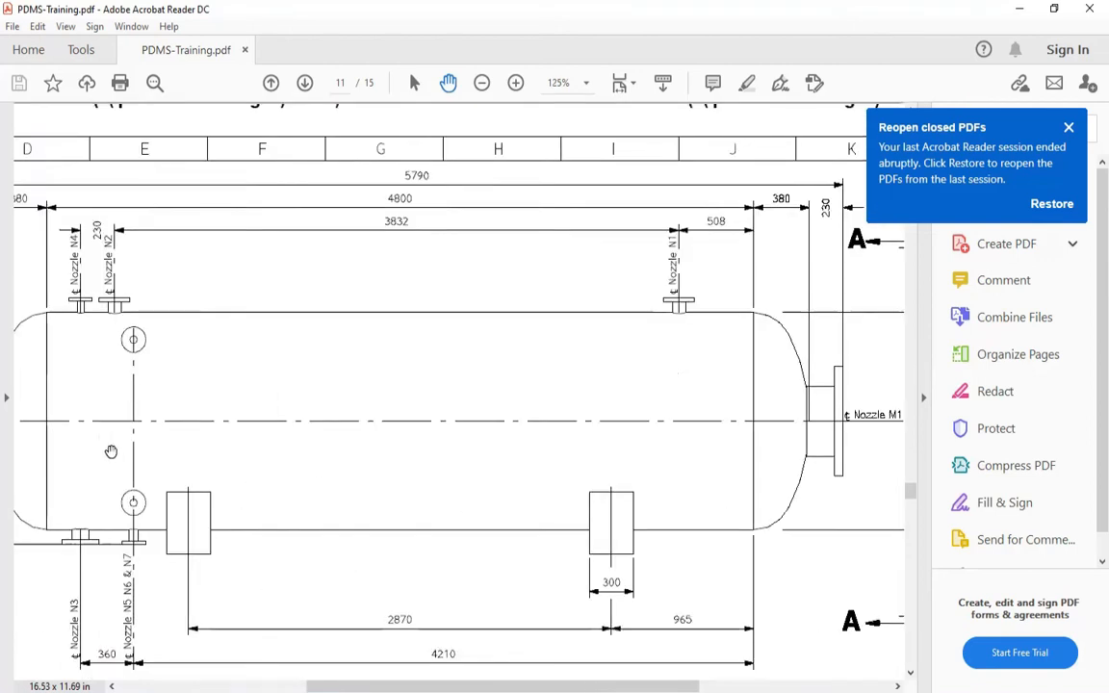
drag(826, 462, 577, 423)
ctrl+scroll(609, 421, up, 2)
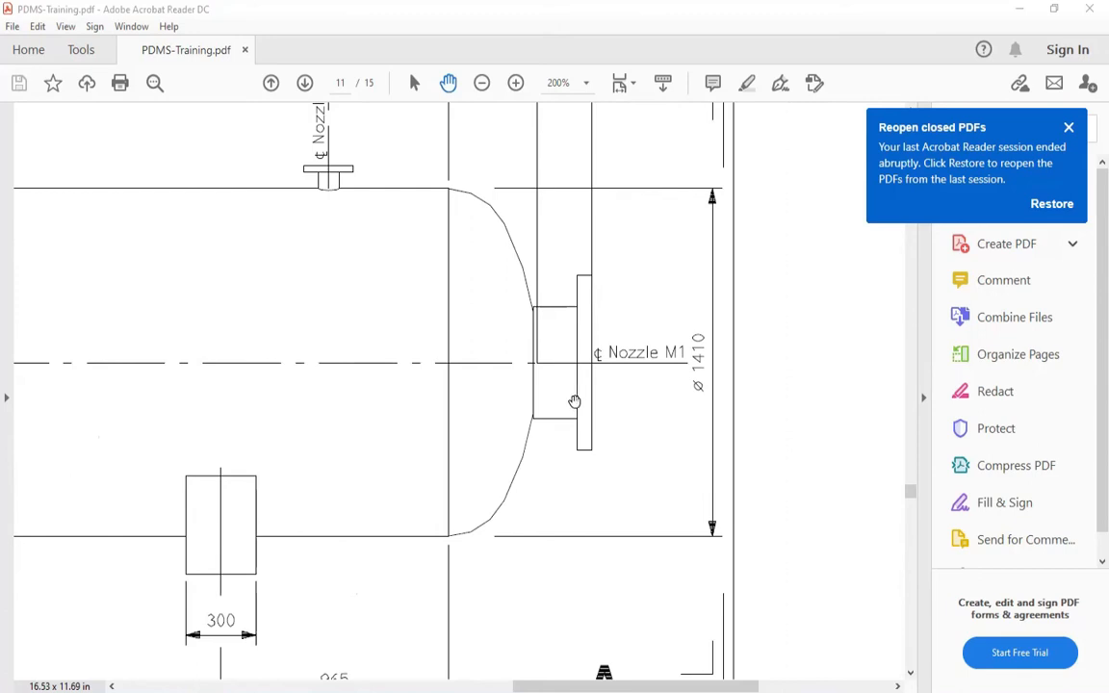
drag(530, 375, 659, 355)
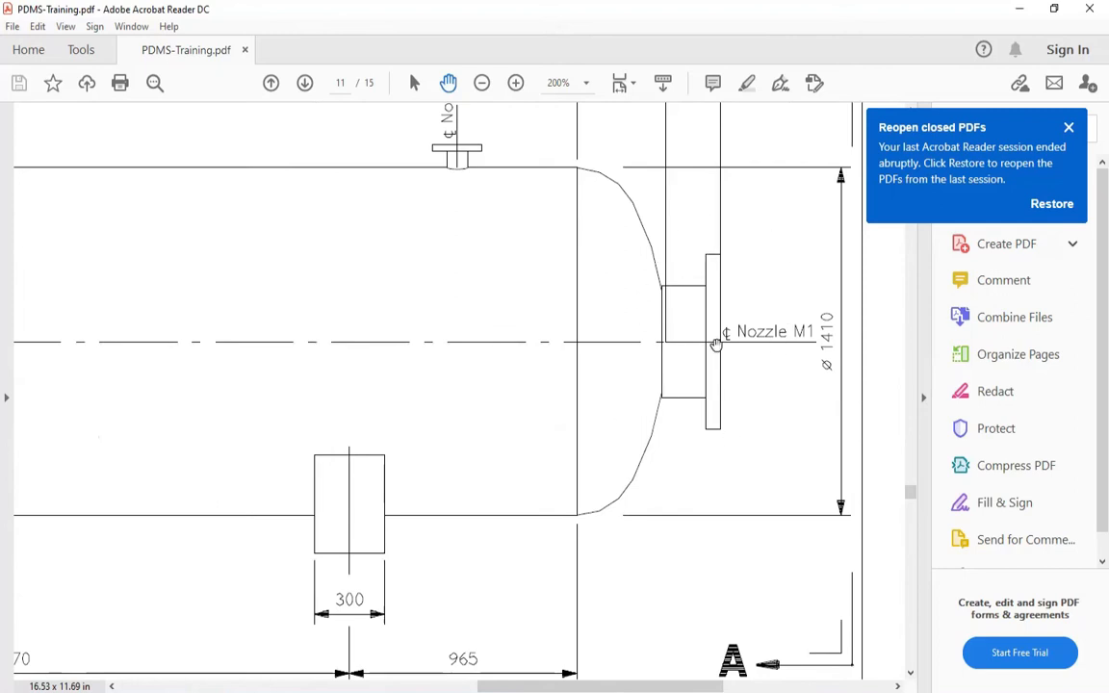
drag(424, 386, 580, 347)
Inspect nozzle N6's position relative to nozzle N1 and the drum centre in close-up on End View A-A
ctrl+scroll(580, 346, down, 2)
mouse_move(297, 340)
mouse_down()
mouse_move(643, 315)
mouse_move(713, 332)
mouse_up()
drag(304, 299, 372, 371)
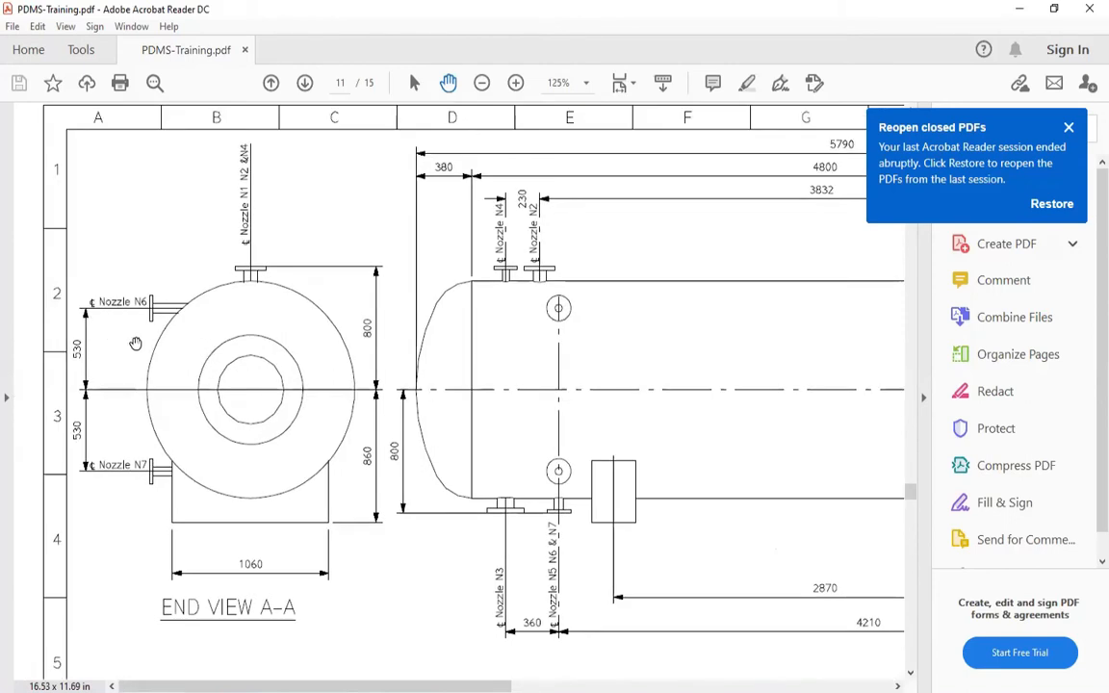
ctrl+scroll(86, 303, up, 2)
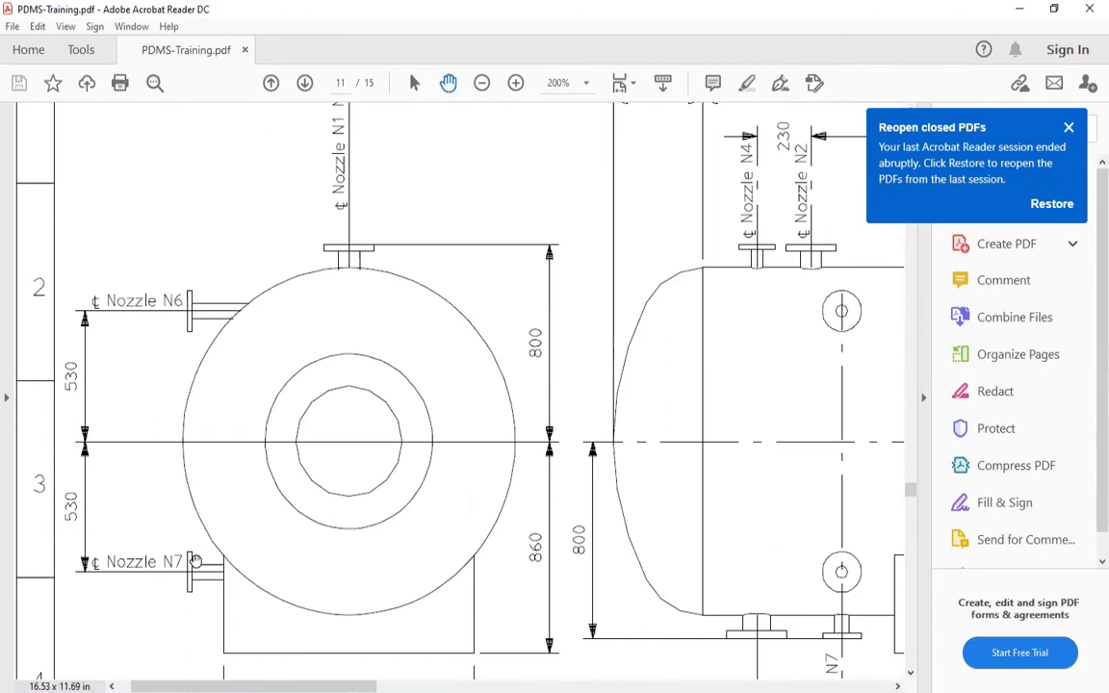
scroll(181, 493, up, 1)
scroll(181, 493, up, 2)
ctrl+scroll(163, 337, up, 2)
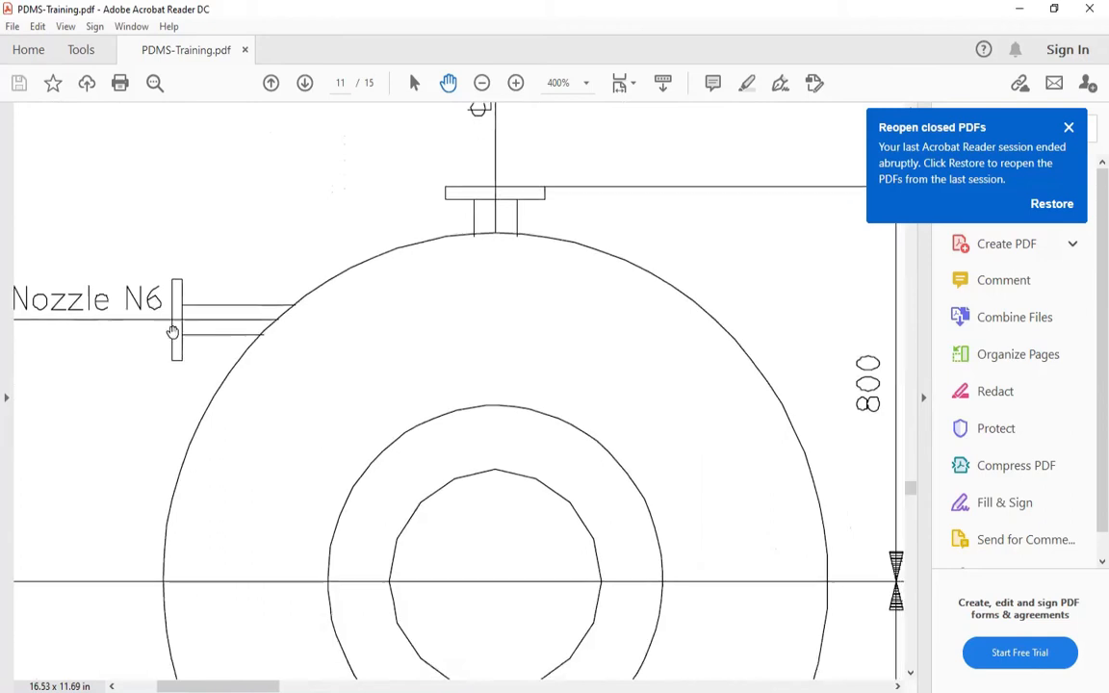
ctrl+scroll(166, 305, down, 2)
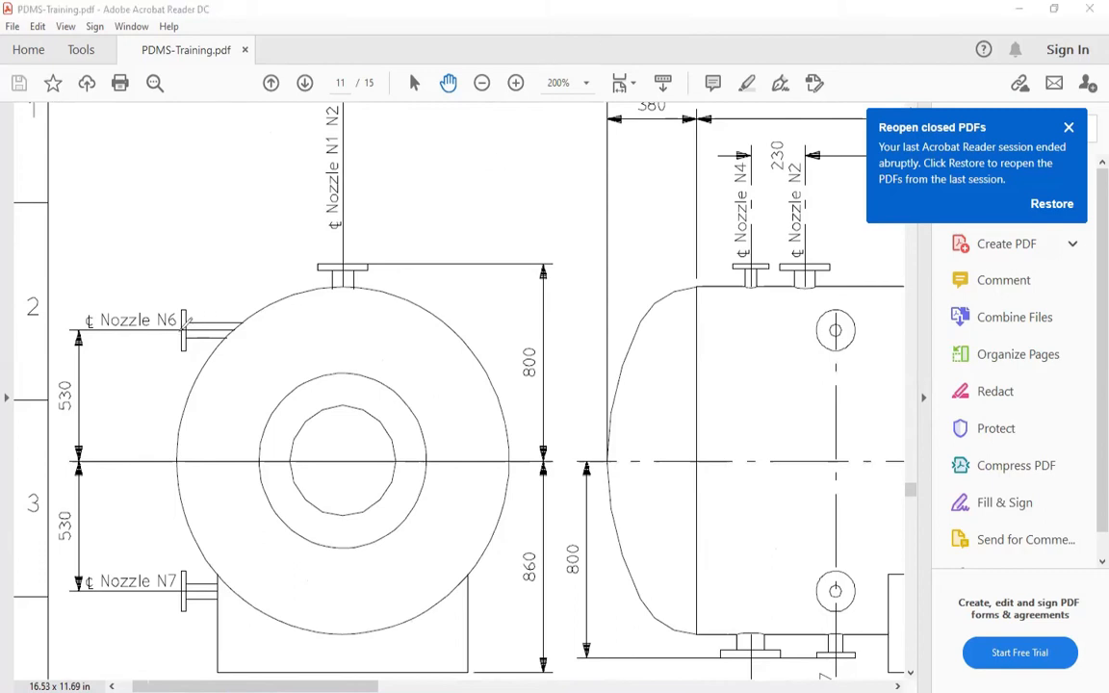
Mark the East direction, the drum centre and nozzles N1, N6 and N7 in red on End View A-A, then clear the marks
mouse_move(187, 328)
mouse_down()
mouse_move(343, 326)
mouse_move(344, 315)
mouse_up()
mouse_move(338, 459)
mouse_down()
mouse_move(343, 468)
mouse_move(358, 453)
mouse_move(338, 460)
mouse_move(348, 456)
mouse_up()
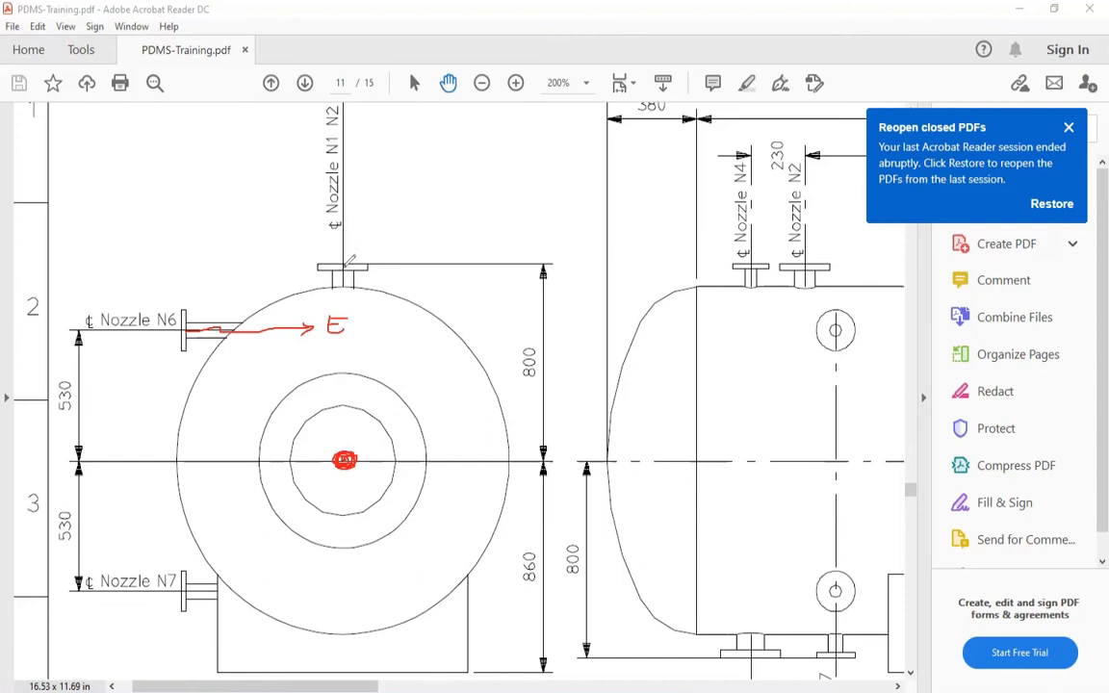
drag(339, 275, 338, 442)
mouse_move(305, 278)
mouse_down()
mouse_move(325, 231)
mouse_move(279, 289)
mouse_up()
mouse_move(174, 299)
mouse_down()
mouse_move(142, 344)
mouse_move(134, 258)
mouse_move(170, 306)
mouse_up()
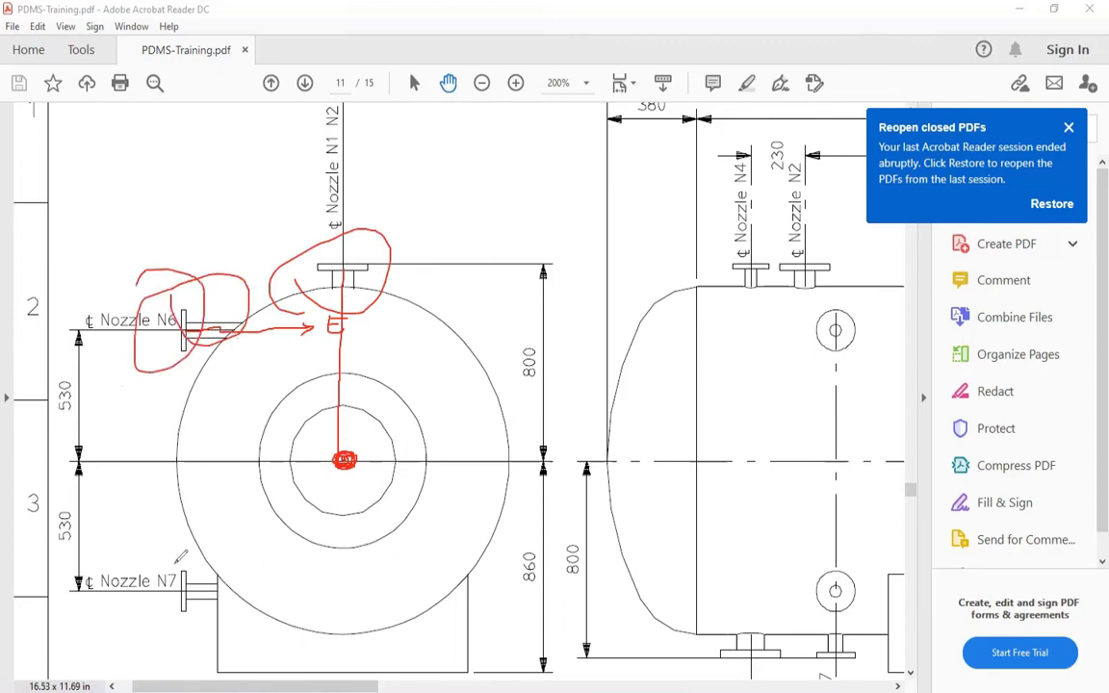
drag(219, 556, 189, 582)
click(699, 113)
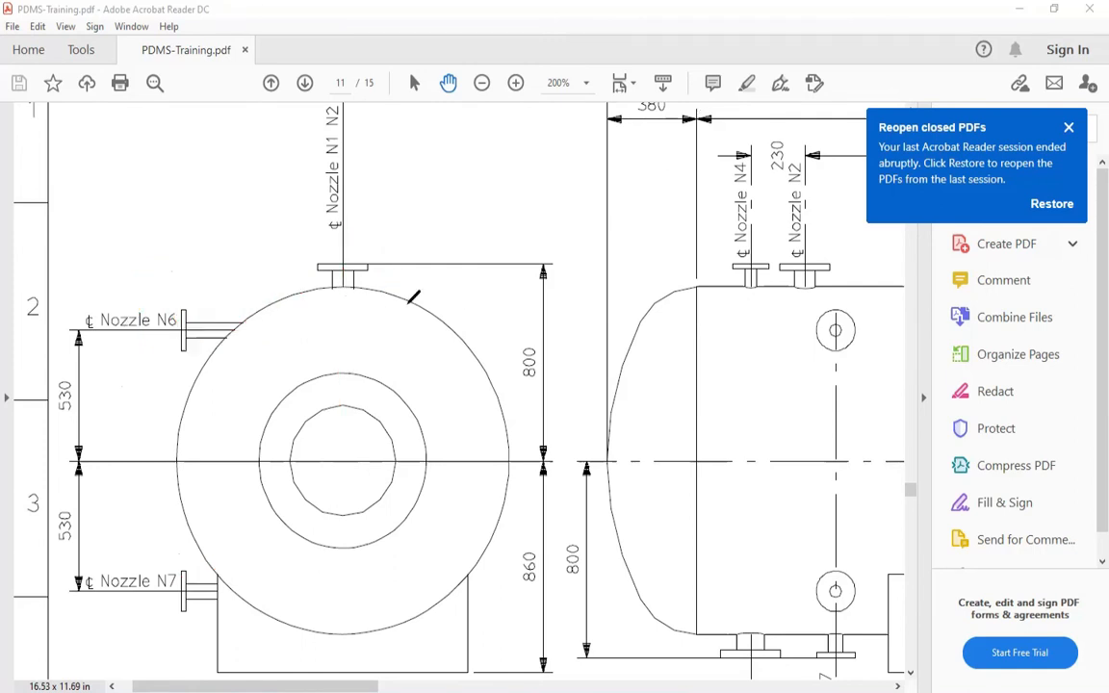
Review the lower part of End View A-A, the nozzle M1 end and the whole side elevation with its direction compass
scroll(669, 321, down, 4)
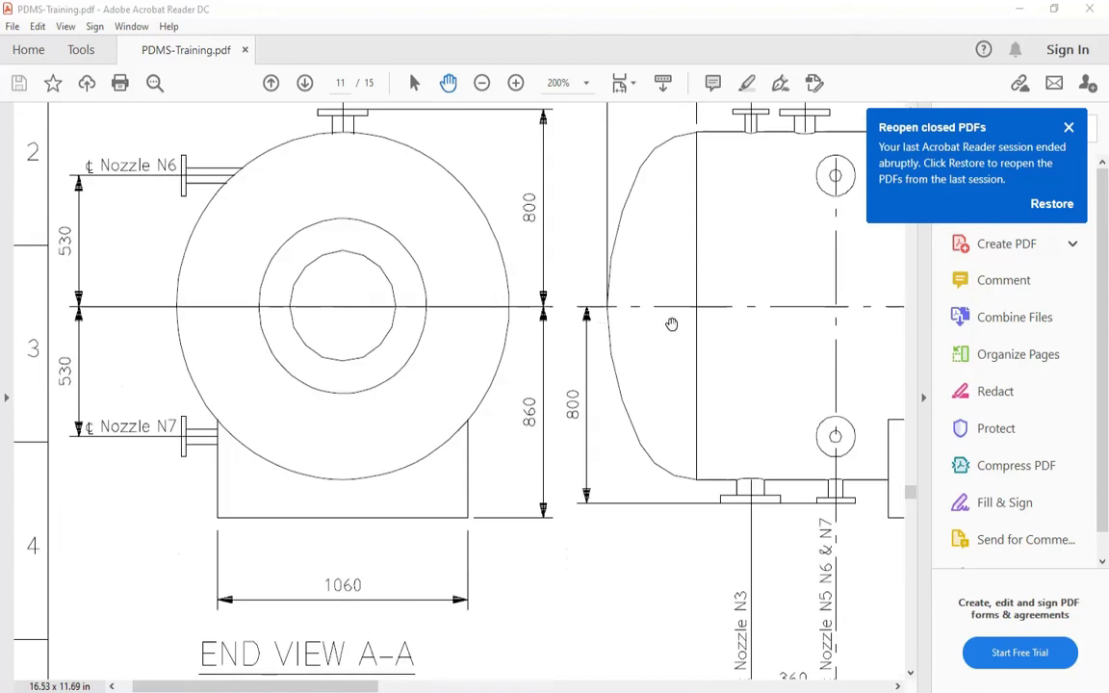
scroll(652, 301, down, 3)
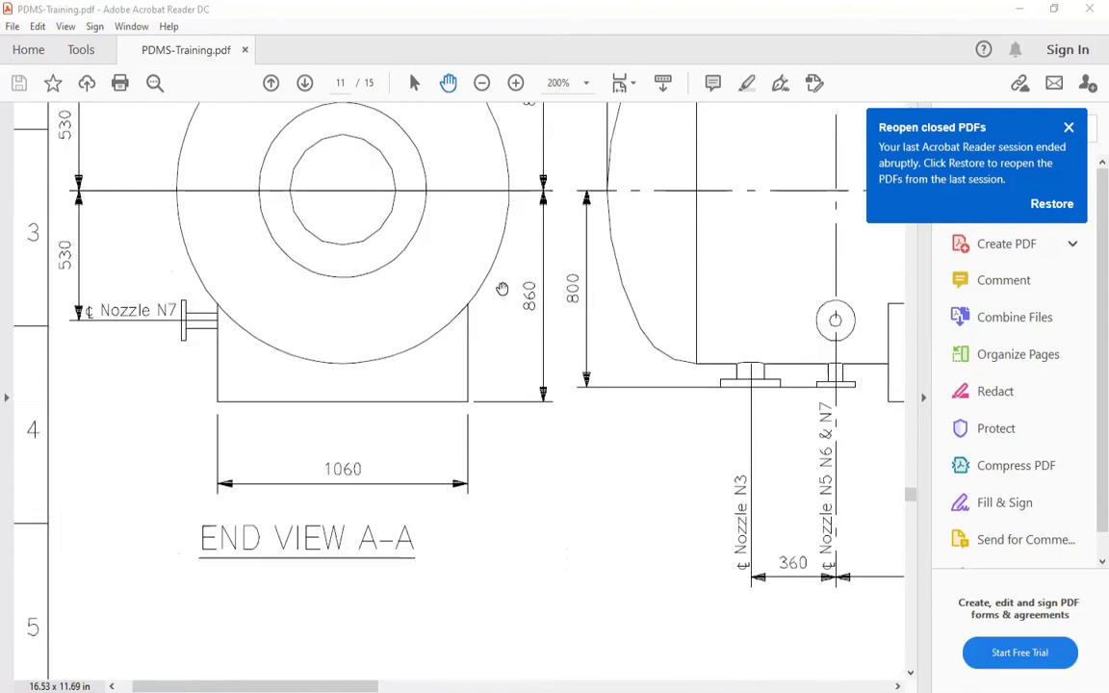
ctrl+scroll(586, 270, down, 4)
ctrl+scroll(527, 247, up, 4)
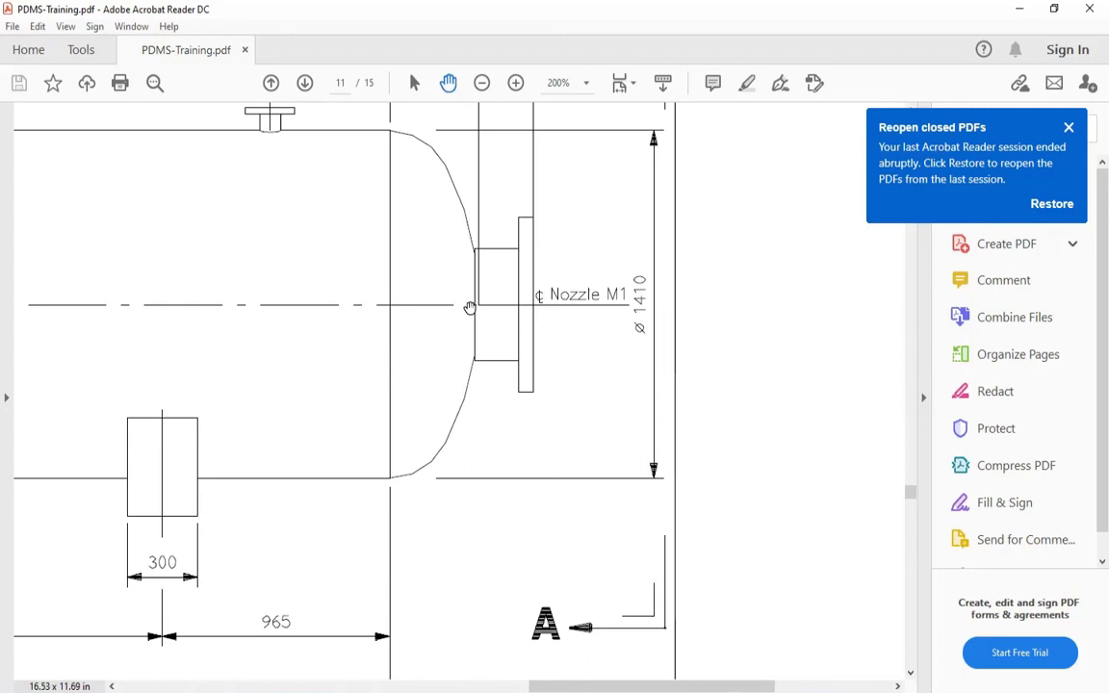
ctrl+scroll(500, 286, down, 4)
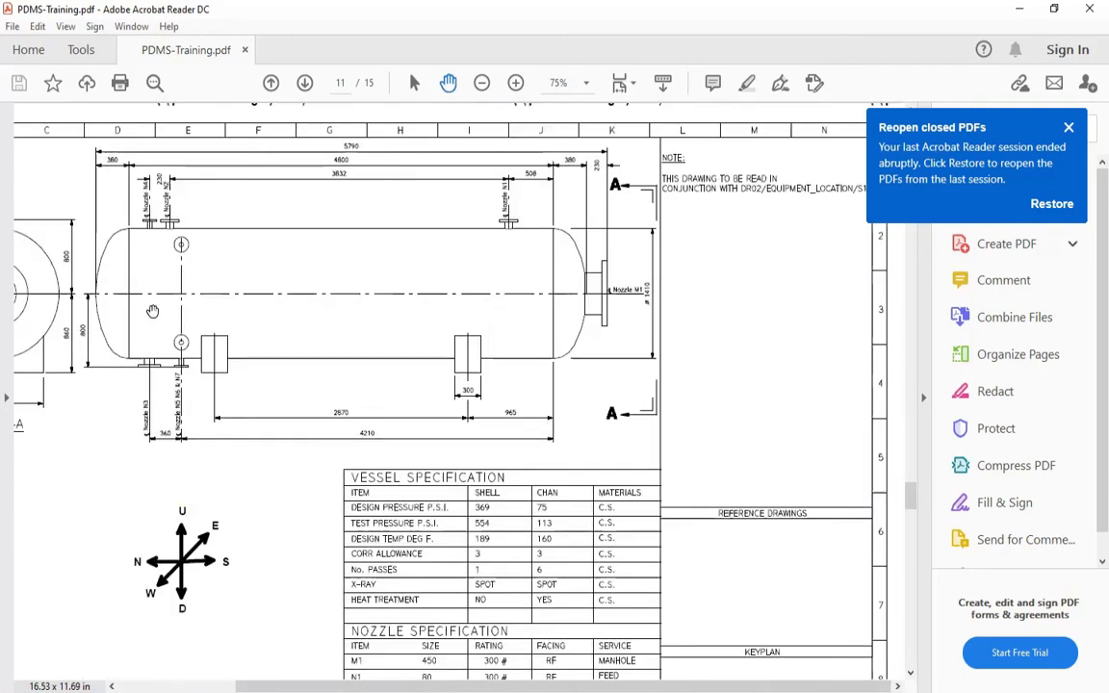
Mark the drum centre and an offset to its West side in red on End View A-A, then clear the marks
ctrl+scroll(48, 252, up, 3)
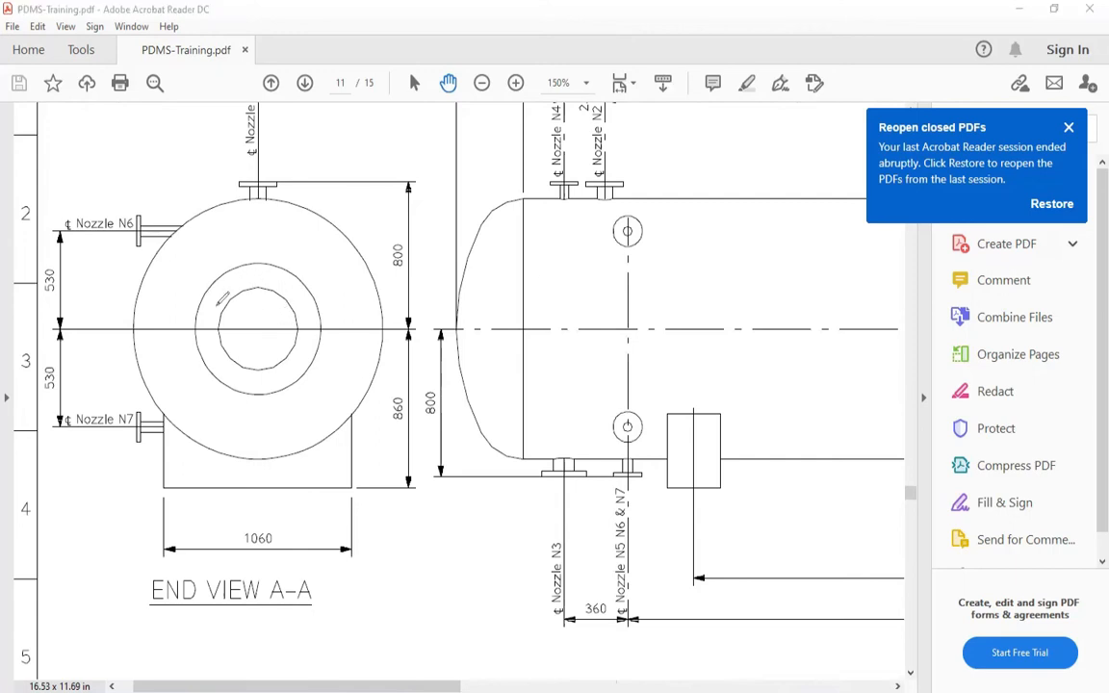
drag(258, 328, 252, 332)
mouse_move(154, 318)
mouse_down()
mouse_move(177, 332)
mouse_move(157, 314)
mouse_move(147, 330)
mouse_move(171, 337)
mouse_move(161, 328)
mouse_up()
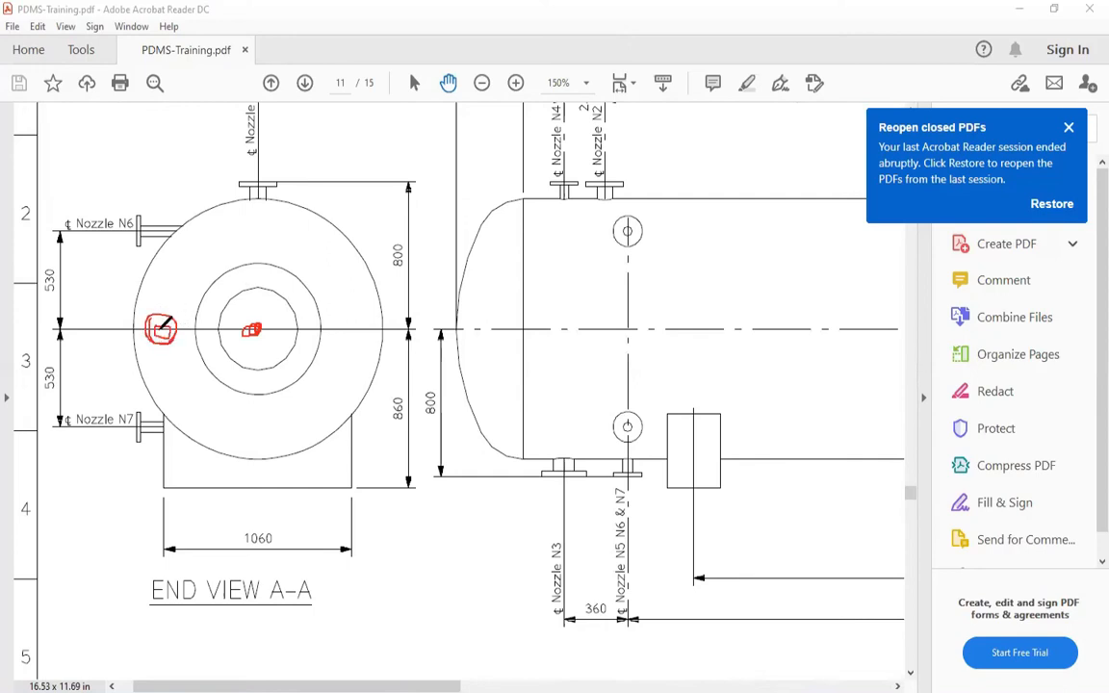
mouse_move(257, 323)
mouse_down()
mouse_move(200, 321)
mouse_move(237, 322)
mouse_up()
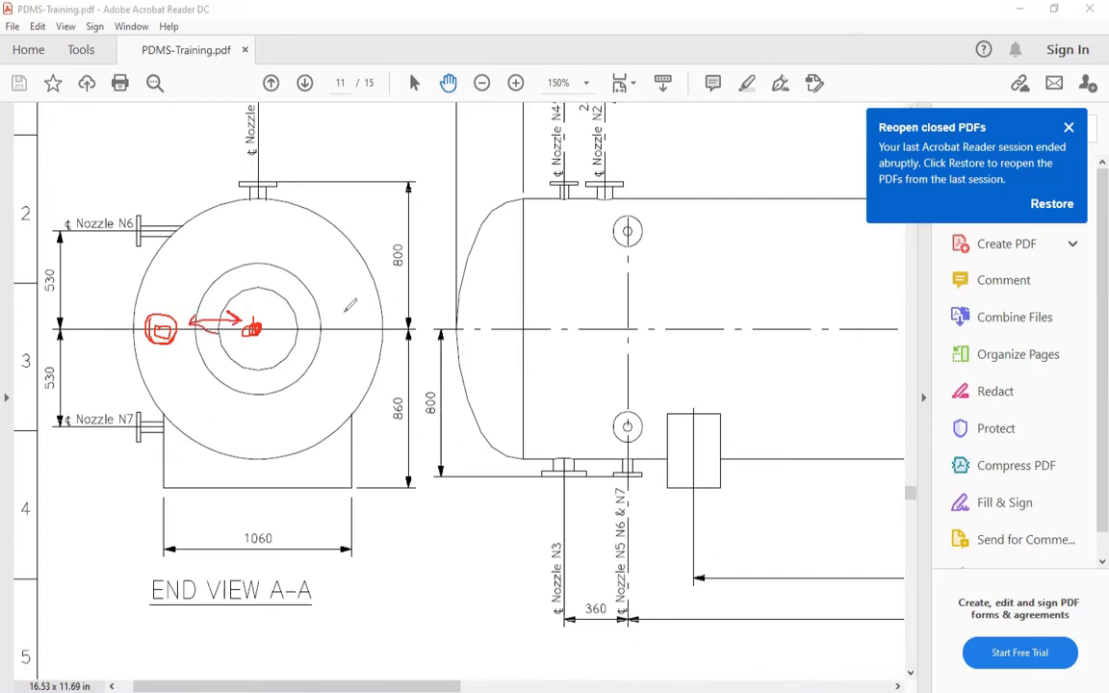
click(670, 38)
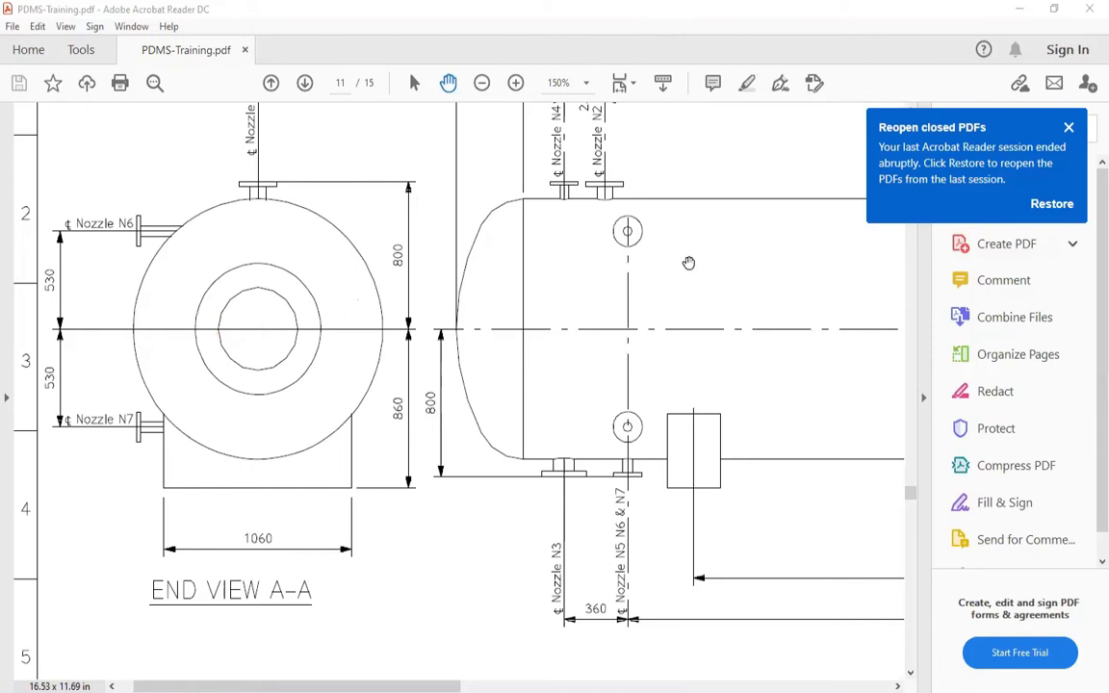
Review both drum views on the drawing, then switch to PDMS and check the name, height and East position in the nozzle form
scroll(688, 263, down, 3)
scroll(553, 178, up, 3)
click(419, 370)
ctrl+scroll(418, 370, down, 2)
scroll(300, 310, up, 1)
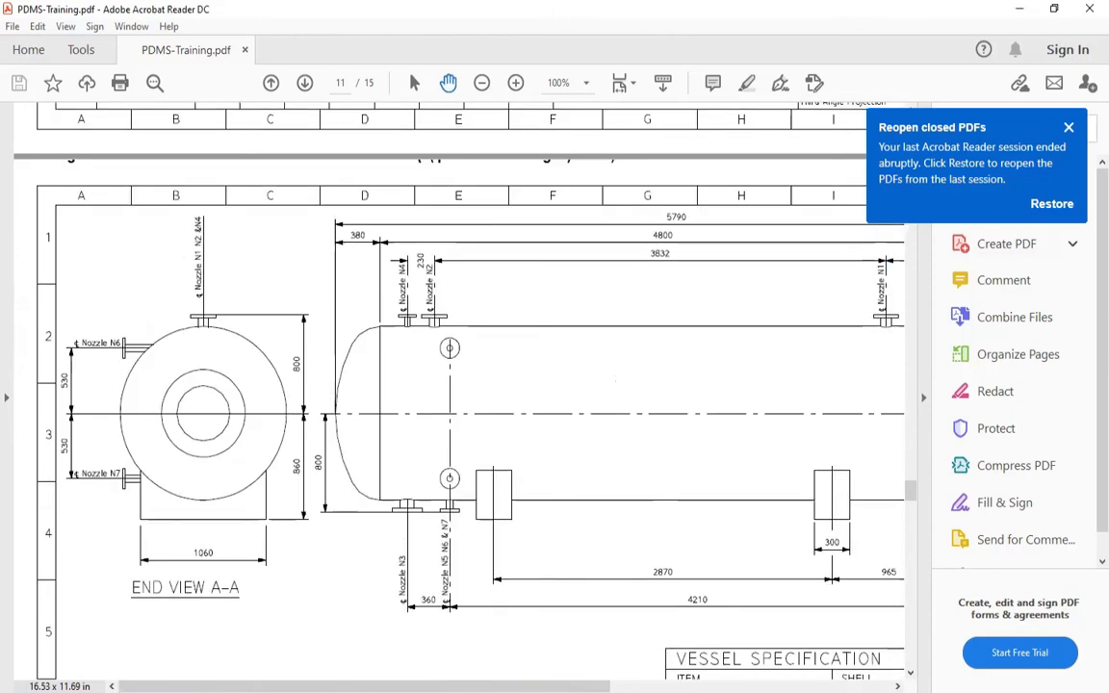
key(alt+Tab)
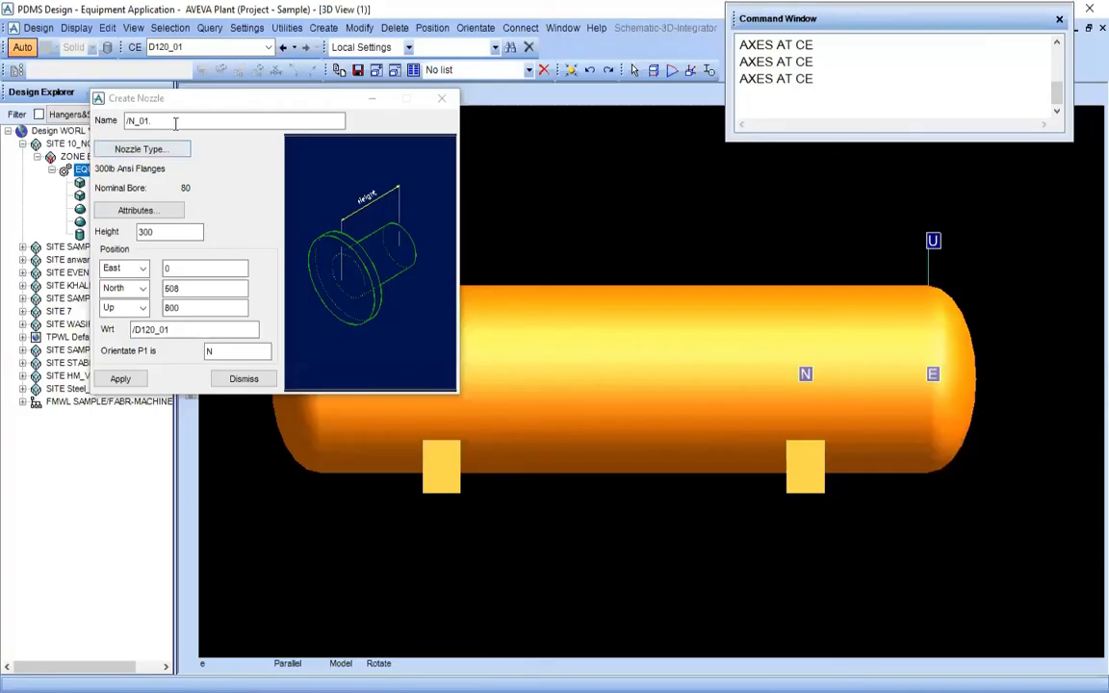
click(113, 115)
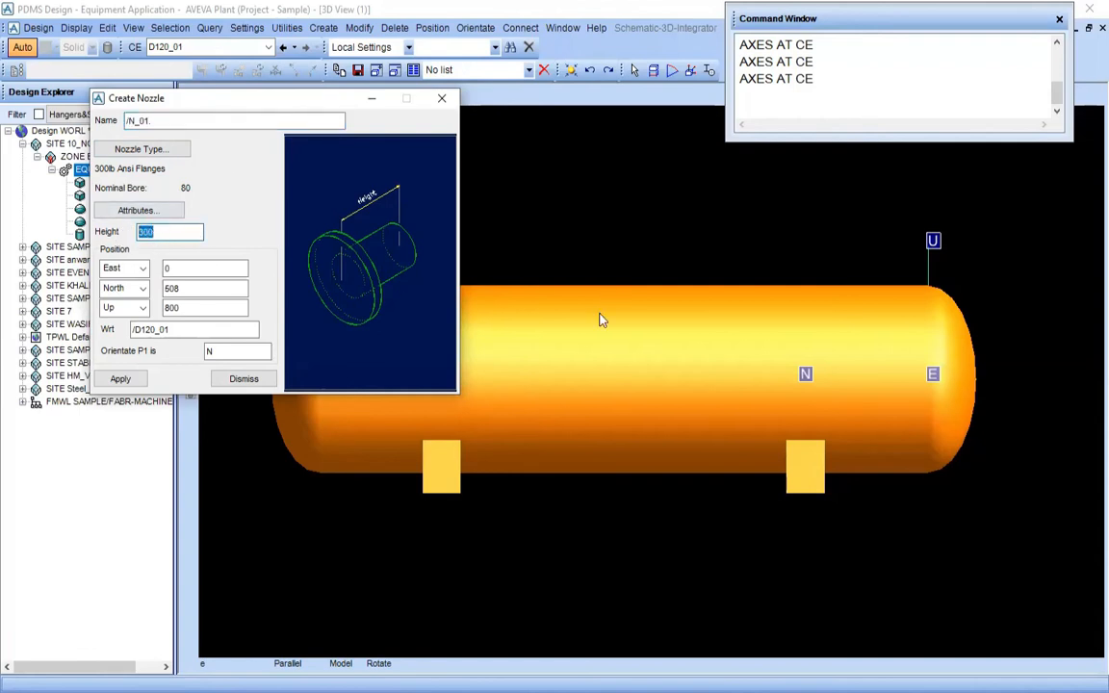
click(553, 350)
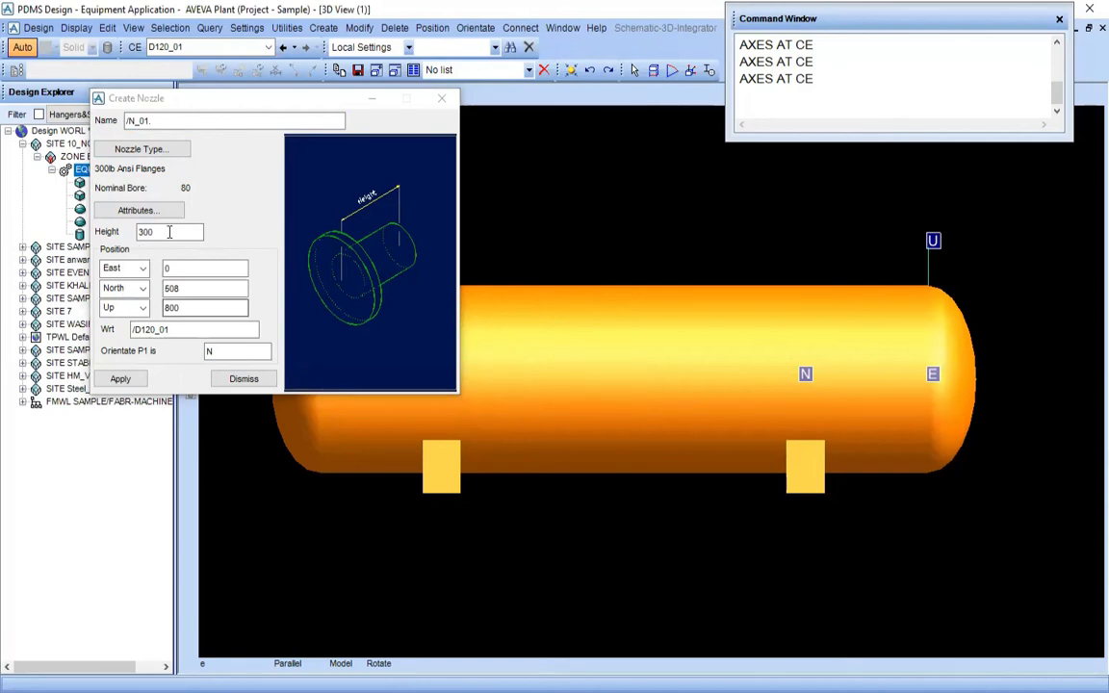
click(132, 232)
drag(131, 233, 125, 236)
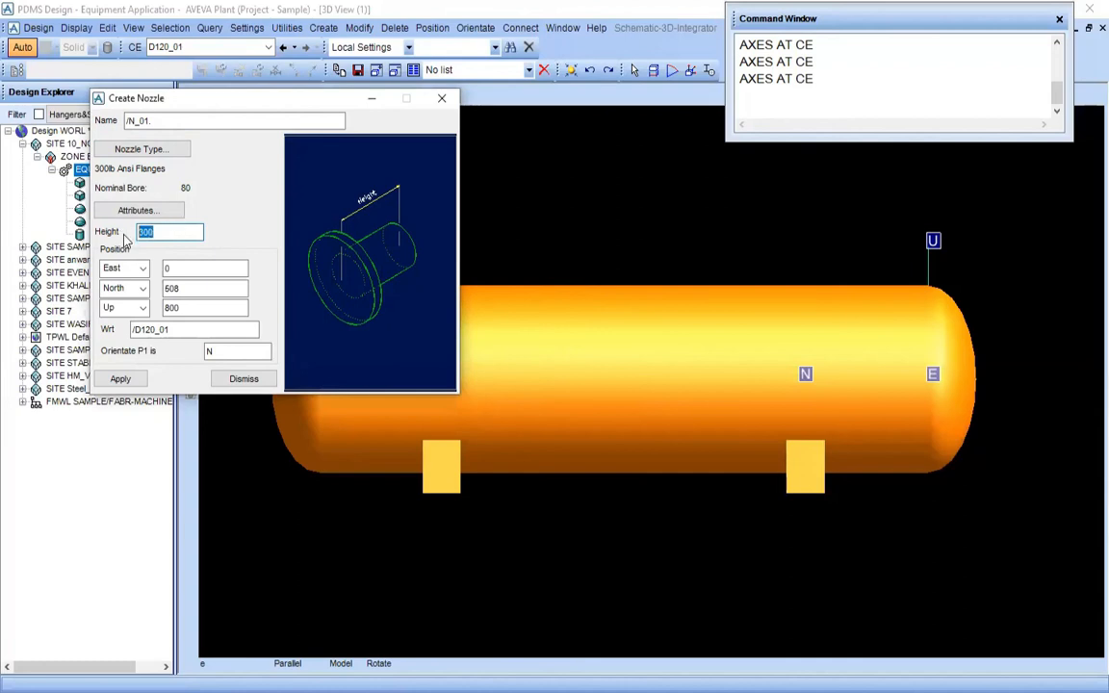
click(183, 270)
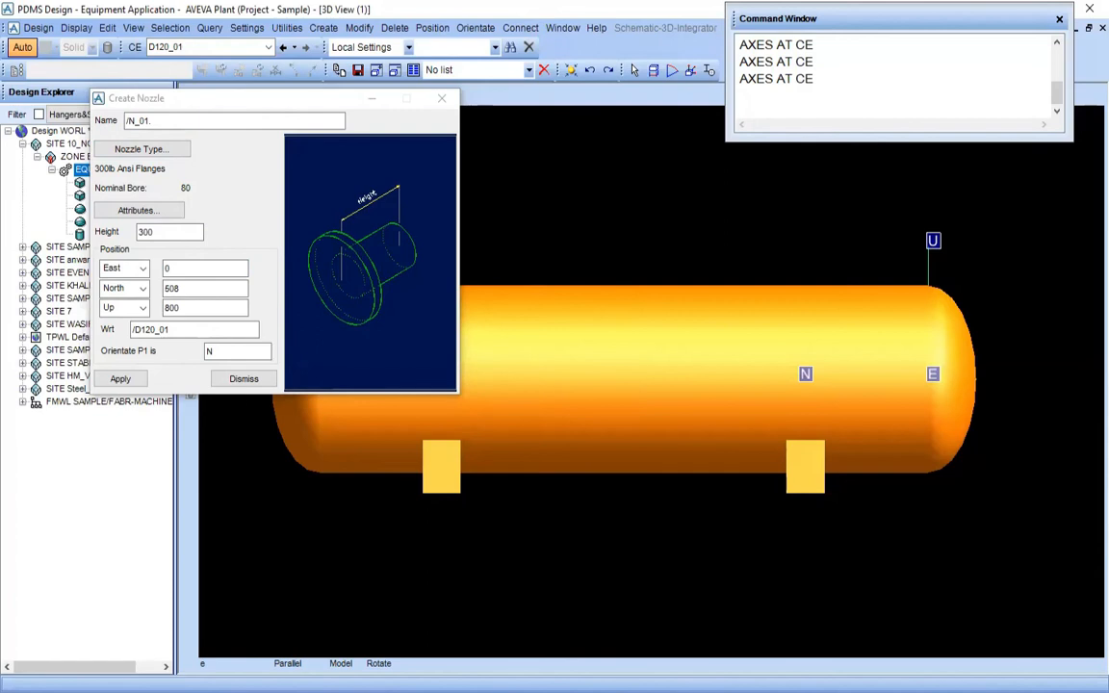
Return to the drawing in Adobe Acrobat Reader and mark the N, E, U, W and D directions in red on End View A-A
key(alt+Tab)
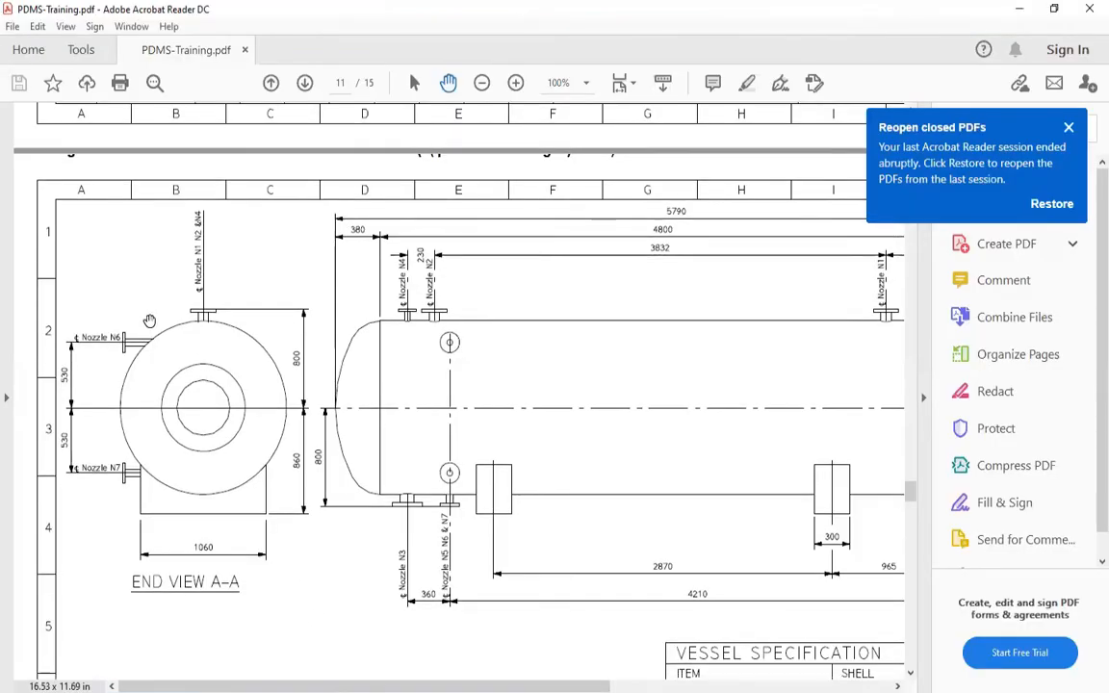
ctrl+scroll(197, 366, up, 3)
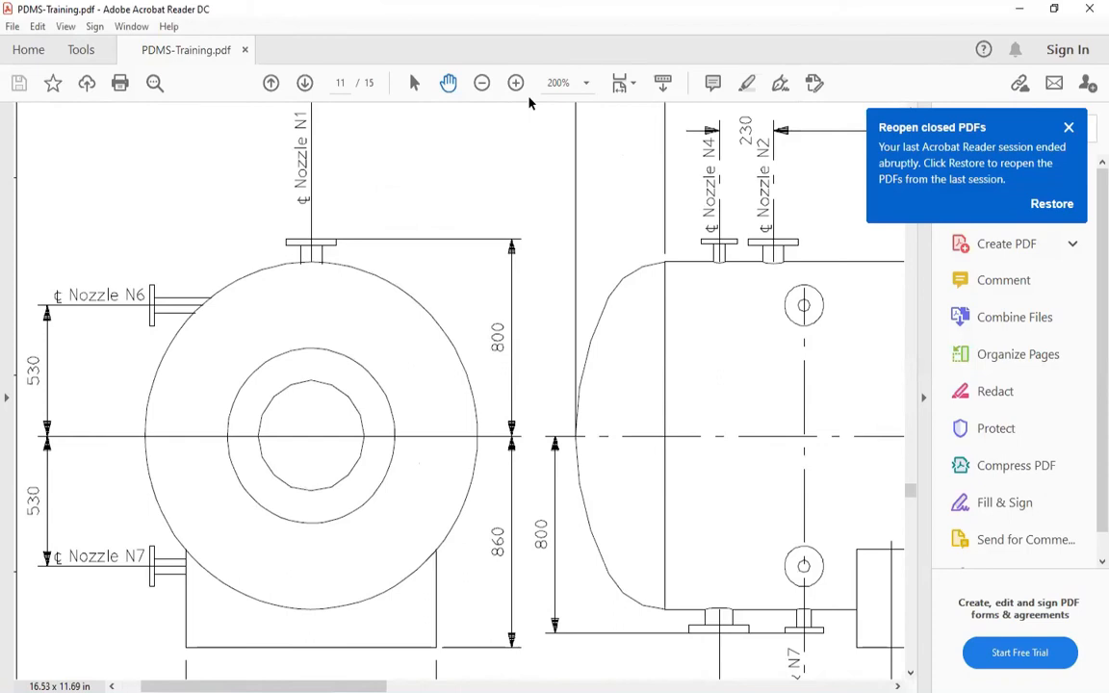
click(529, 103)
mouse_move(304, 434)
mouse_down()
mouse_move(309, 444)
mouse_move(318, 423)
mouse_move(557, 424)
mouse_up()
mouse_move(543, 418)
mouse_down()
mouse_move(567, 419)
mouse_move(571, 410)
mouse_up()
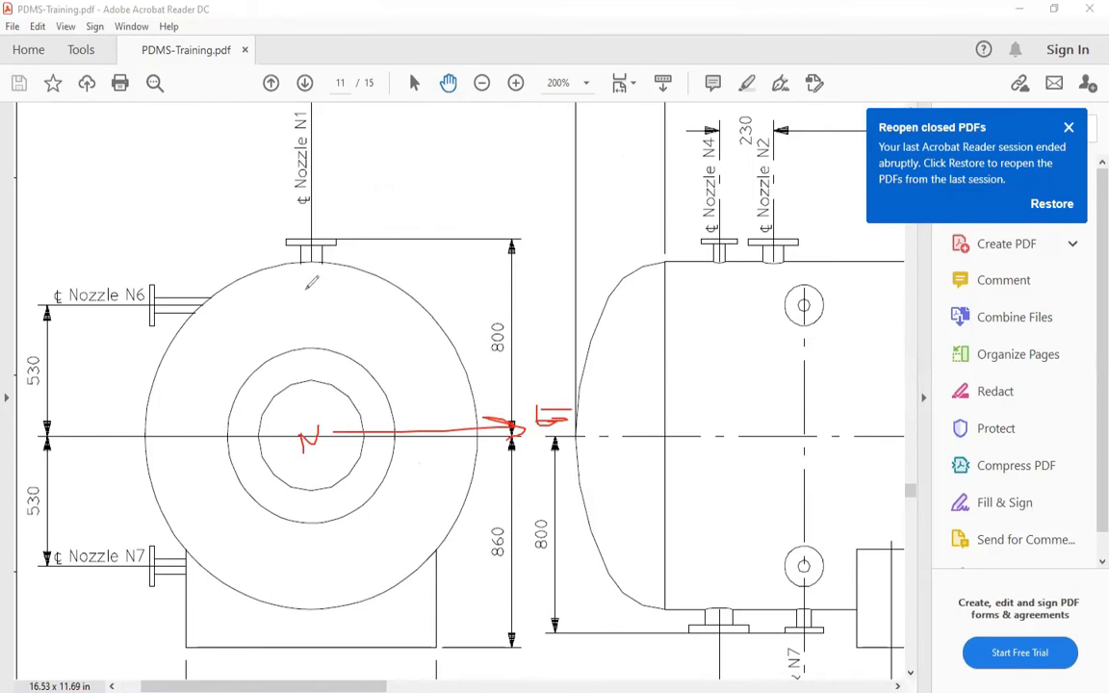
drag(300, 384, 303, 430)
mouse_move(293, 281)
mouse_down()
mouse_move(297, 300)
mouse_move(309, 281)
mouse_up()
mouse_move(281, 426)
mouse_down()
mouse_move(191, 423)
mouse_move(141, 439)
mouse_move(151, 424)
mouse_move(160, 439)
mouse_move(170, 411)
mouse_up()
mouse_move(312, 471)
mouse_down()
mouse_move(321, 579)
mouse_move(309, 589)
mouse_up()
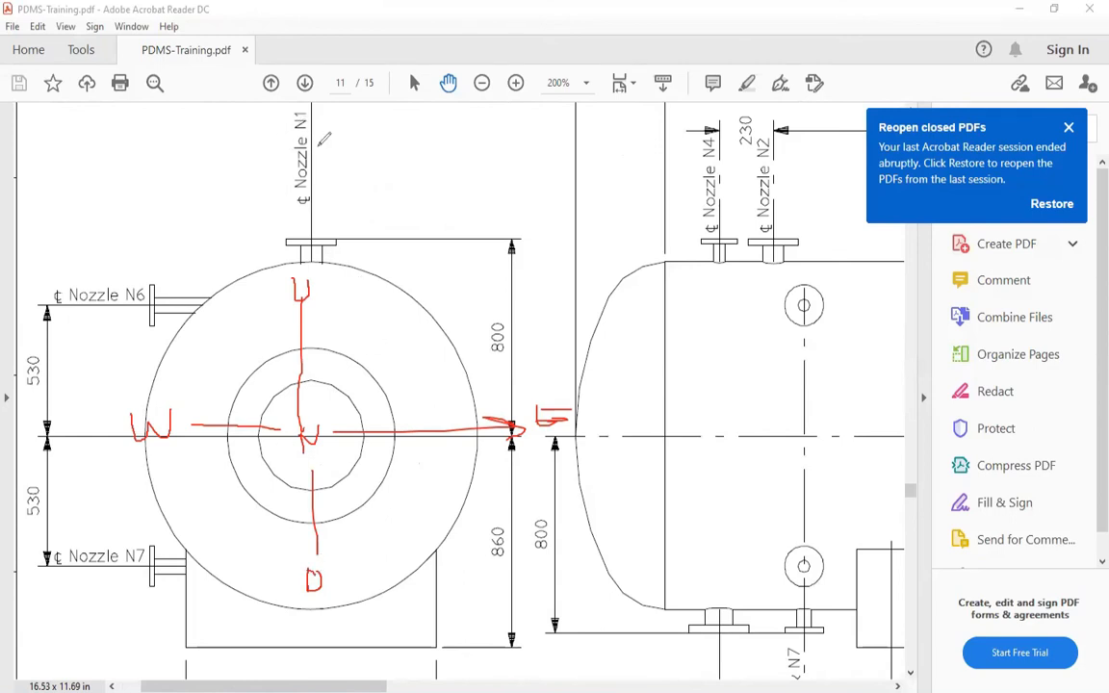
Trace nozzle N1's centreline to the drum centre and sketch an East-offset nozzle for comparison on End View A-A, then clear all marks
drag(312, 137, 324, 130)
drag(302, 445, 309, 433)
drag(310, 258, 306, 435)
drag(384, 250, 382, 289)
drag(369, 248, 408, 244)
drag(383, 285, 384, 431)
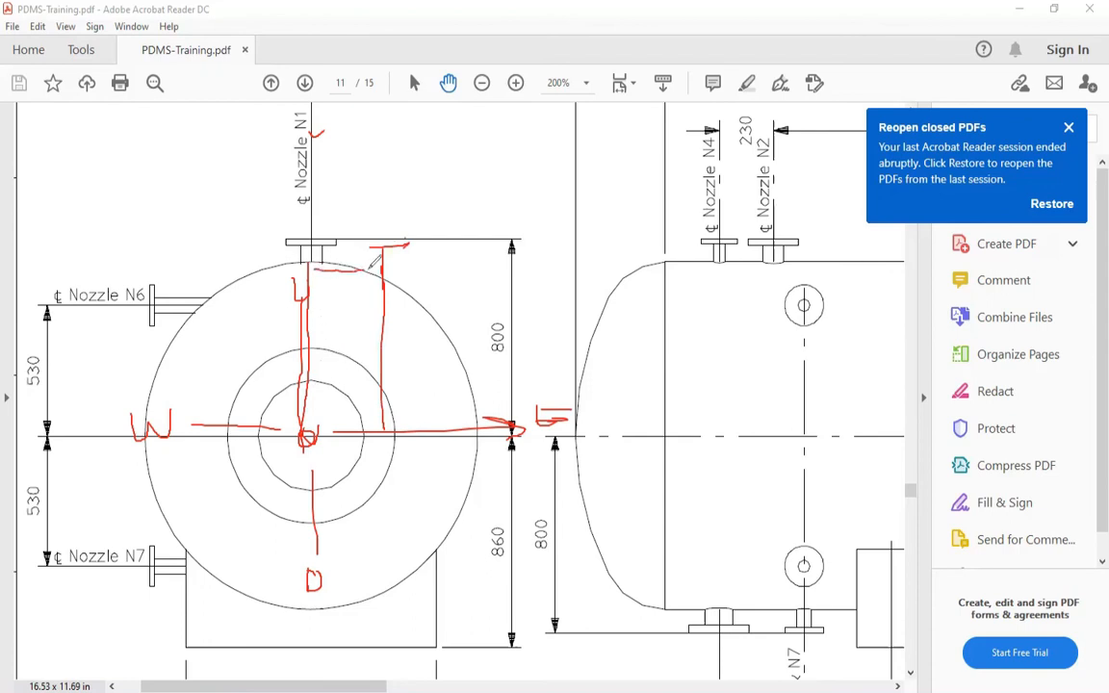
drag(314, 270, 374, 273)
drag(313, 252, 309, 435)
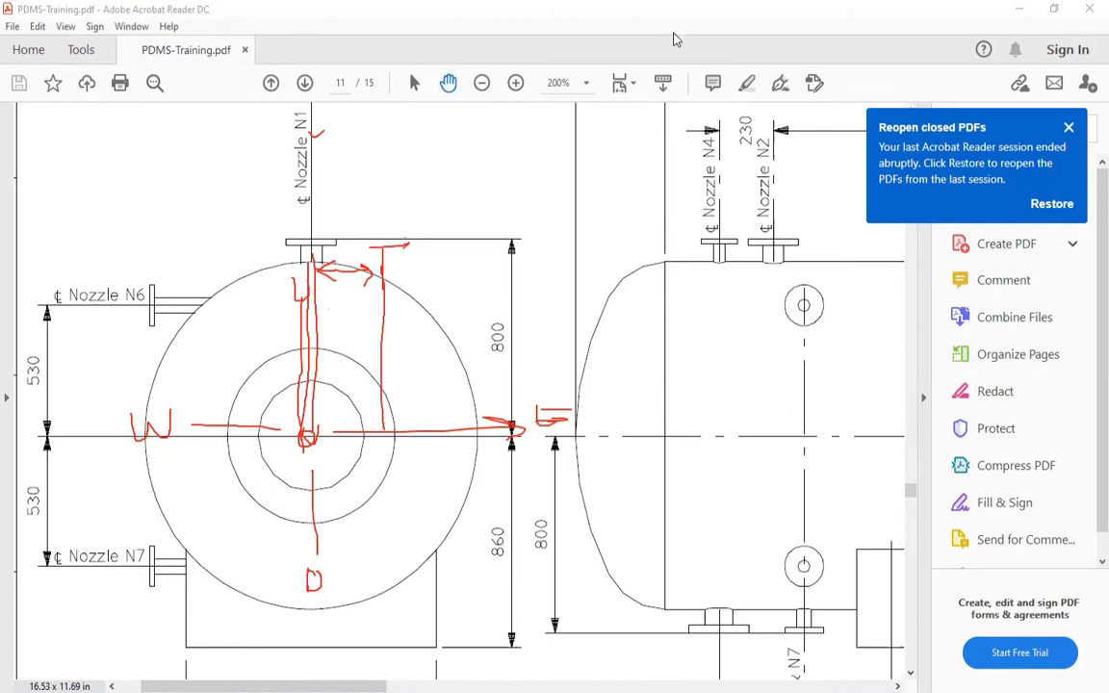
click(778, 88)
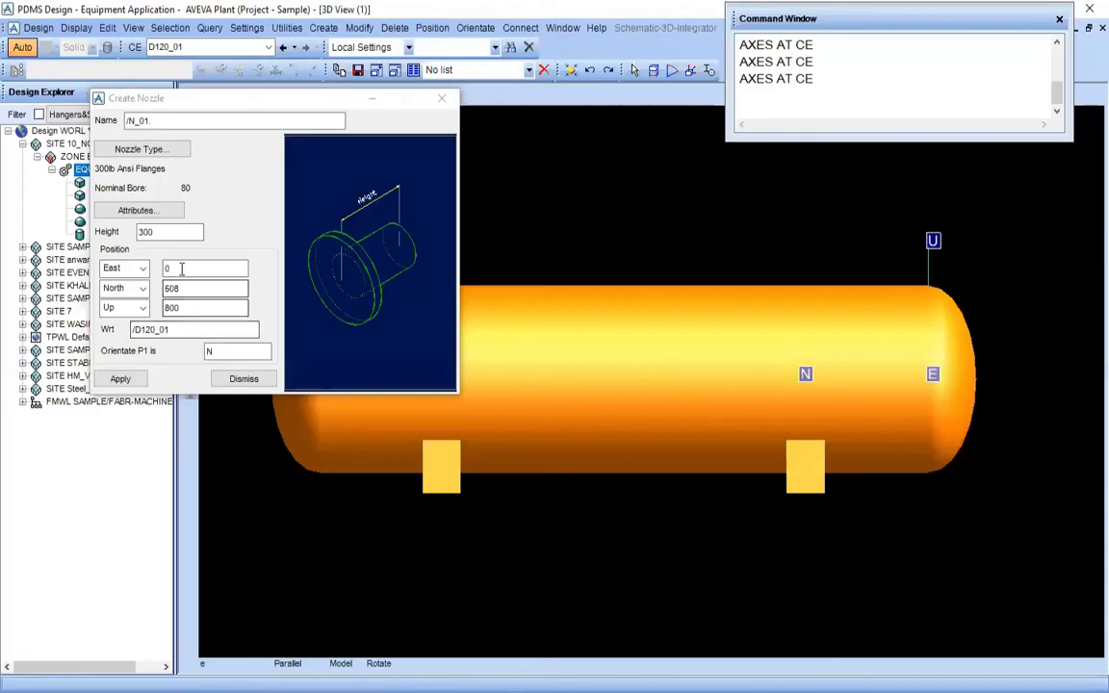
Check the East position and P1 orientation entries of the nozzle in PDMS against nozzle N1 on End View A-A
click(223, 270)
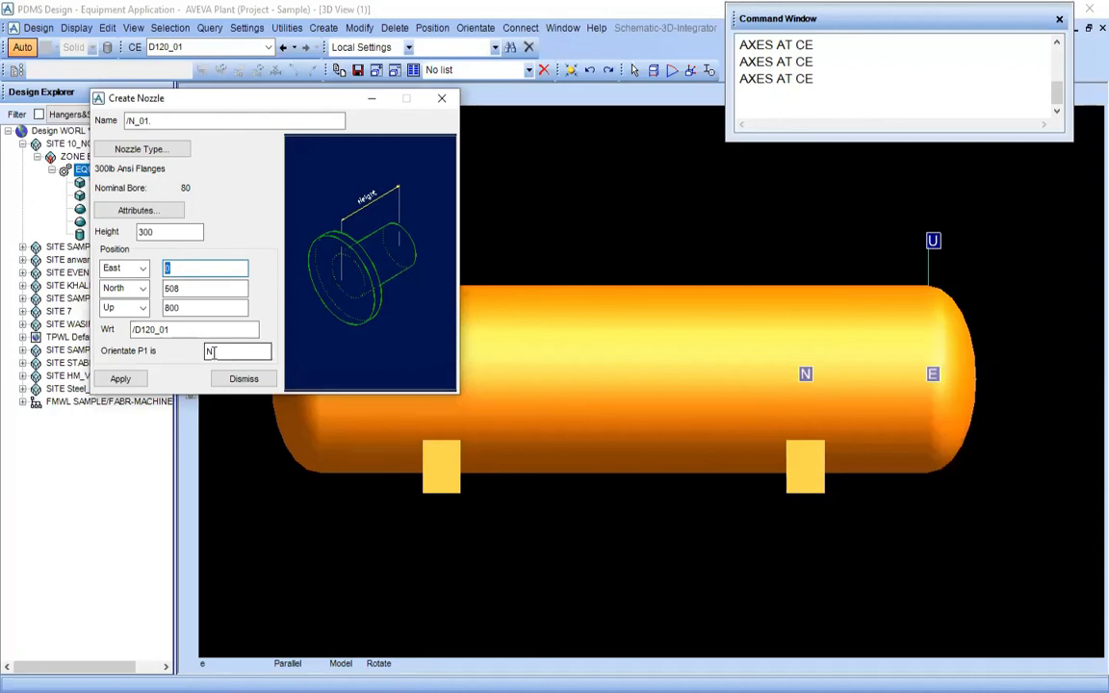
click(212, 353)
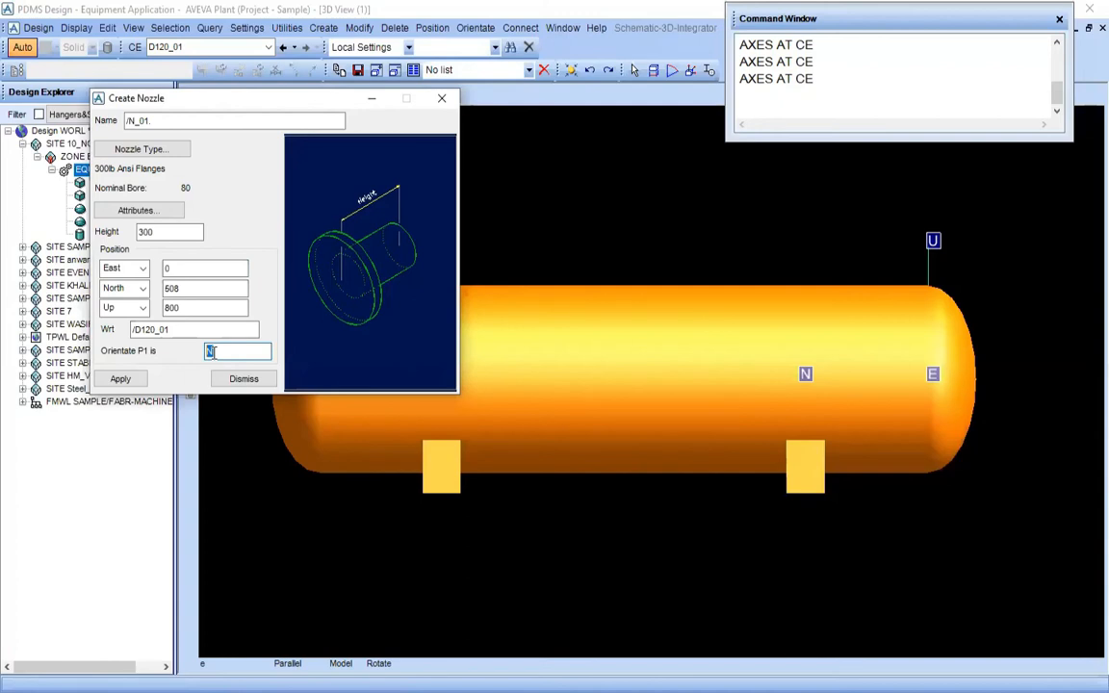
click(290, 646)
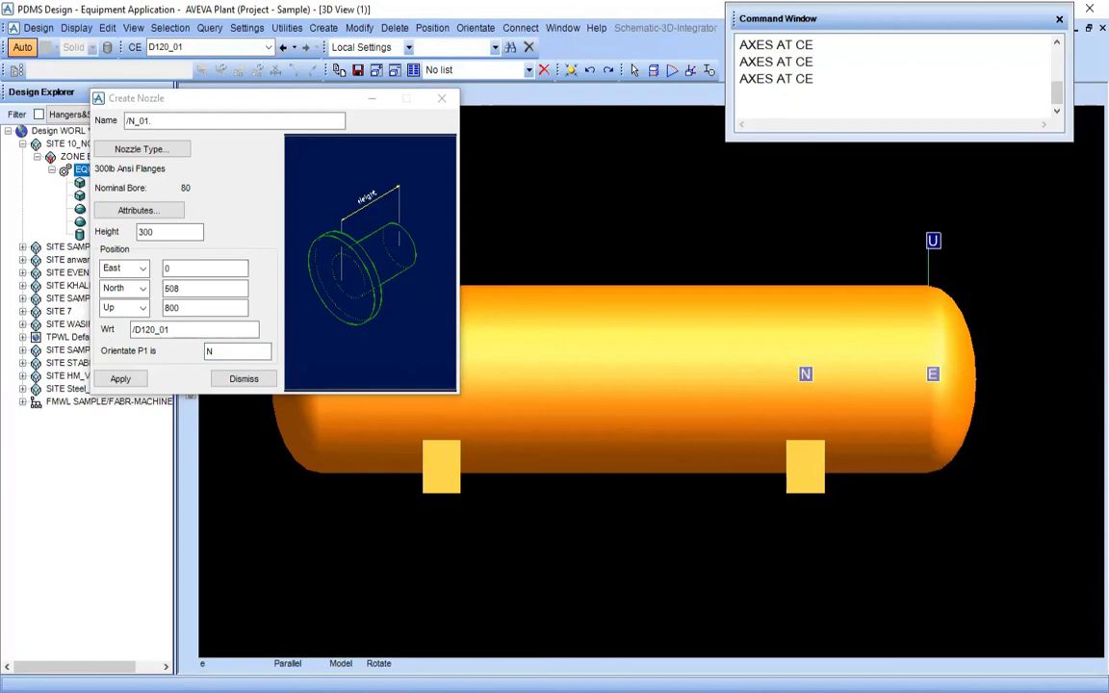
key(alt+Tab)
drag(239, 390, 258, 491)
mouse_move(289, 385)
mouse_down()
mouse_move(283, 432)
mouse_move(281, 328)
mouse_up()
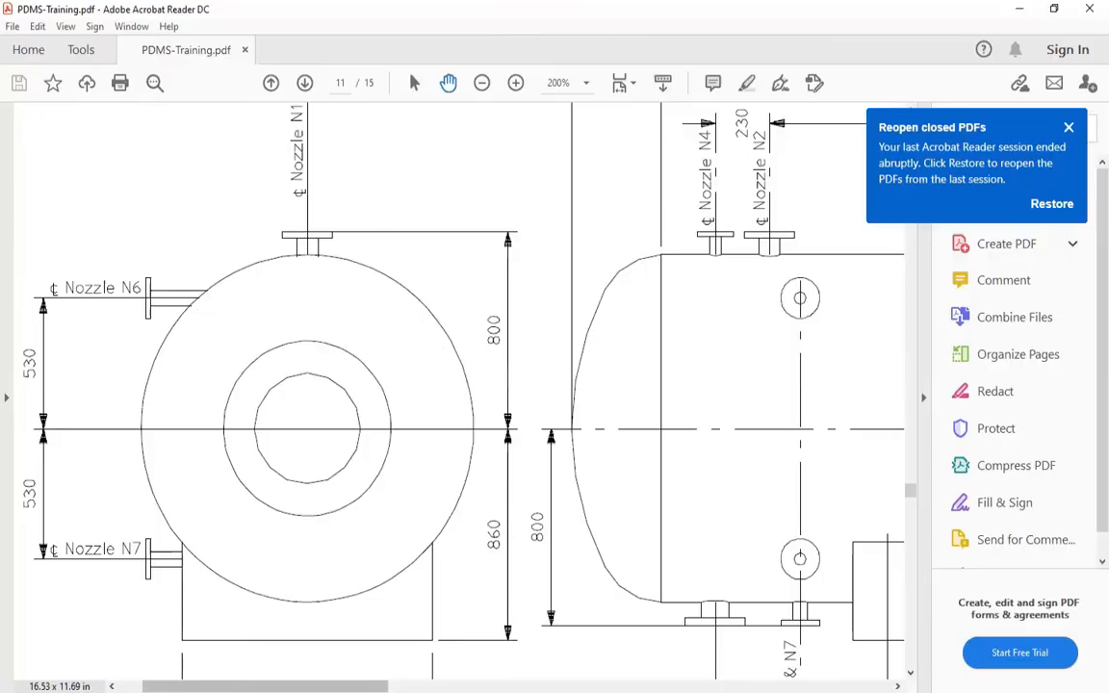
Switch to PDMS and view the drum looking North, framing its end with the U and E axes visible
key(alt+Tab)
right_click(525, 506)
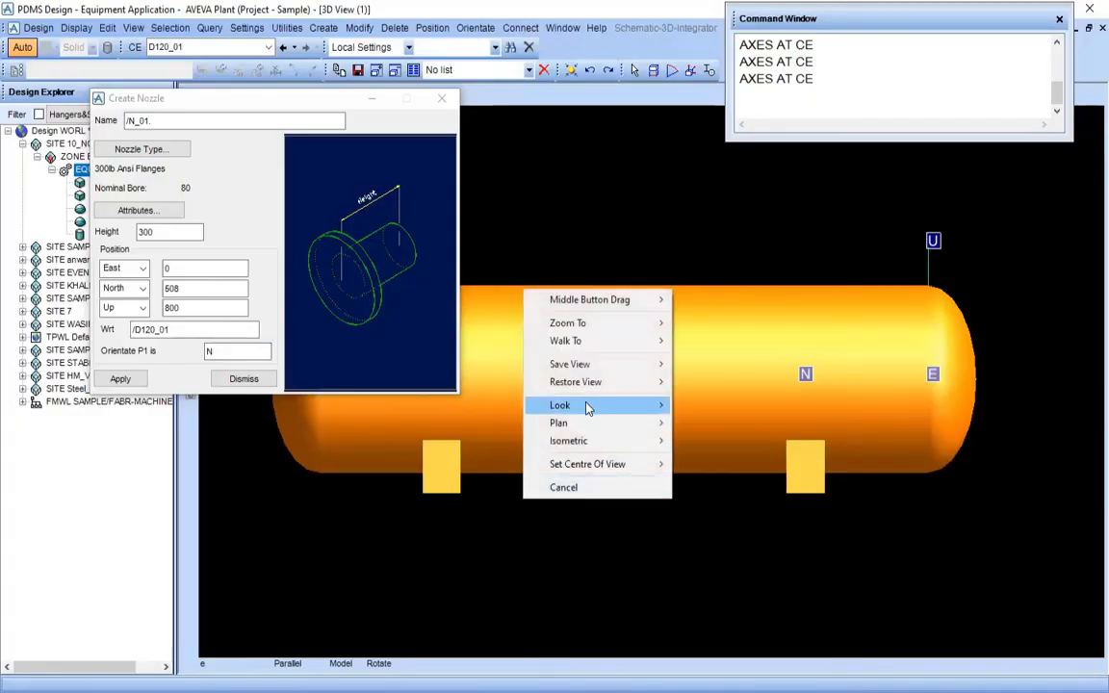
mouse_move(588, 405)
click(679, 411)
scroll(669, 377, up, 2)
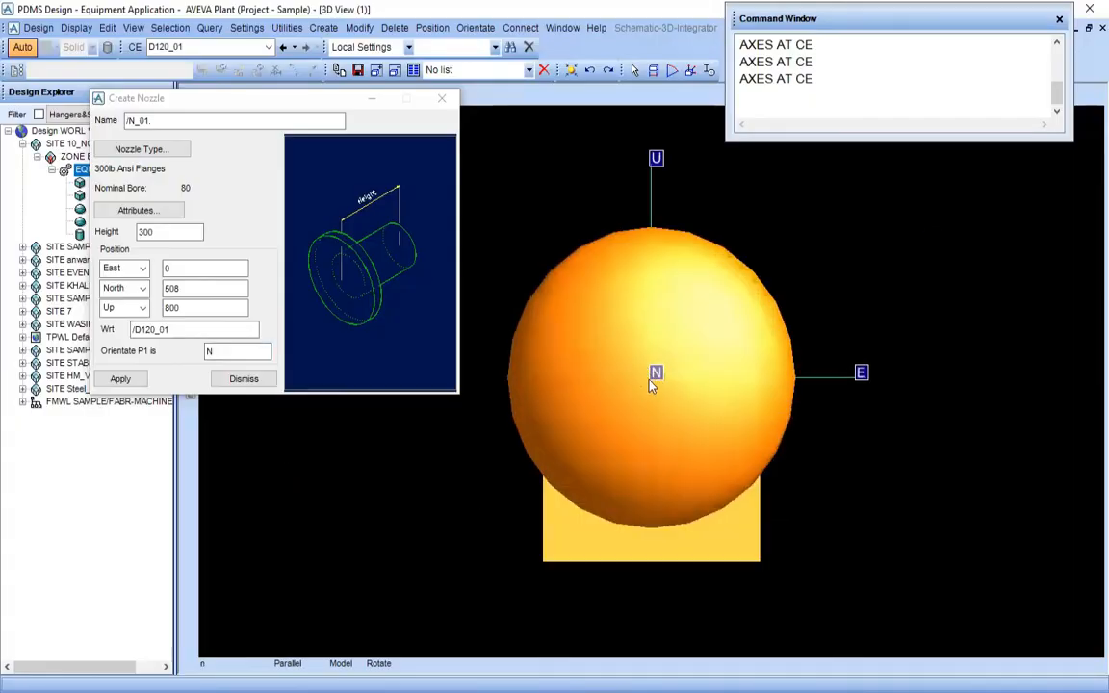
scroll(641, 398, down, 1)
middle_drag(646, 294, 649, 390)
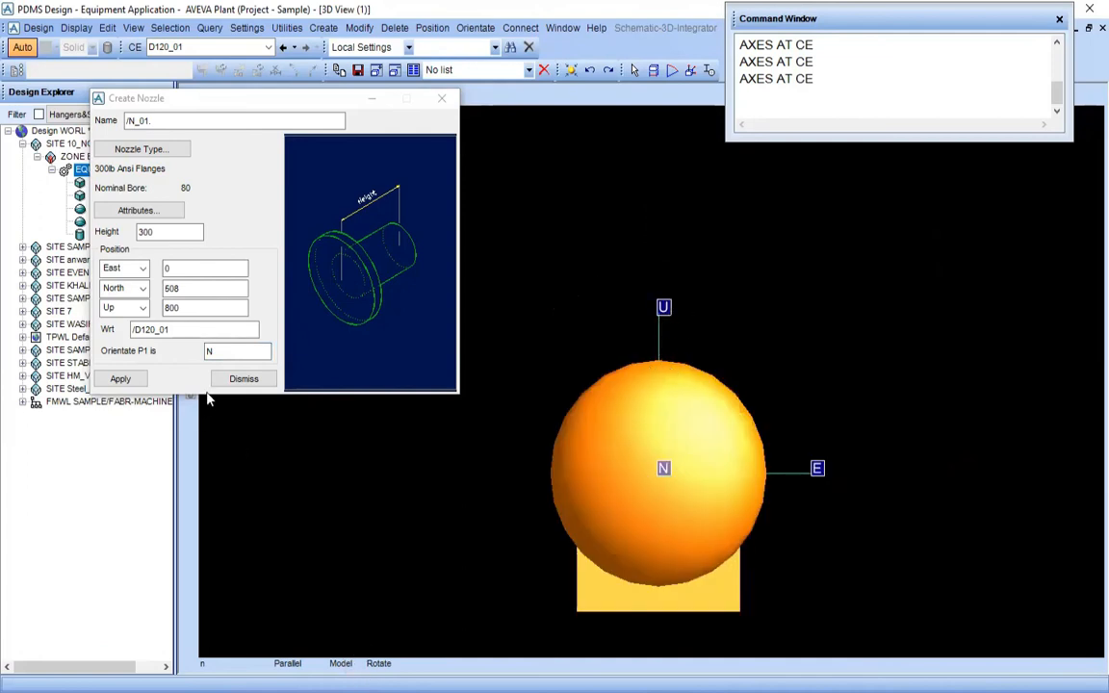
Set the nozzle's P1 orientation to U, create nozzle N_01 on drum D120_01 and close the form
double_click(228, 352)
text(U)
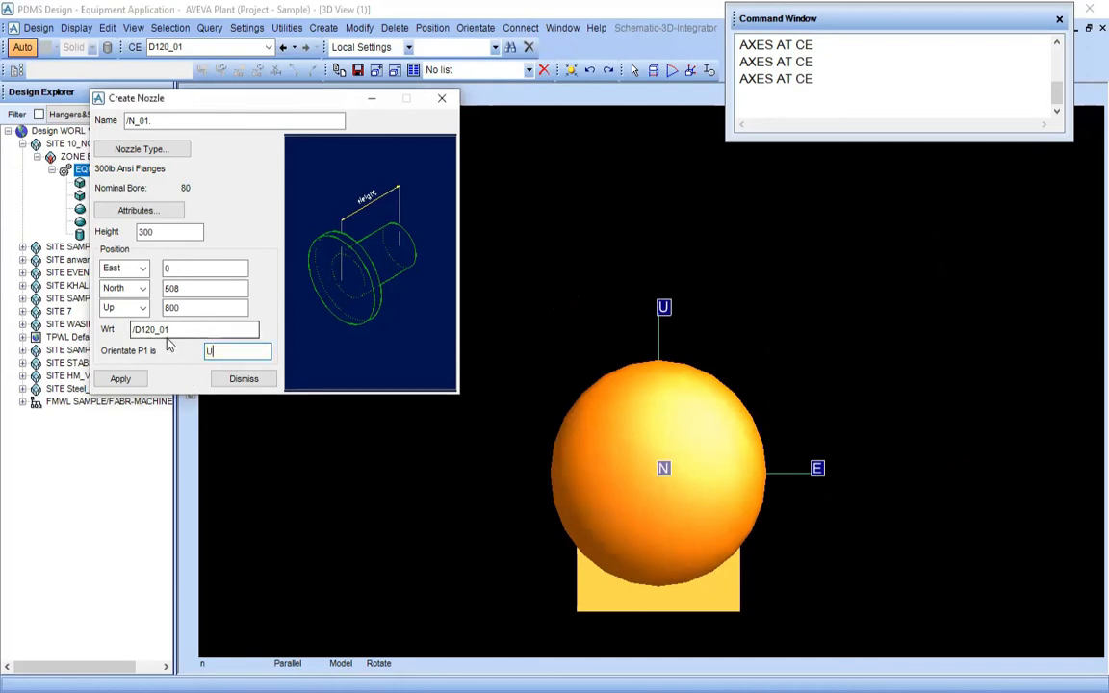
click(120, 380)
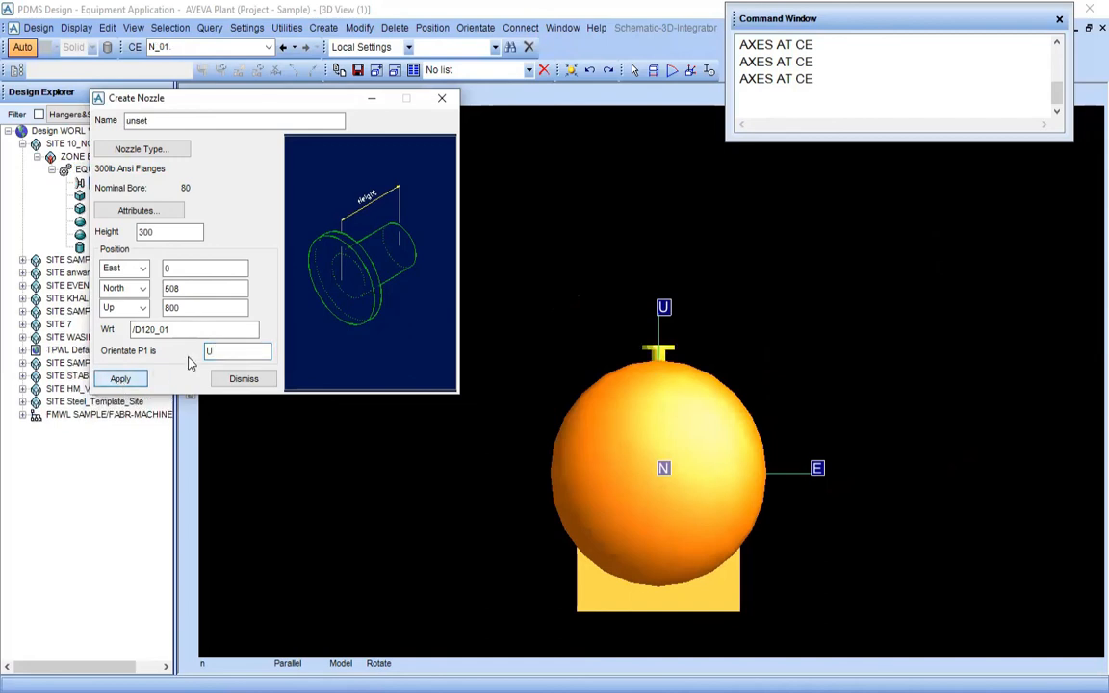
click(255, 381)
Compare the new nozzle's placement on the drum end with nozzle N1 on the drawing's End View A-A
scroll(714, 431, up, 2)
middle_click(709, 442)
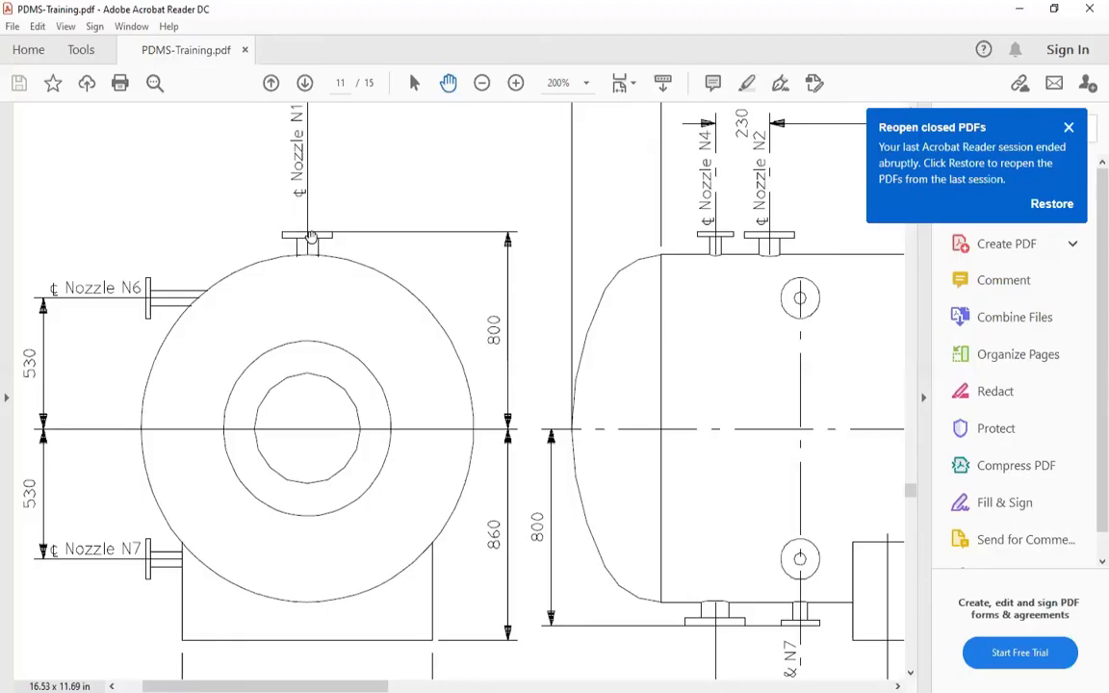
scroll(269, 279, up, 2)
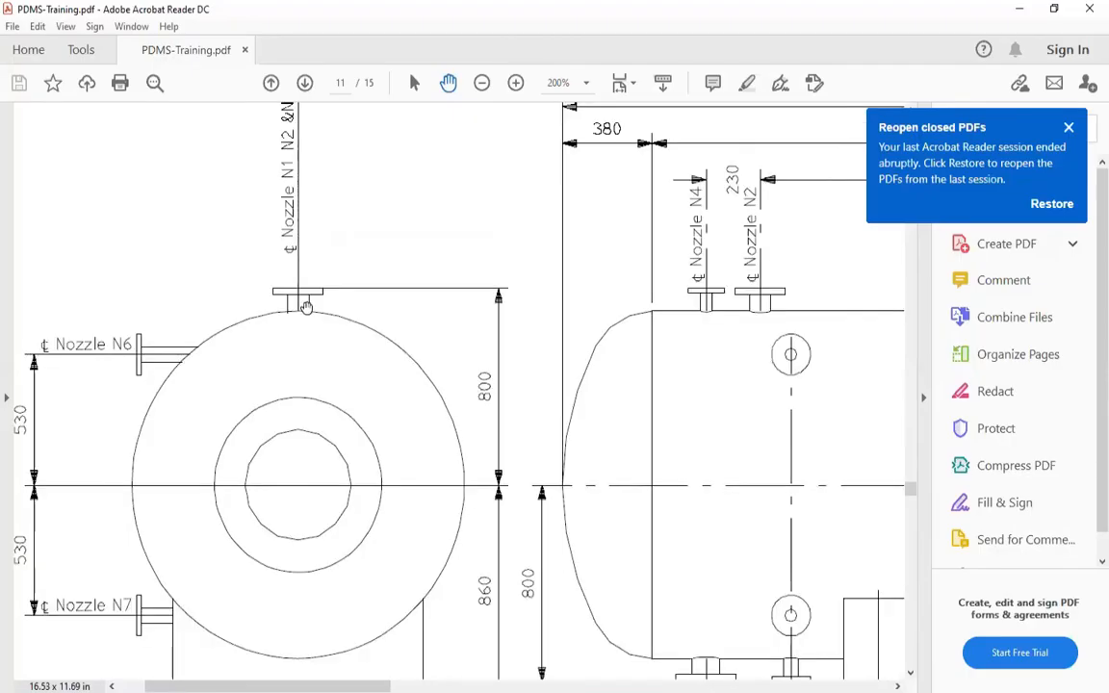
scroll(296, 351, down, 2)
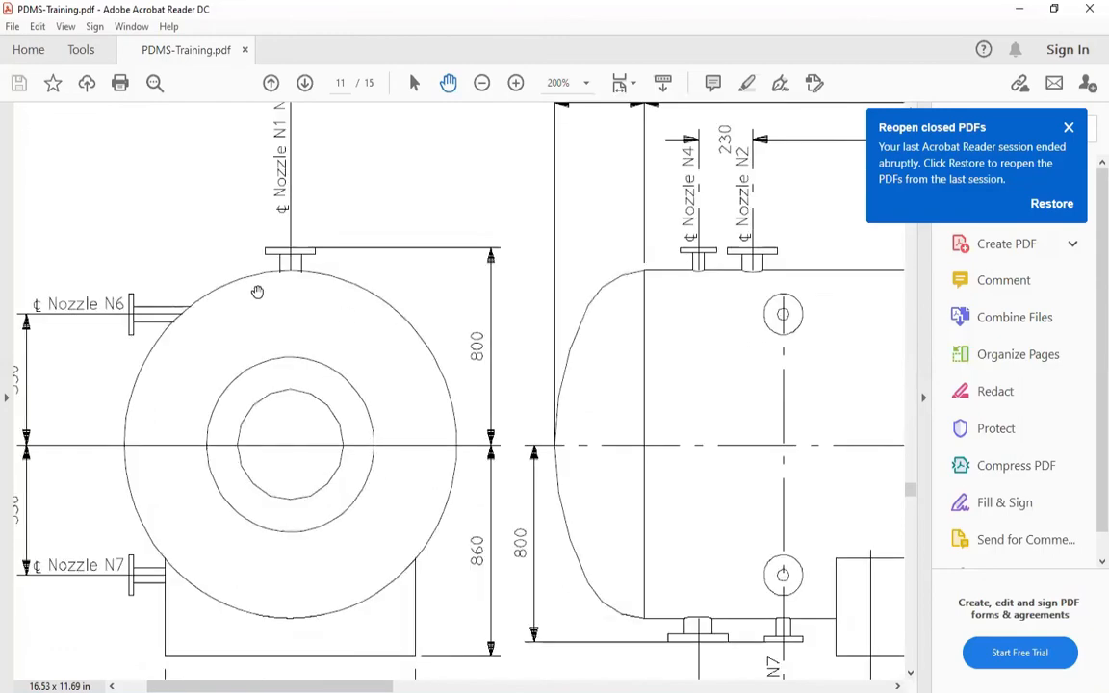
scroll(308, 516, down, 2)
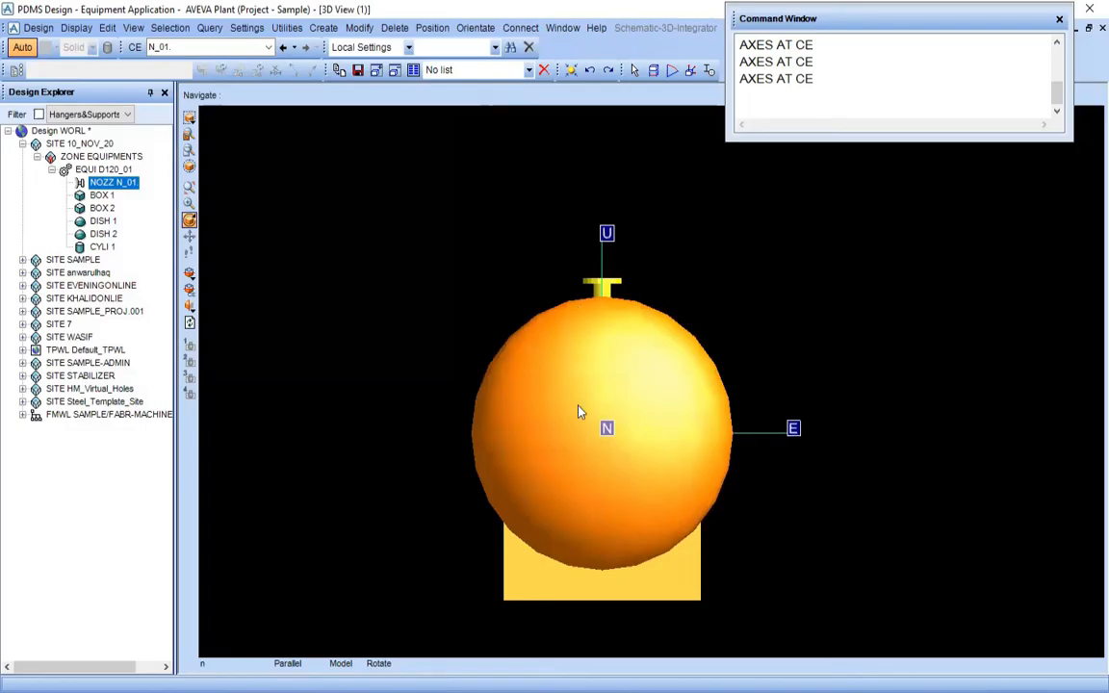
View the drum in PDMS looking East and compare the nozzle's position with N1 on the drawing's side elevation
right_click(313, 370)
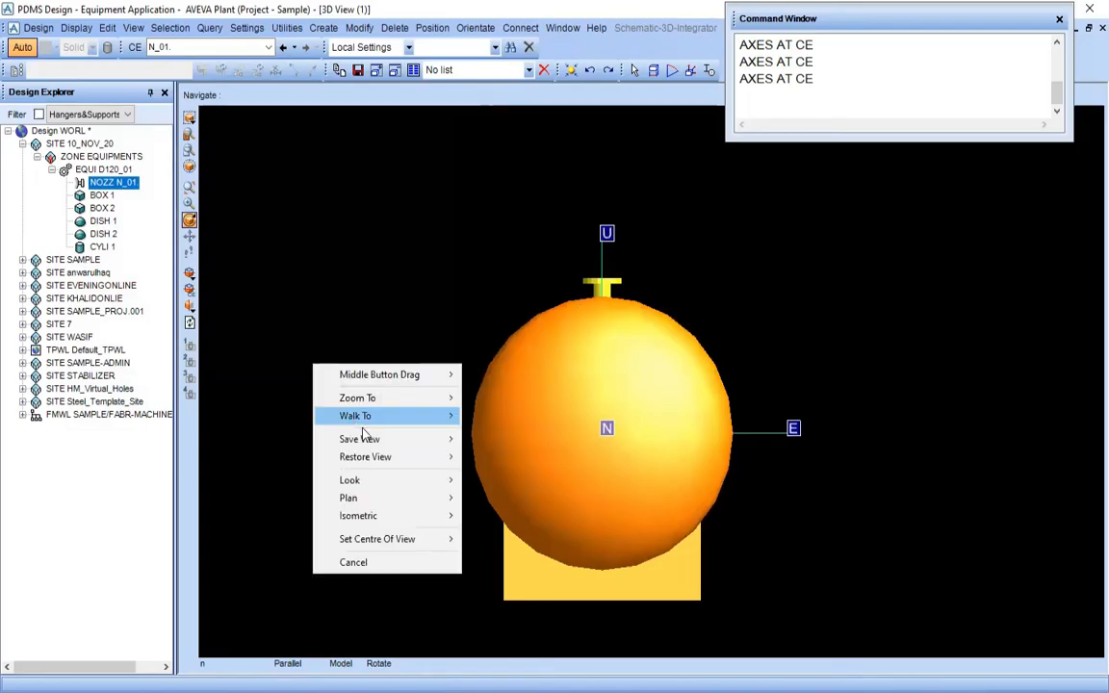
mouse_move(366, 479)
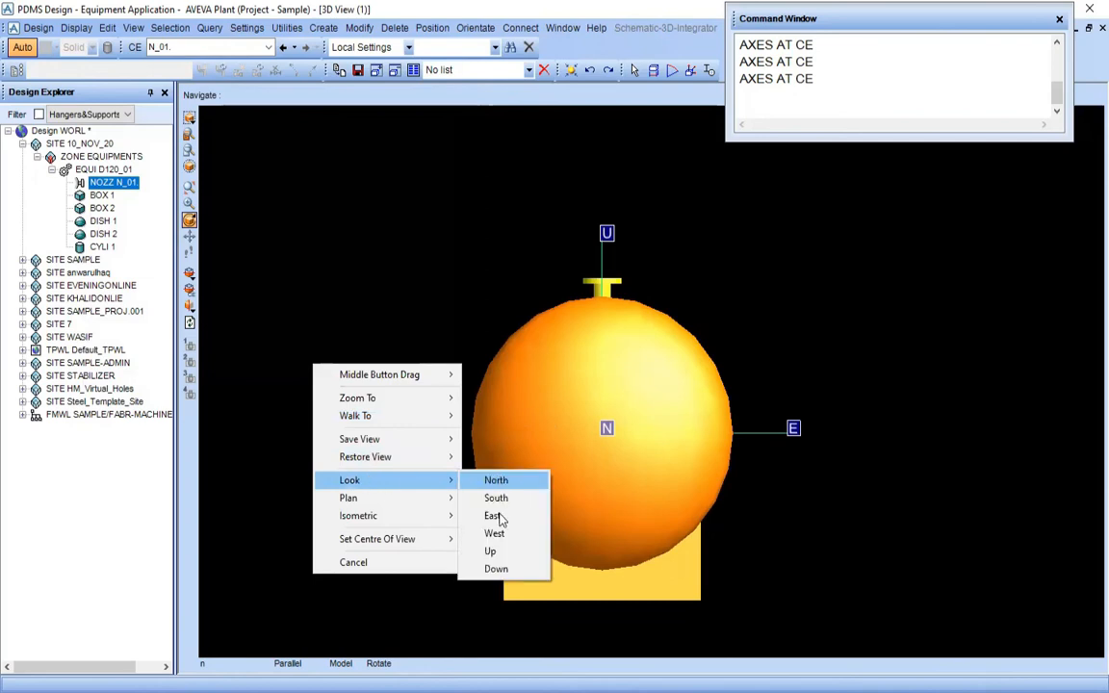
click(492, 515)
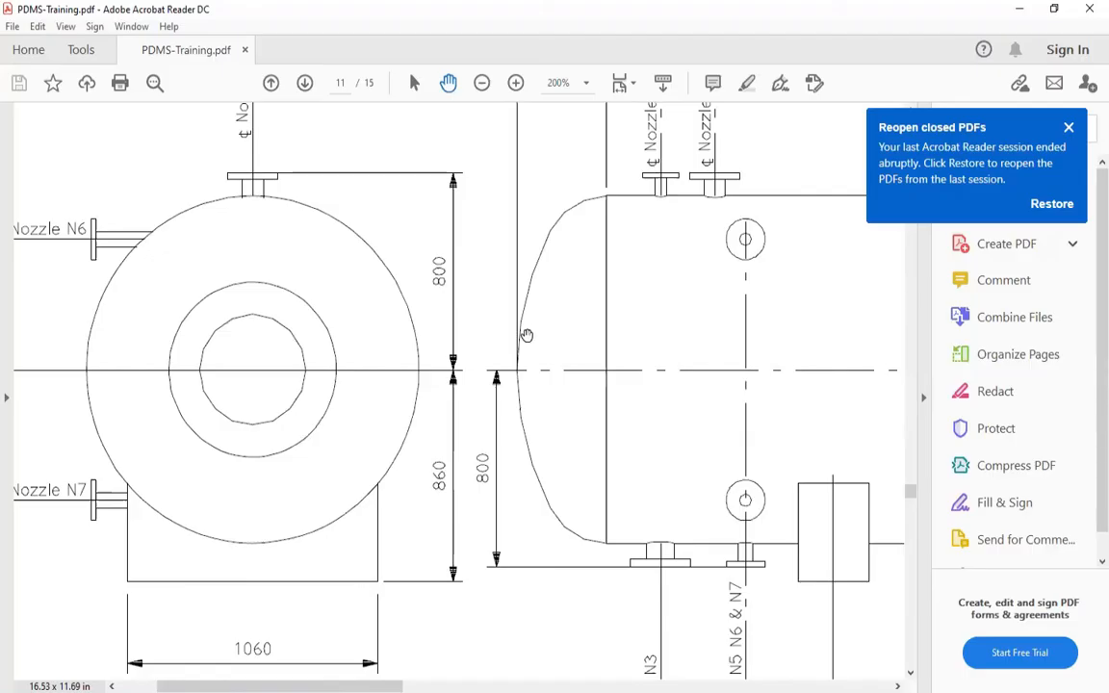
drag(384, 392, 322, 395)
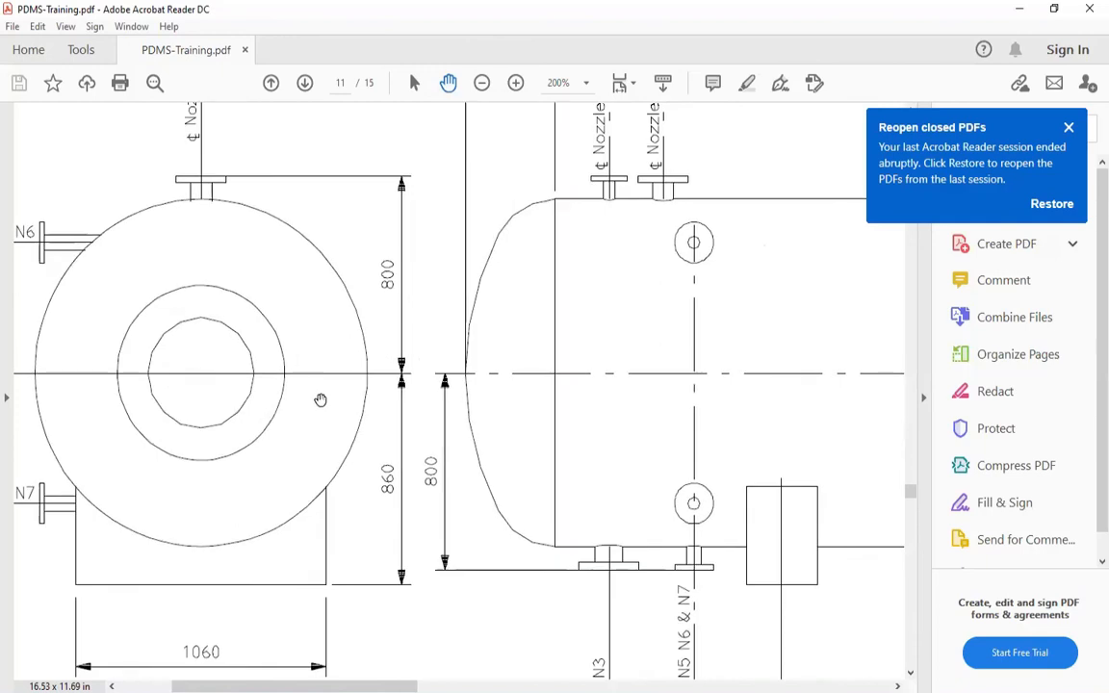
drag(463, 305, 334, 354)
ctrl+scroll(347, 371, down, 4)
drag(296, 396, 272, 409)
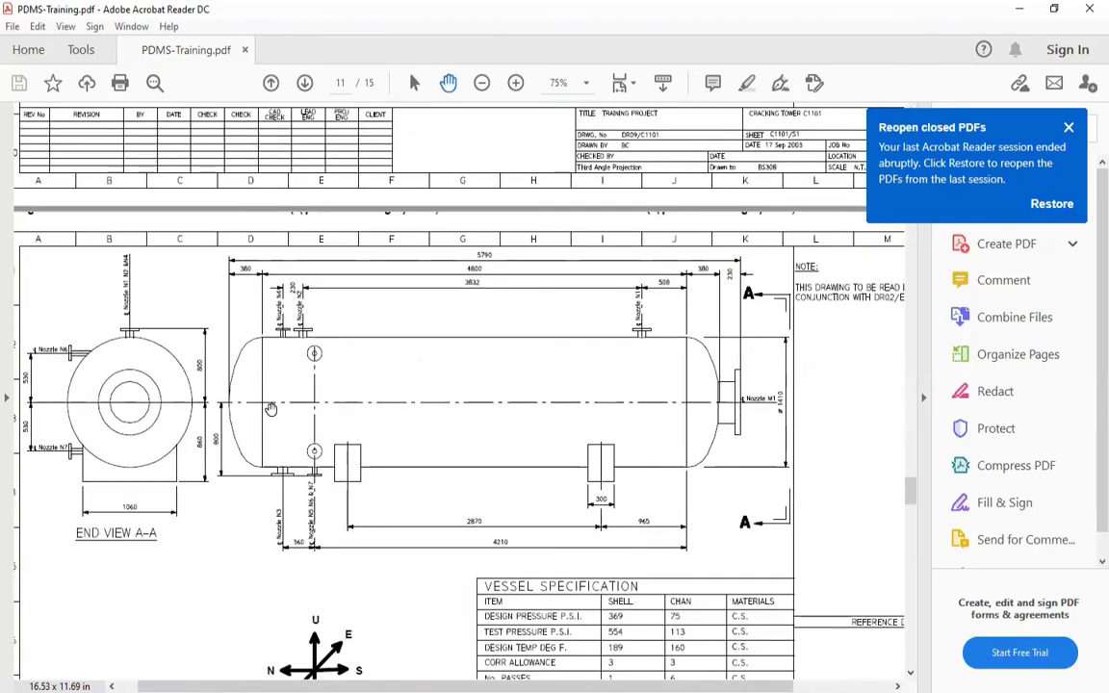
Examine nozzle N1 on the drawing's side elevation and its dimension to the adjacent shell end
drag(430, 442, 350, 282)
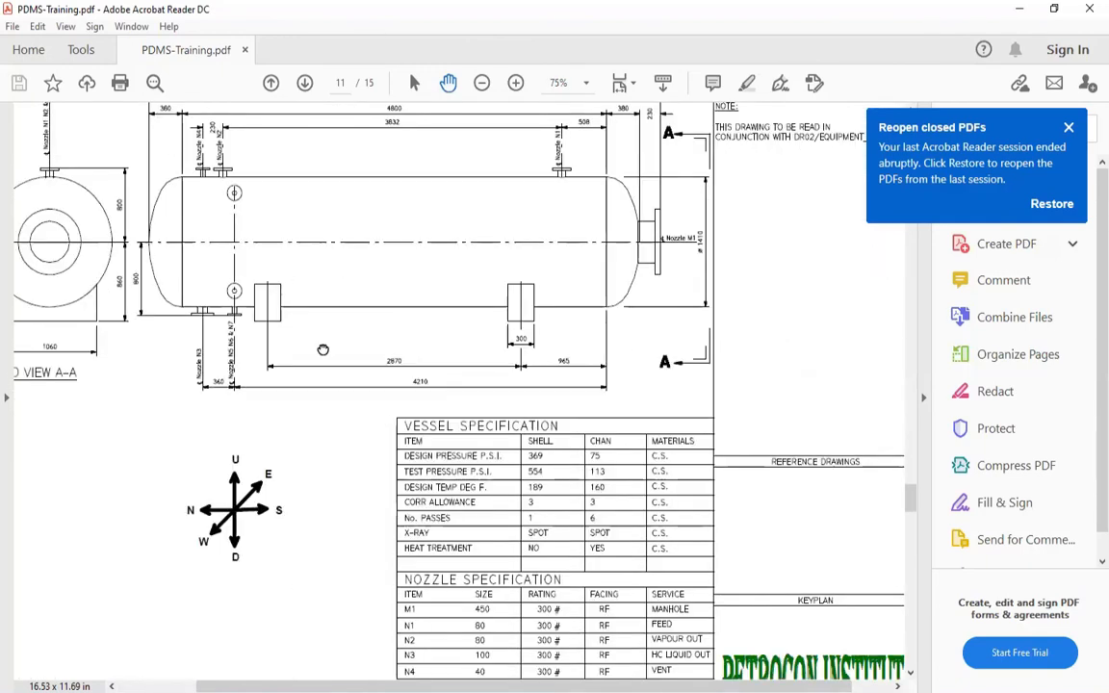
drag(323, 350, 289, 564)
ctrl+scroll(566, 400, up, 1)
ctrl+scroll(566, 400, up, 1)
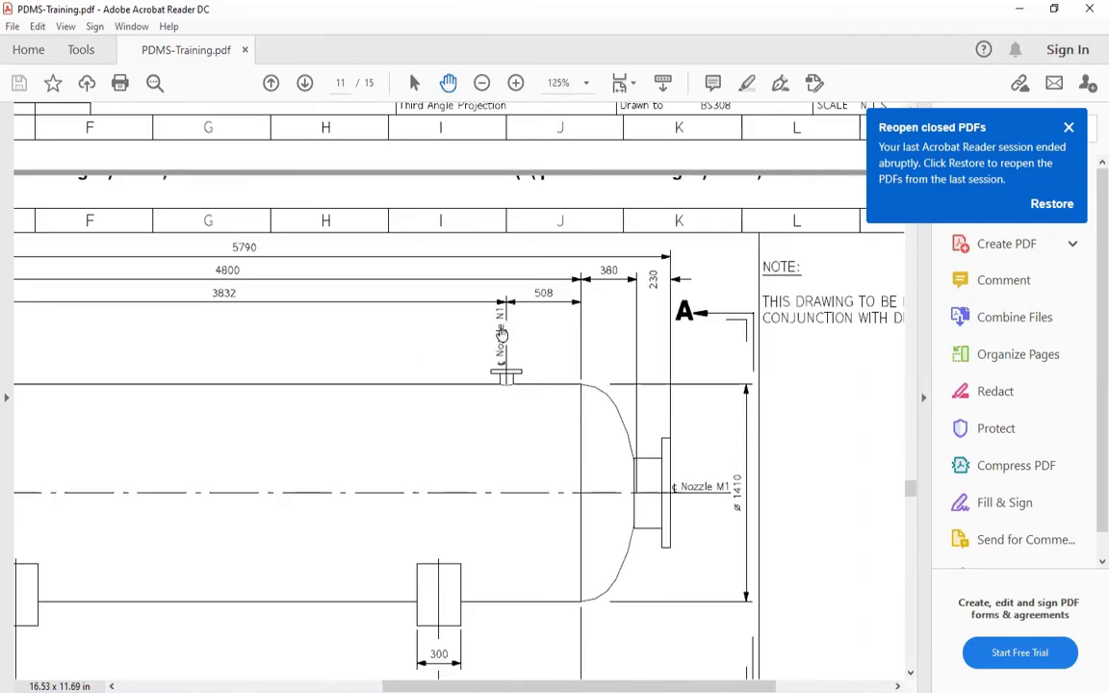
ctrl+scroll(513, 336, up, 2)
drag(503, 461, 408, 321)
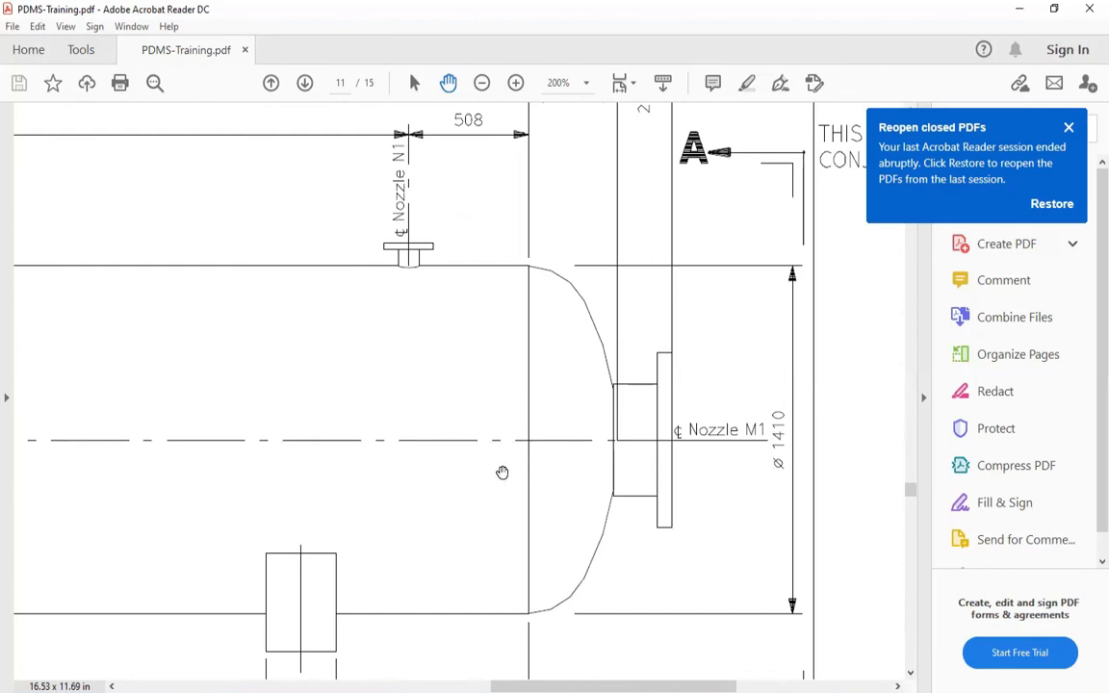
scroll(481, 520, down, 1)
Switch to PDMS and compare nozzle N_01's distance from the shell end with the N1 dimension on the PDF drawing
key(alt+Tab)
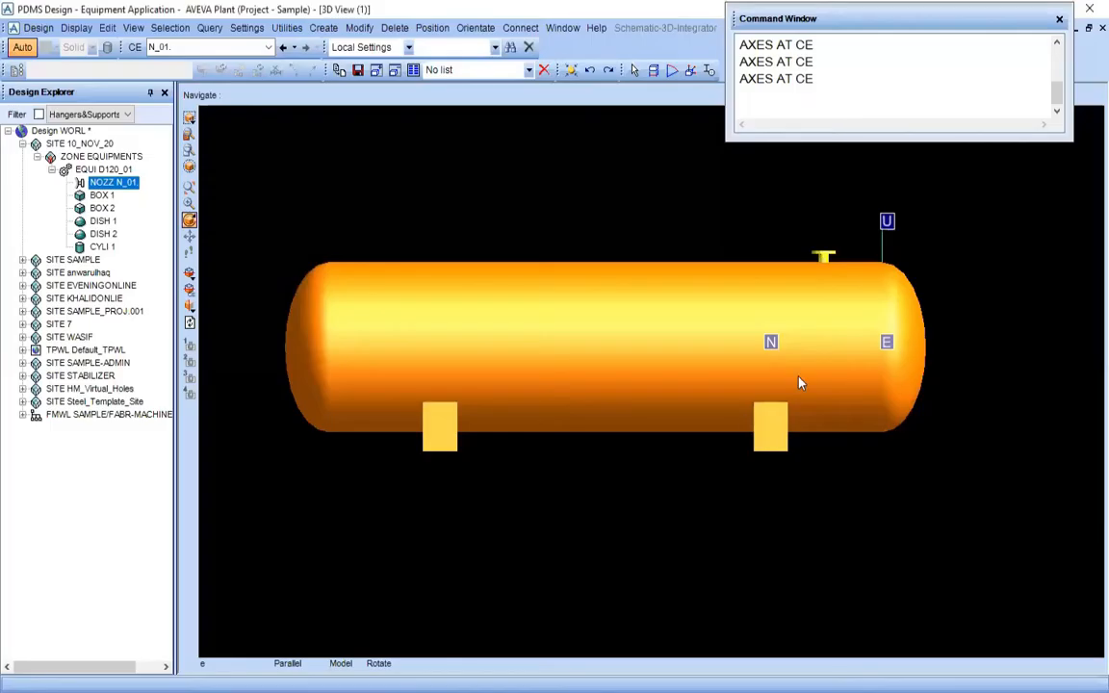
middle_click(892, 321)
scroll(611, 353, up, 4)
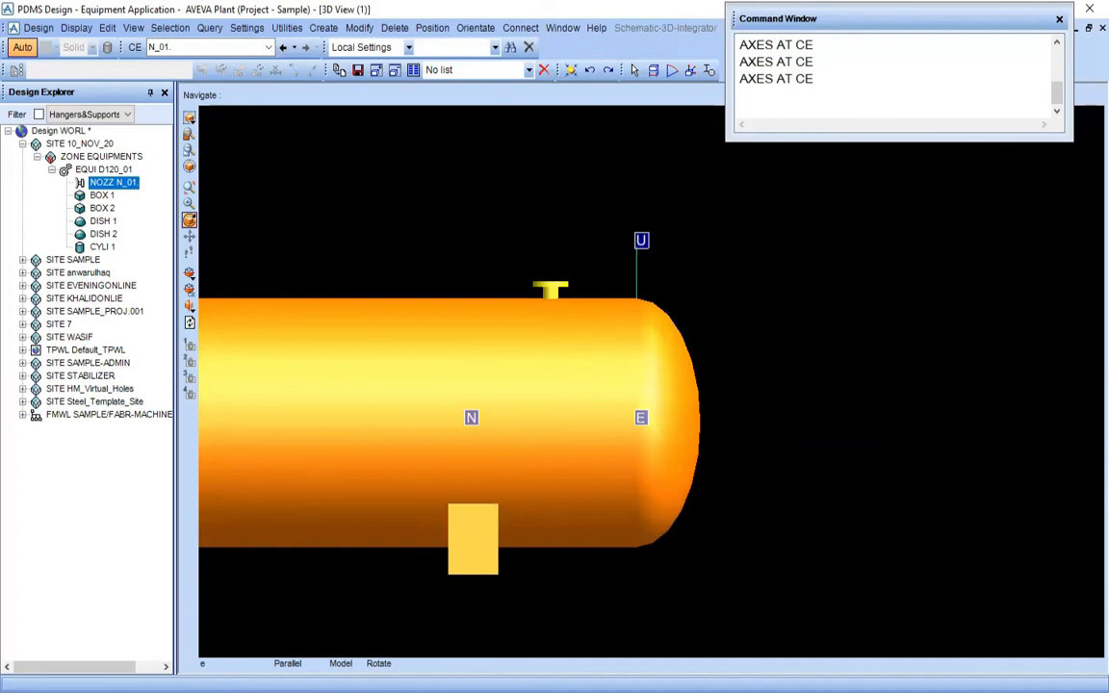
key(alt+Tab)
drag(487, 348, 489, 563)
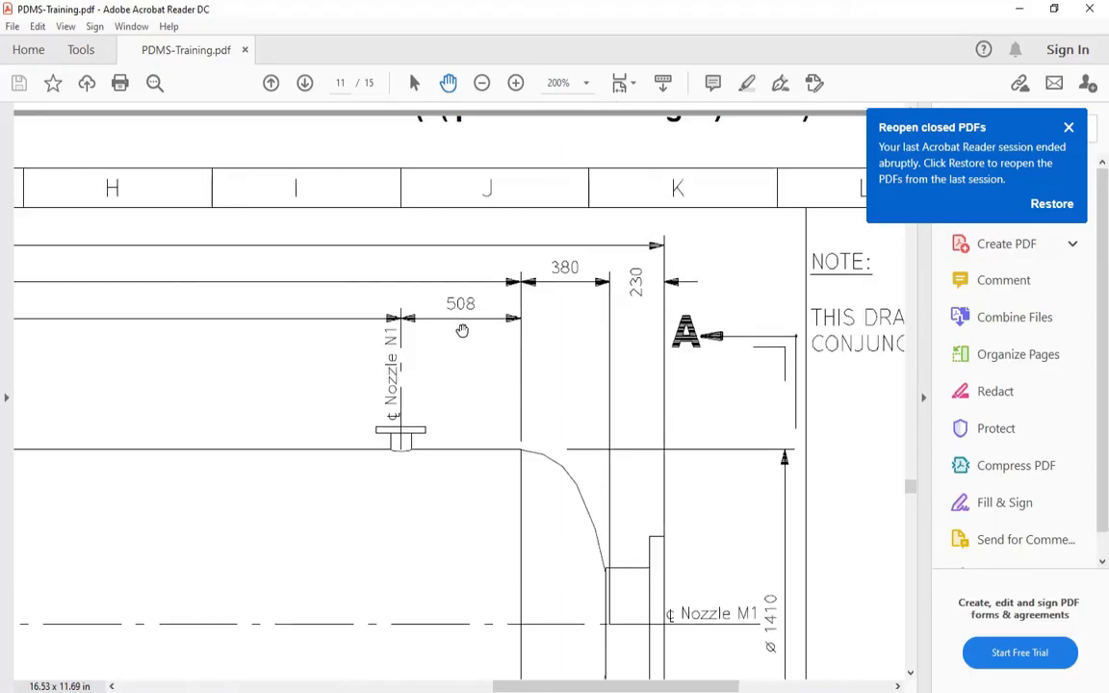
drag(446, 444, 442, 392)
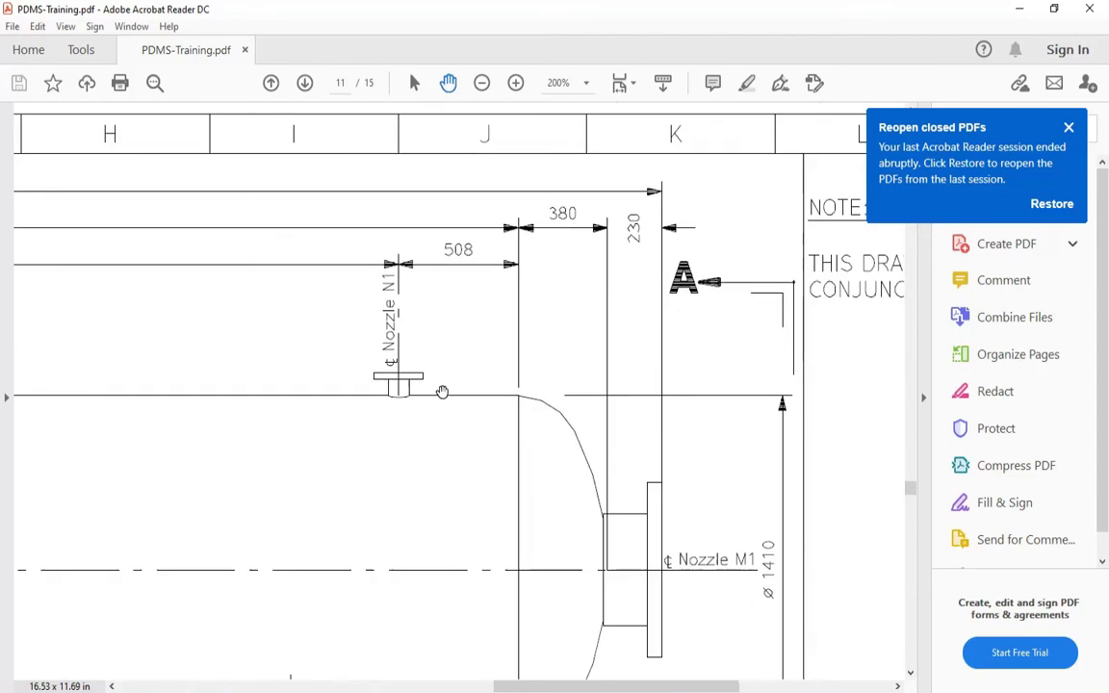
ctrl+scroll(442, 412, down, 2)
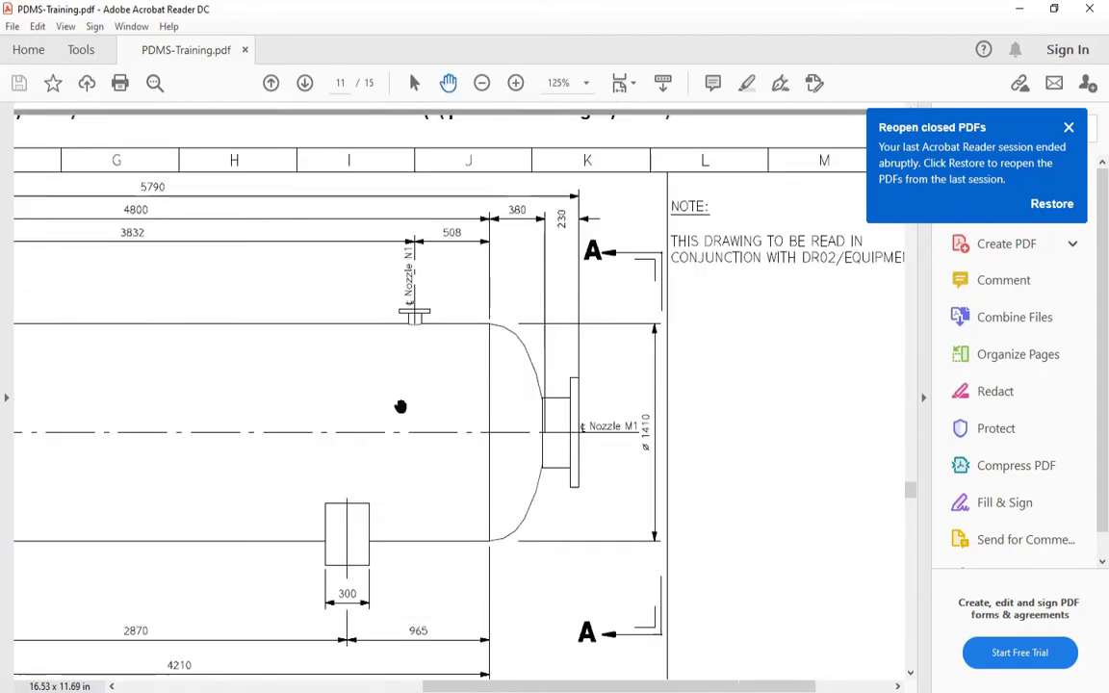
Find the drawing's Nozzle Specification table and examine the size, rating and facing listed for the nozzles
ctrl+scroll(318, 399, down, 2)
scroll(362, 452, down, 3)
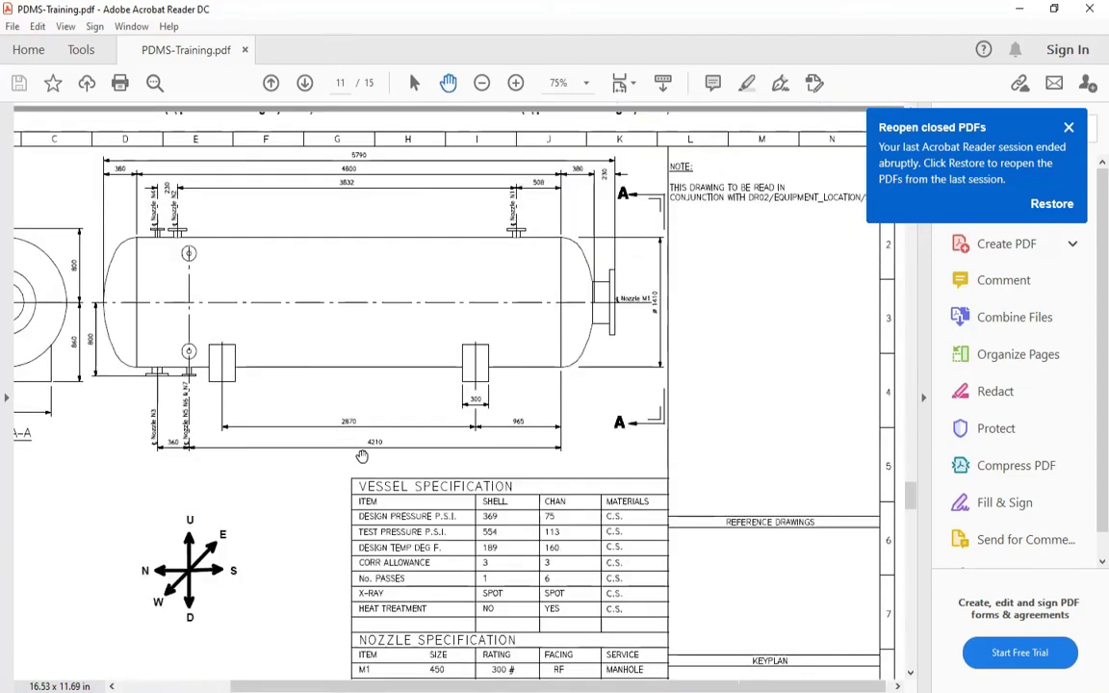
scroll(317, 448, up, 1)
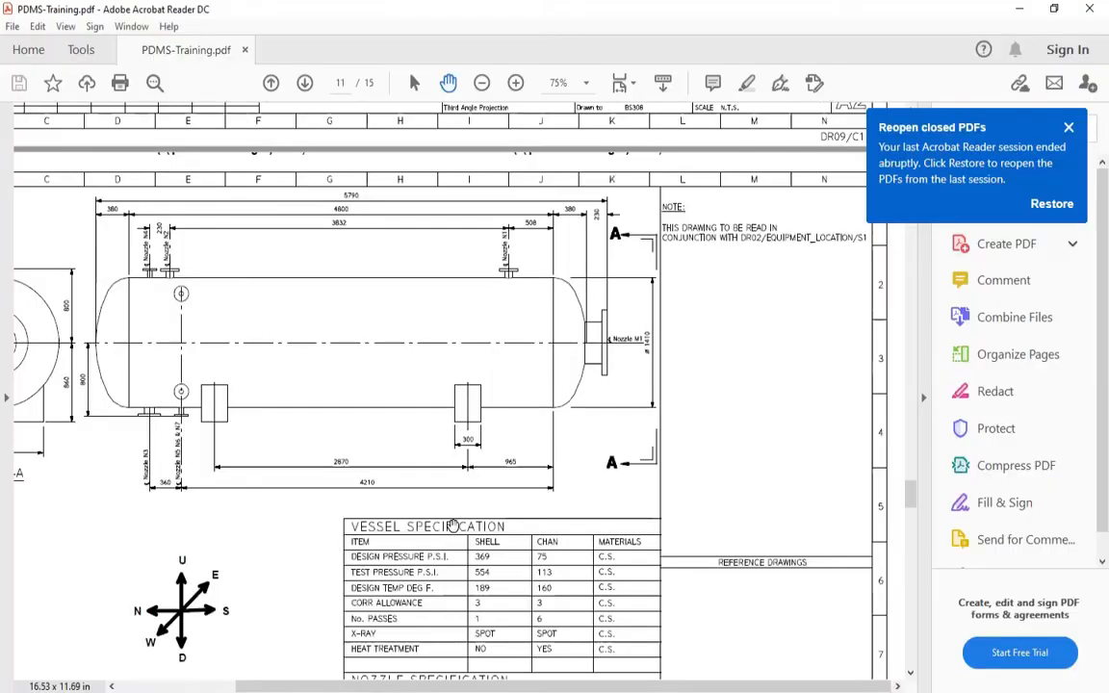
scroll(362, 405, down, 5)
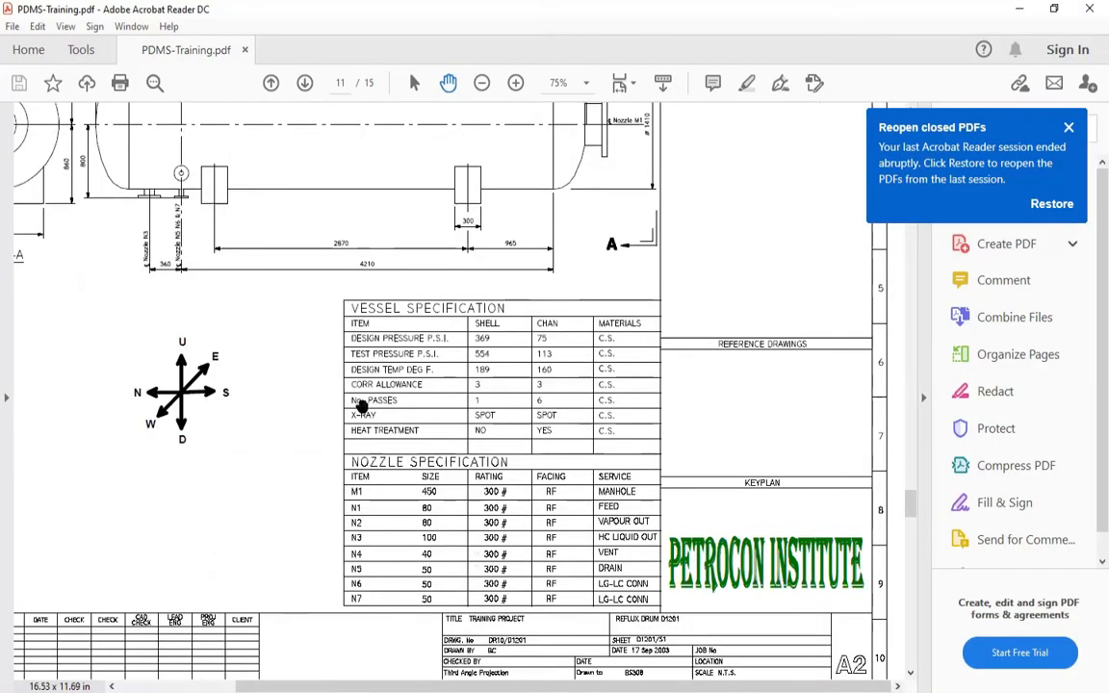
ctrl+scroll(353, 533, up, 3)
drag(353, 534, 203, 459)
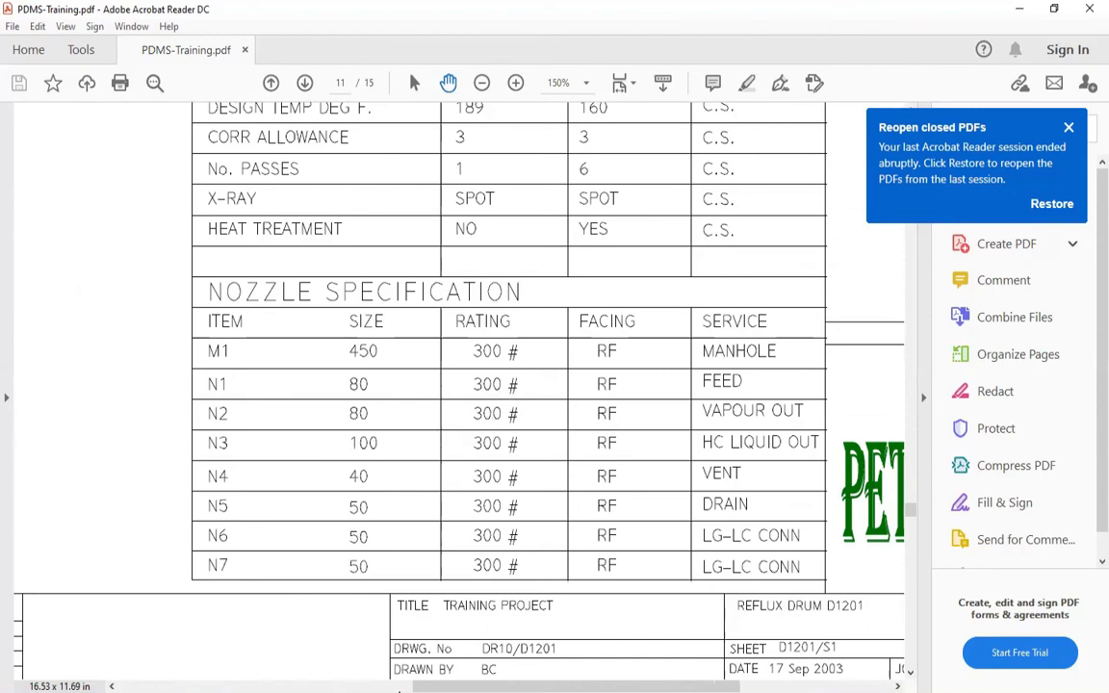
Switch to PDMS, start a new nozzle under equipment D120_01 and name it N_02
click(396, 689)
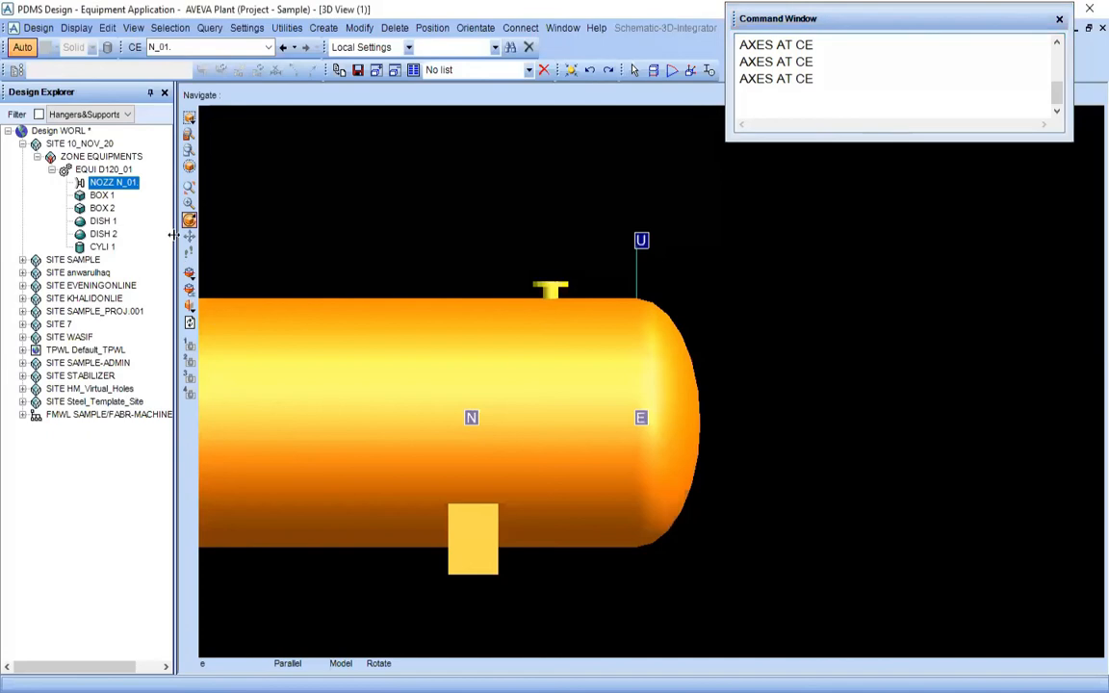
click(104, 169)
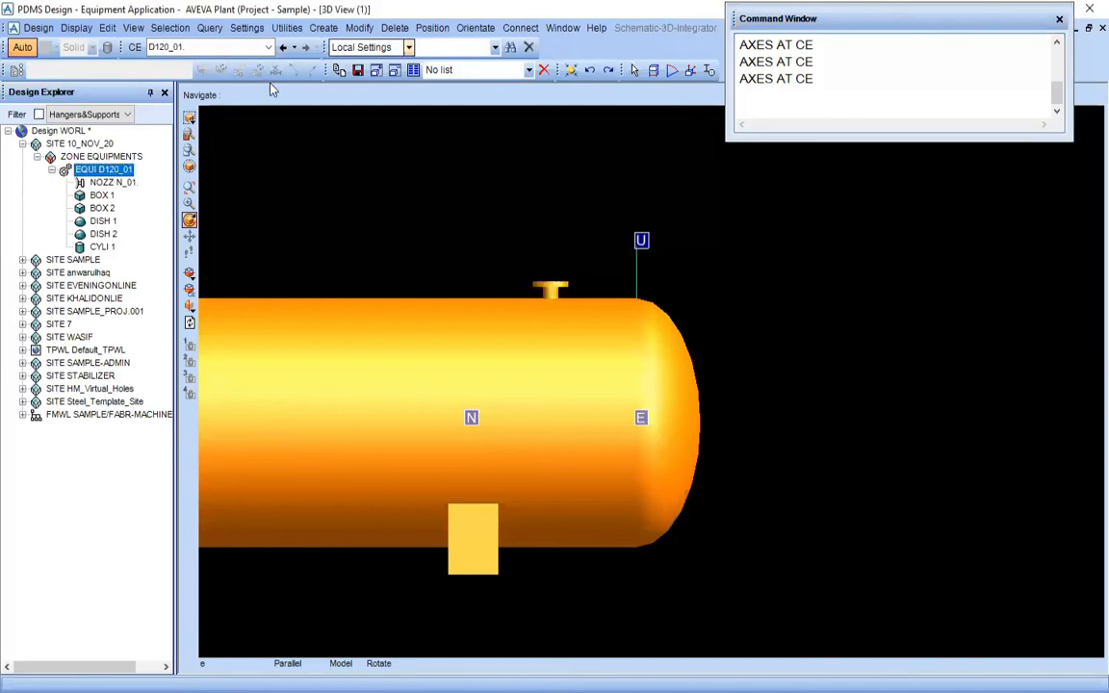
click(324, 27)
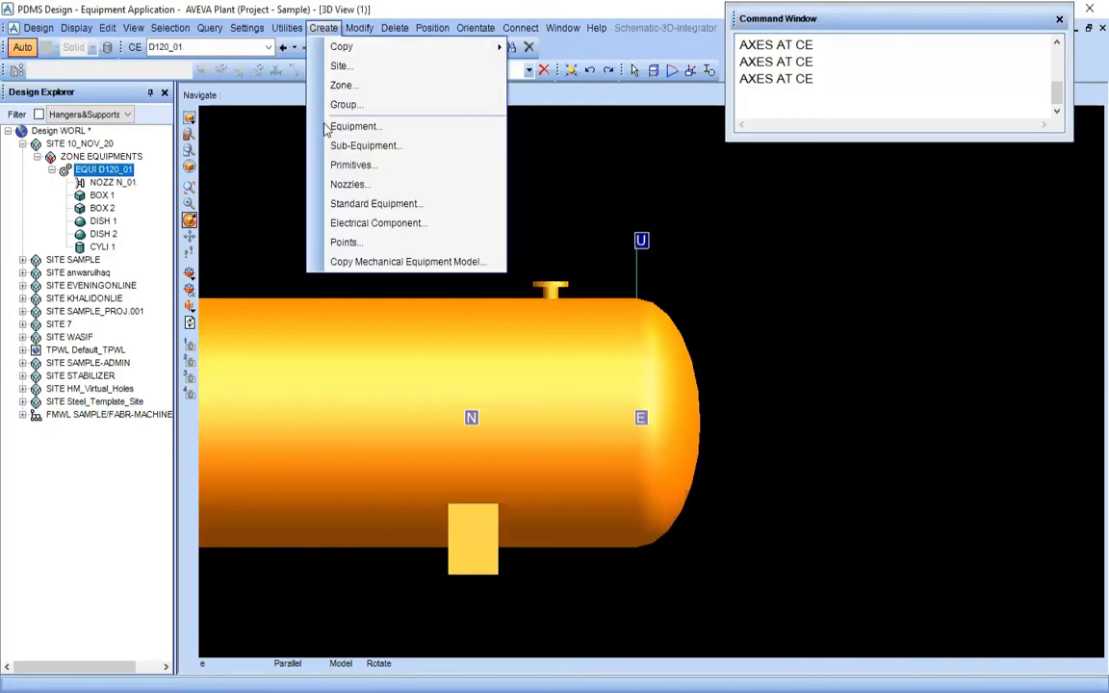
click(363, 185)
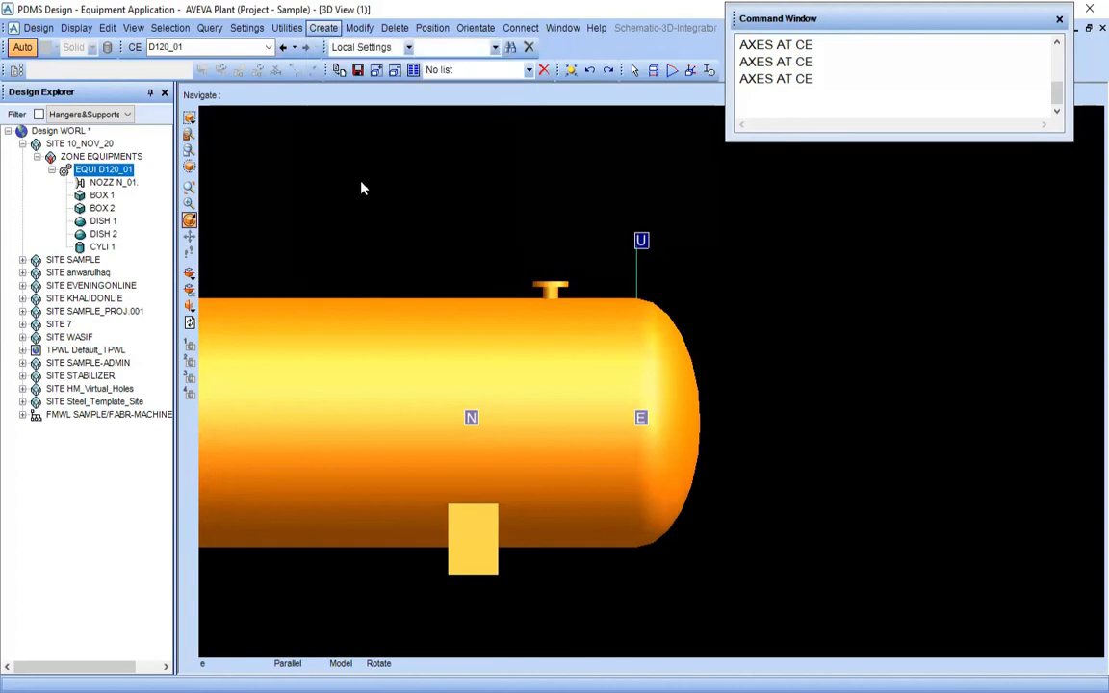
drag(79, 12, 343, 113)
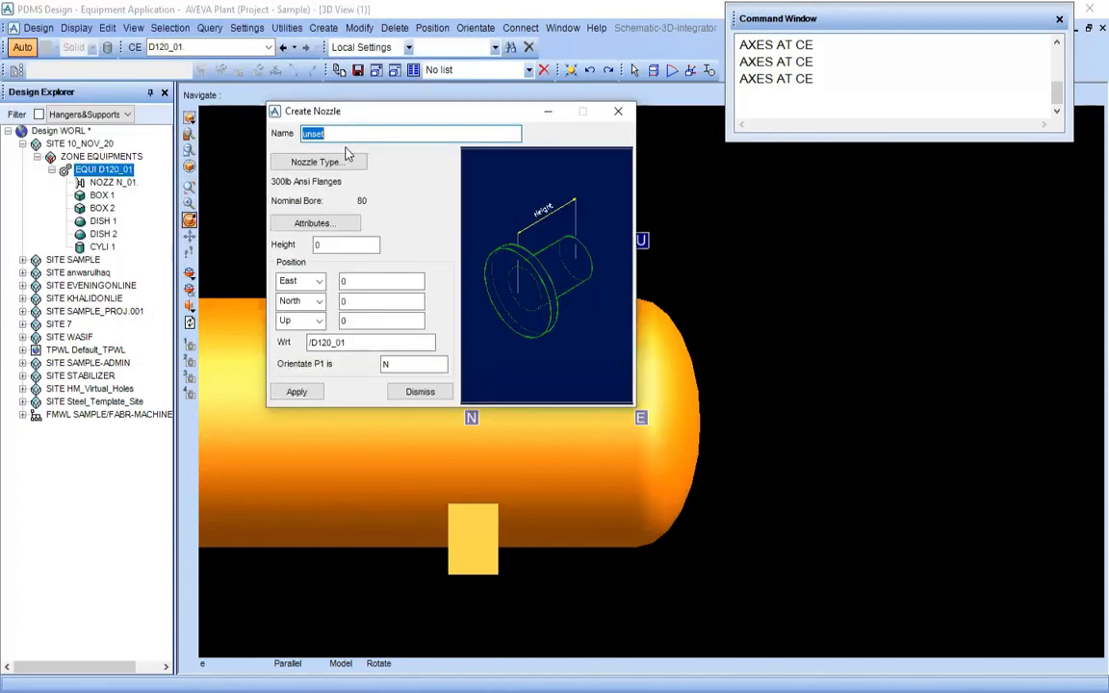
click(258, 147)
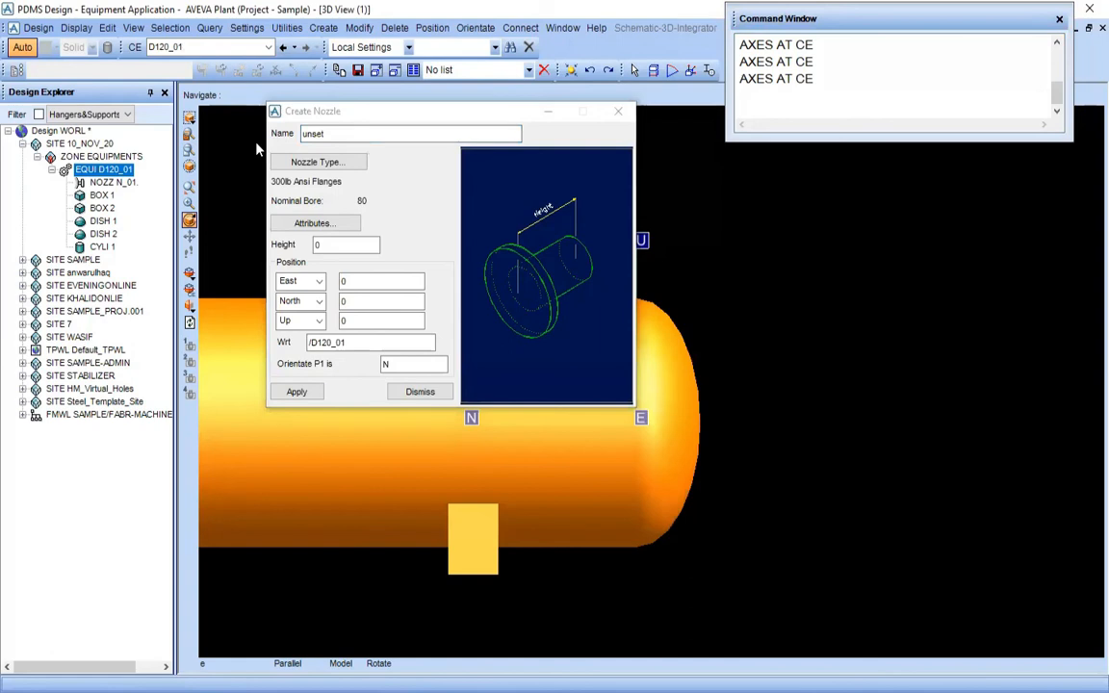
key(Down)
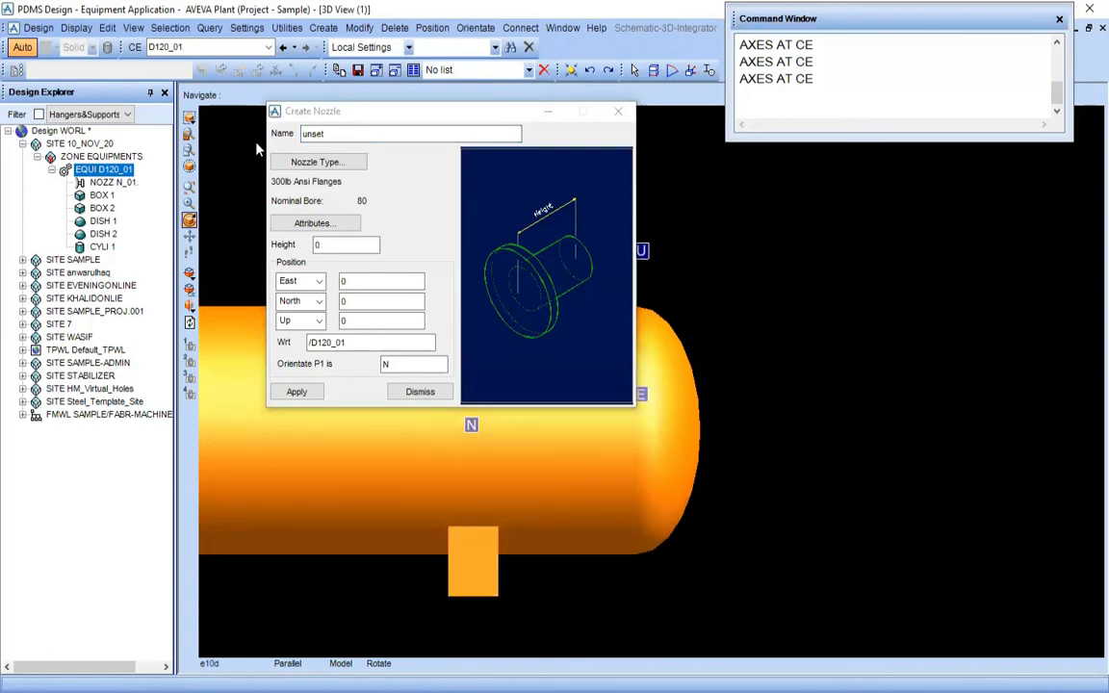
double_click(408, 140)
text(N_)
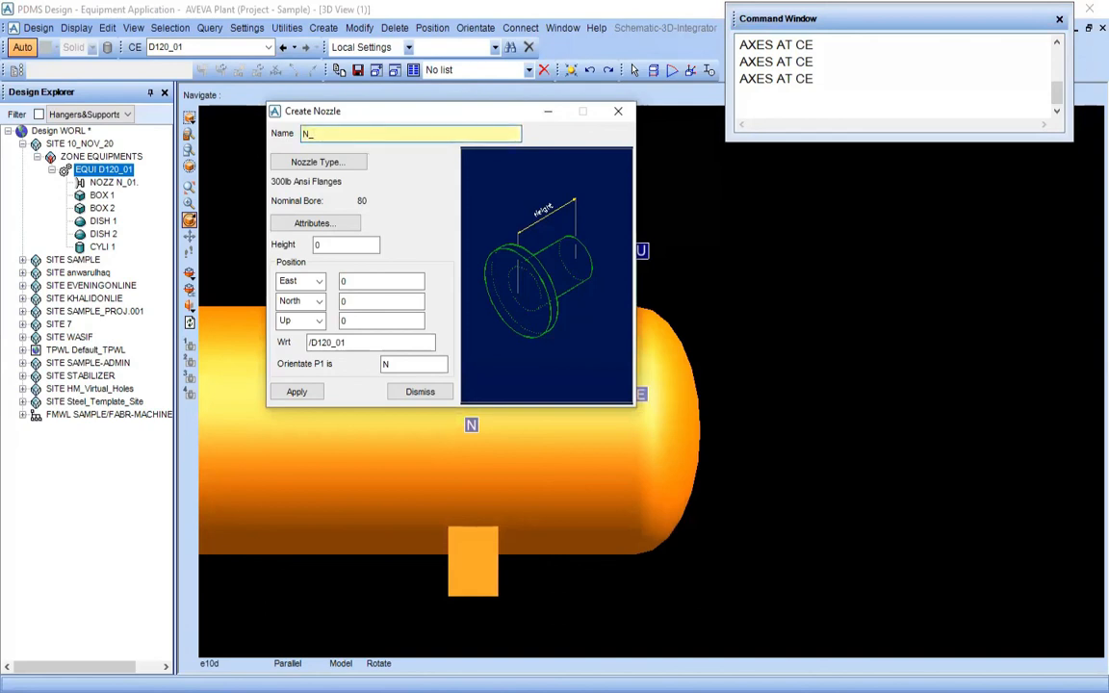
key(Return)
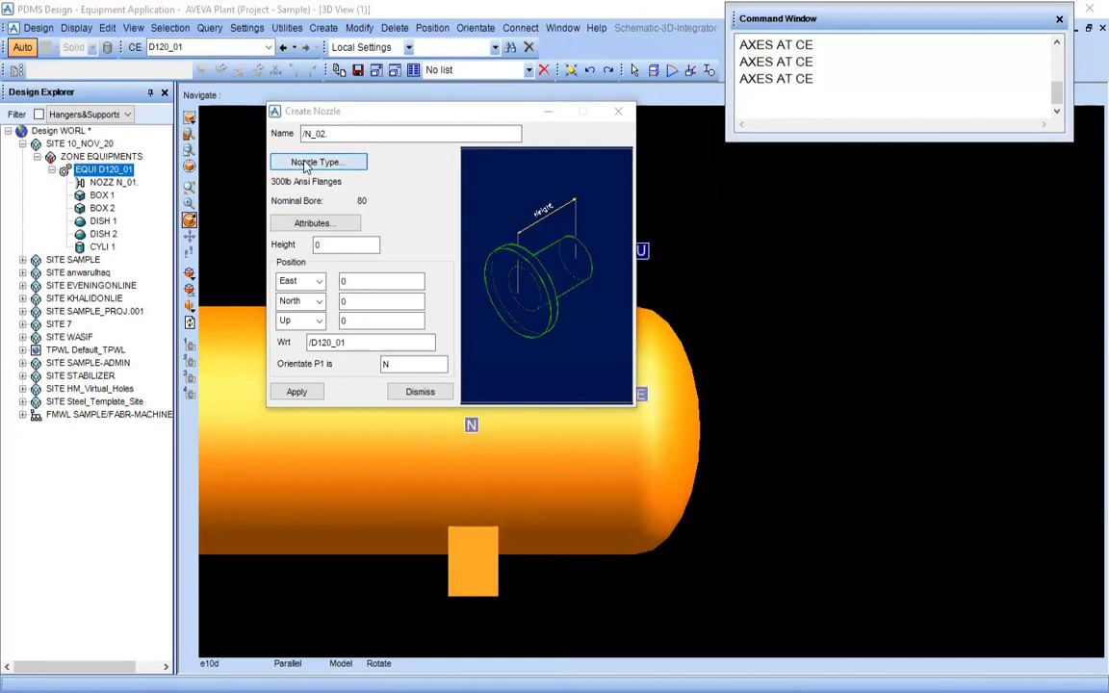
Check N2 in the drawing's nozzle table and apply specification #300.R.F, type Ansi_flanged and nominal bore 80 to nozzle N_02
click(308, 164)
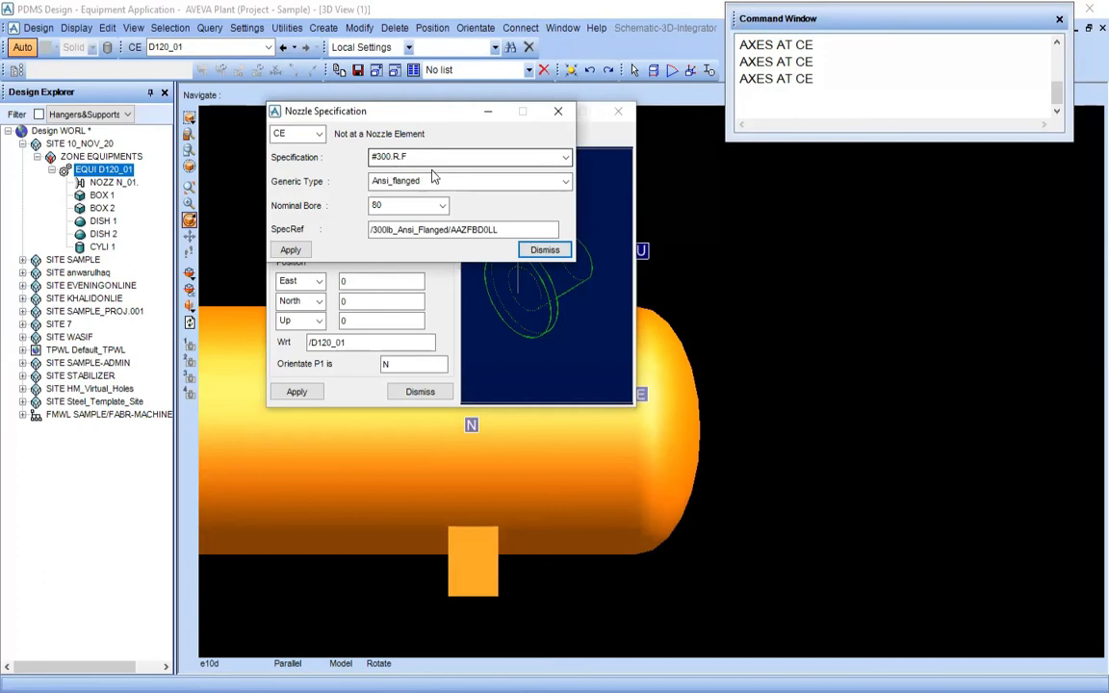
click(300, 692)
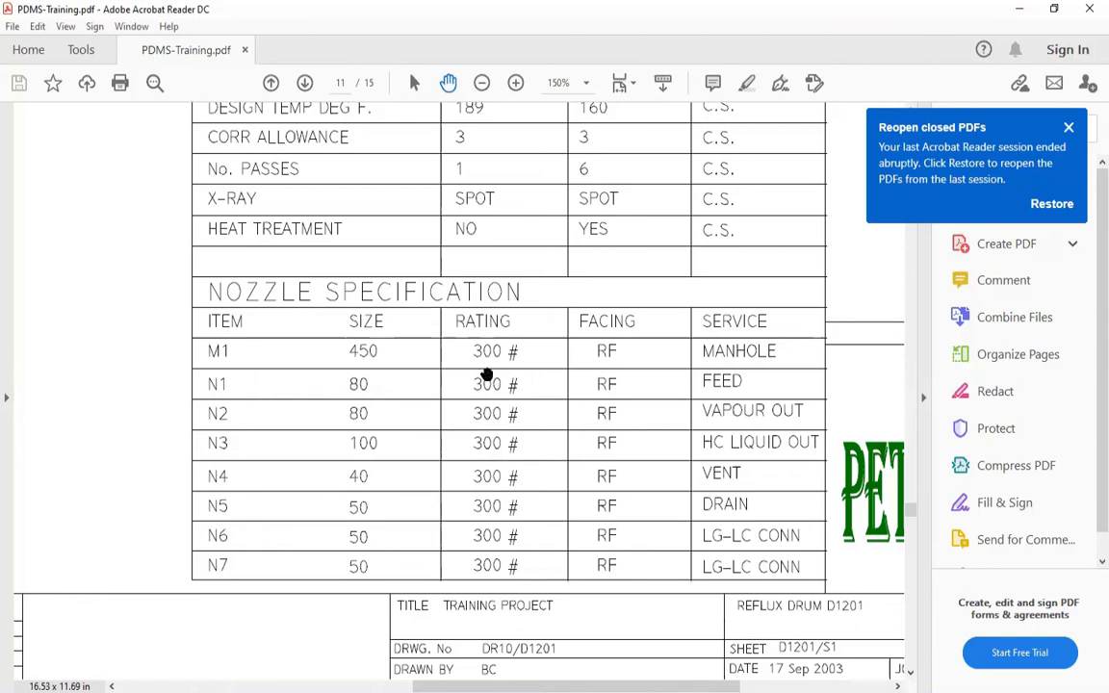
scroll(460, 436, up, 1)
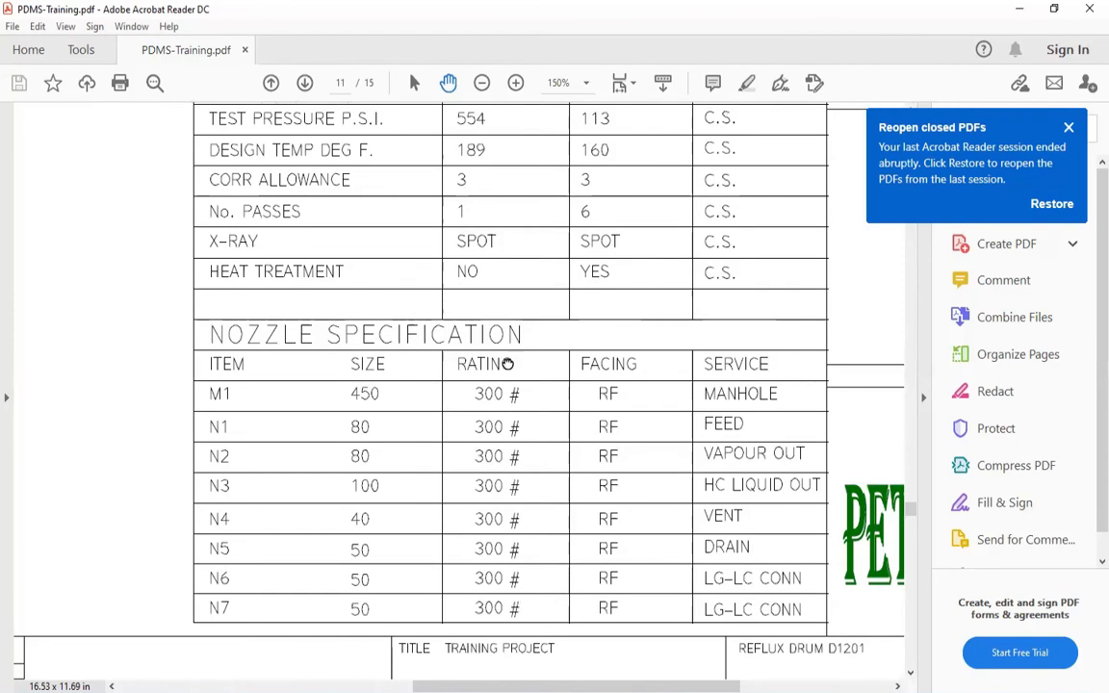
scroll(476, 391, down, 2)
scroll(396, 398, up, 1)
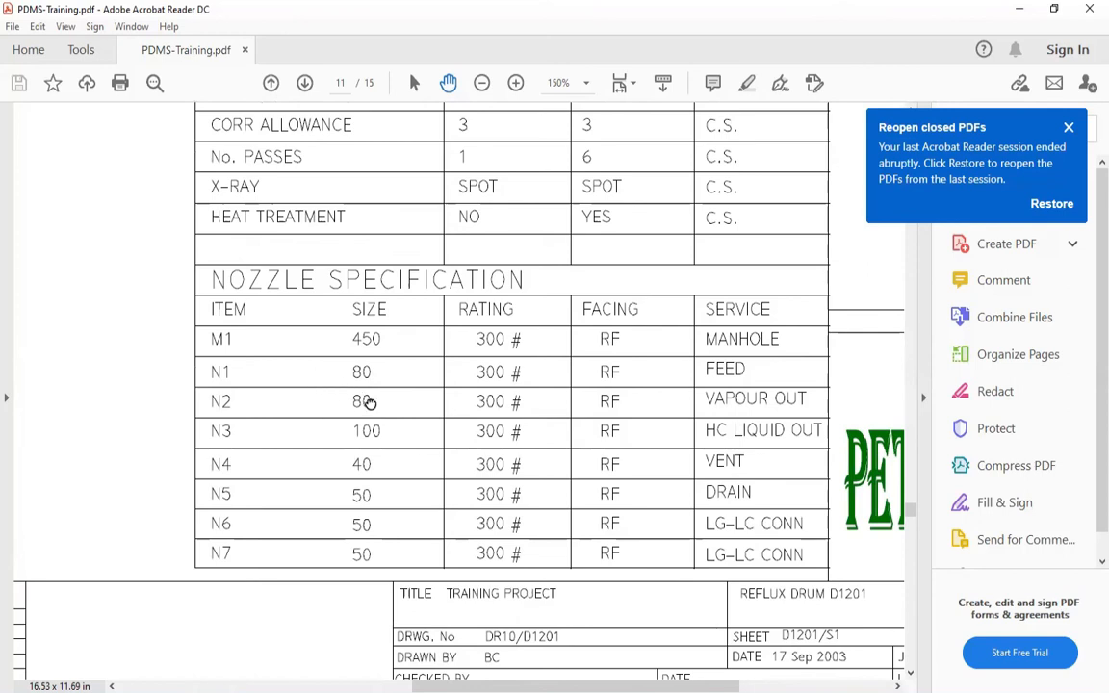
drag(368, 402, 350, 411)
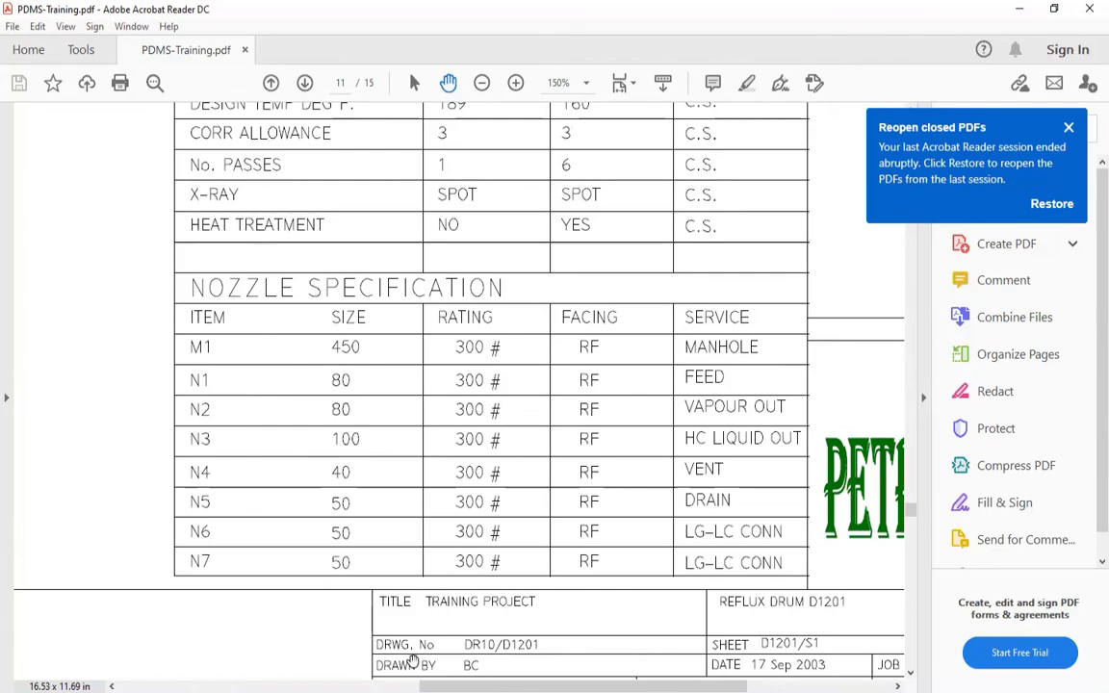
click(401, 686)
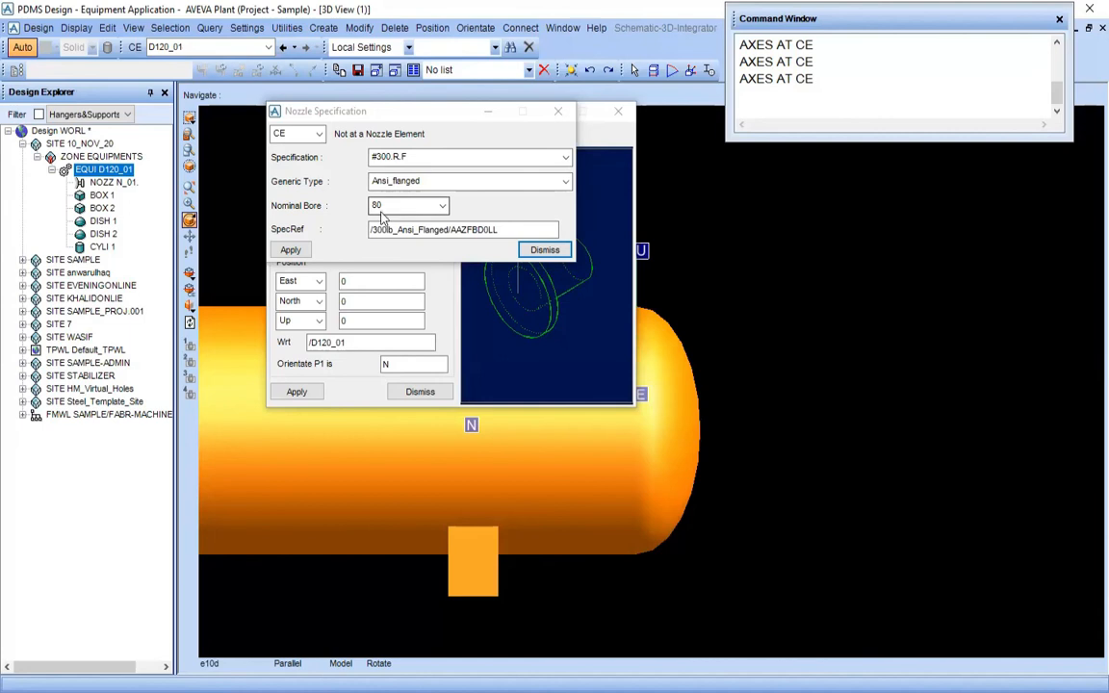
click(291, 250)
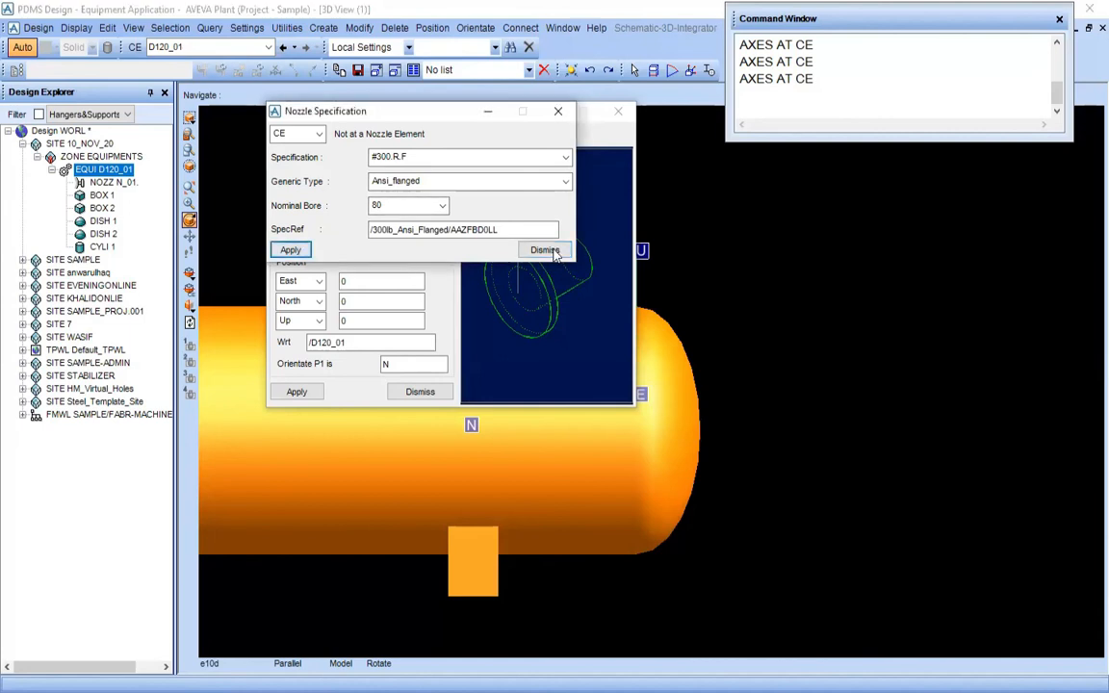
click(545, 250)
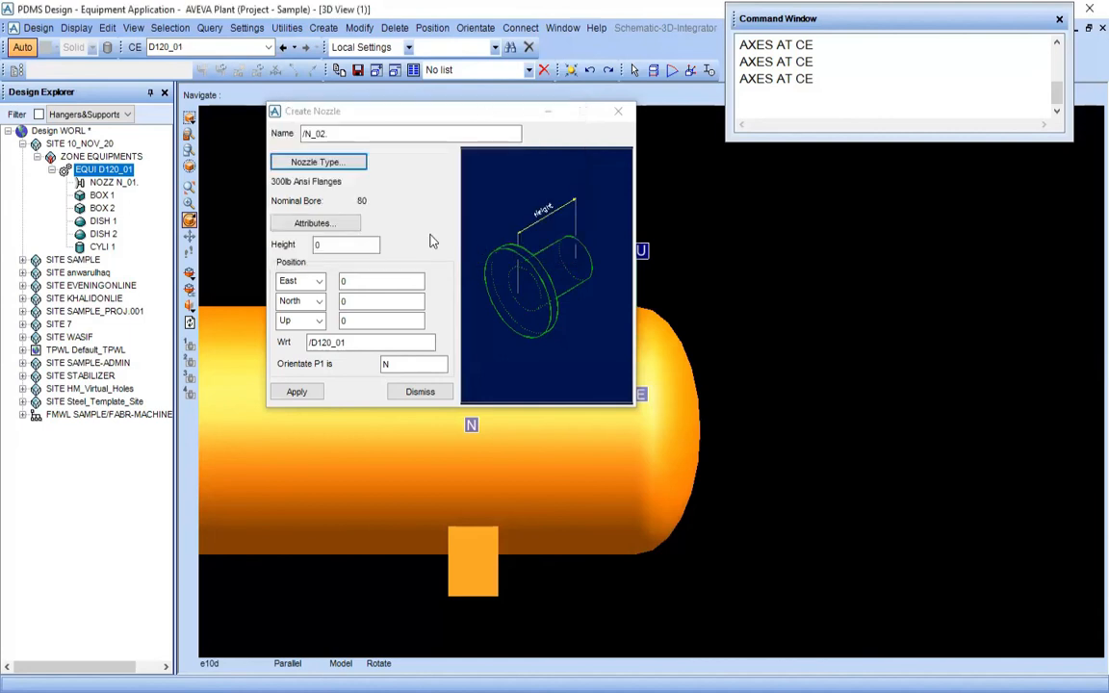
Set the height of nozzle N_02 to 300, keeping its East and North positions at 0
double_click(339, 245)
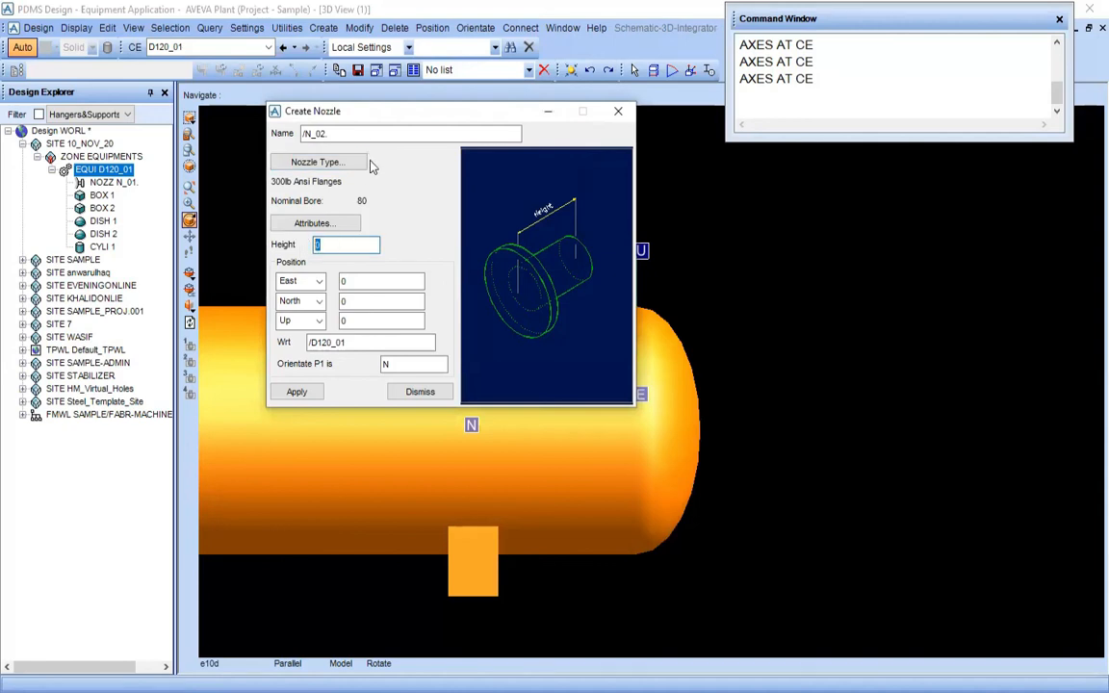
drag(327, 113, 433, 129)
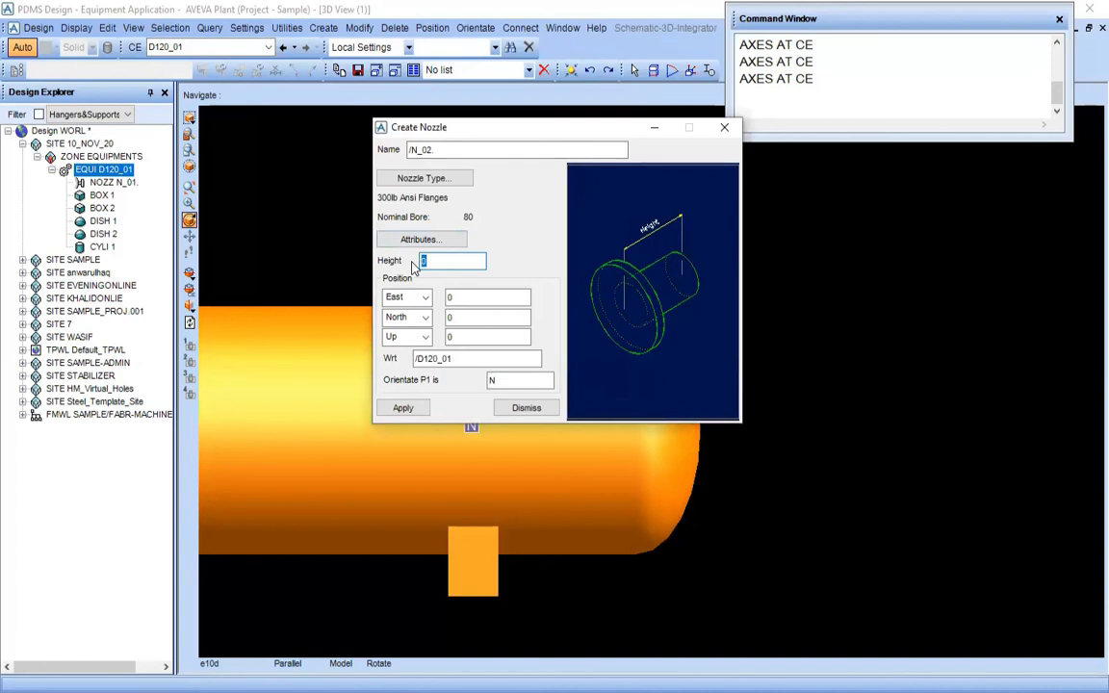
text(3)
key(Tab)
key(Tab)
key(Tab)
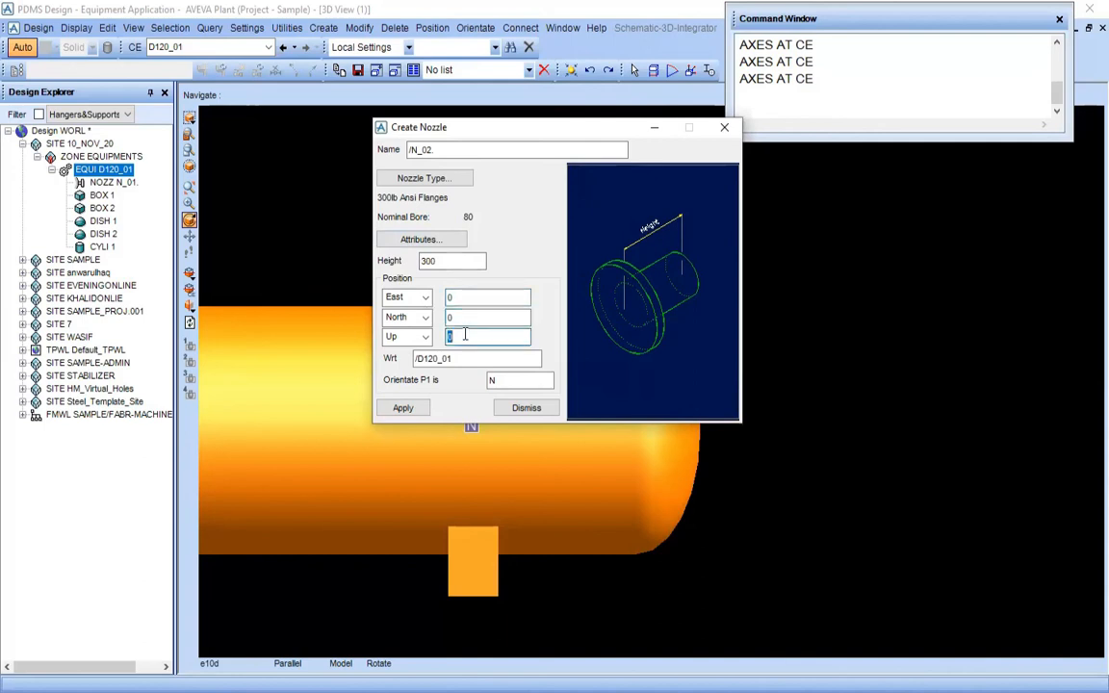
Switch to the PDF drawing and examine nozzle N2's location on the side elevation and its height on End View A-A
click(355, 597)
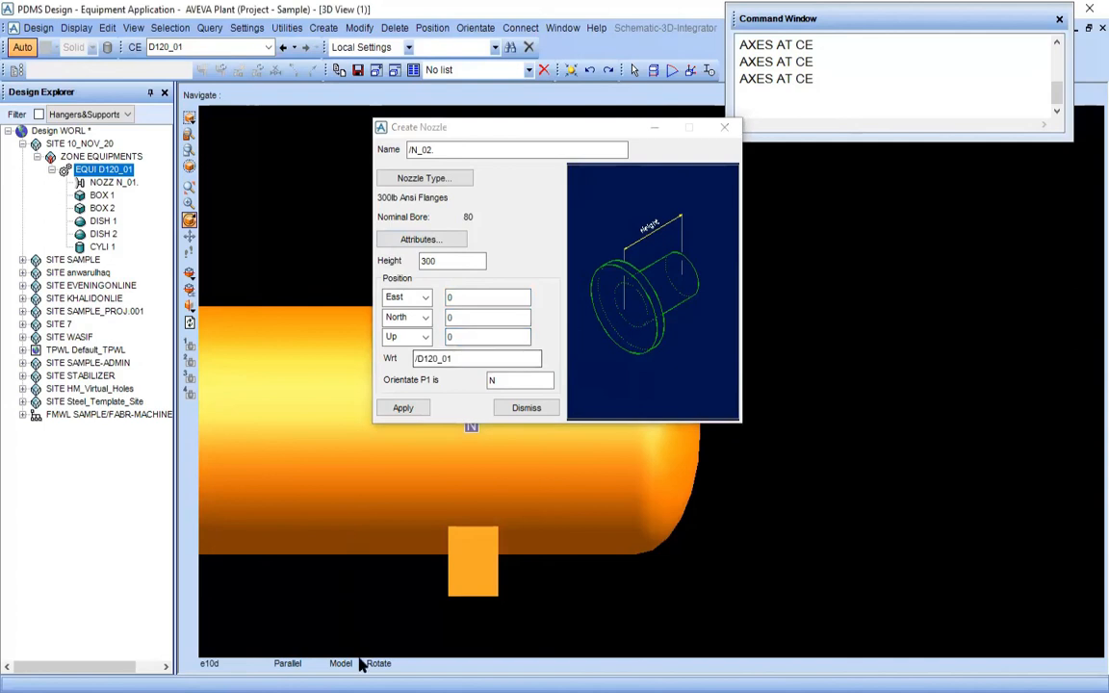
click(357, 640)
drag(221, 260, 339, 502)
ctrl+scroll(251, 416, down, 3)
mouse_move(204, 273)
mouse_down()
mouse_move(285, 488)
mouse_move(273, 492)
mouse_up()
ctrl+scroll(179, 304, up, 2)
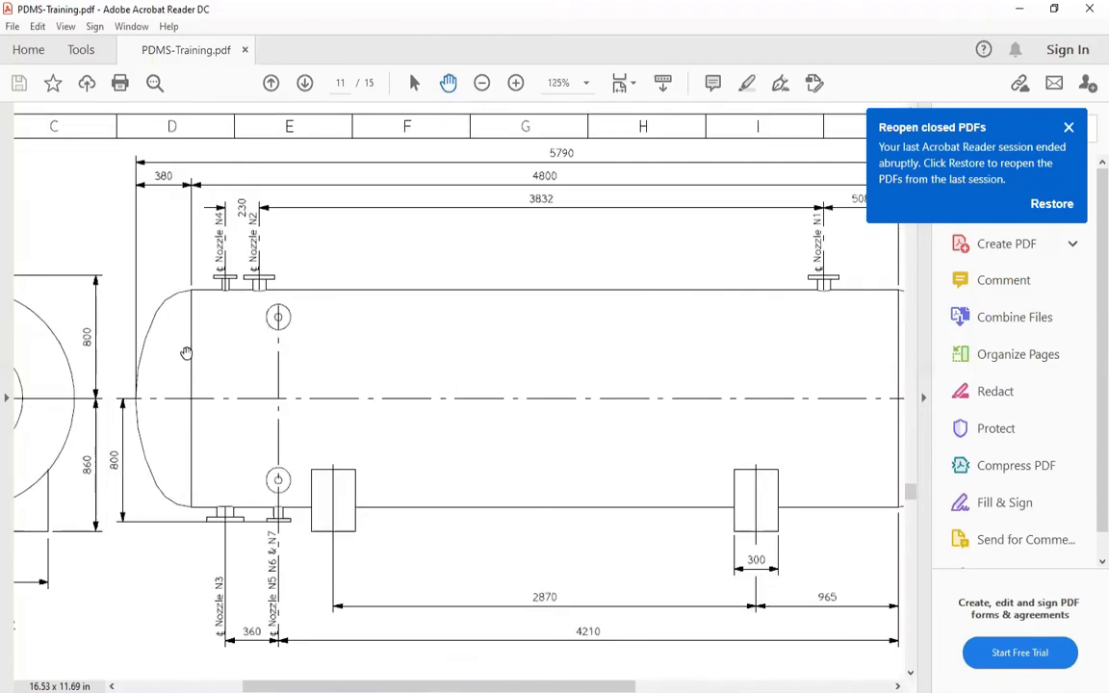
mouse_move(192, 325)
mouse_down()
mouse_move(242, 368)
mouse_move(316, 363)
mouse_up()
drag(232, 371, 305, 378)
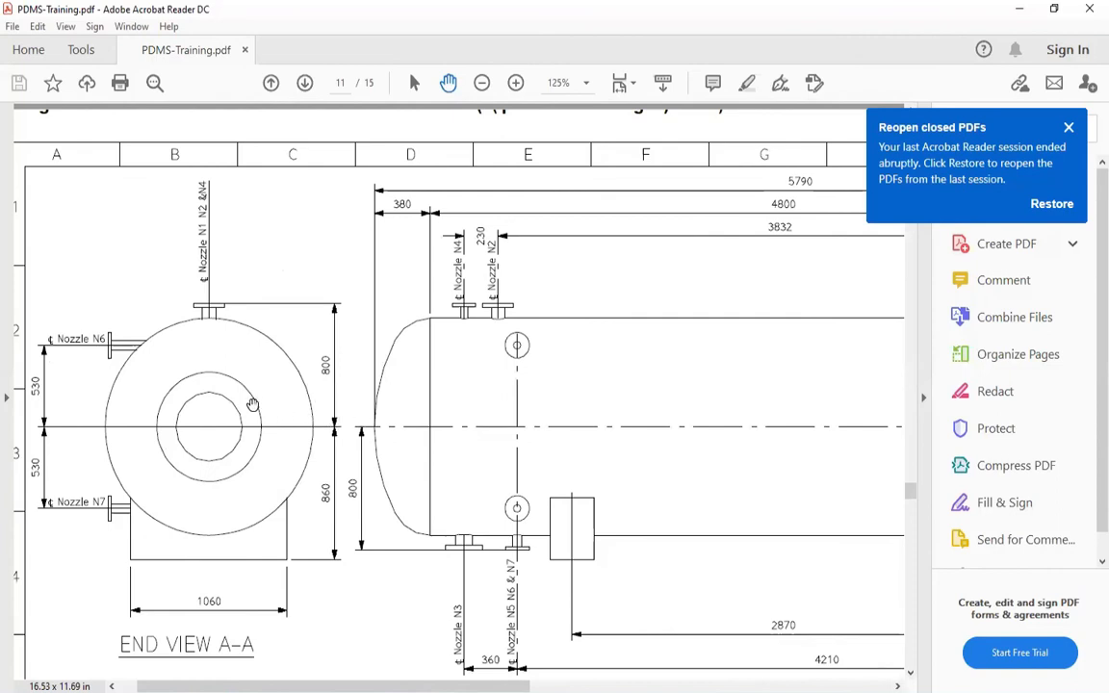
Compare nozzle N2 on the drum's side elevation with its height above the centreline on End View A-A
drag(494, 435, 330, 418)
ctrl+scroll(347, 388, up, 4)
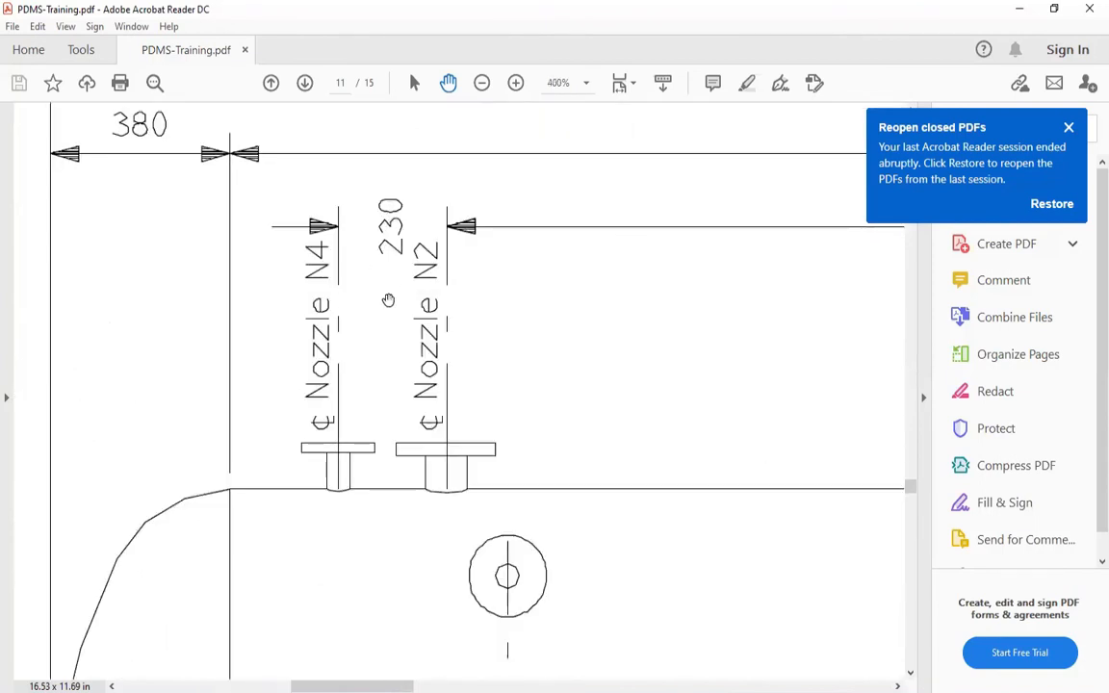
ctrl+scroll(424, 330, down, 3)
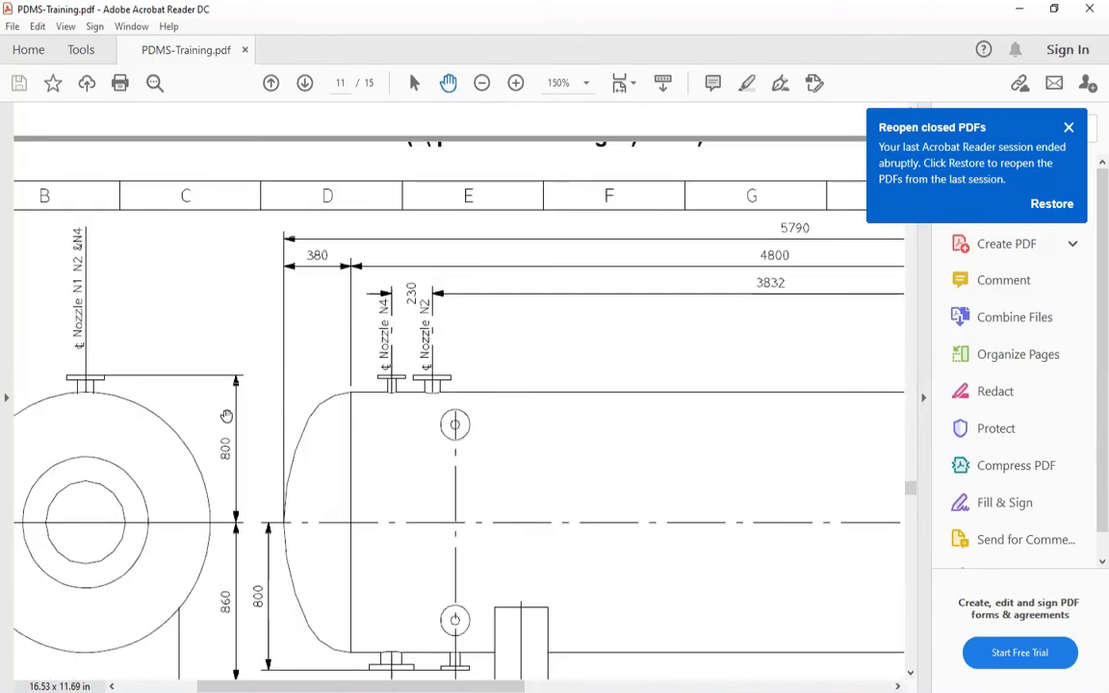
ctrl+scroll(316, 421, up, 1)
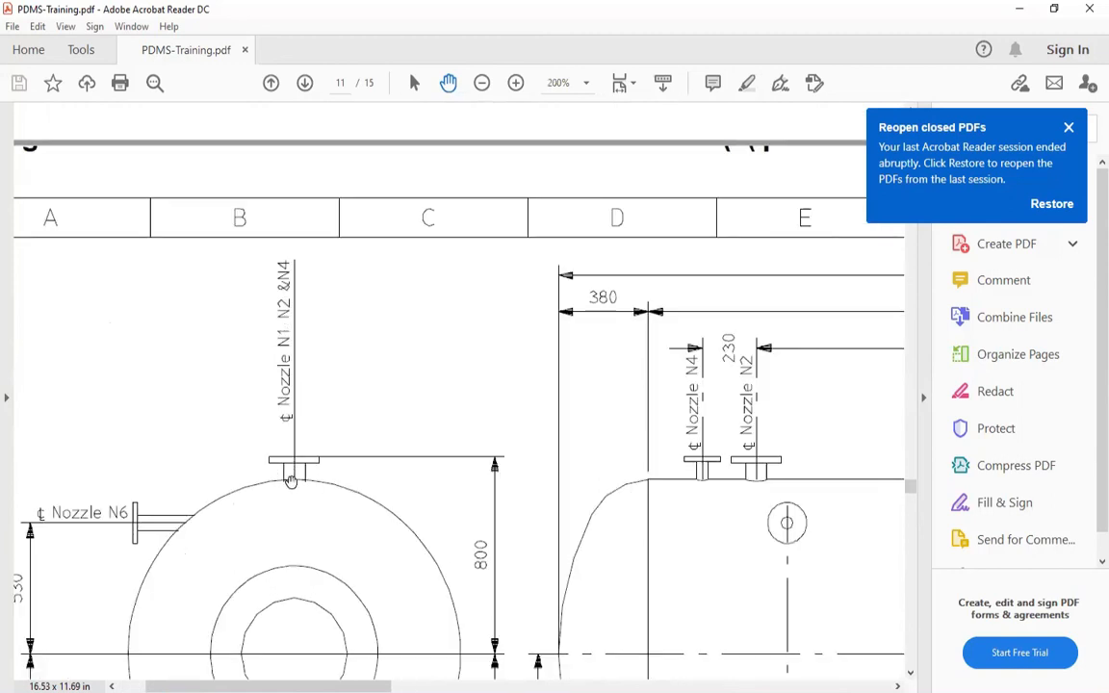
scroll(260, 382, down, 3)
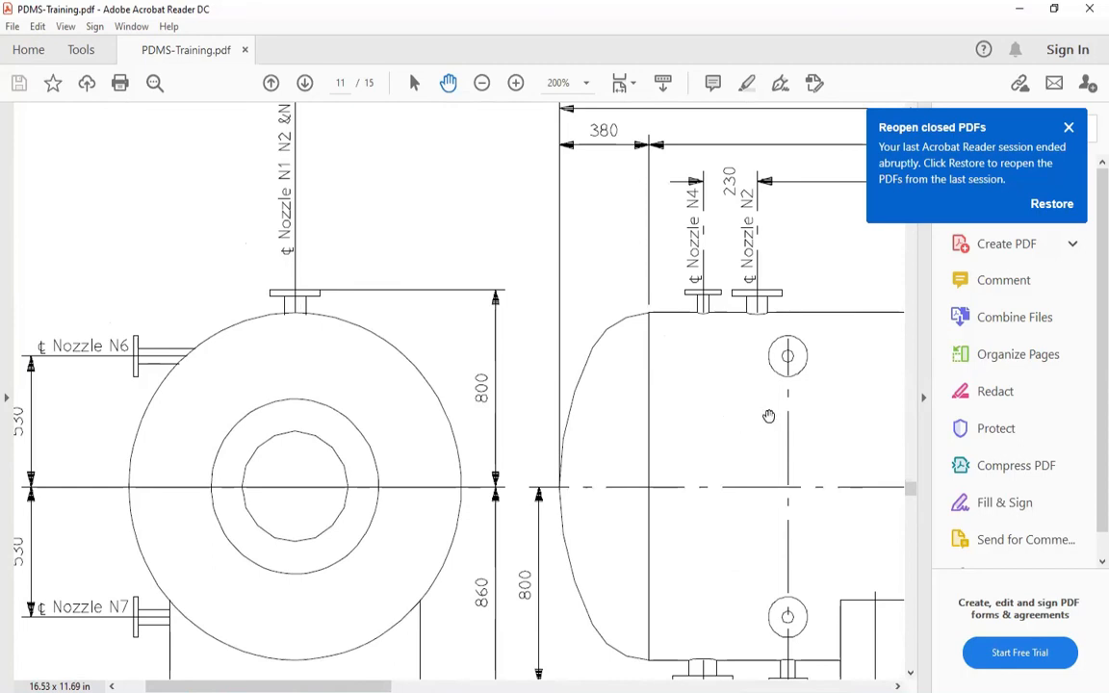
drag(714, 404, 569, 368)
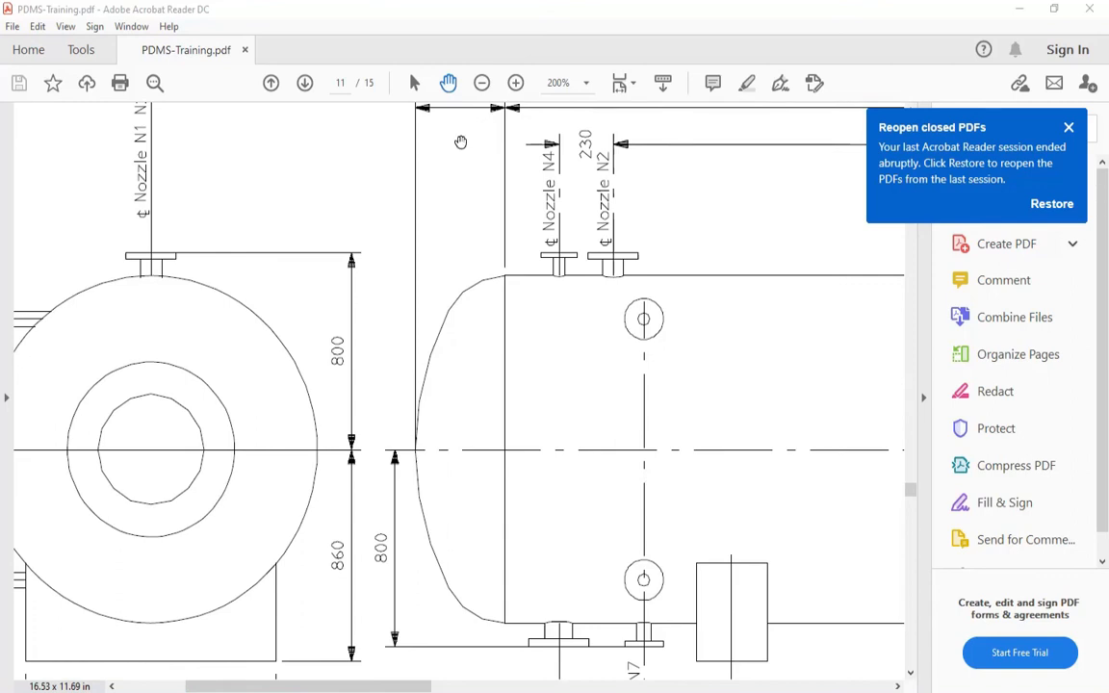
drag(174, 220, 304, 290)
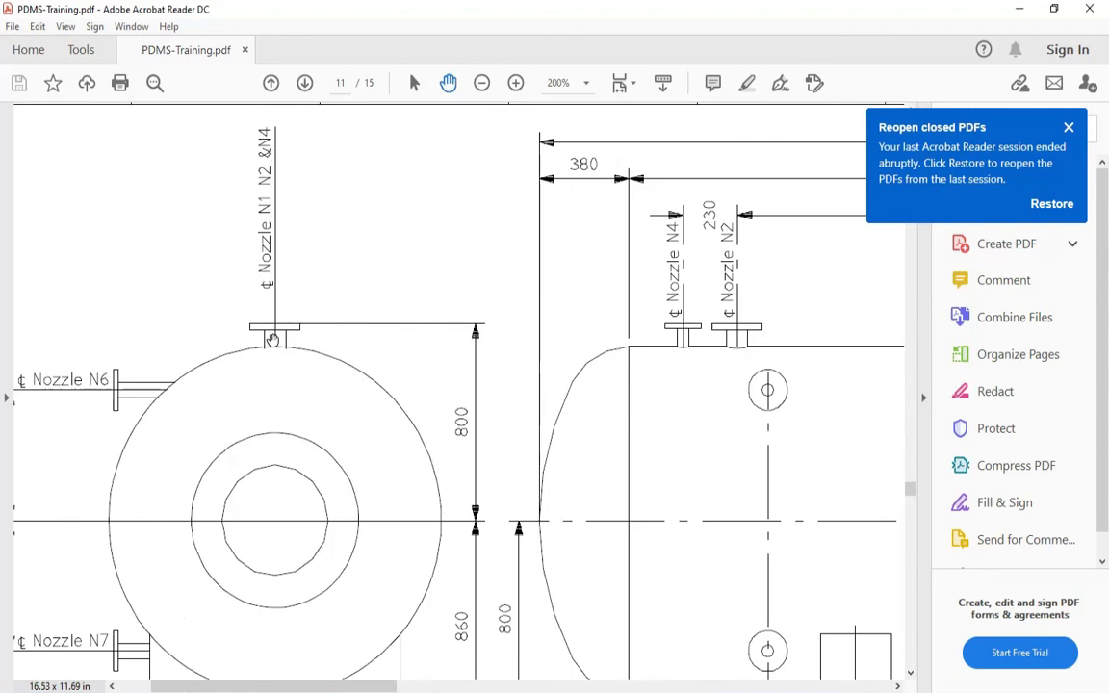
drag(277, 344, 276, 323)
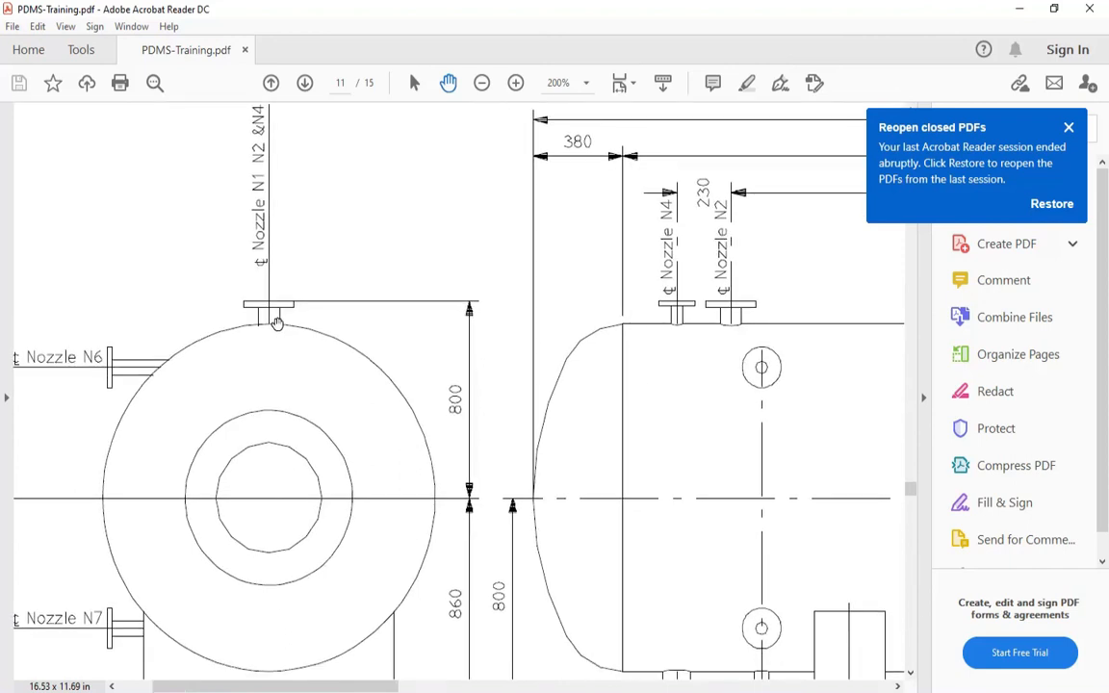
drag(448, 417, 241, 355)
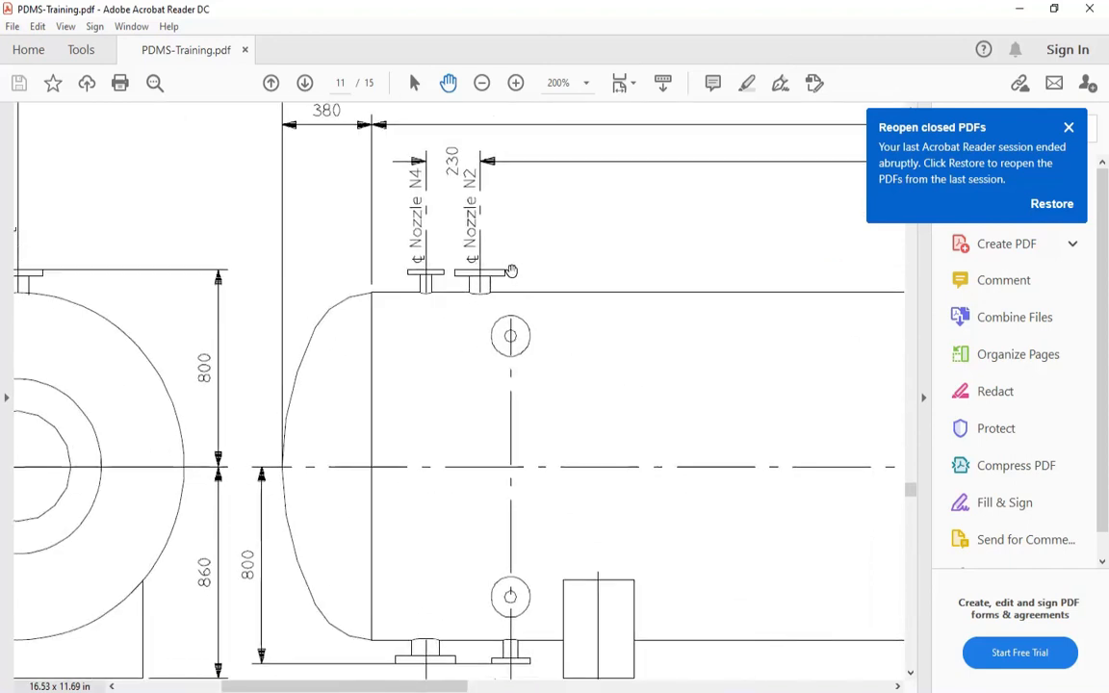
drag(379, 389, 534, 373)
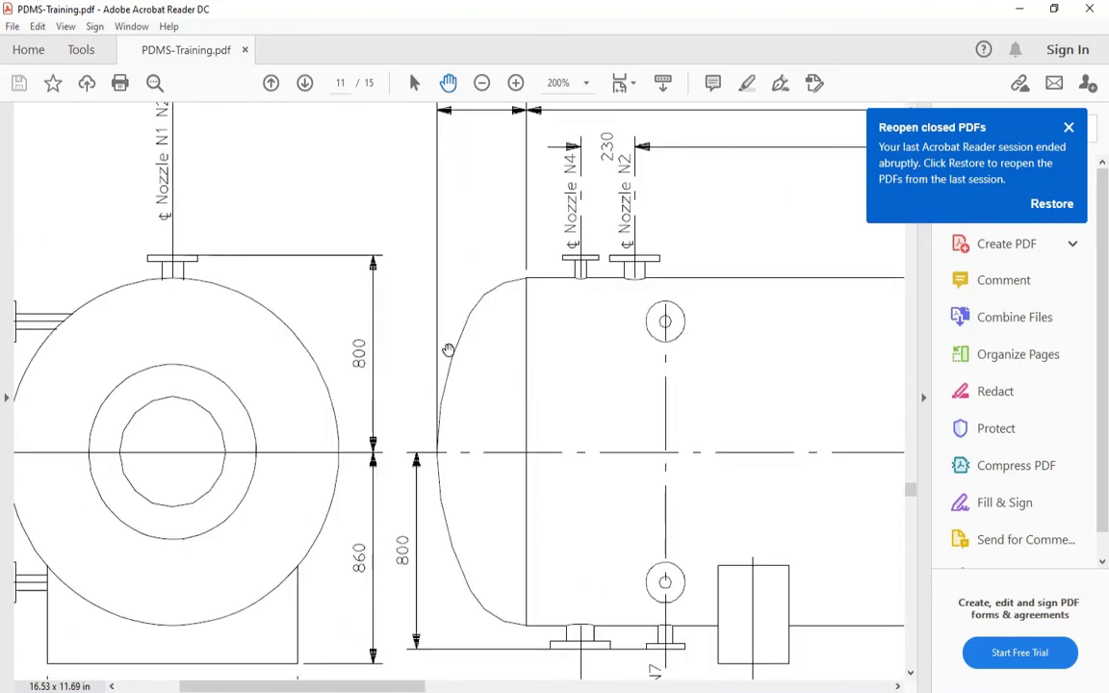
ctrl+scroll(443, 352, down, 2)
drag(464, 576, 399, 594)
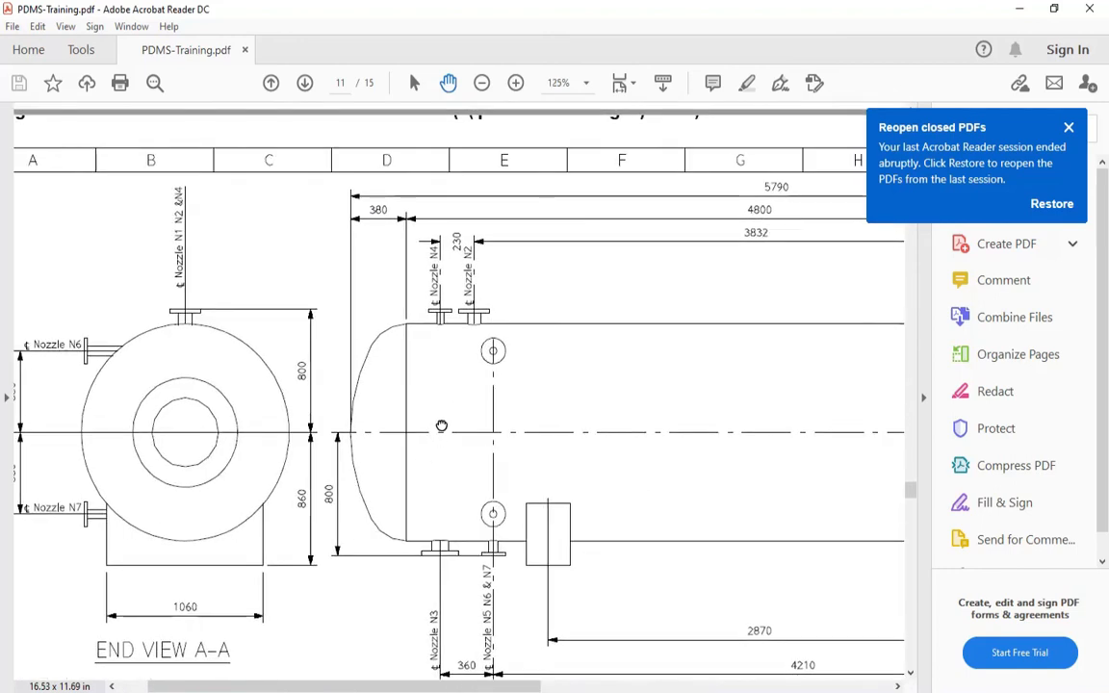
drag(441, 426, 363, 418)
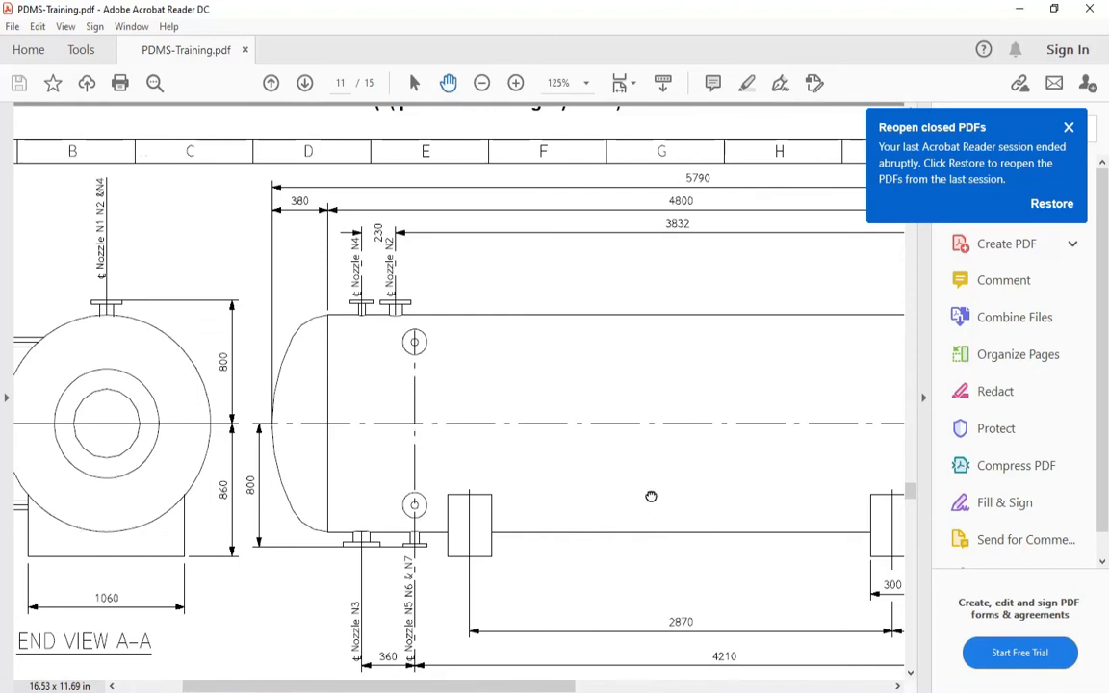
Check the drawing's nozzle specification table and the direction compass beside it
scroll(539, 491, down, 10)
scroll(539, 491, right, 6)
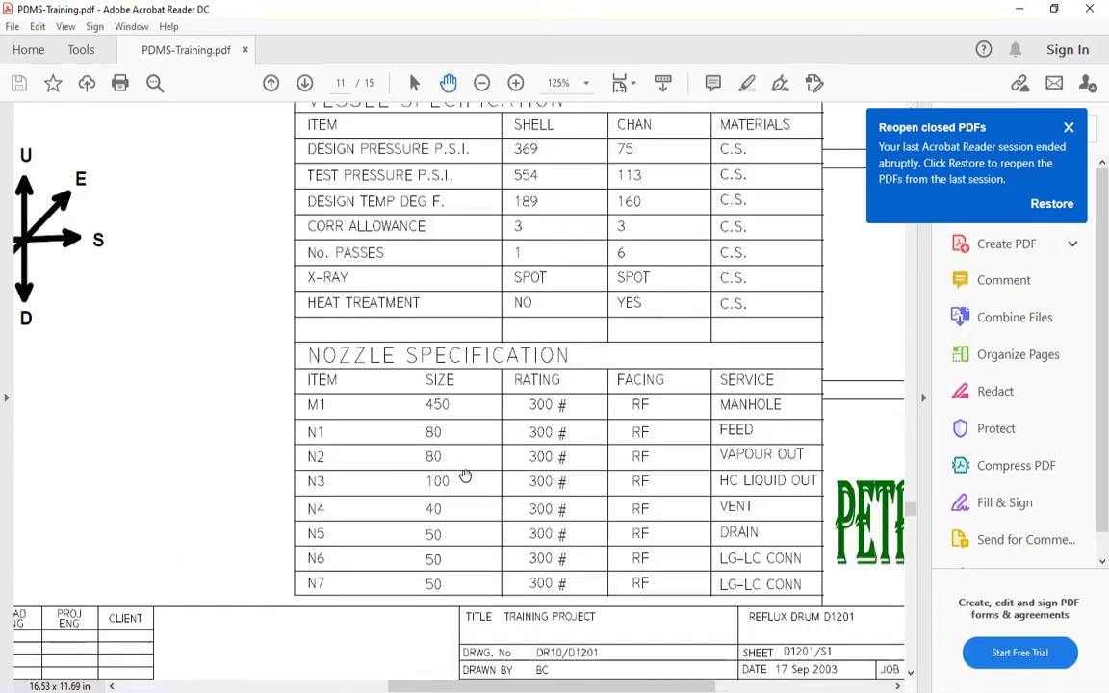
ctrl+scroll(465, 476, up, 1)
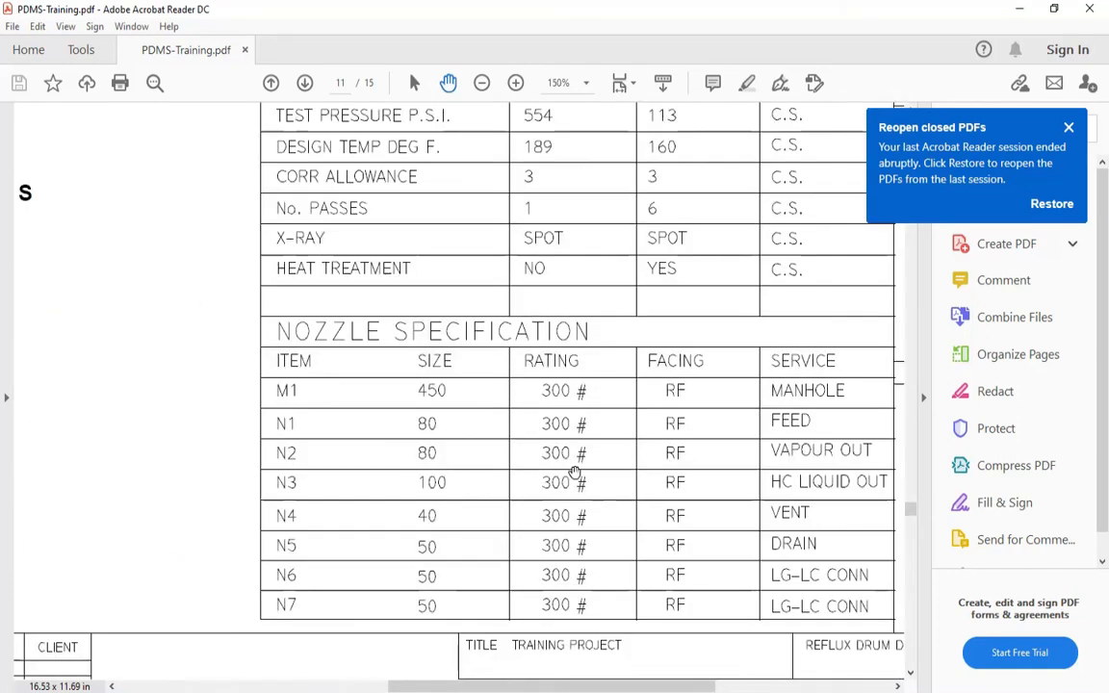
ctrl+scroll(558, 467, down, 4)
ctrl+scroll(290, 343, up, 3)
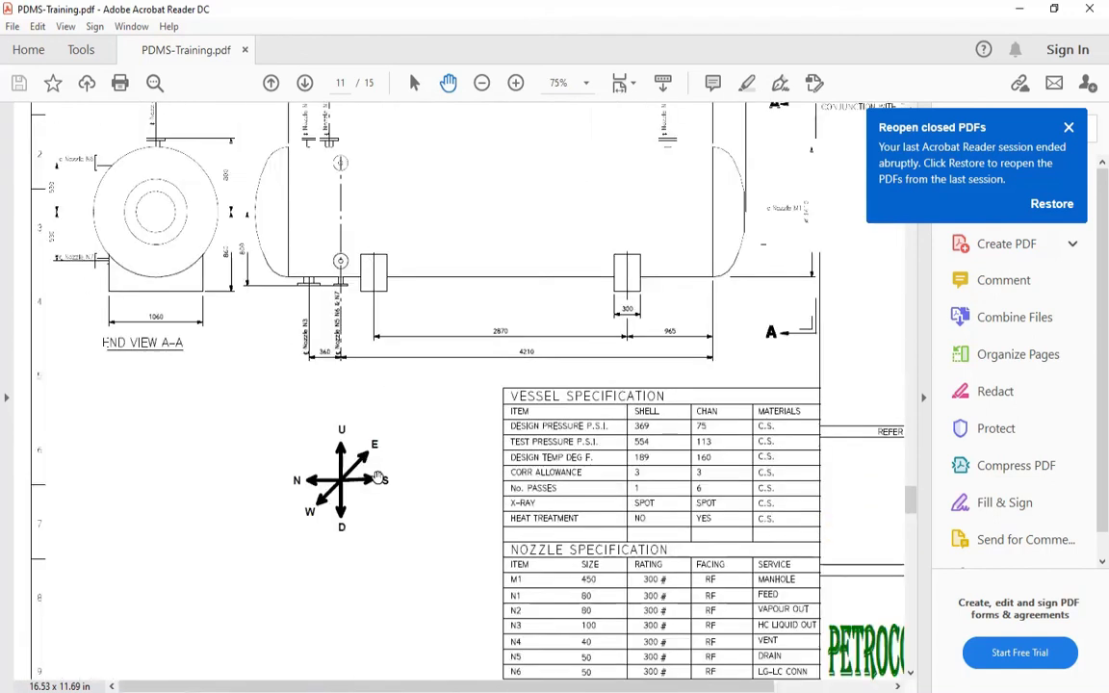
Examine the shared centreline of nozzles N1, N2 and N4 on End View A-A and their height dimension
ctrl+scroll(395, 275, up, 1)
mouse_move(399, 277)
mouse_down()
mouse_move(361, 325)
mouse_move(253, 339)
mouse_move(529, 381)
mouse_up()
ctrl+scroll(72, 350, up, 1)
drag(154, 346, 192, 346)
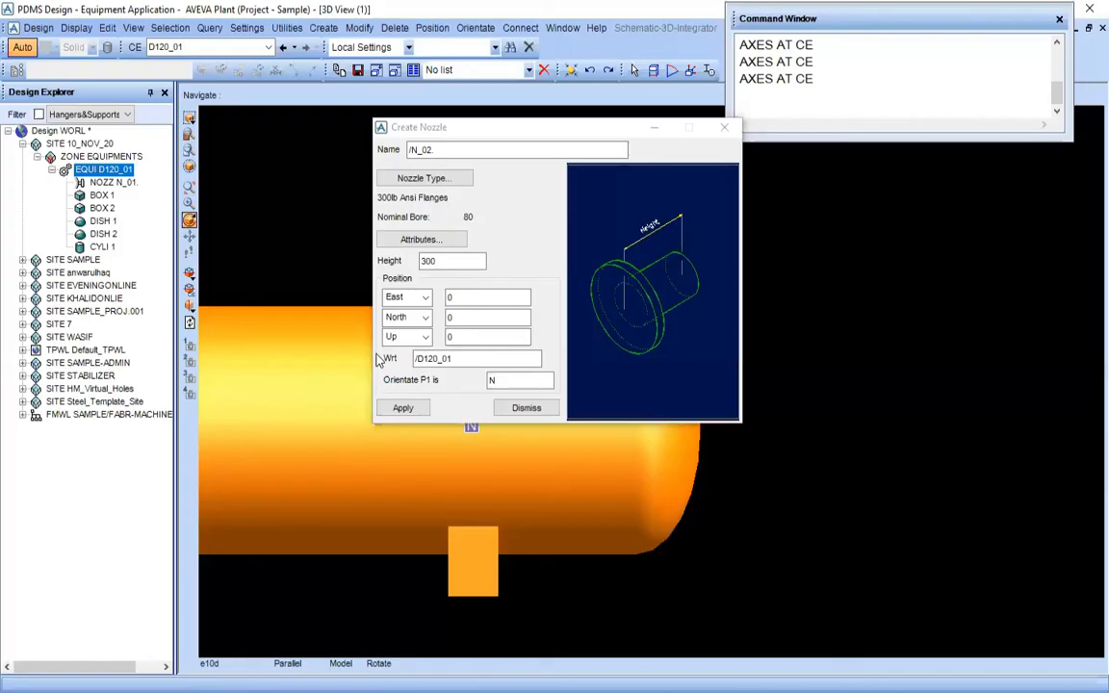
click(464, 300)
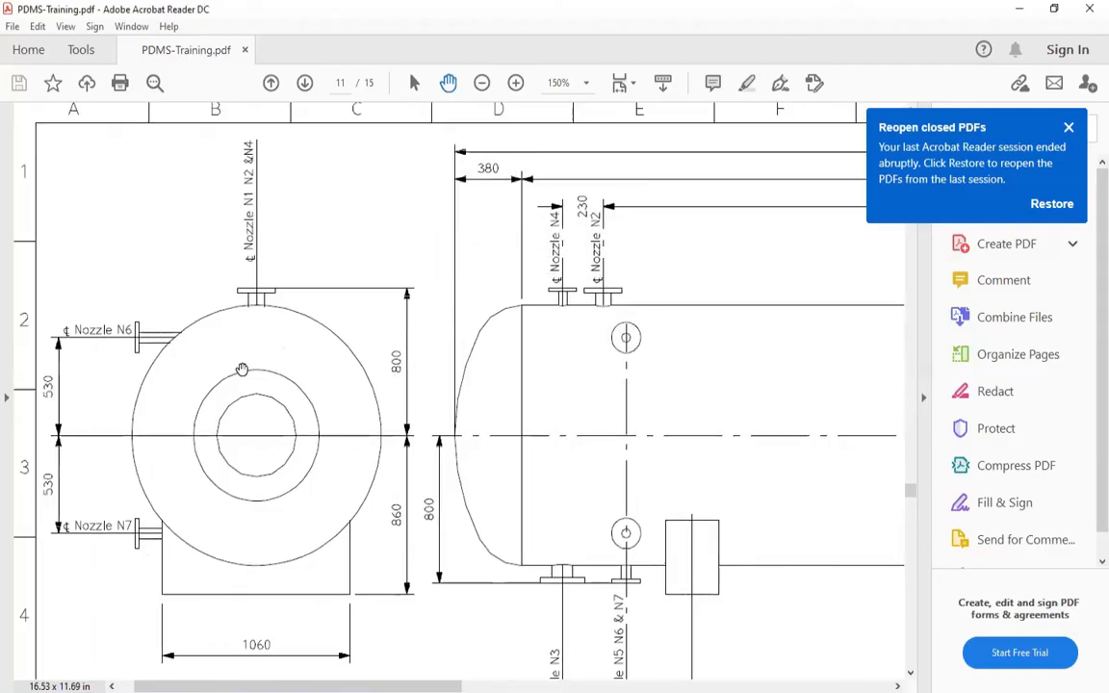
ctrl+scroll(221, 299, up, 2)
ctrl+scroll(226, 302, up, 1)
mouse_move(294, 372)
mouse_down()
mouse_move(287, 297)
mouse_move(299, 403)
mouse_up()
ctrl+scroll(287, 296, down, 1)
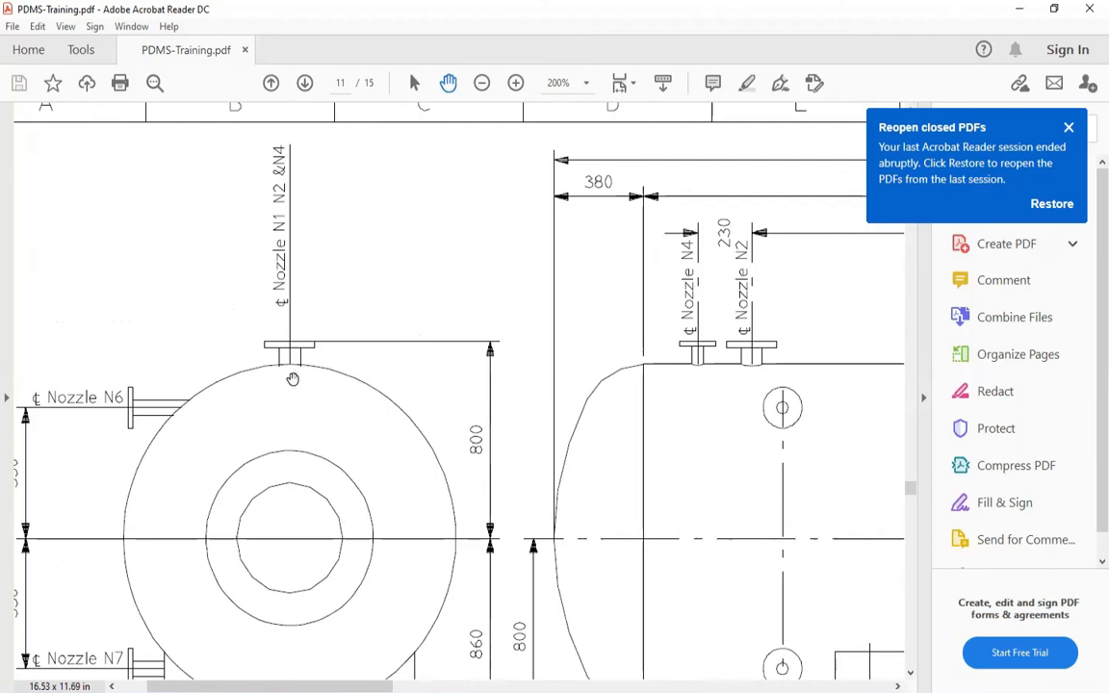
drag(276, 481, 263, 467)
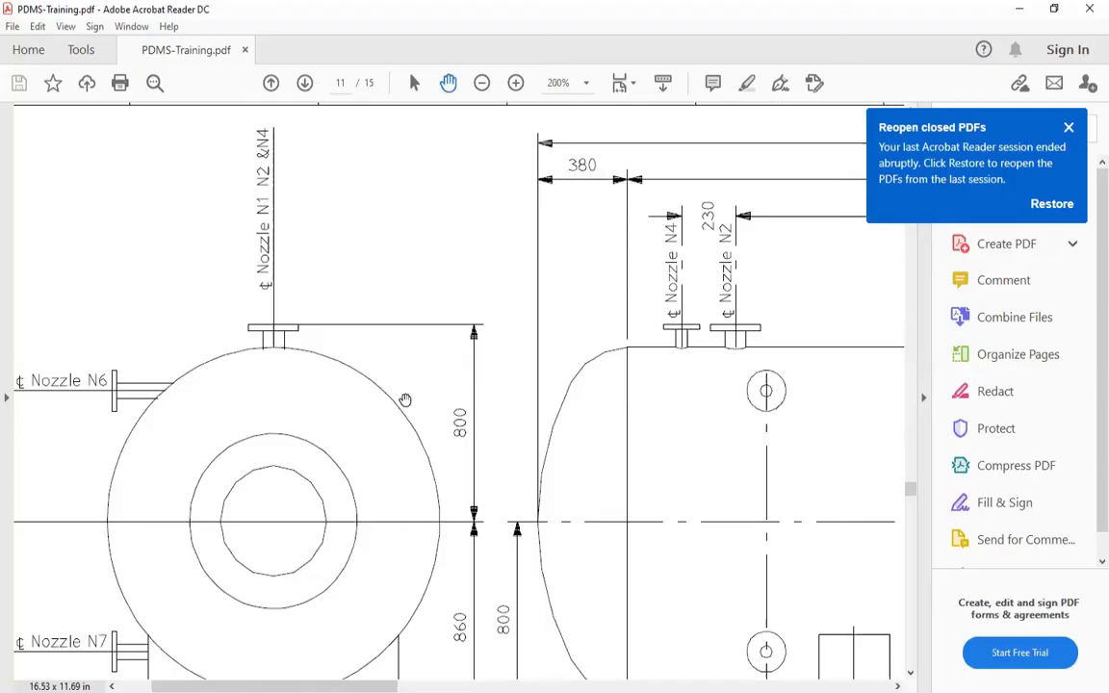
Examine the direction compass and the dimensions locating nozzles N2 and N1 from the drum's M1 end on the side elevation
scroll(238, 346, right, 3)
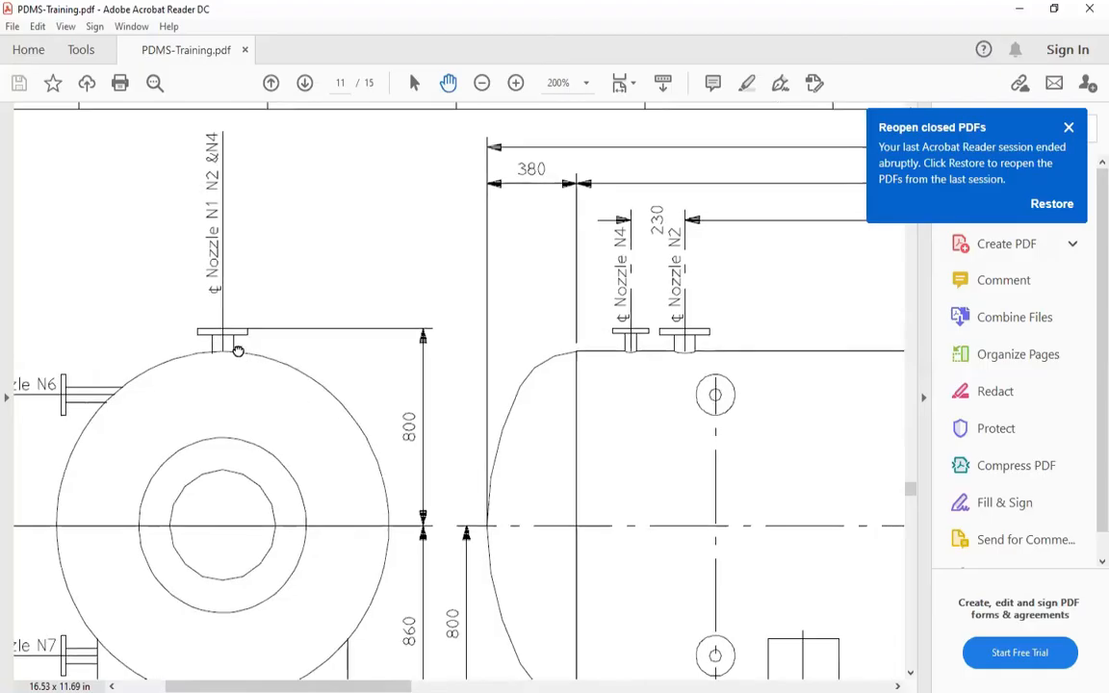
ctrl+scroll(412, 358, down, 2)
drag(436, 364, 168, 240)
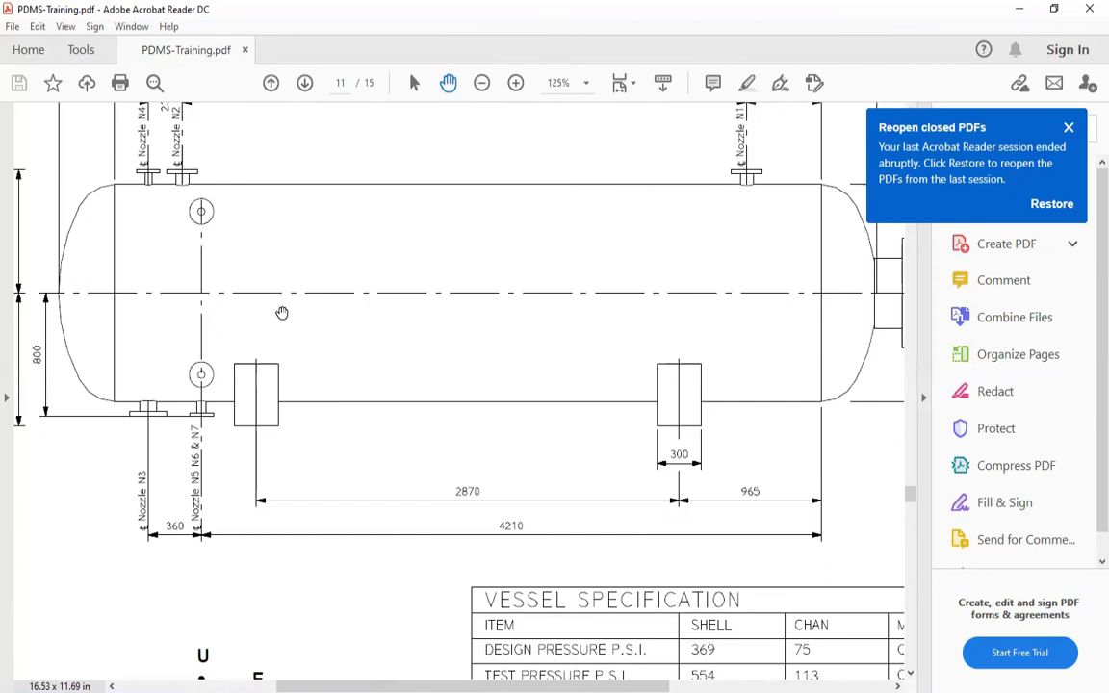
ctrl+scroll(282, 312, down, 2)
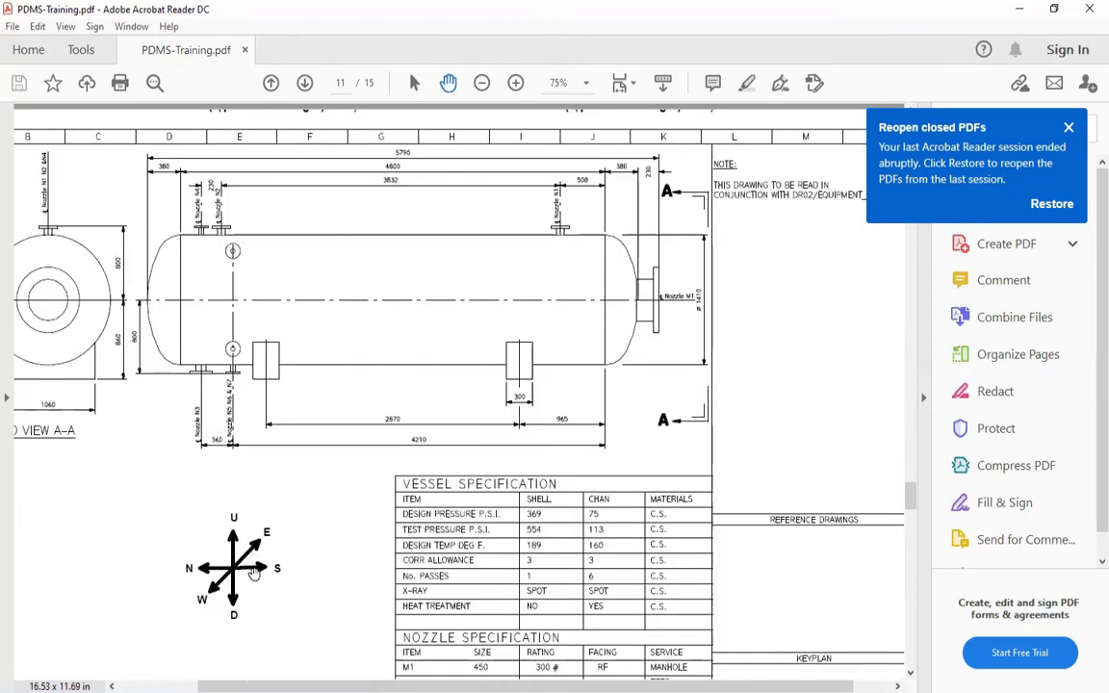
scroll(449, 351, up, 1)
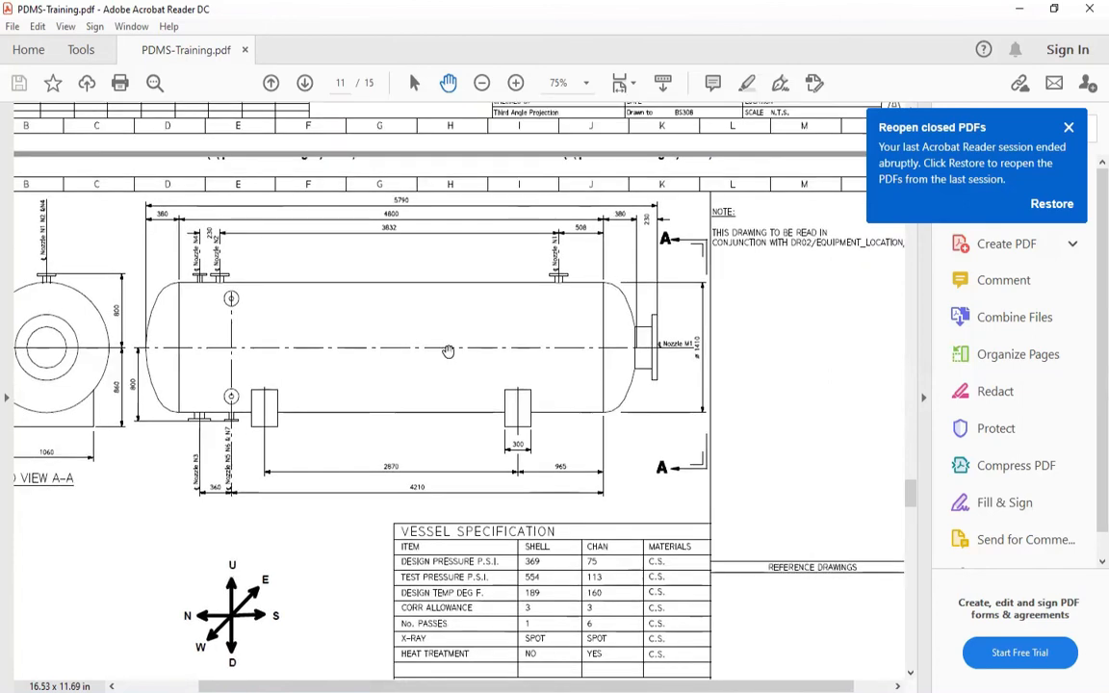
ctrl+scroll(515, 327, up, 1)
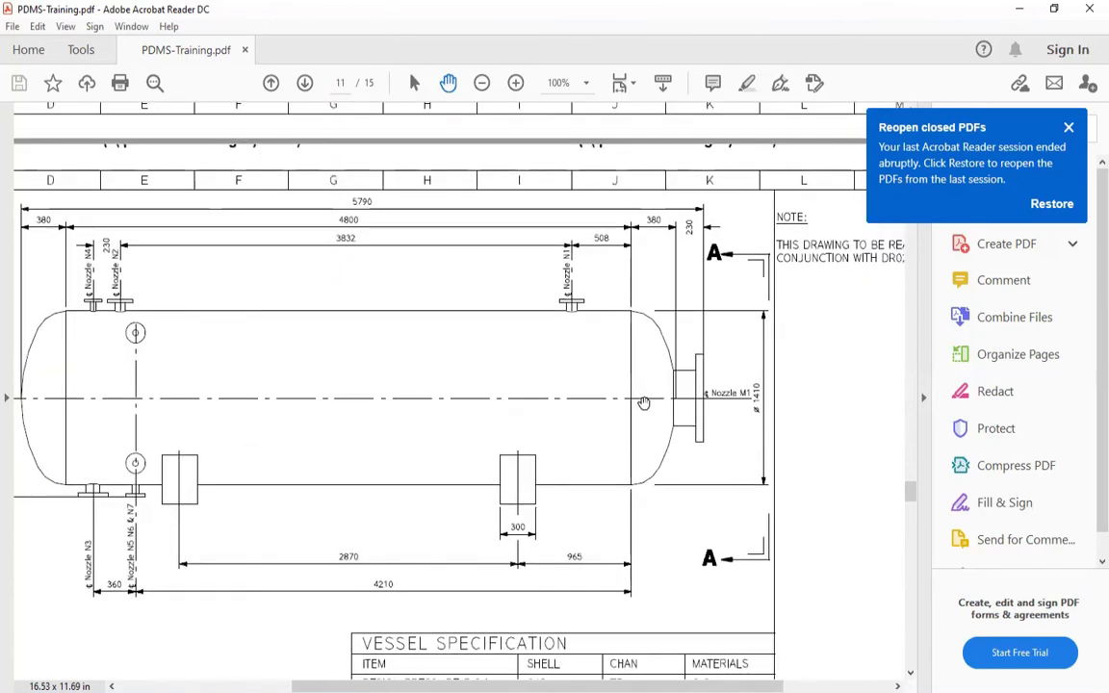
ctrl+scroll(643, 403, up, 2)
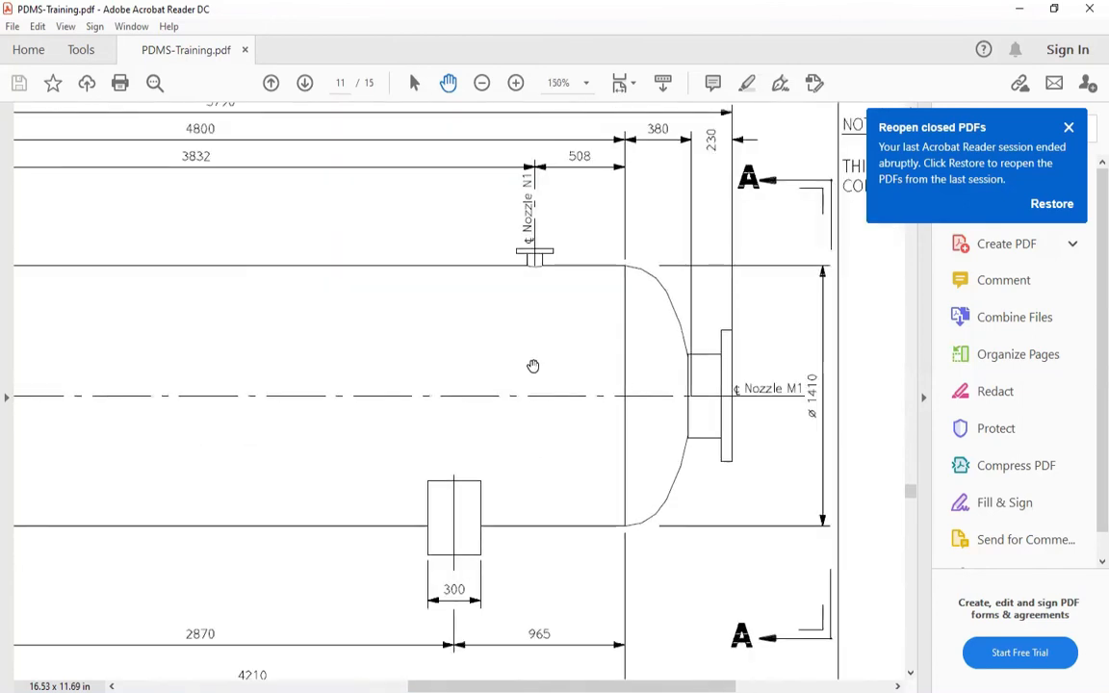
ctrl+scroll(601, 371, down, 1)
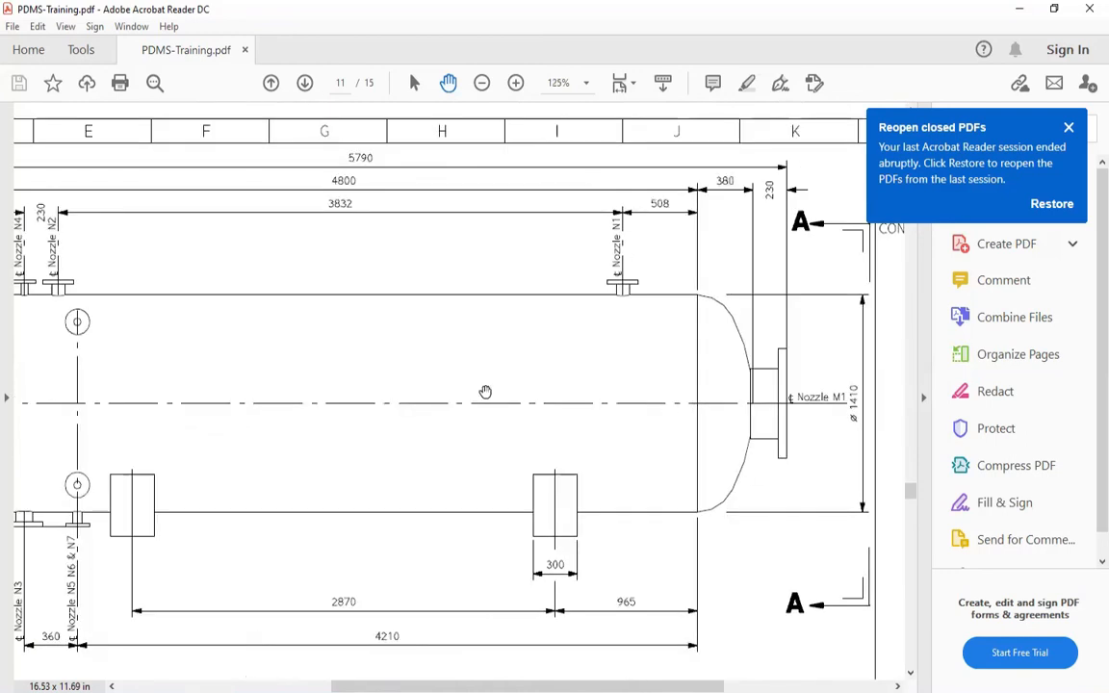
drag(191, 400, 375, 427)
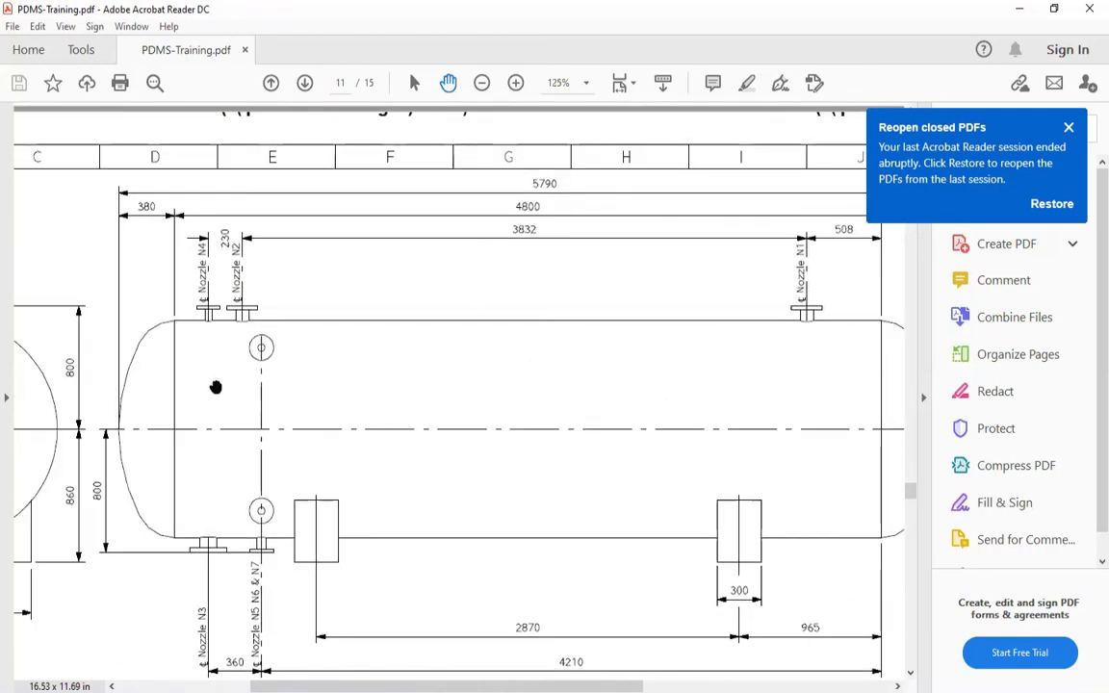
ctrl+scroll(204, 424, up, 1)
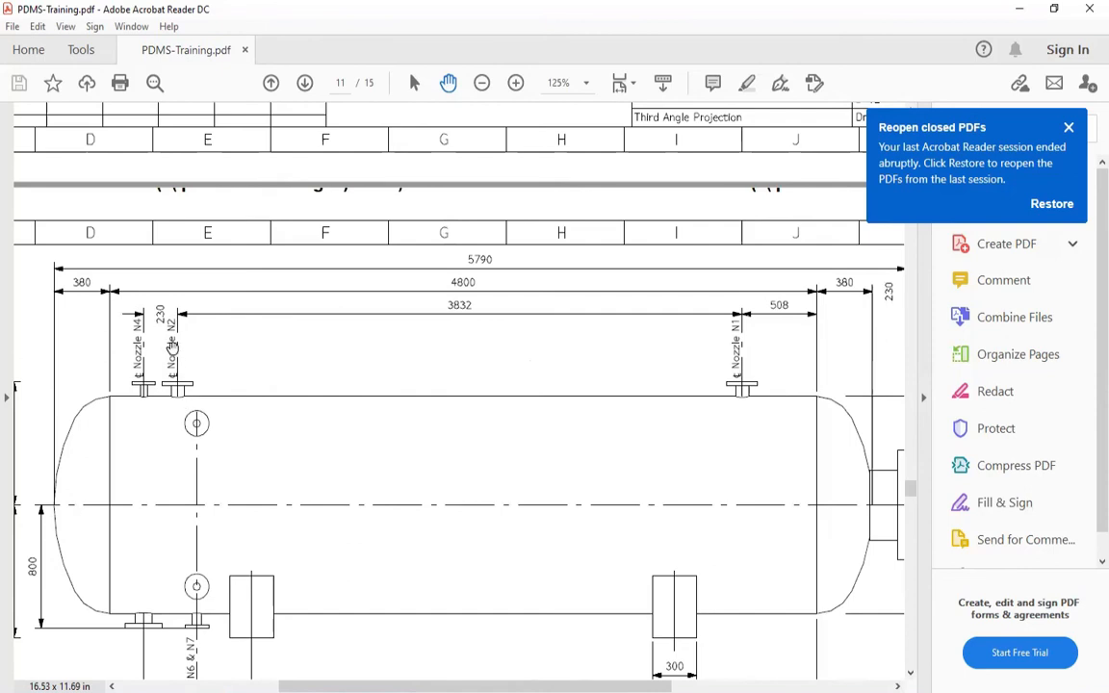
drag(279, 393, 111, 412)
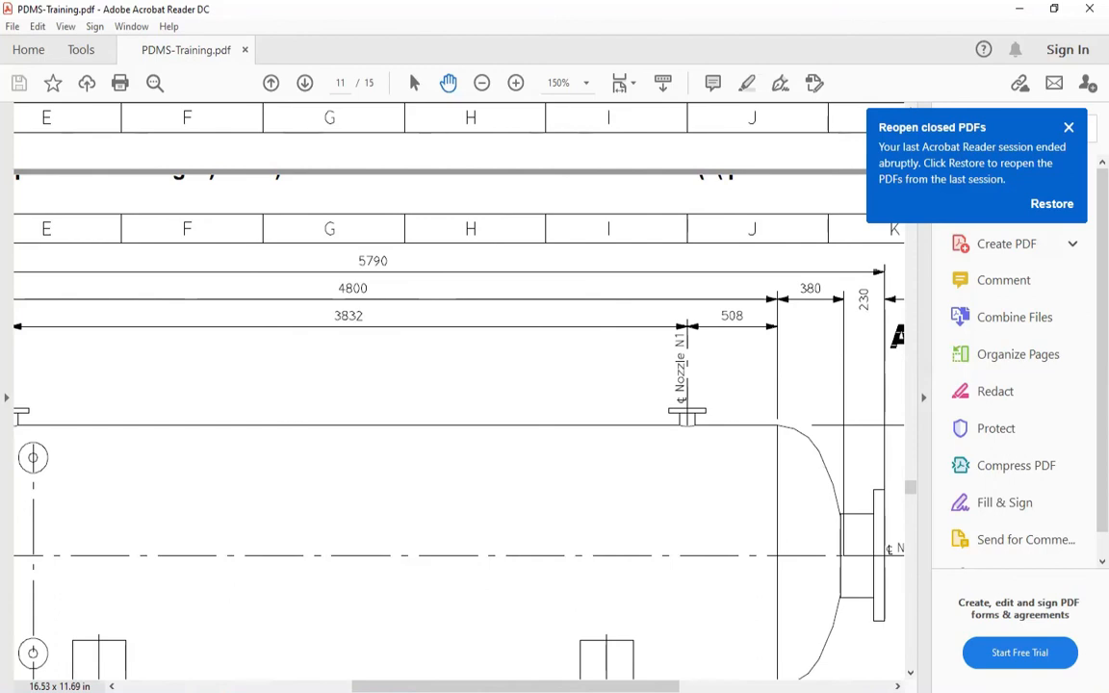
Switch to Calculator, add the drawing dimensions 508 and 3832, and put the calculator away
key(super)
text(CAL)
key(Return)
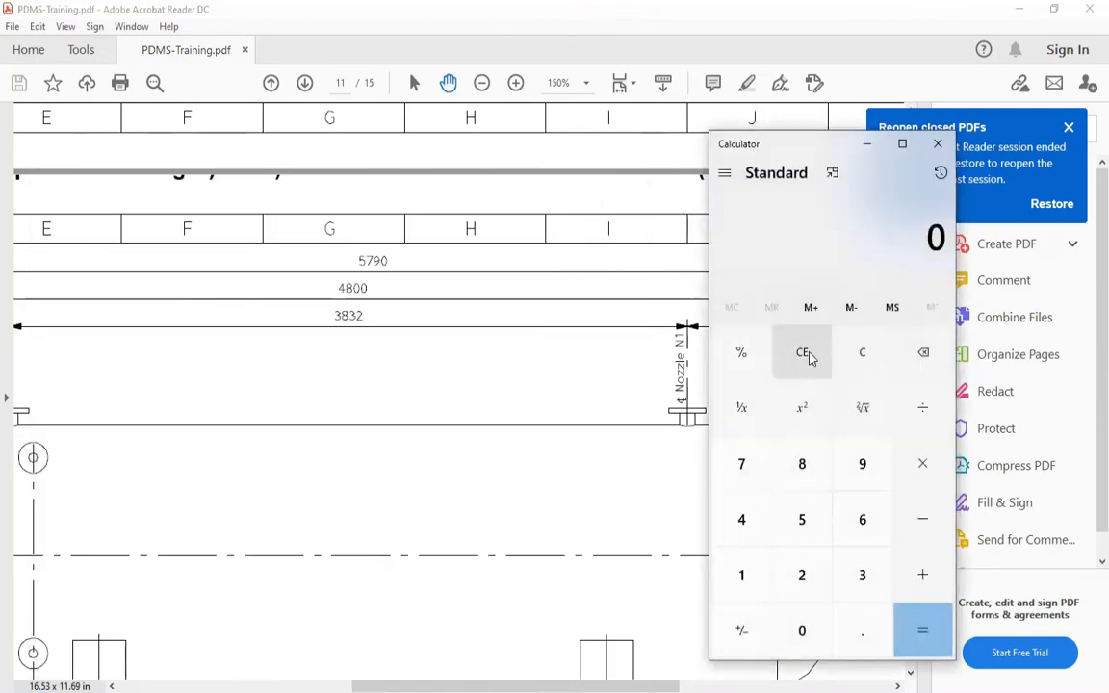
drag(733, 139, 858, 53)
text(508+)
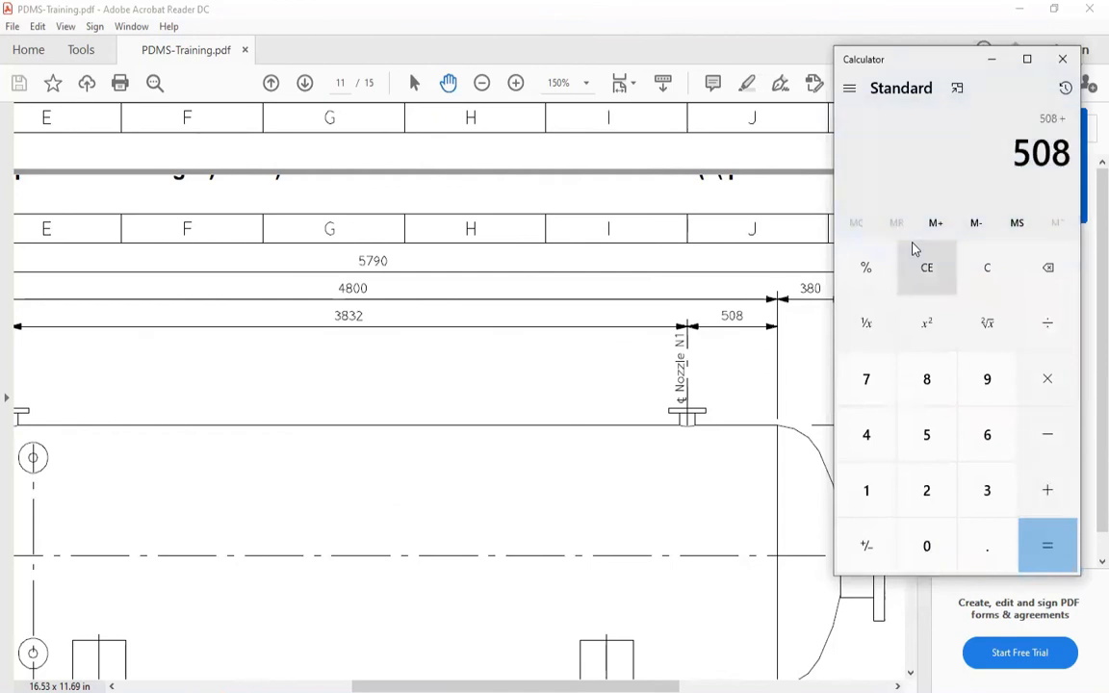
text(8)
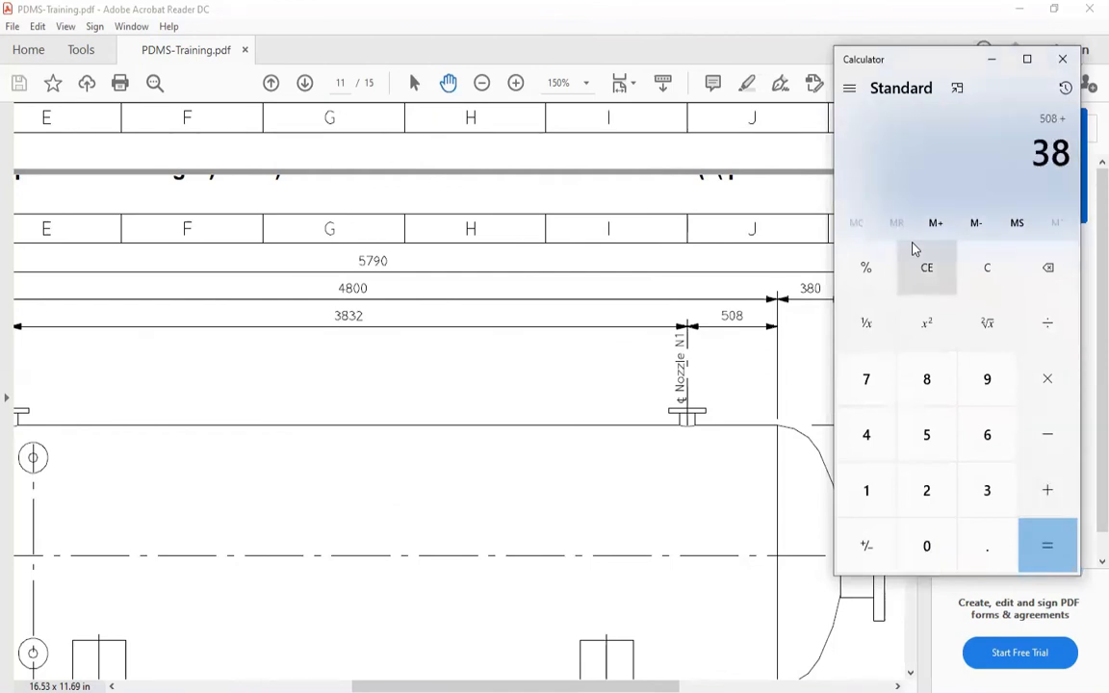
text(32)
key(Return)
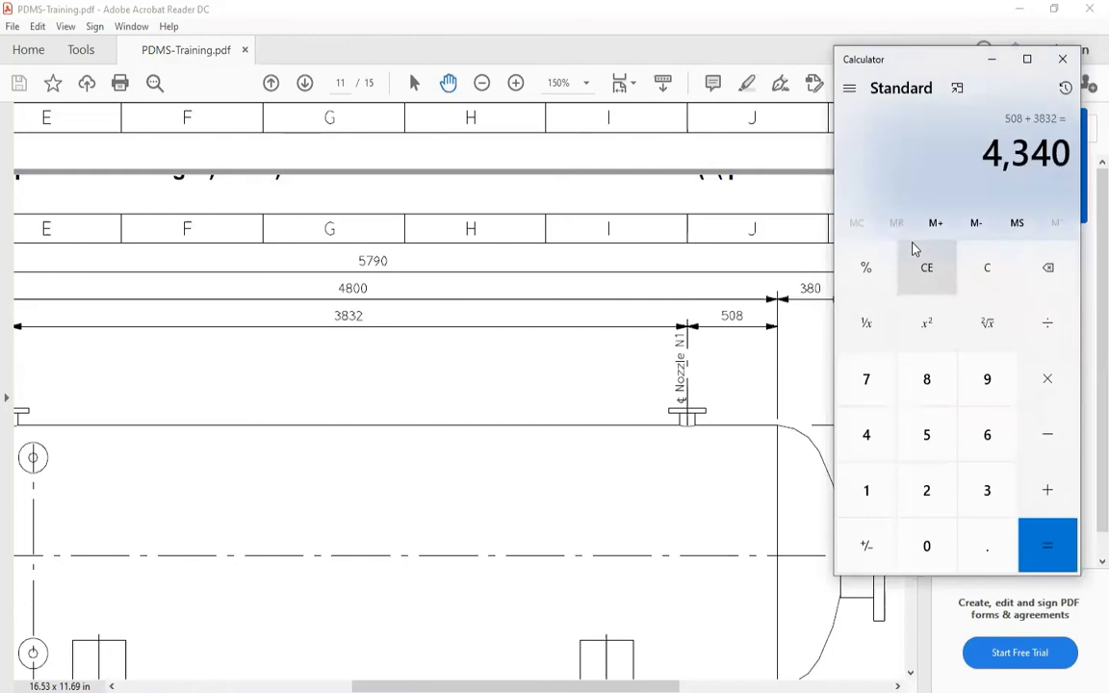
click(992, 60)
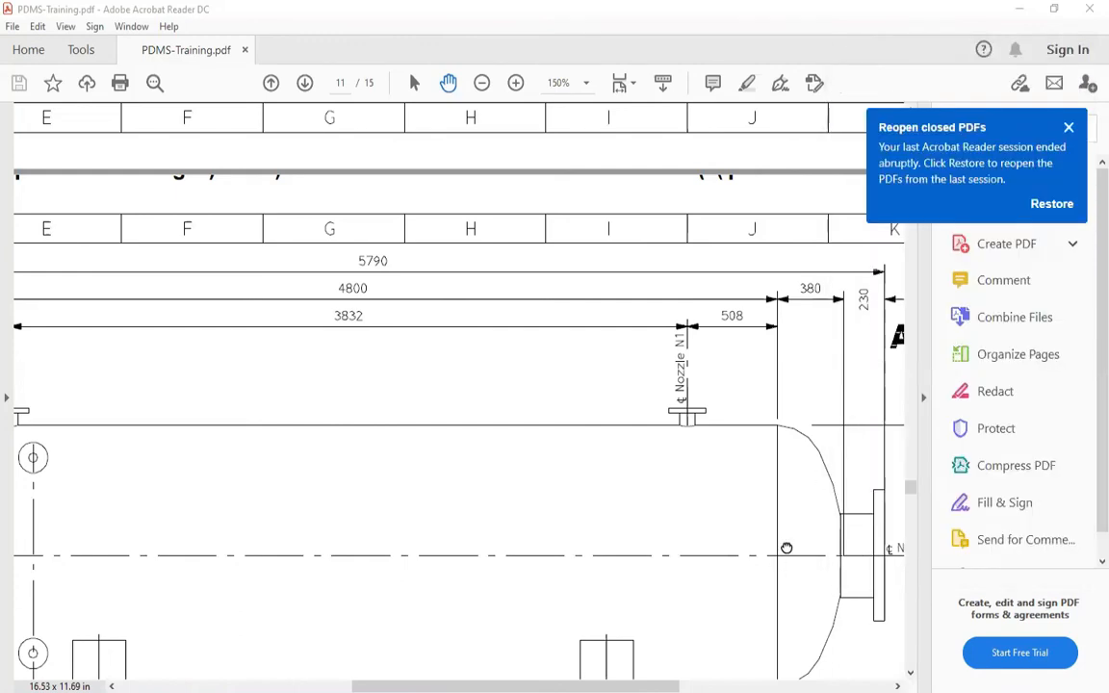
Recheck the dimension chain from nozzle N2 through N1 on the side elevation and bring Calculator back up
drag(786, 548, 831, 481)
drag(256, 369, 320, 367)
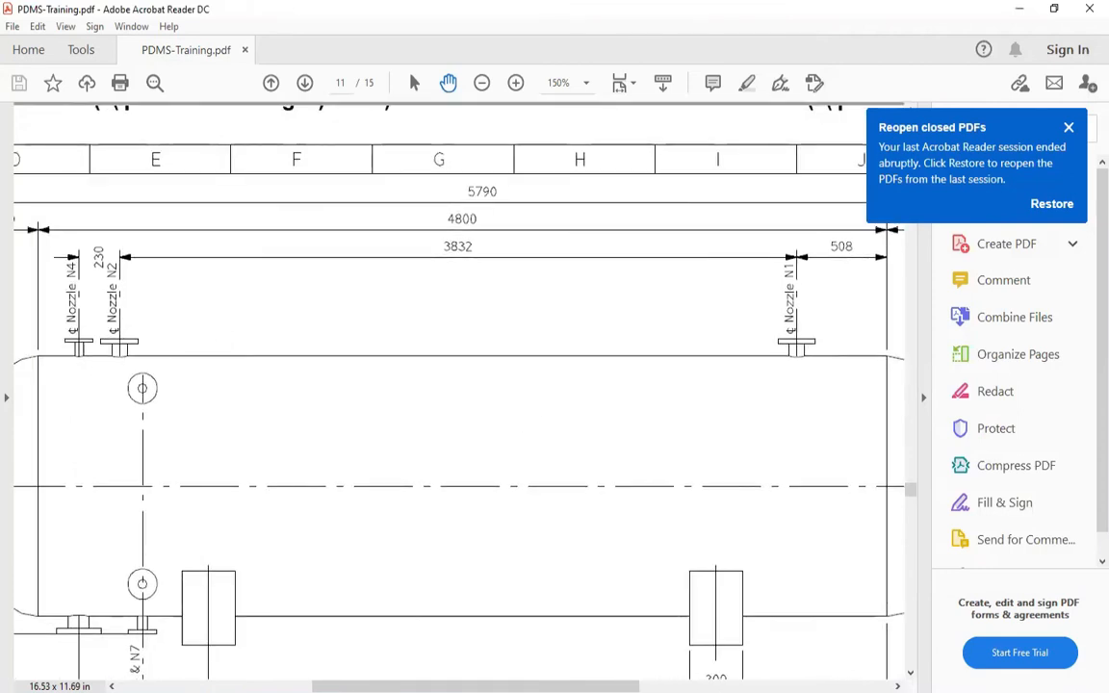
click(433, 691)
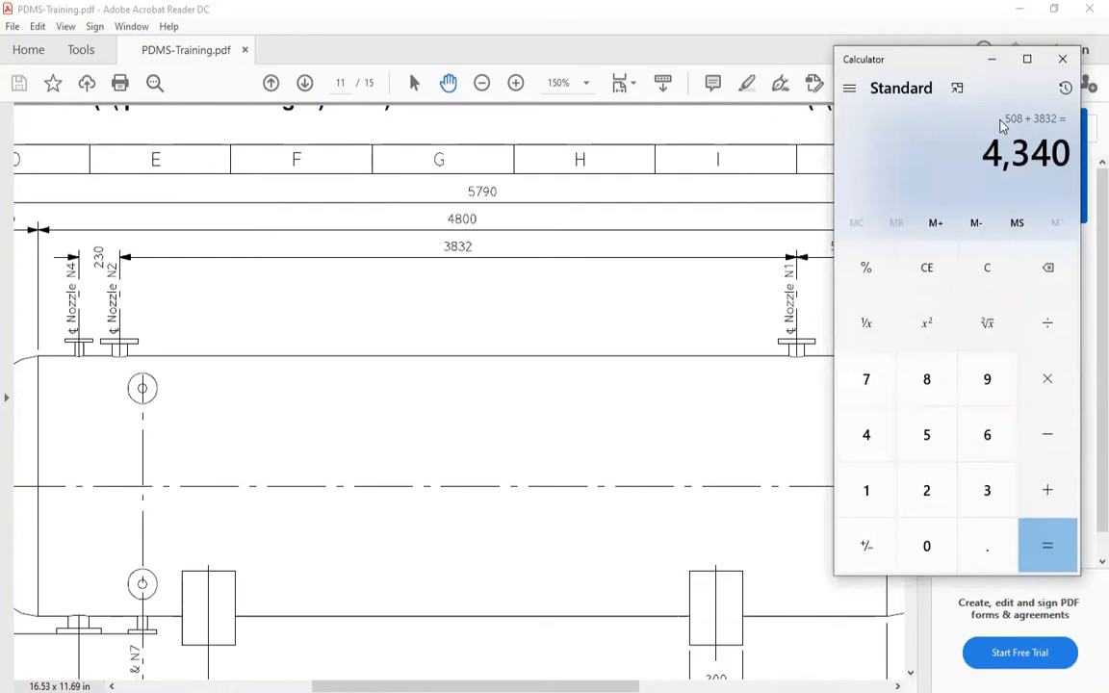
Put Calculator away, switch to PDMS Design and set nozzle N_02's North position to 4340
click(992, 59)
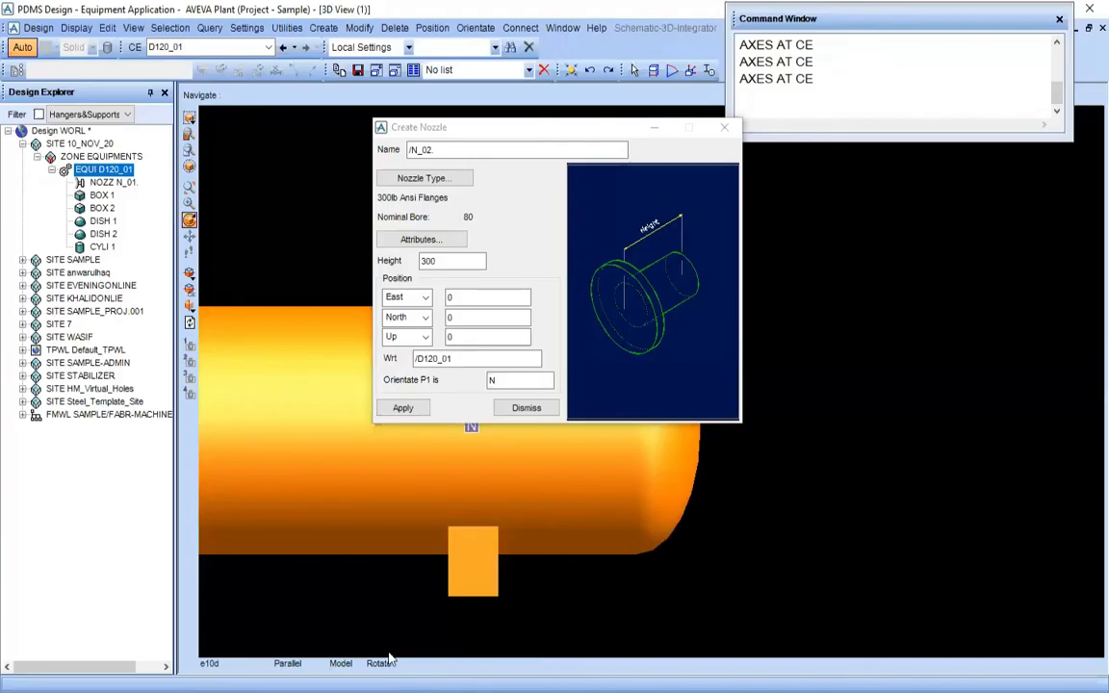
double_click(471, 318)
text(434)
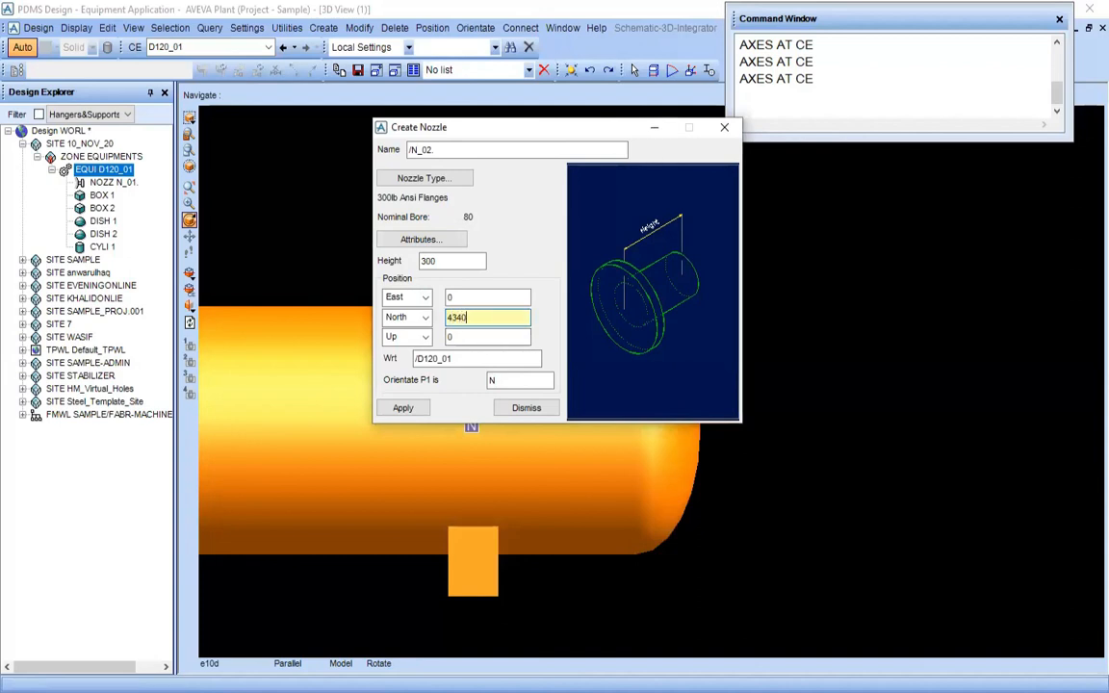
key(Tab)
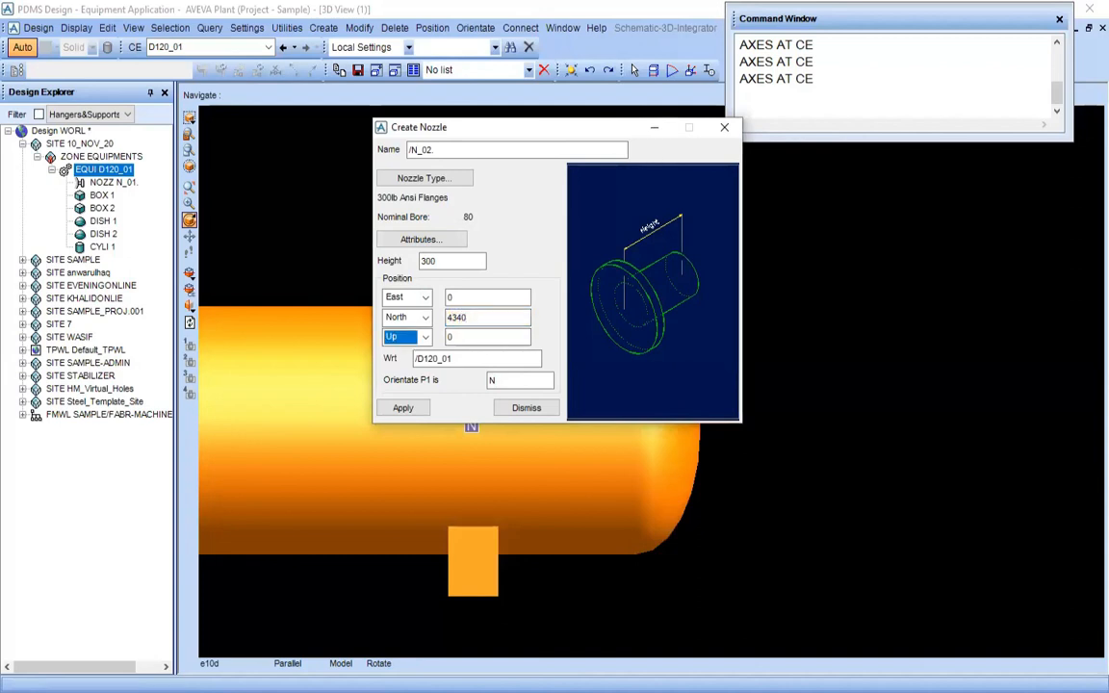
Check nozzle N2's height on End View A-A in the PDF drawing and set the Up position to 800 in PDMS
click(461, 338)
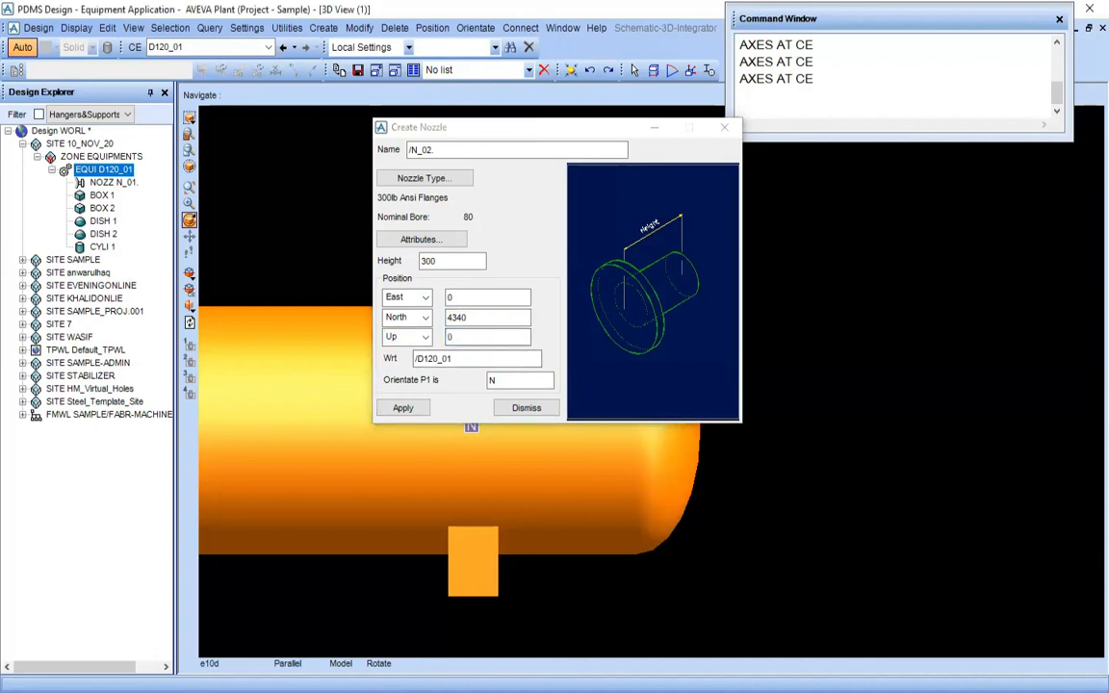
key(alt+Tab)
drag(393, 328, 715, 264)
drag(344, 316, 387, 301)
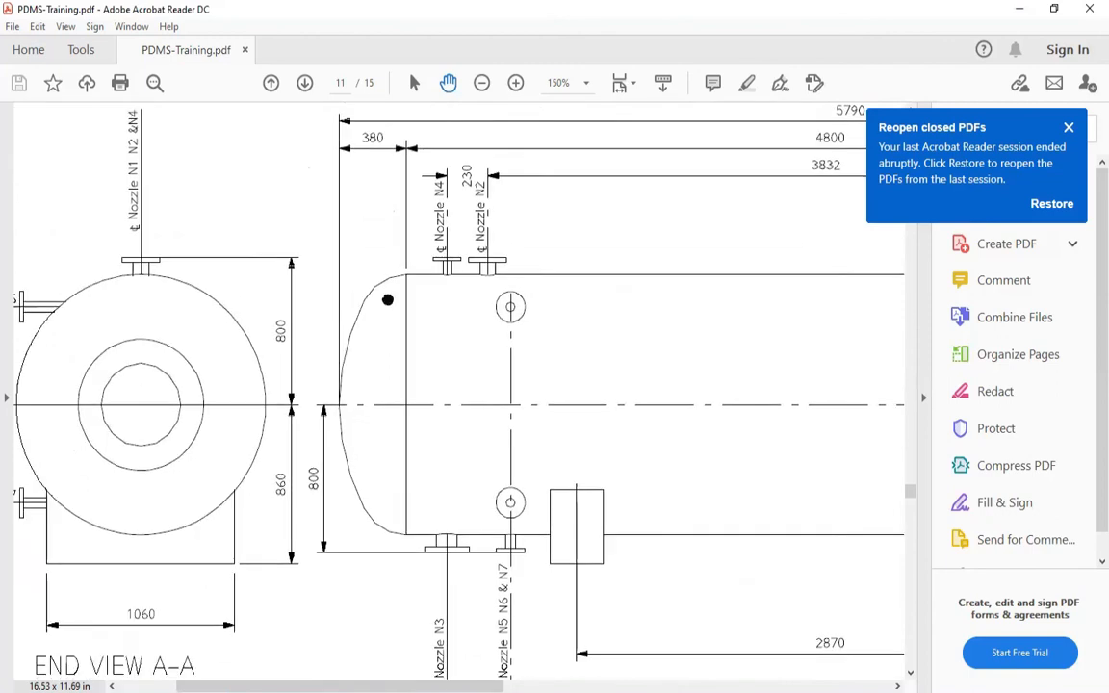
drag(156, 422, 312, 415)
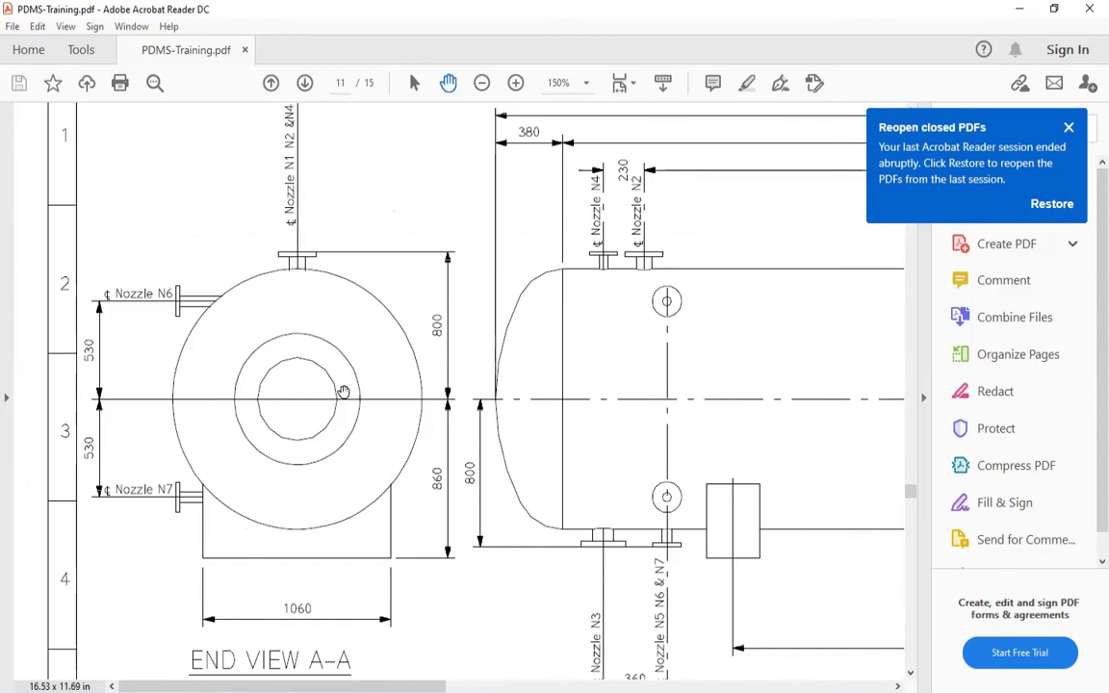
scroll(327, 405, up, 2)
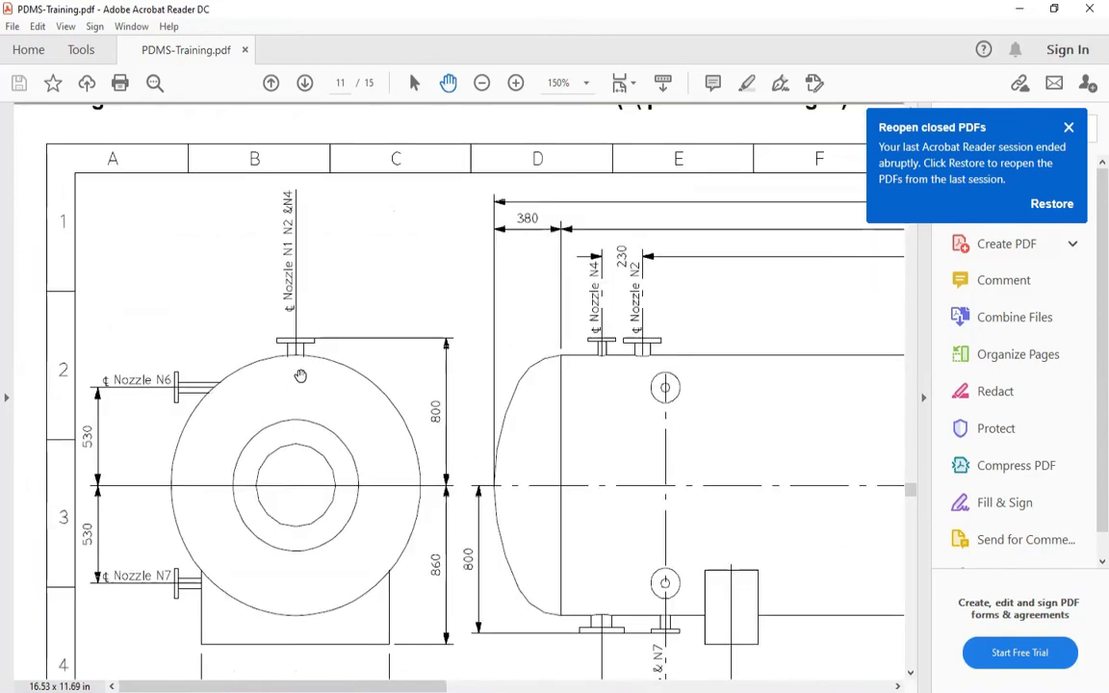
scroll(301, 376, up, 1)
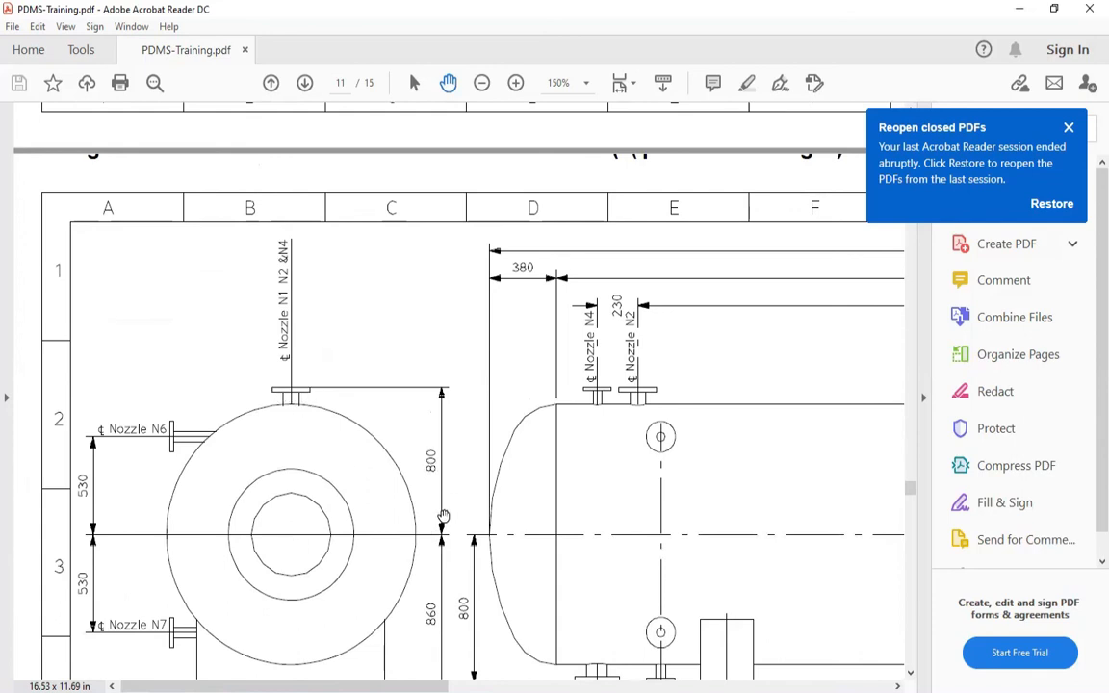
drag(444, 515, 422, 478)
key(alt+Tab)
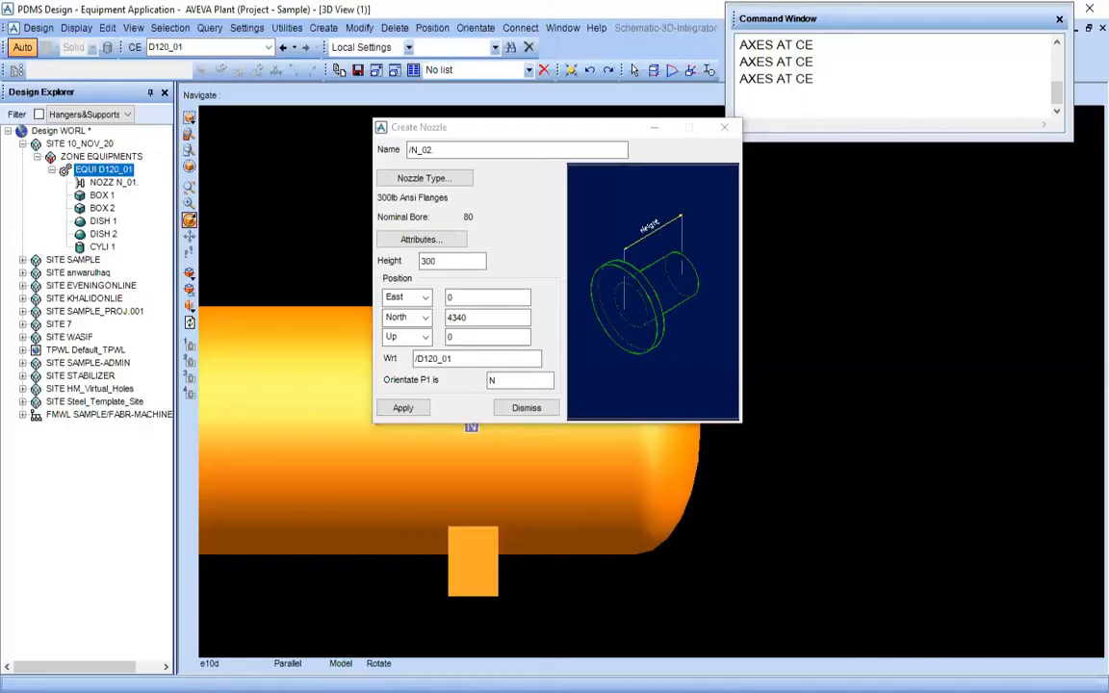
double_click(463, 337)
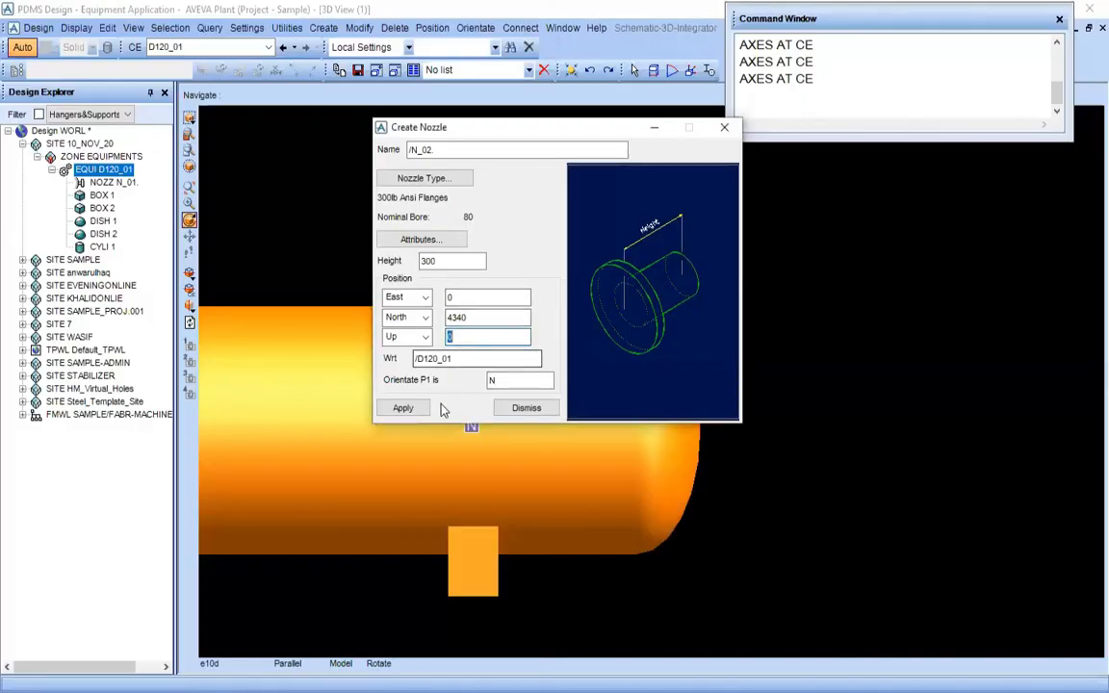
text(800)
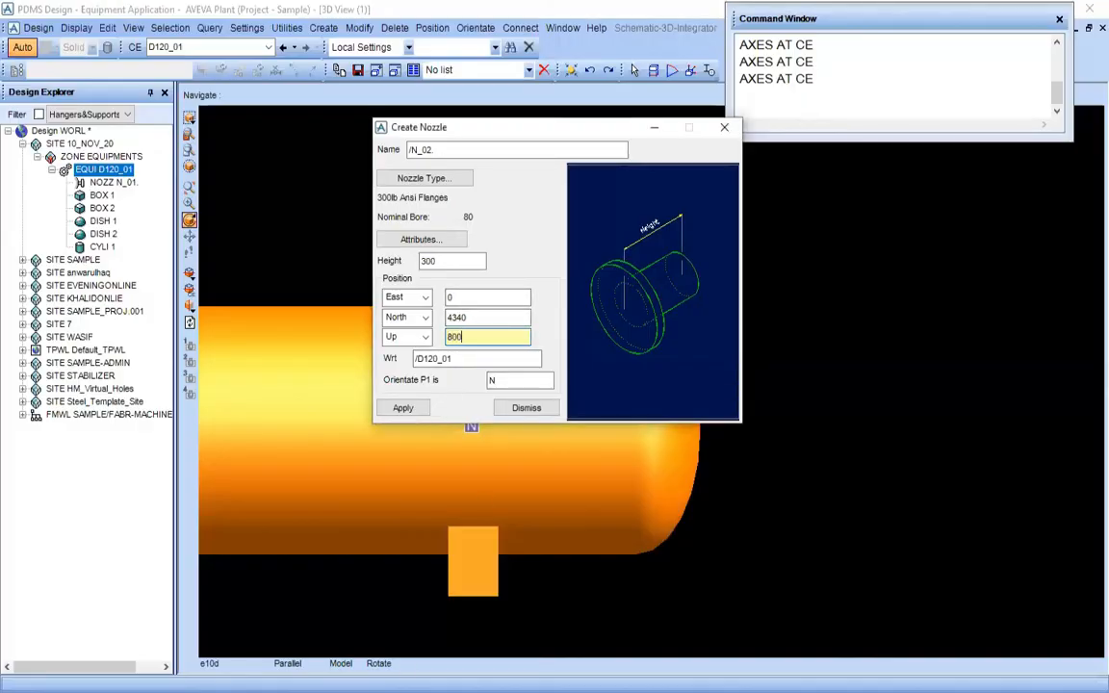
key(Tab)
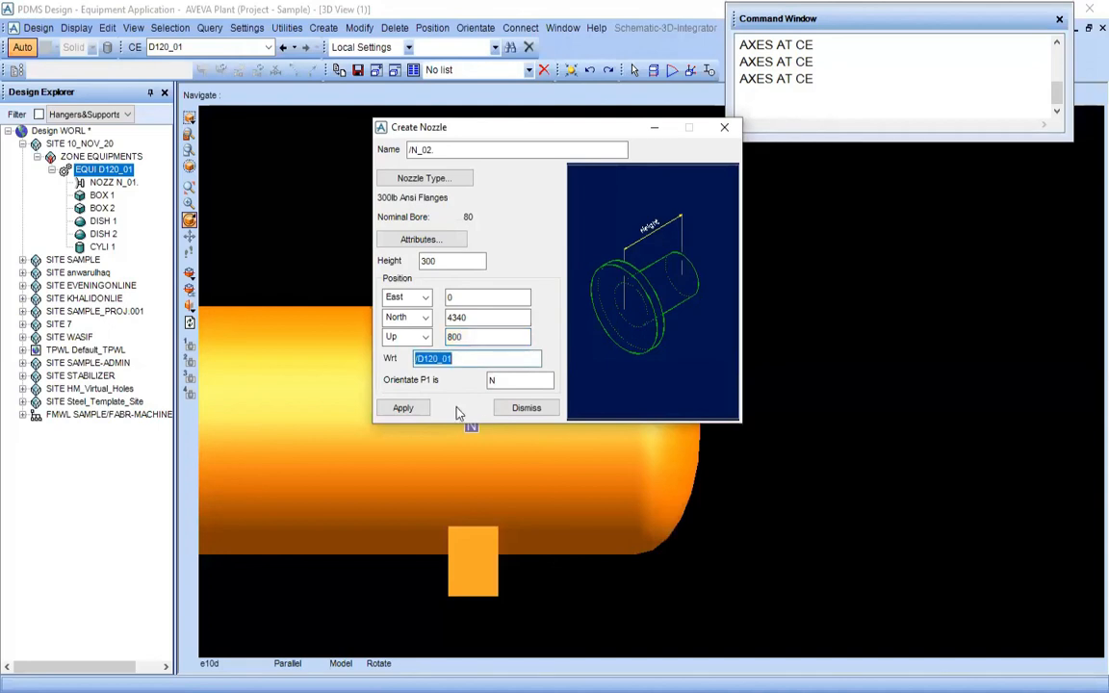
Check nozzle N2's direction in the PDF drawing, orientate P1 to U in PDMS, create nozzle N_02 and close the form
click(507, 382)
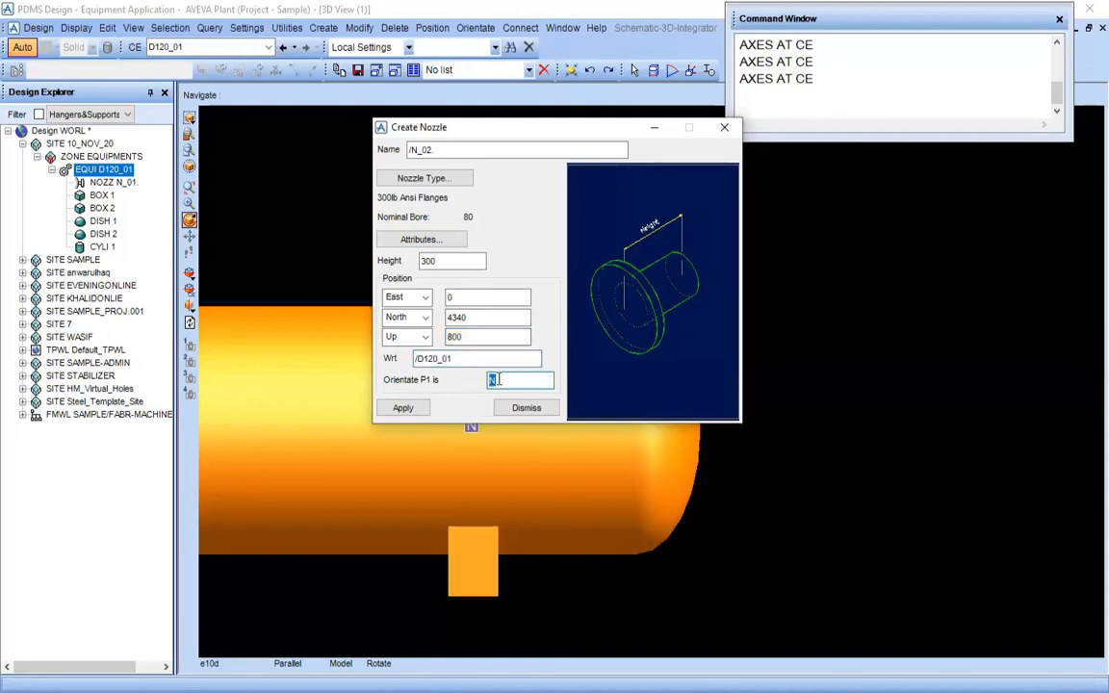
click(373, 641)
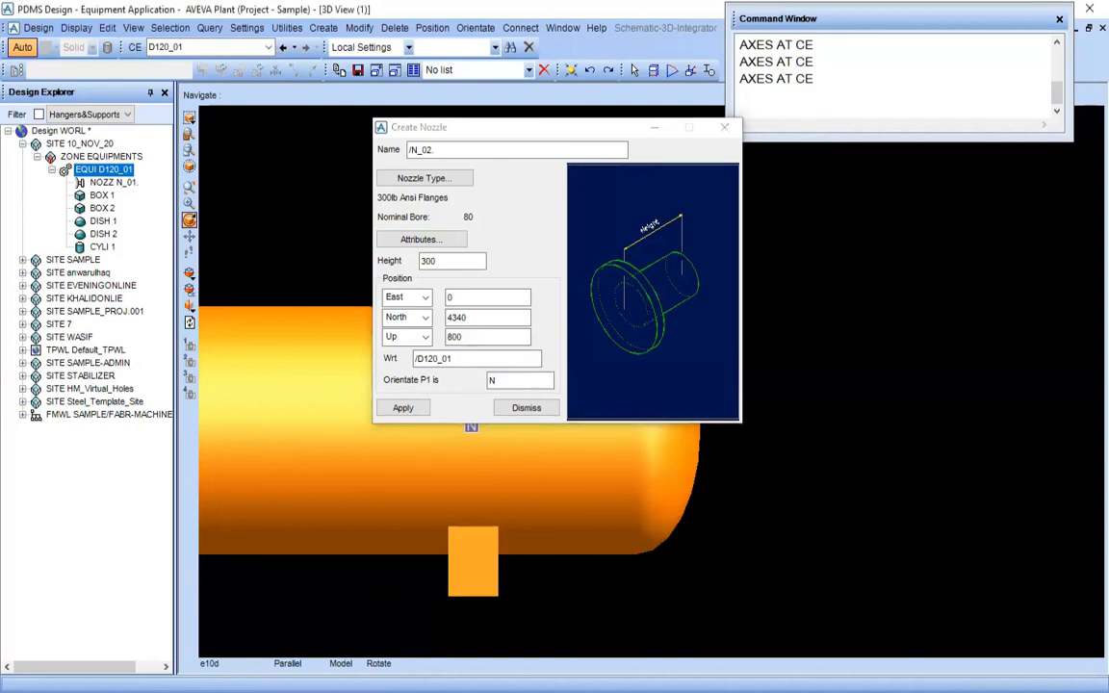
key(alt+Tab)
drag(273, 422, 303, 431)
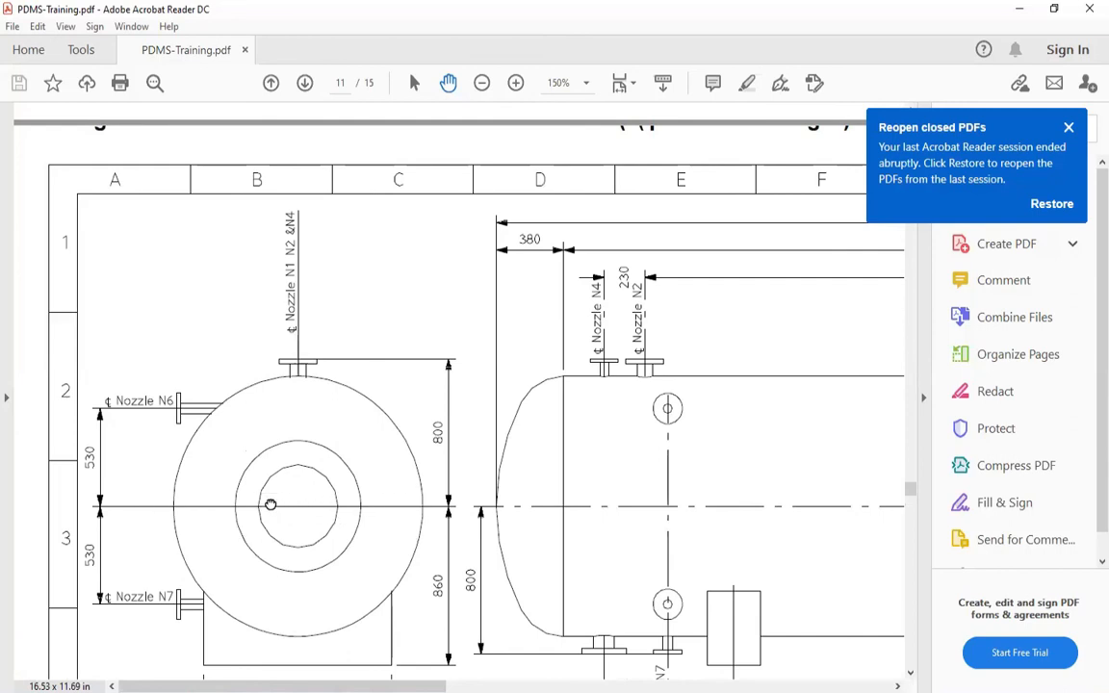
drag(271, 504, 158, 435)
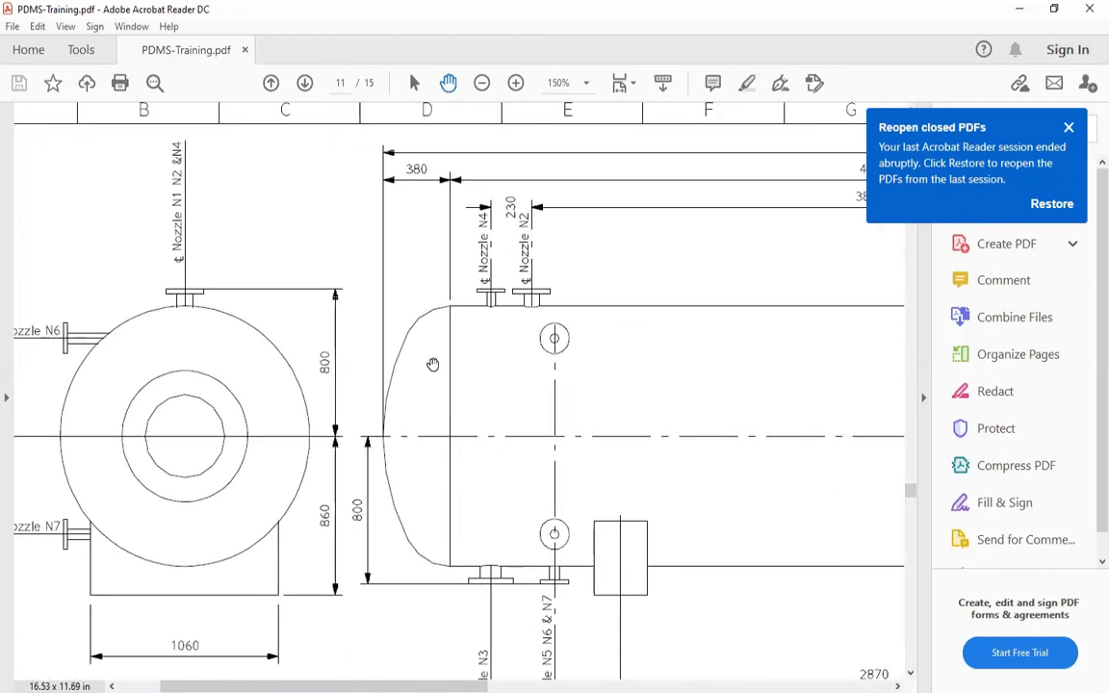
drag(200, 360, 260, 456)
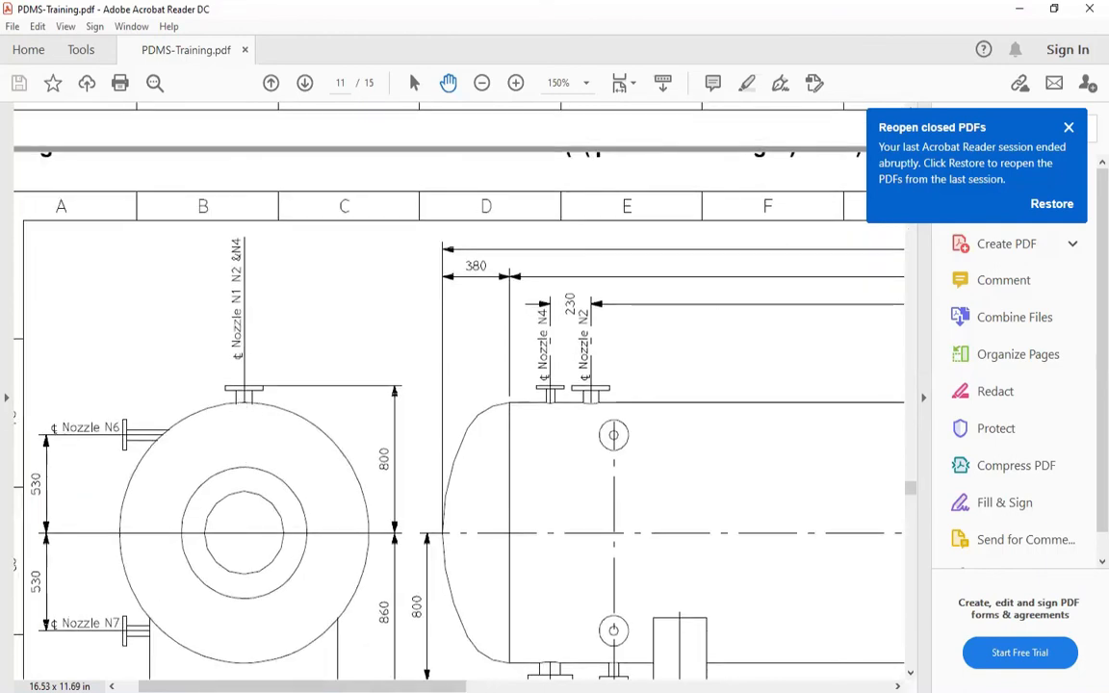
key(alt+Tab)
double_click(511, 383)
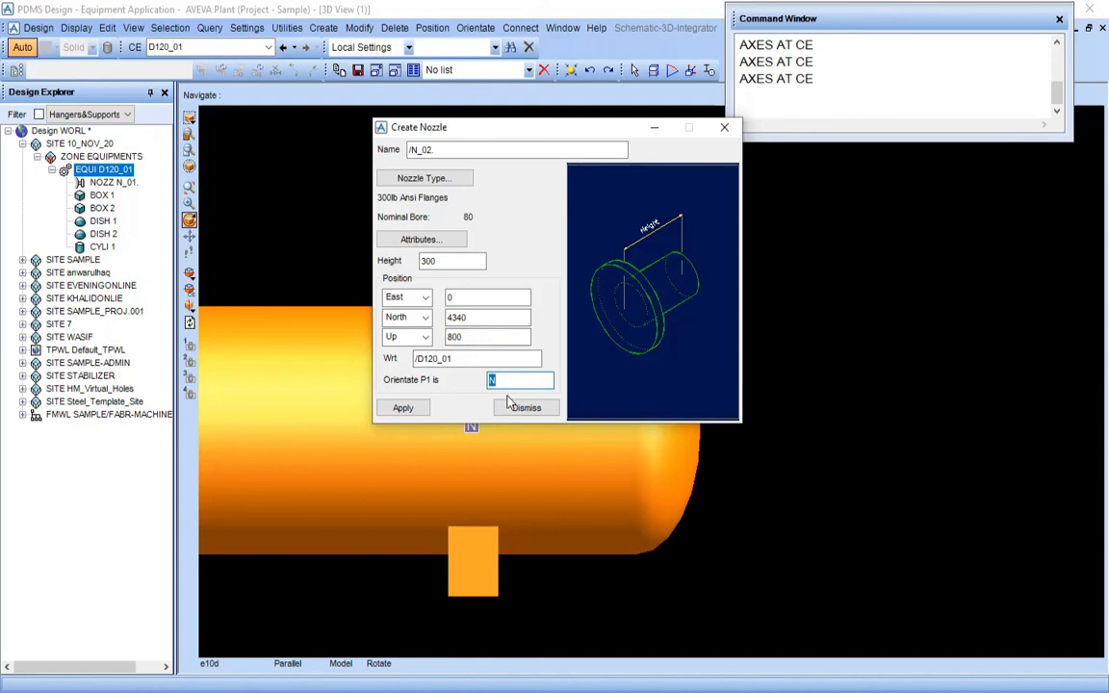
text(U)
click(404, 409)
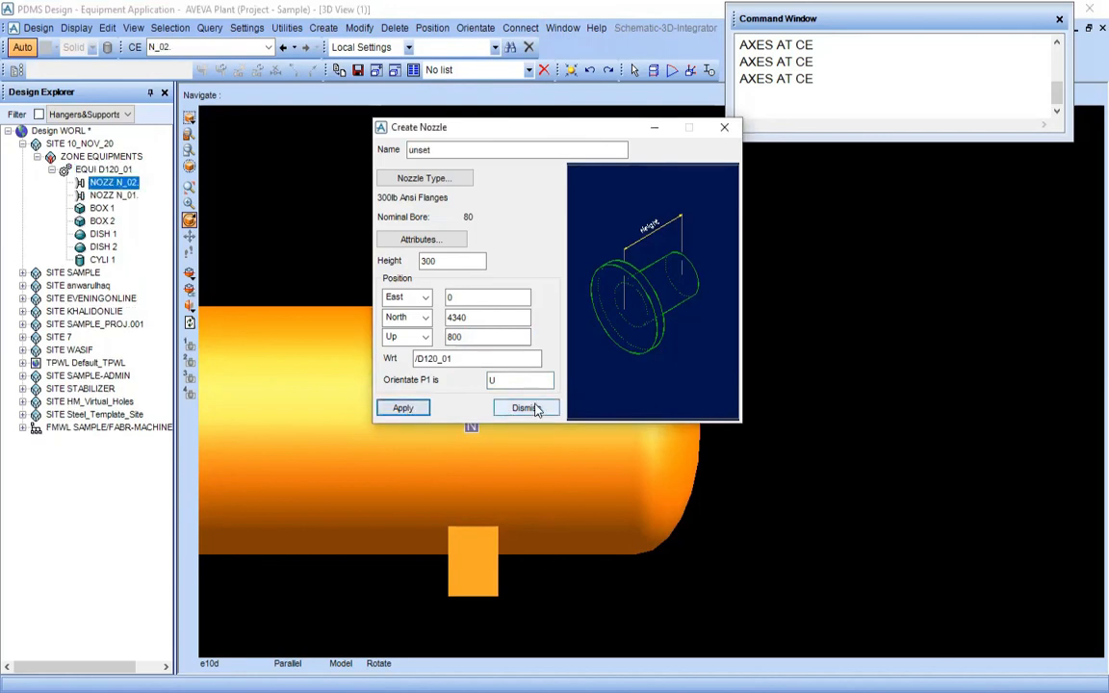
click(527, 408)
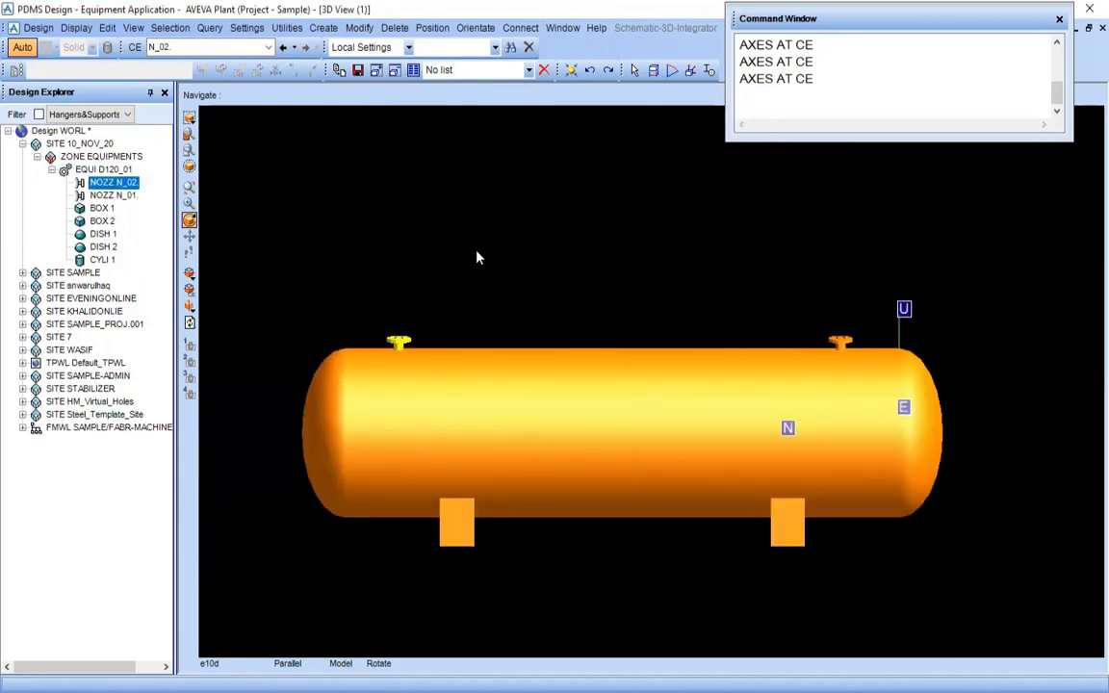
Look at the drum from the east and inspect nozzles N_02 and N_01 along its top
right_click(477, 257)
mouse_move(539, 366)
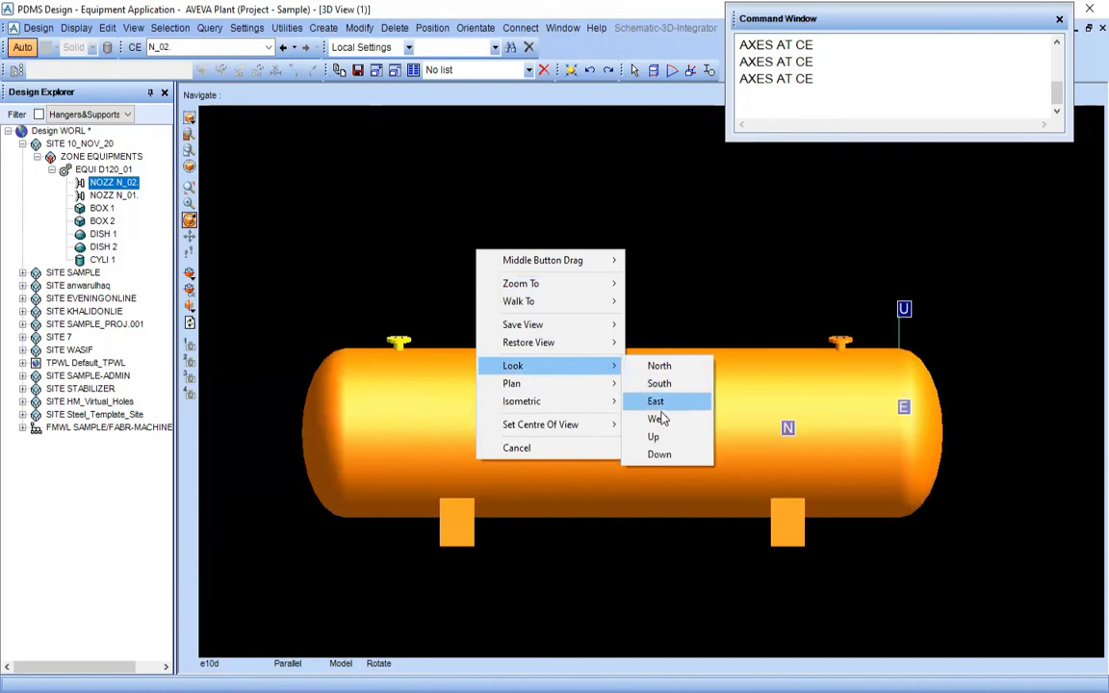
click(656, 402)
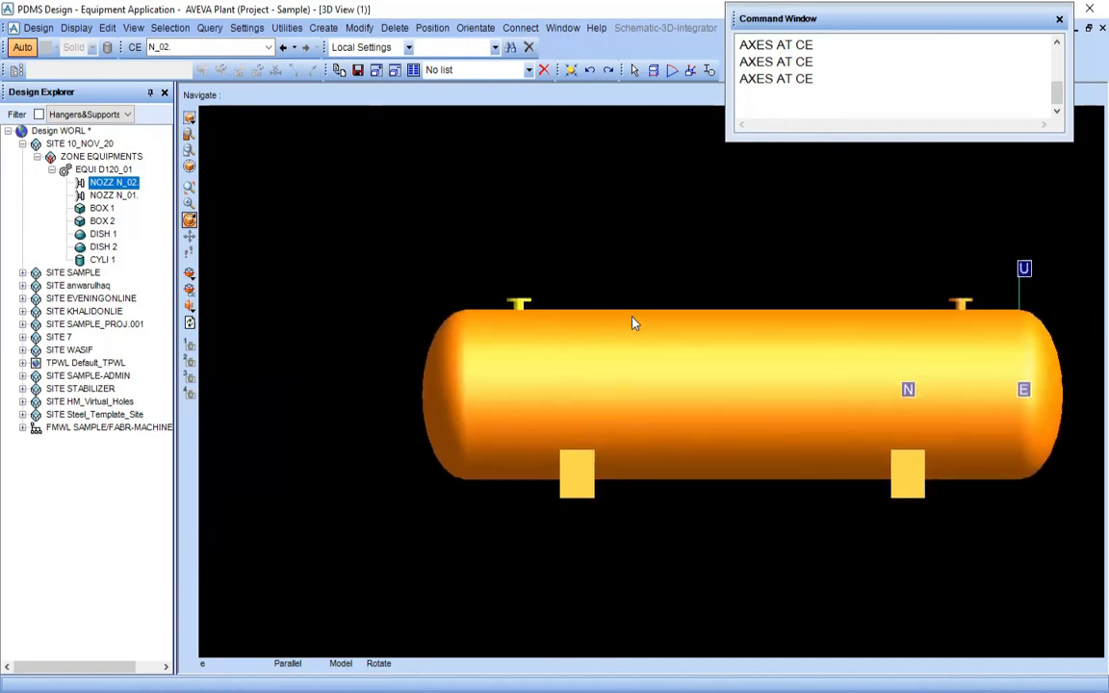
scroll(632, 322, up, 1)
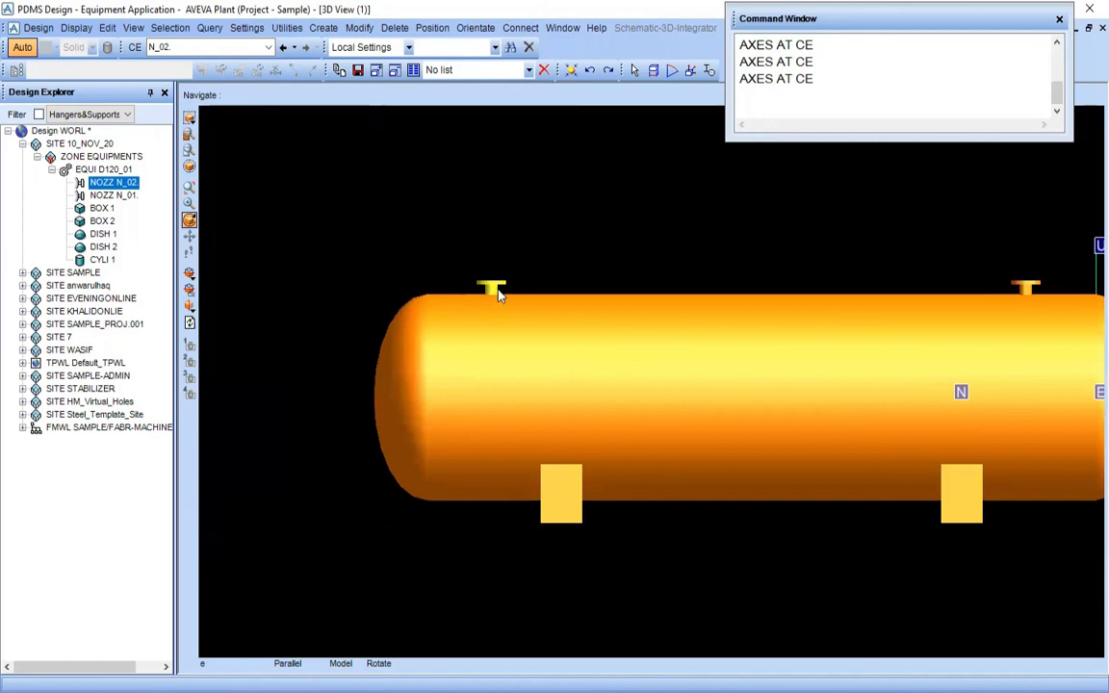
middle_click(576, 306)
middle_click(637, 389)
middle_click(931, 447)
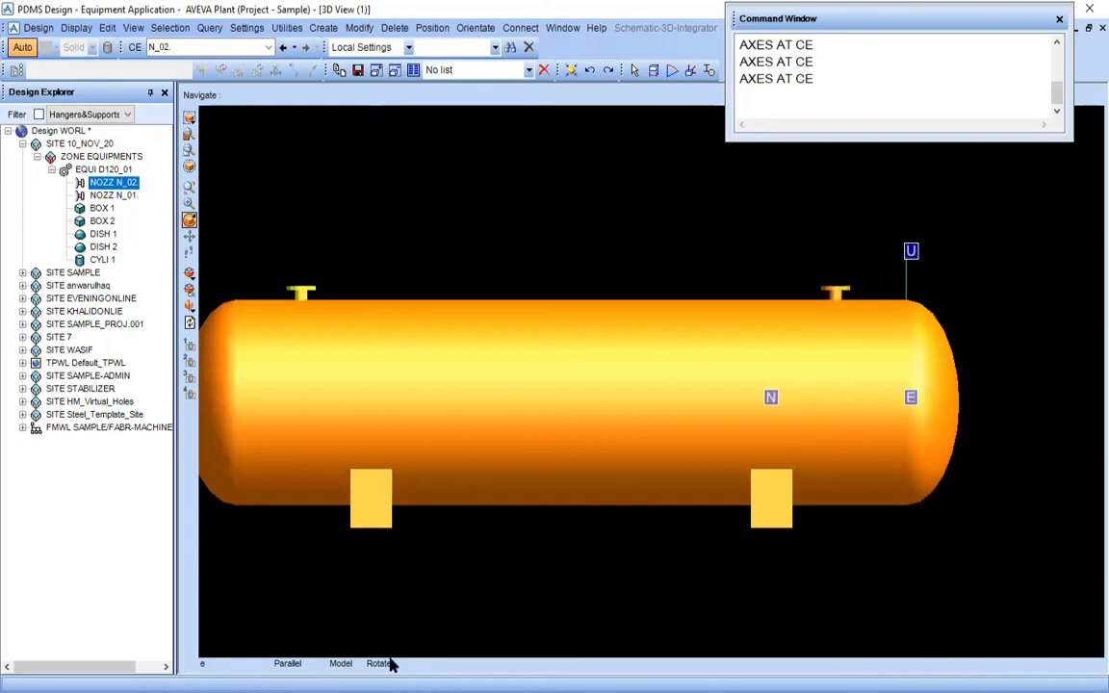
Switch to the PDF drawing and compare the positions of nozzles N2 and N1 on the side elevation at 125% zoom
click(340, 568)
mouse_move(591, 405)
mouse_down()
mouse_move(434, 337)
mouse_move(362, 275)
mouse_up()
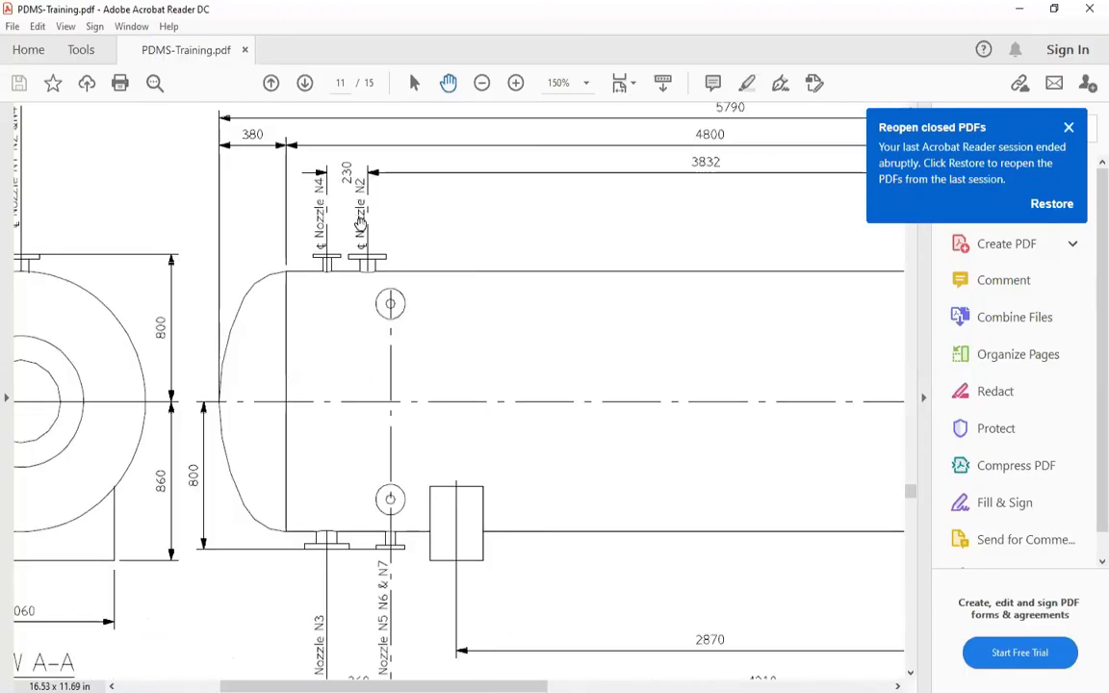
drag(366, 350, 352, 394)
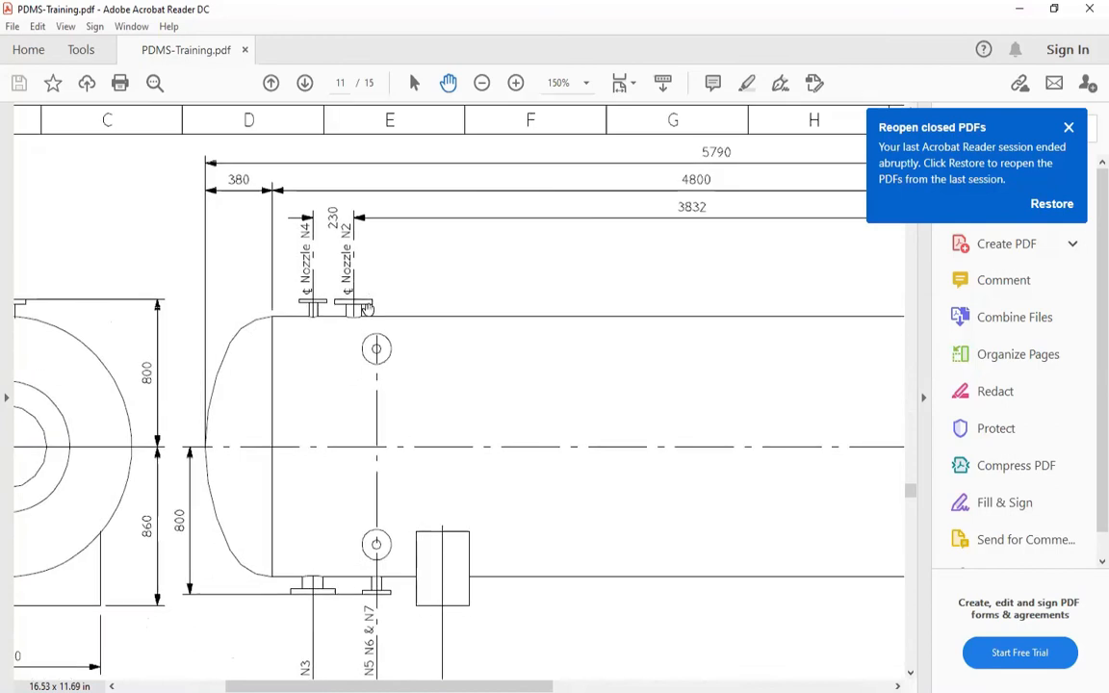
drag(327, 319, 133, 304)
drag(400, 336, 386, 341)
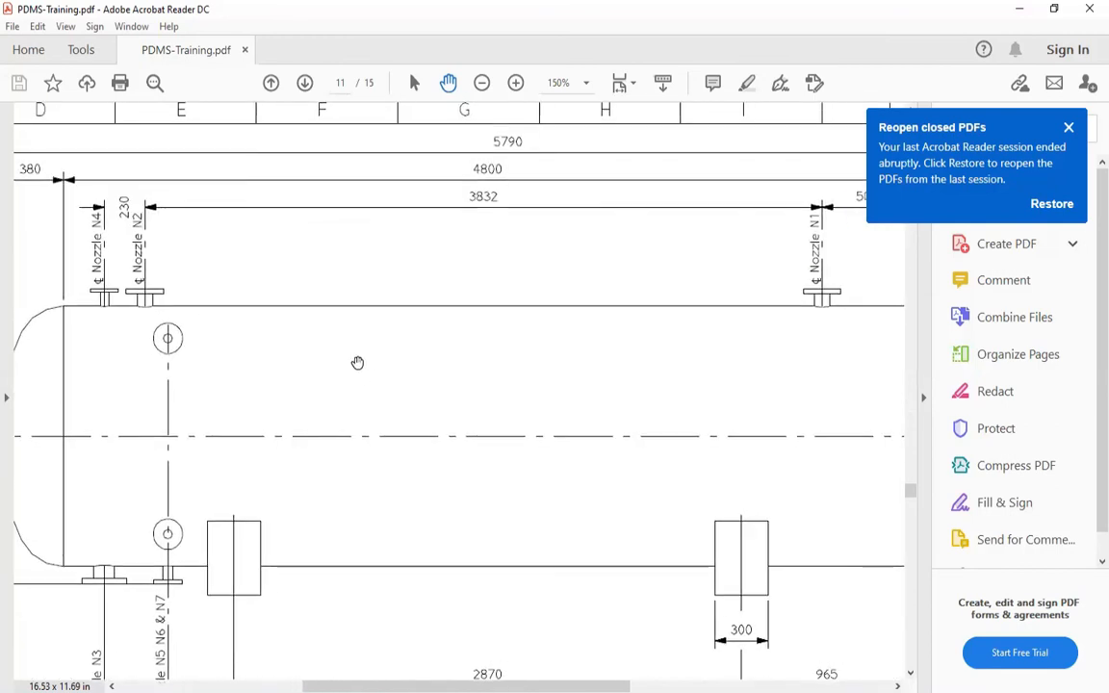
ctrl+scroll(357, 362, down, 1)
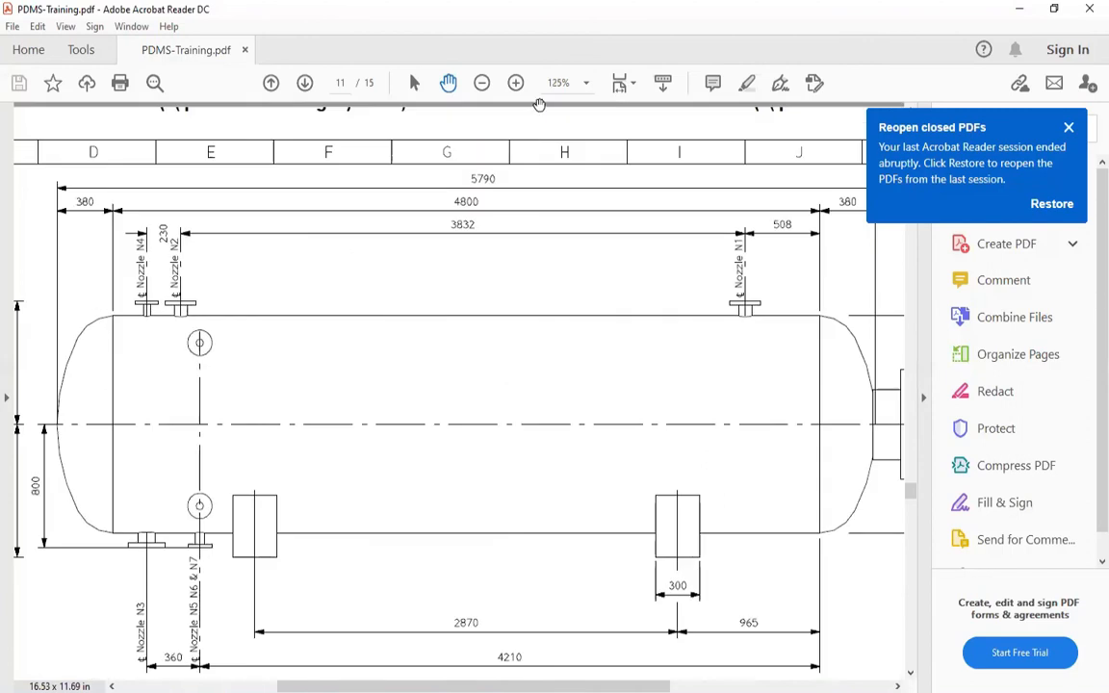
click(504, 155)
click(567, 420)
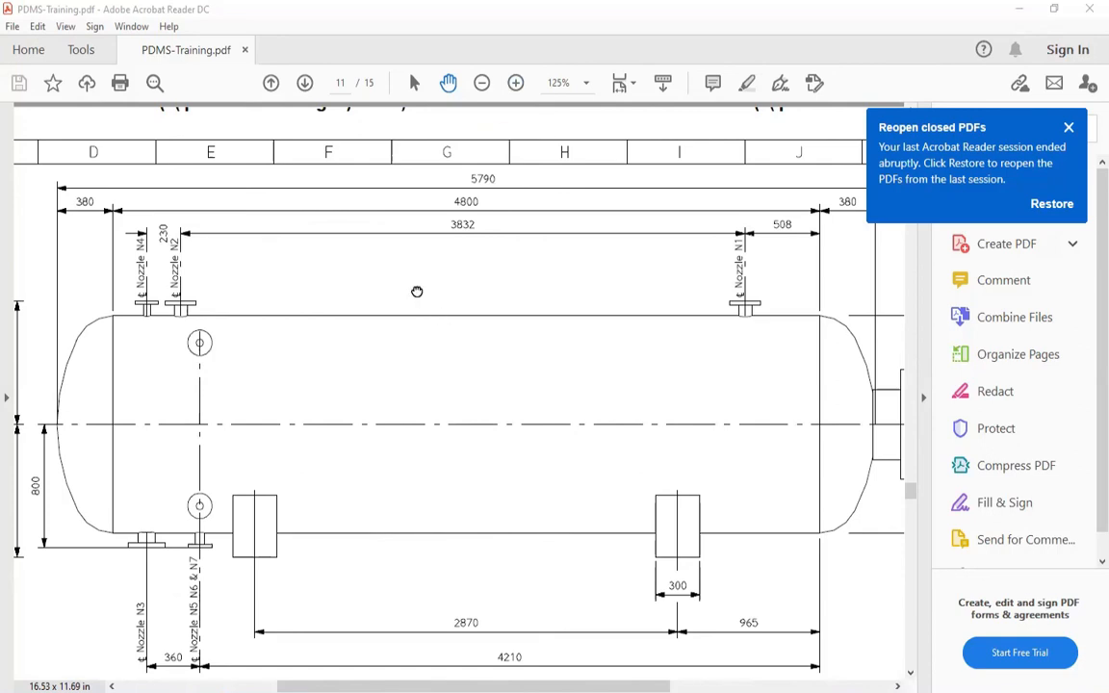
Examine nozzle N3's location under the drum, the direction compass and the sizes and ratings in the nozzle specification table
scroll(416, 292, down, 2)
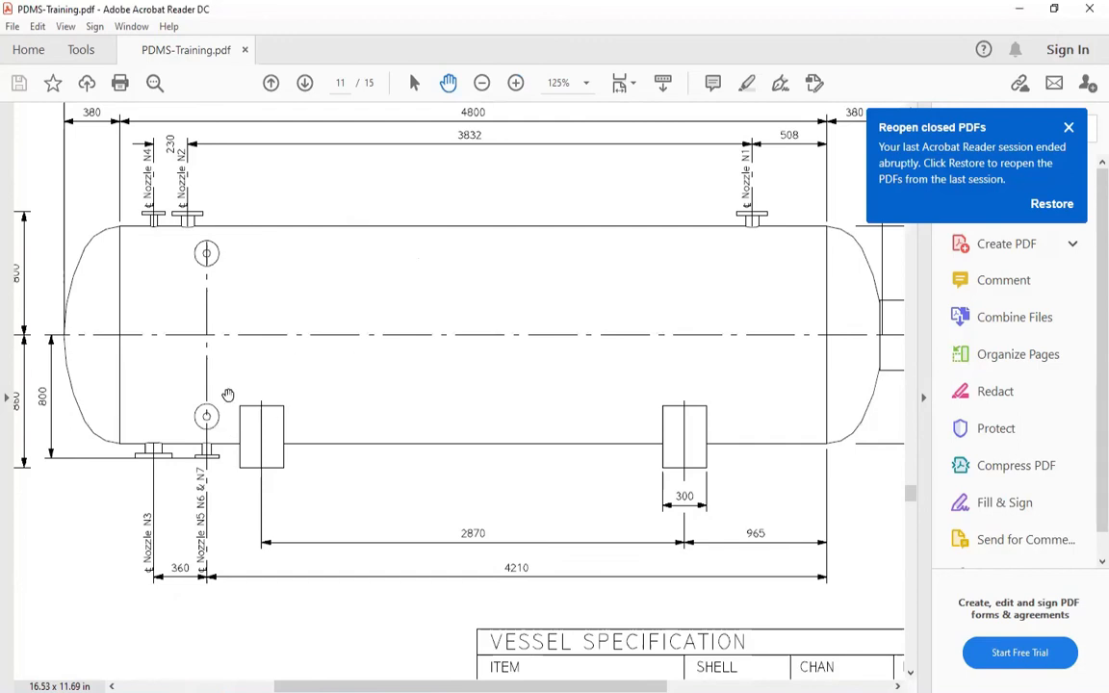
scroll(228, 395, down, 2)
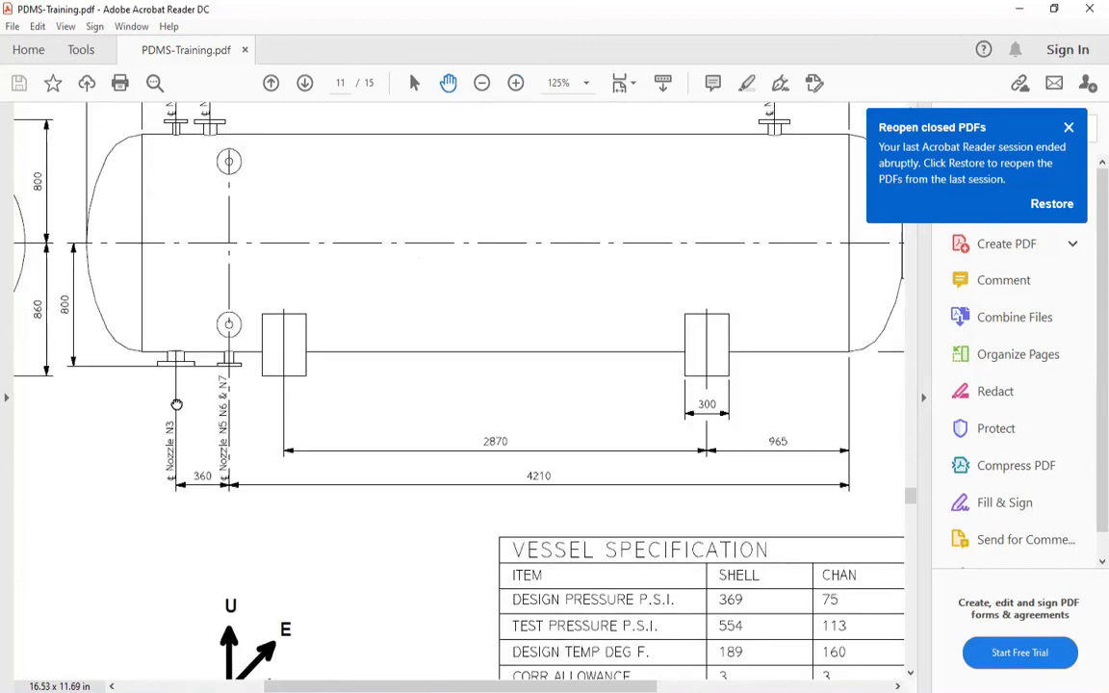
scroll(231, 434, down, 3)
scroll(327, 289, down, 3)
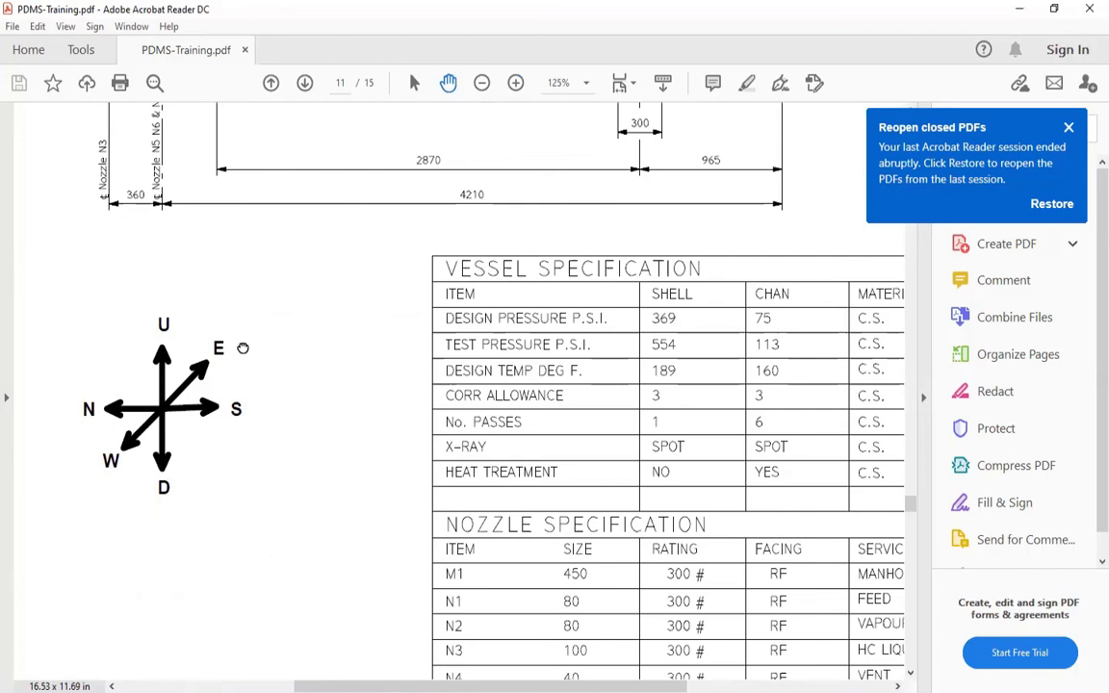
scroll(242, 348, down, 5)
scroll(243, 347, right, 4)
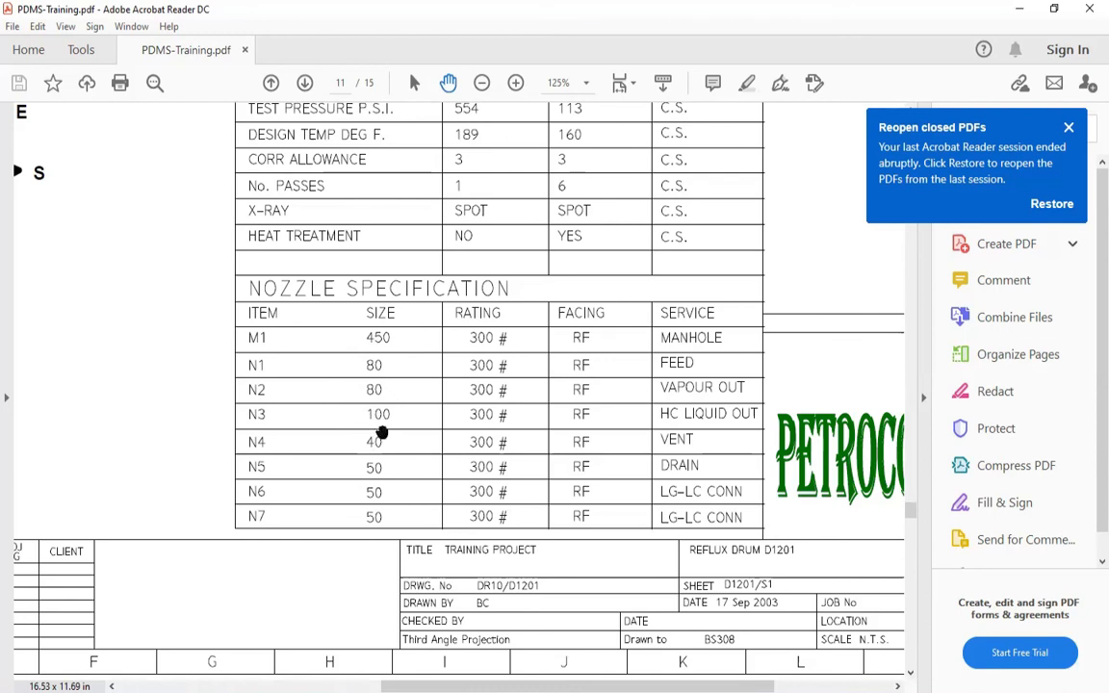
drag(471, 419, 424, 450)
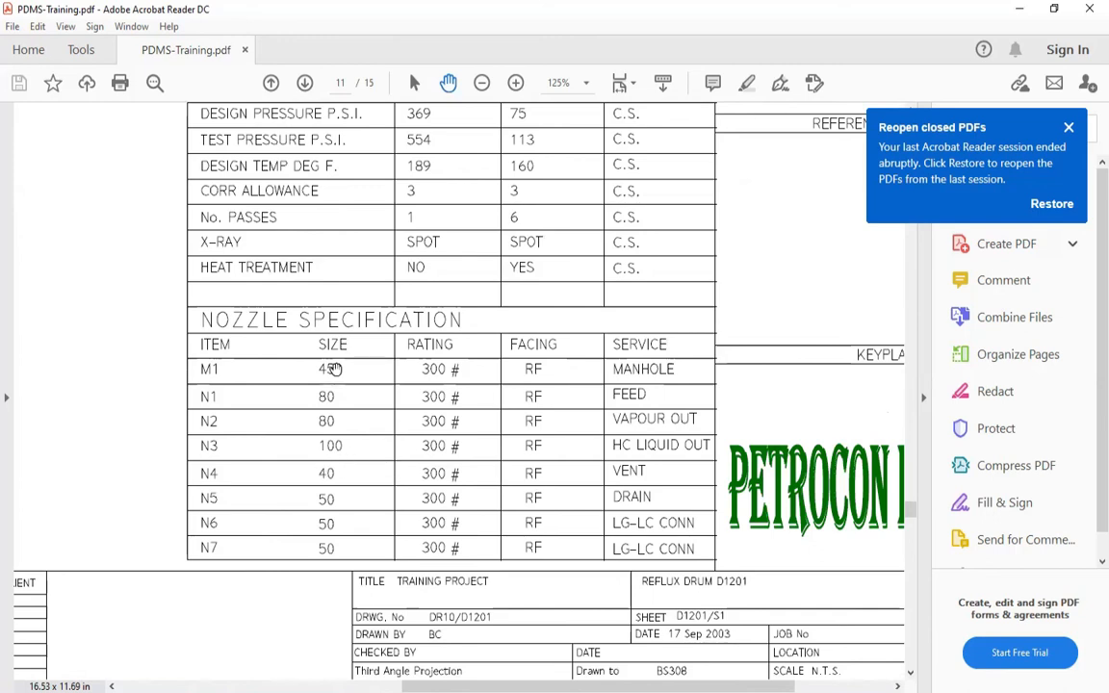
Switch from the PDF drawing to PDMS, start a new nozzle under equipment D120_01 and name it N_03
drag(389, 629, 417, 622)
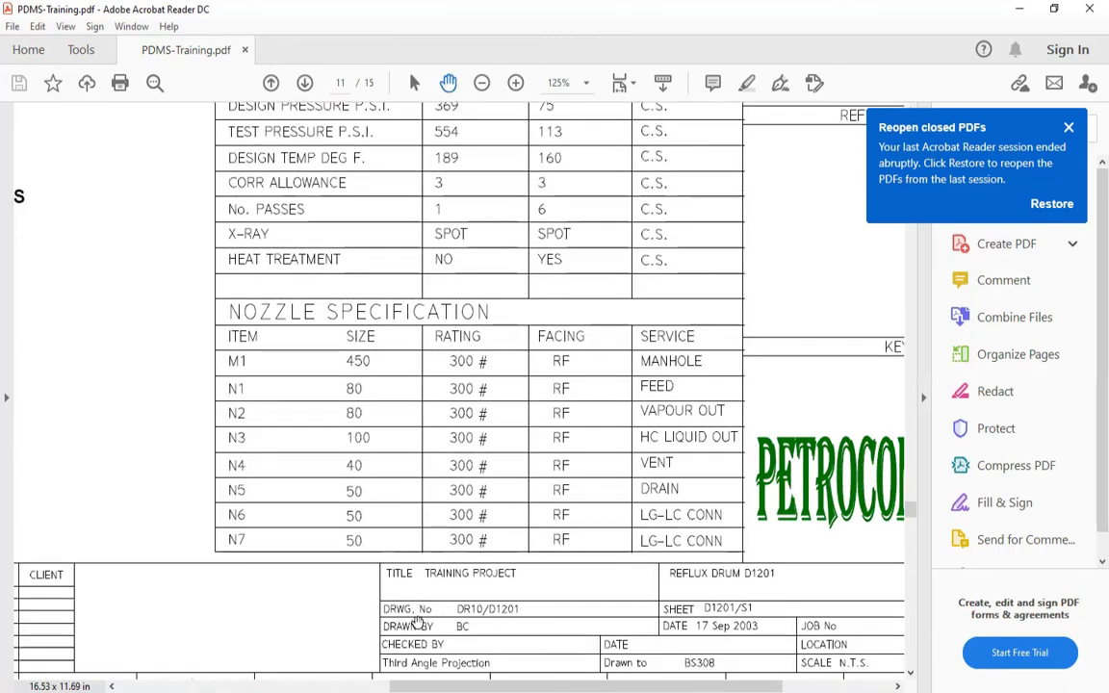
key(alt+Tab)
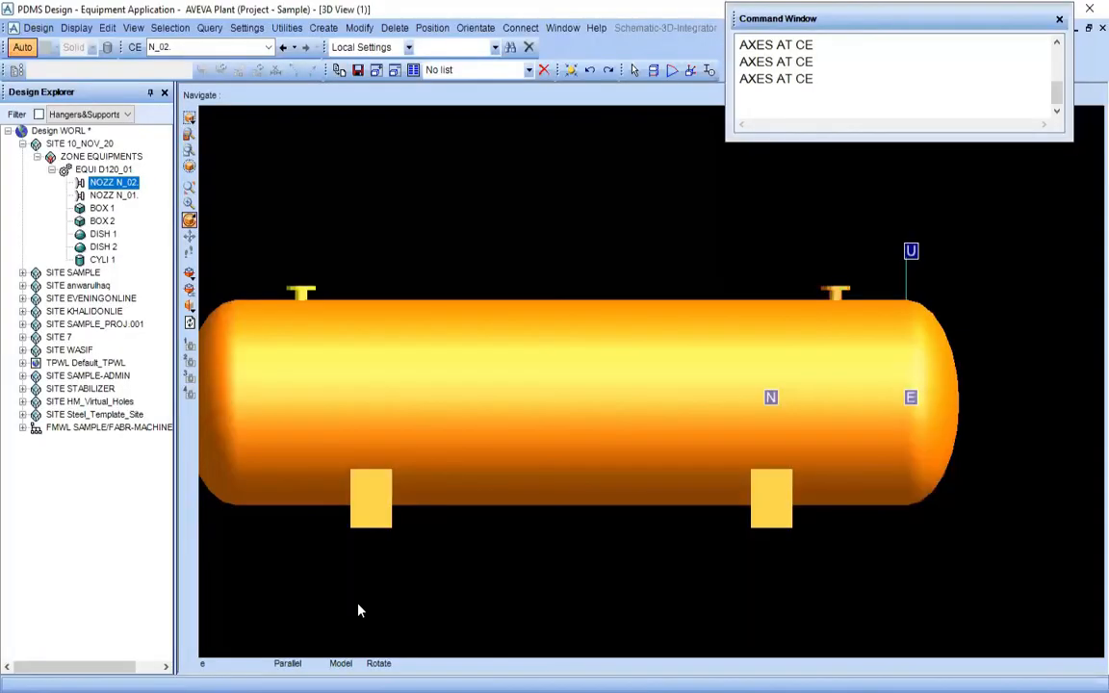
click(100, 171)
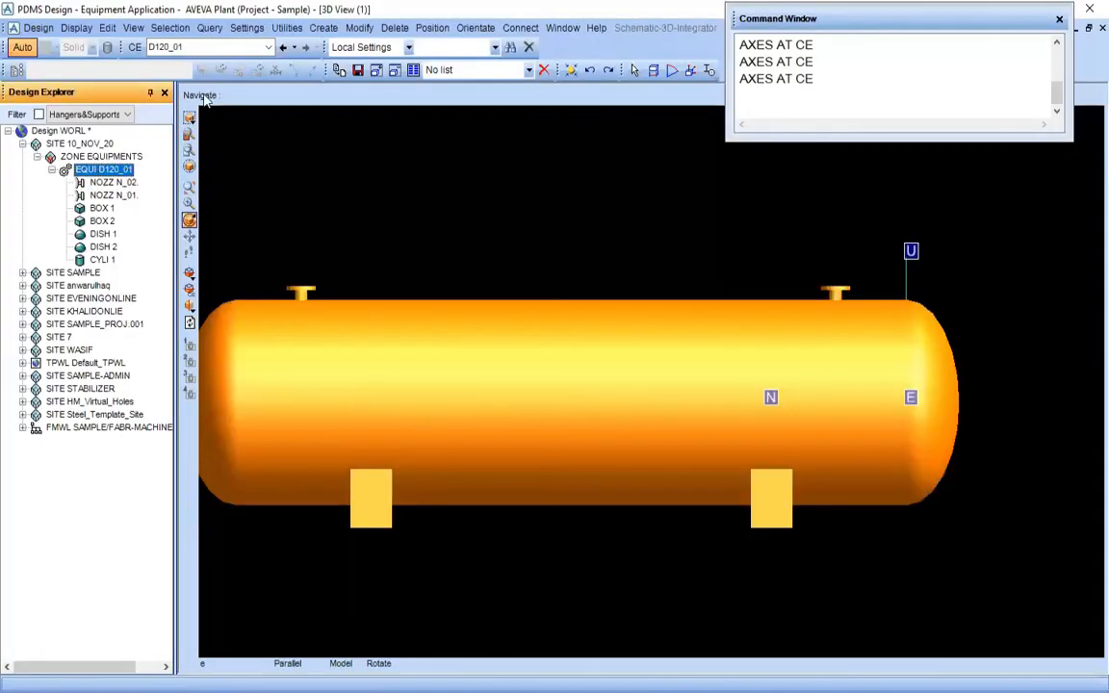
click(324, 27)
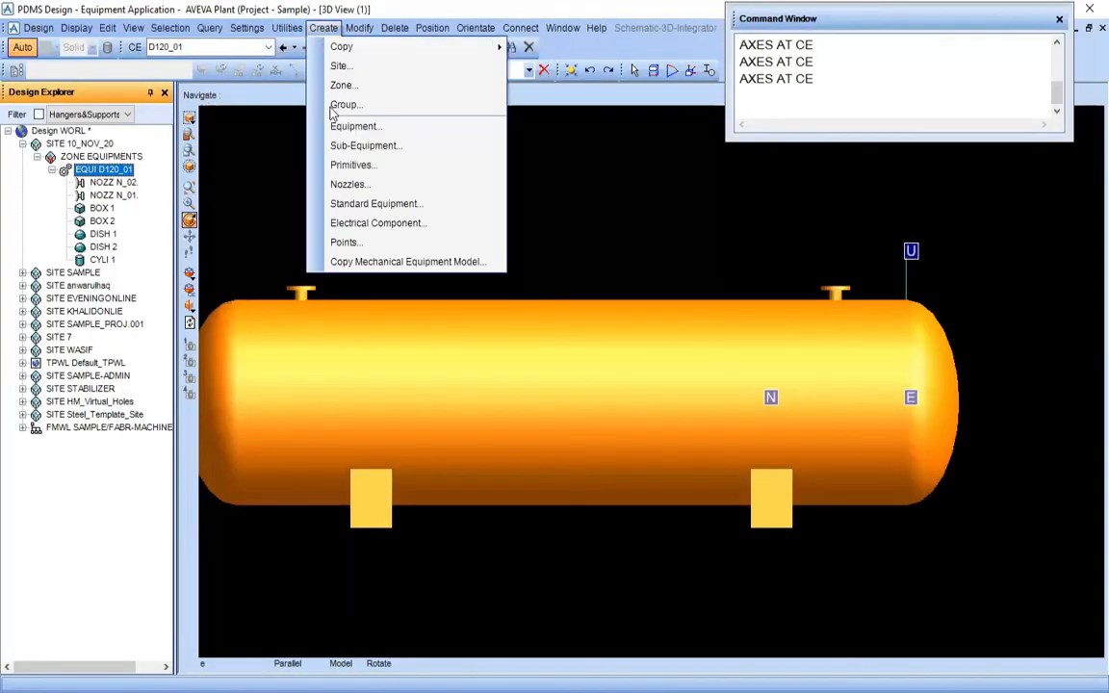
click(360, 192)
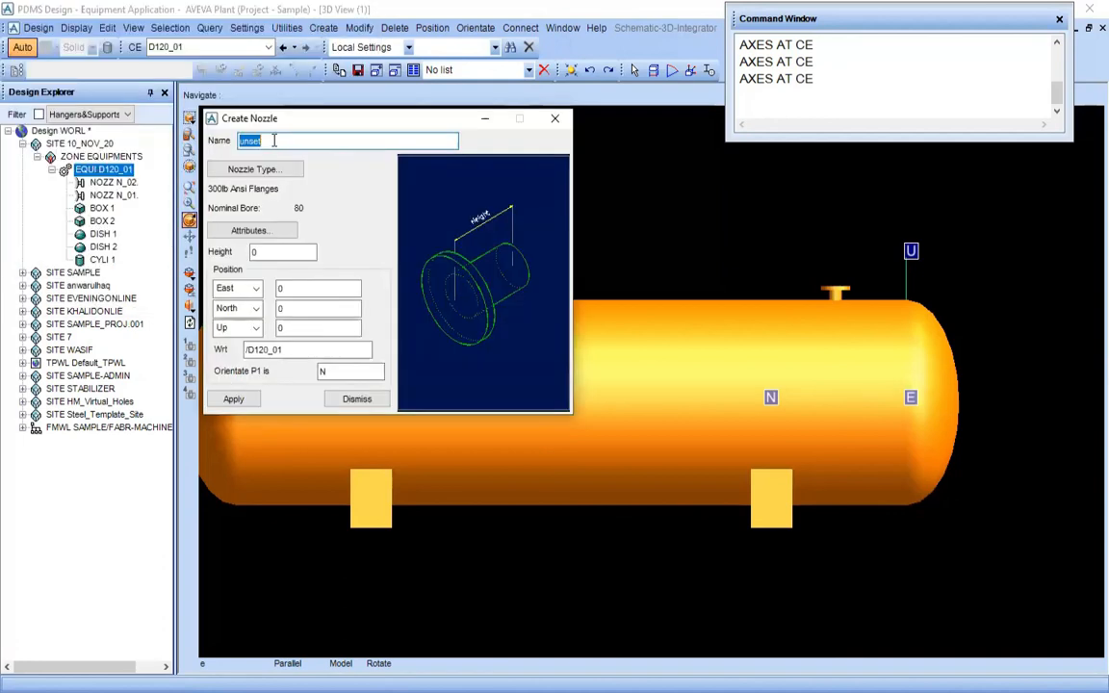
click(406, 655)
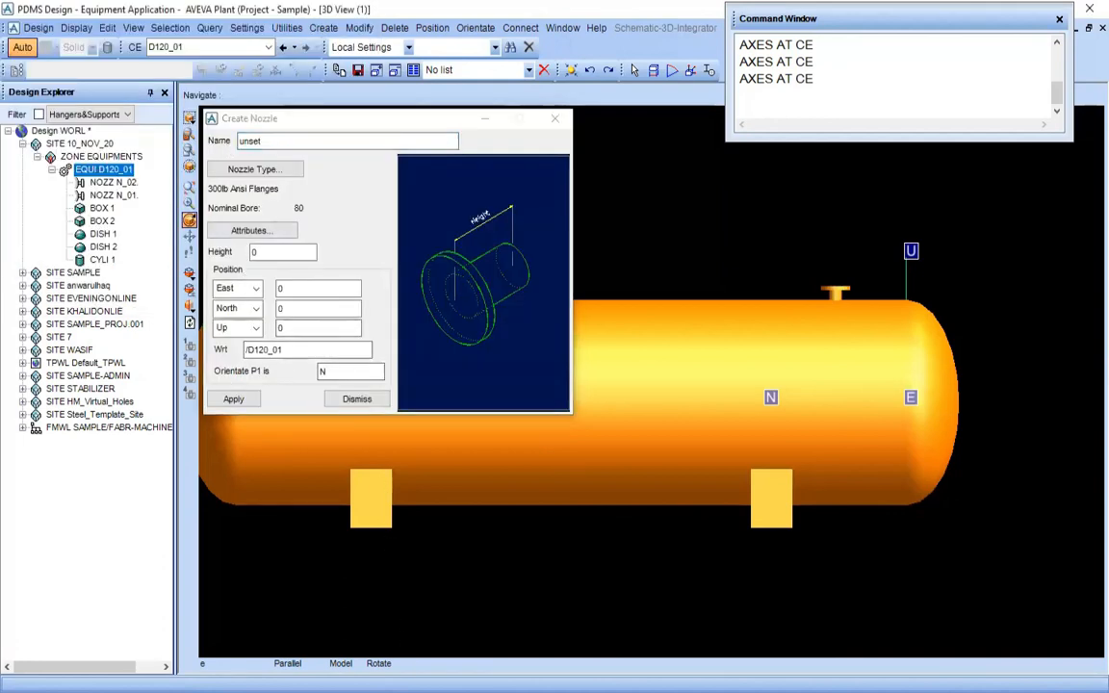
click(286, 141)
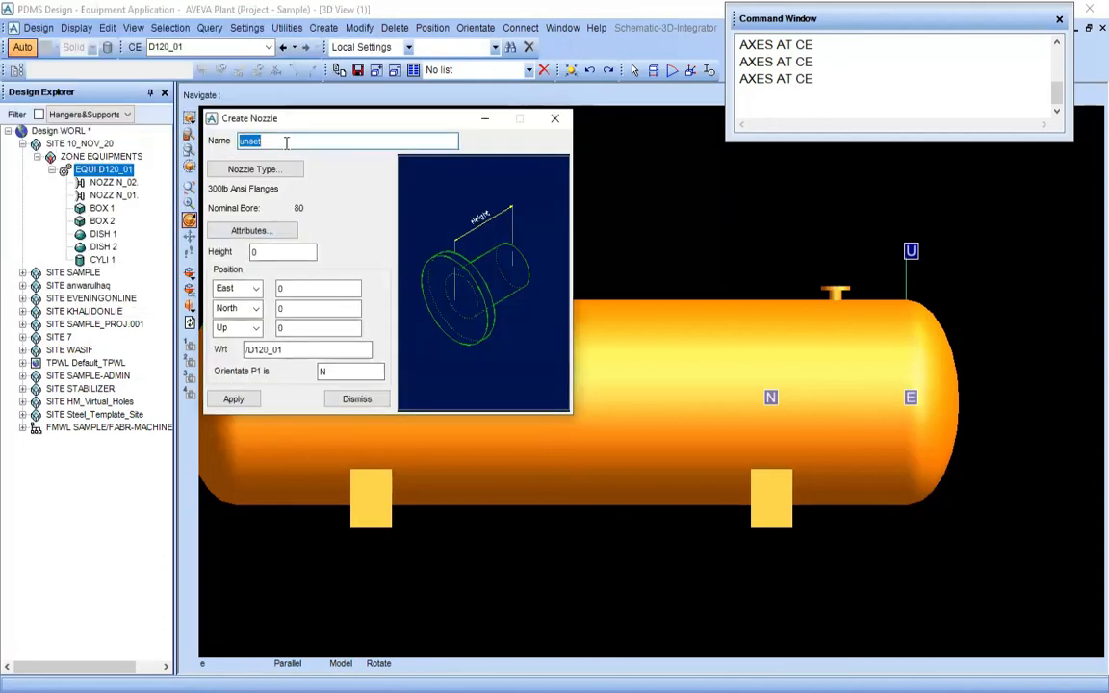
text(N_03)
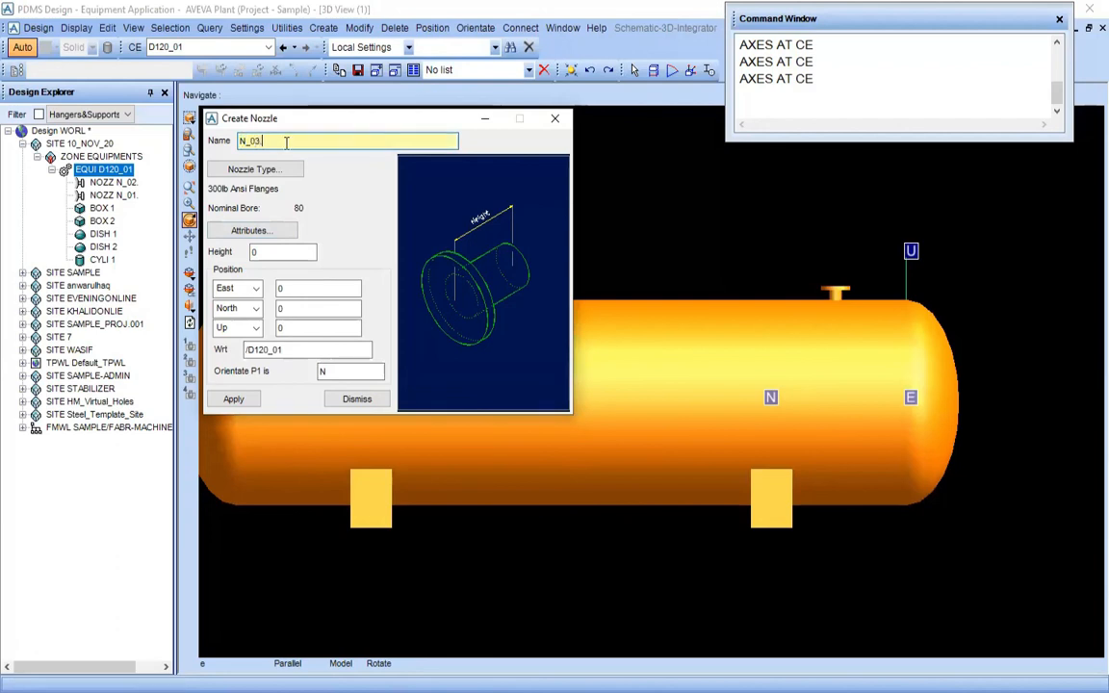
key(Tab)
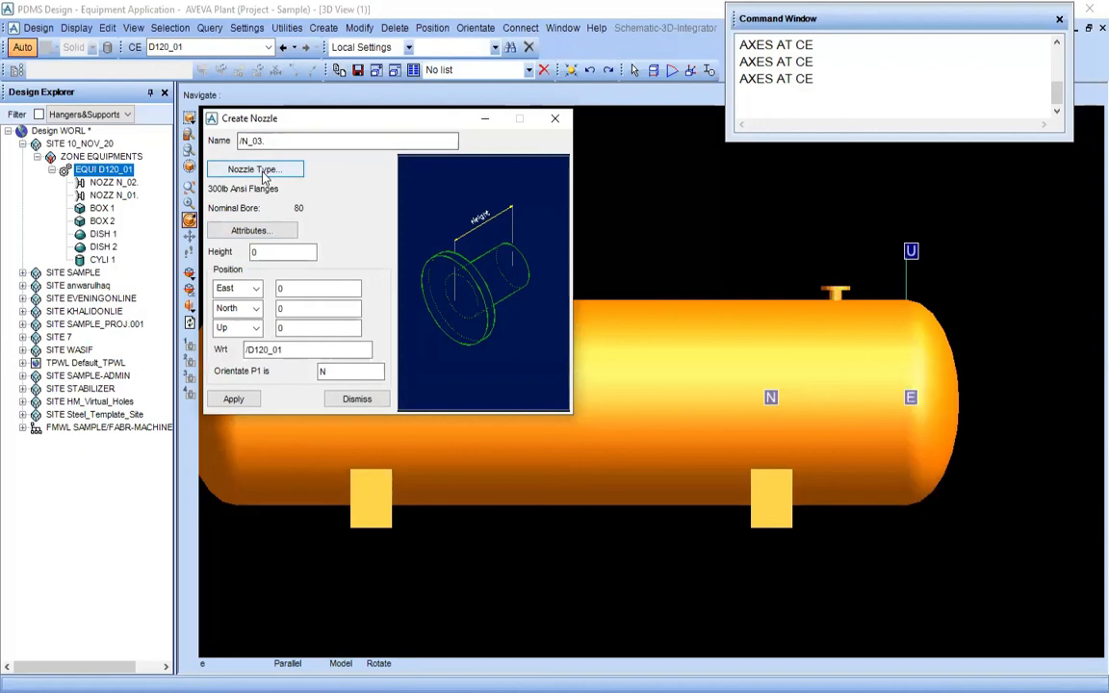
Open the nozzle type specification for the new nozzle N_03
click(260, 169)
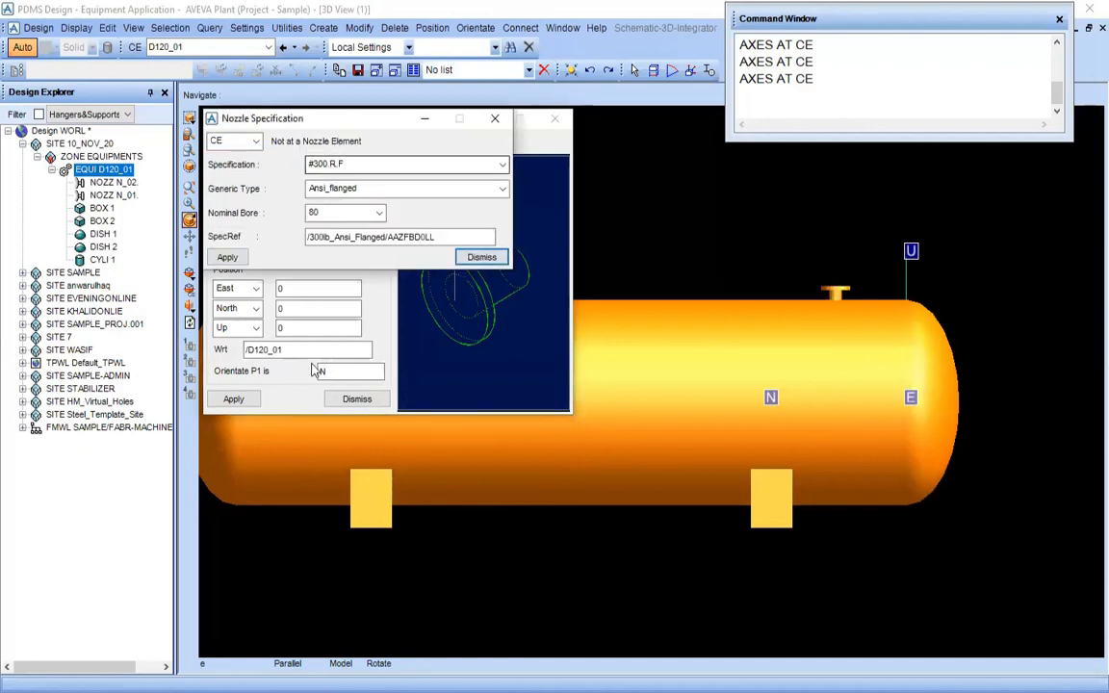
click(317, 690)
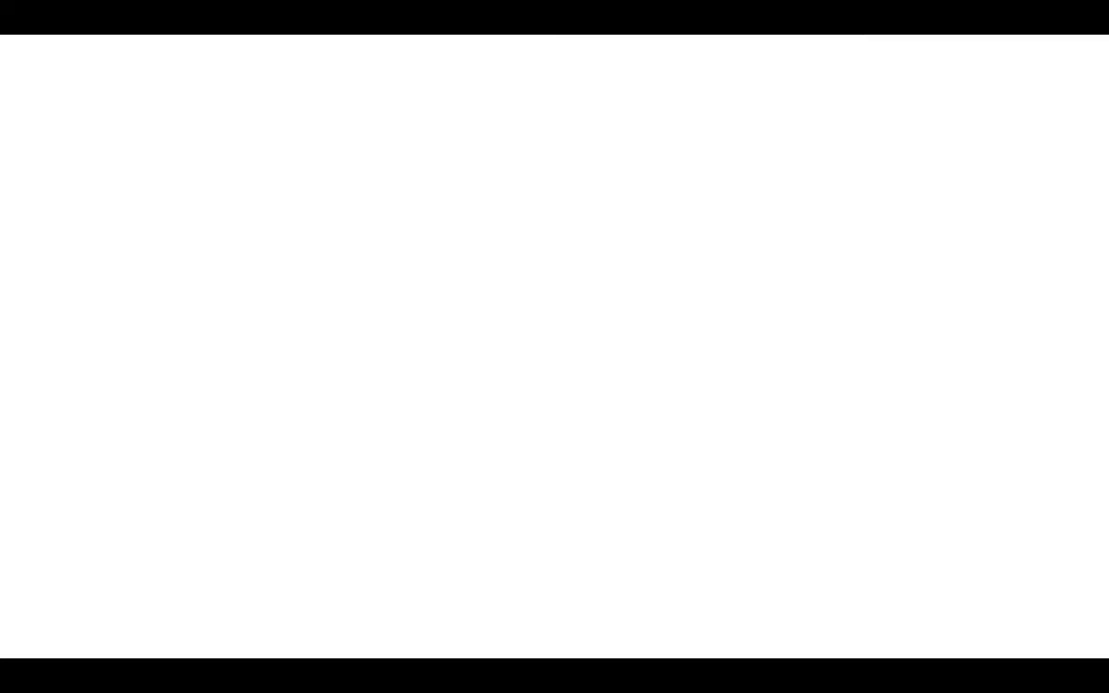